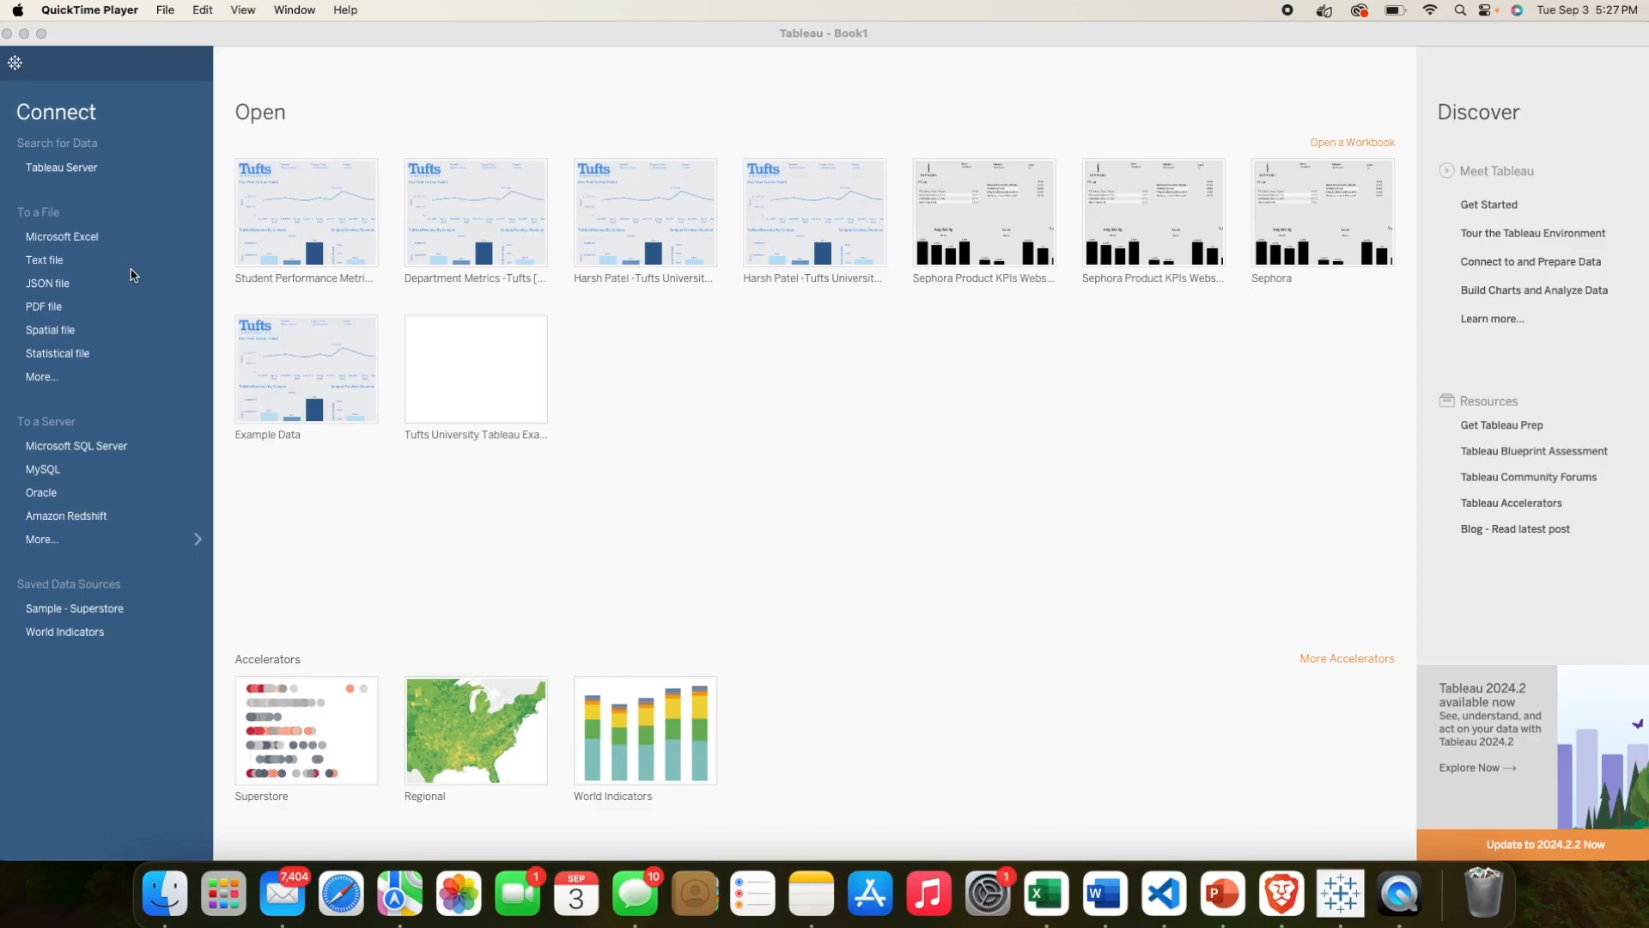
Step: Connect to the kc_house_data.csv file in the Downloads folder as the data source
left_click(72, 385)
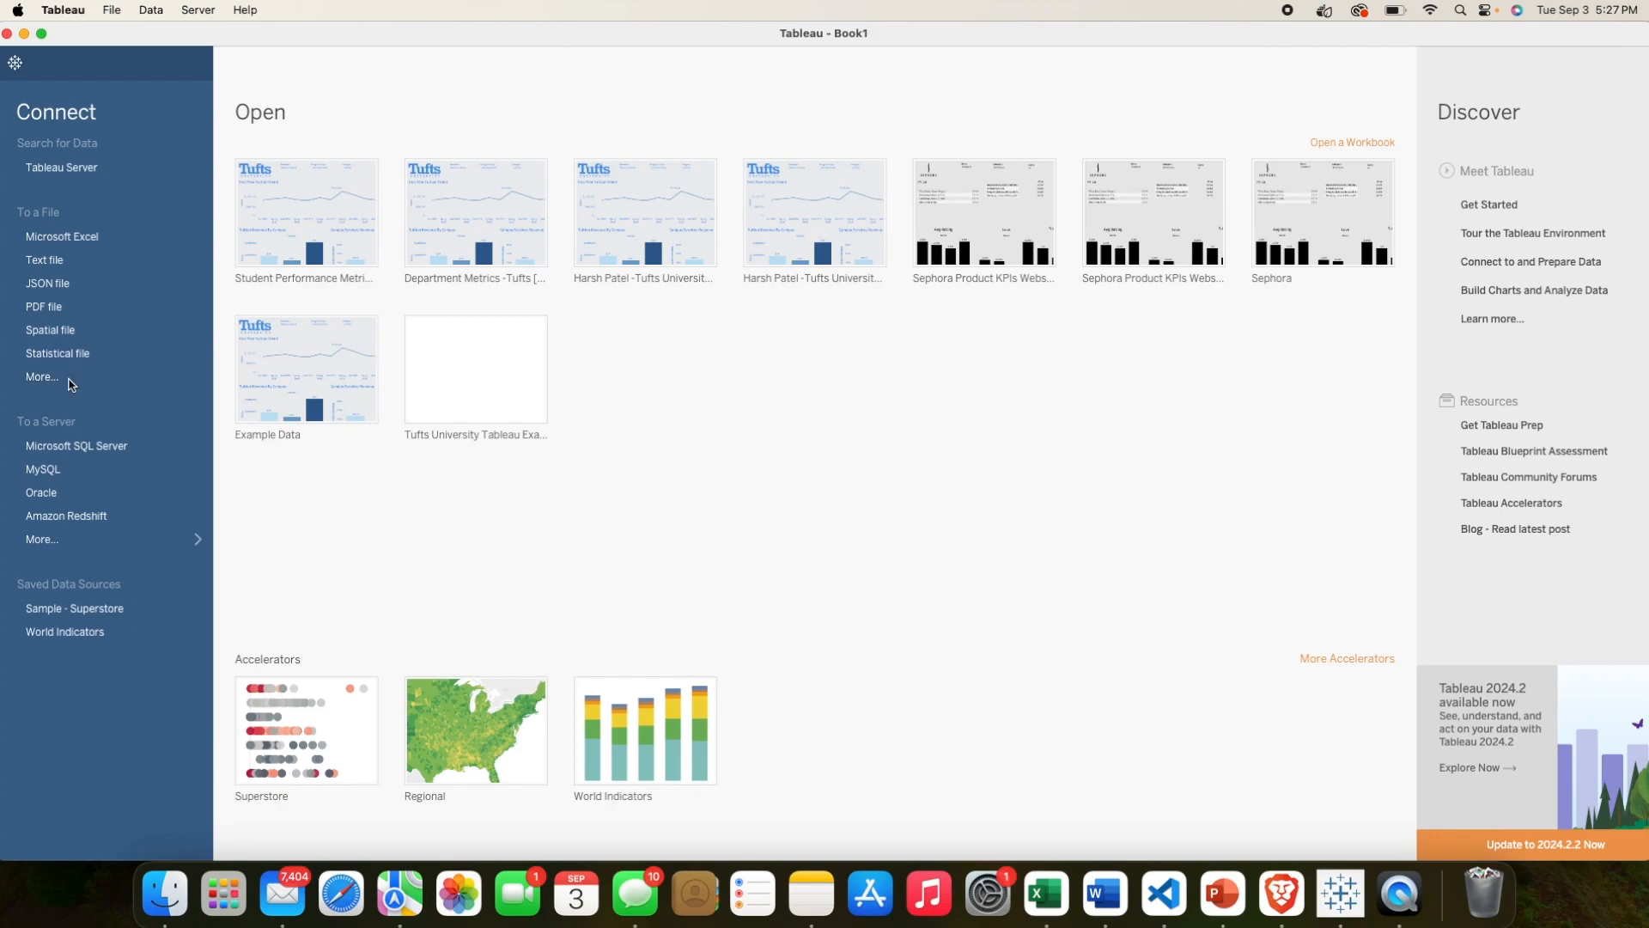
left_click(675, 206)
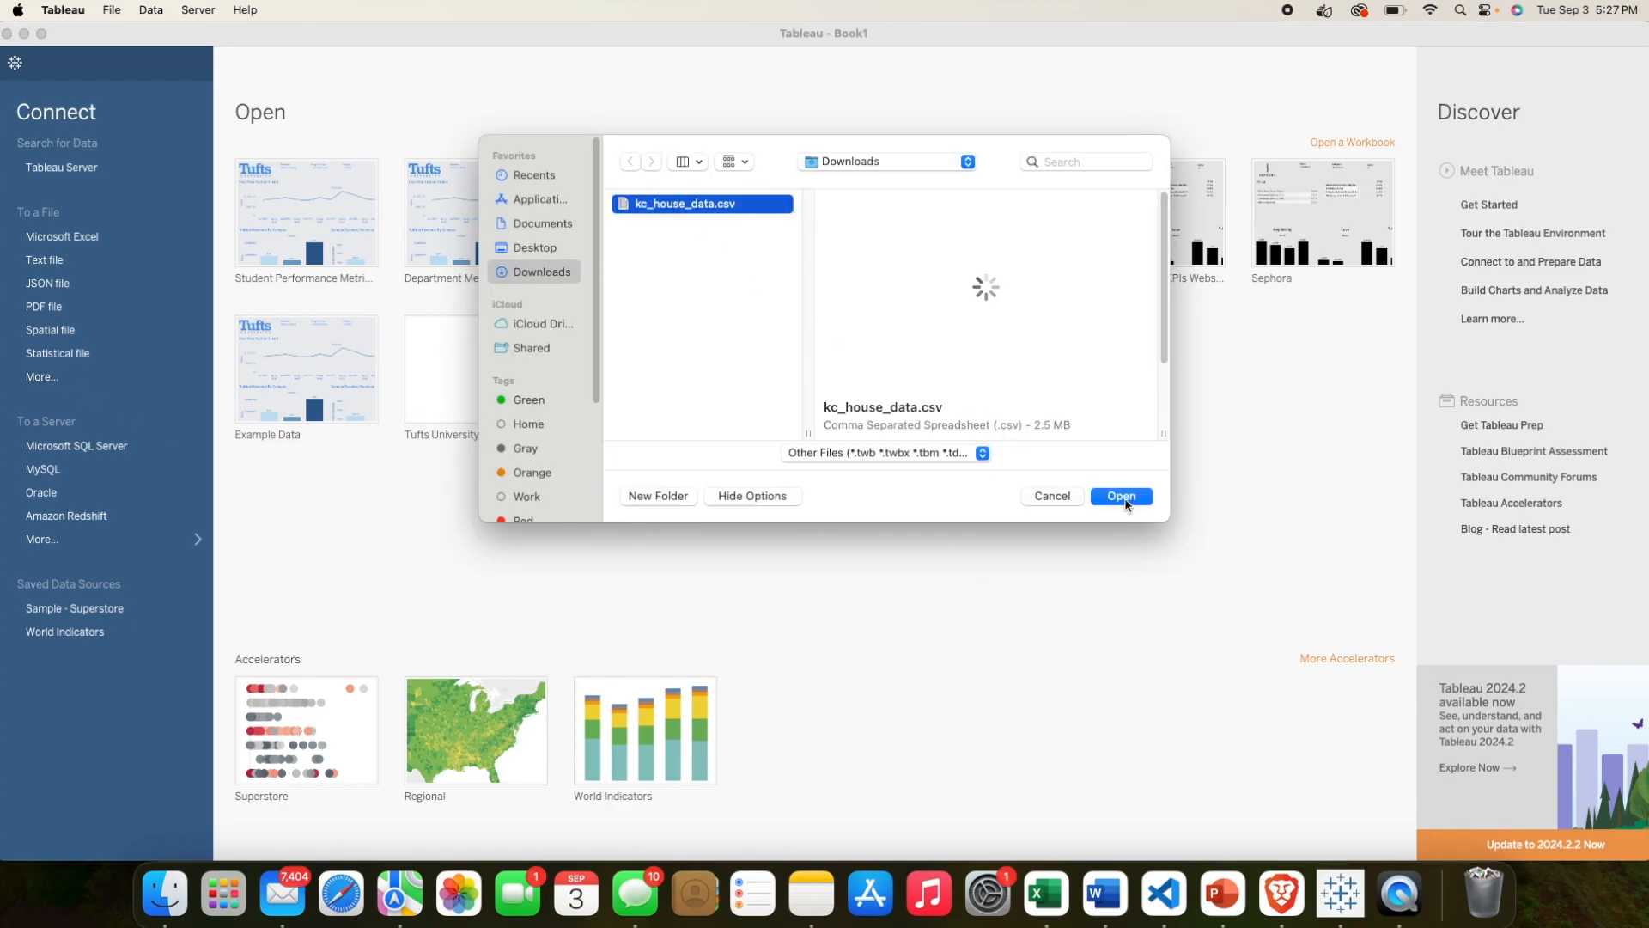
left_click(1122, 497)
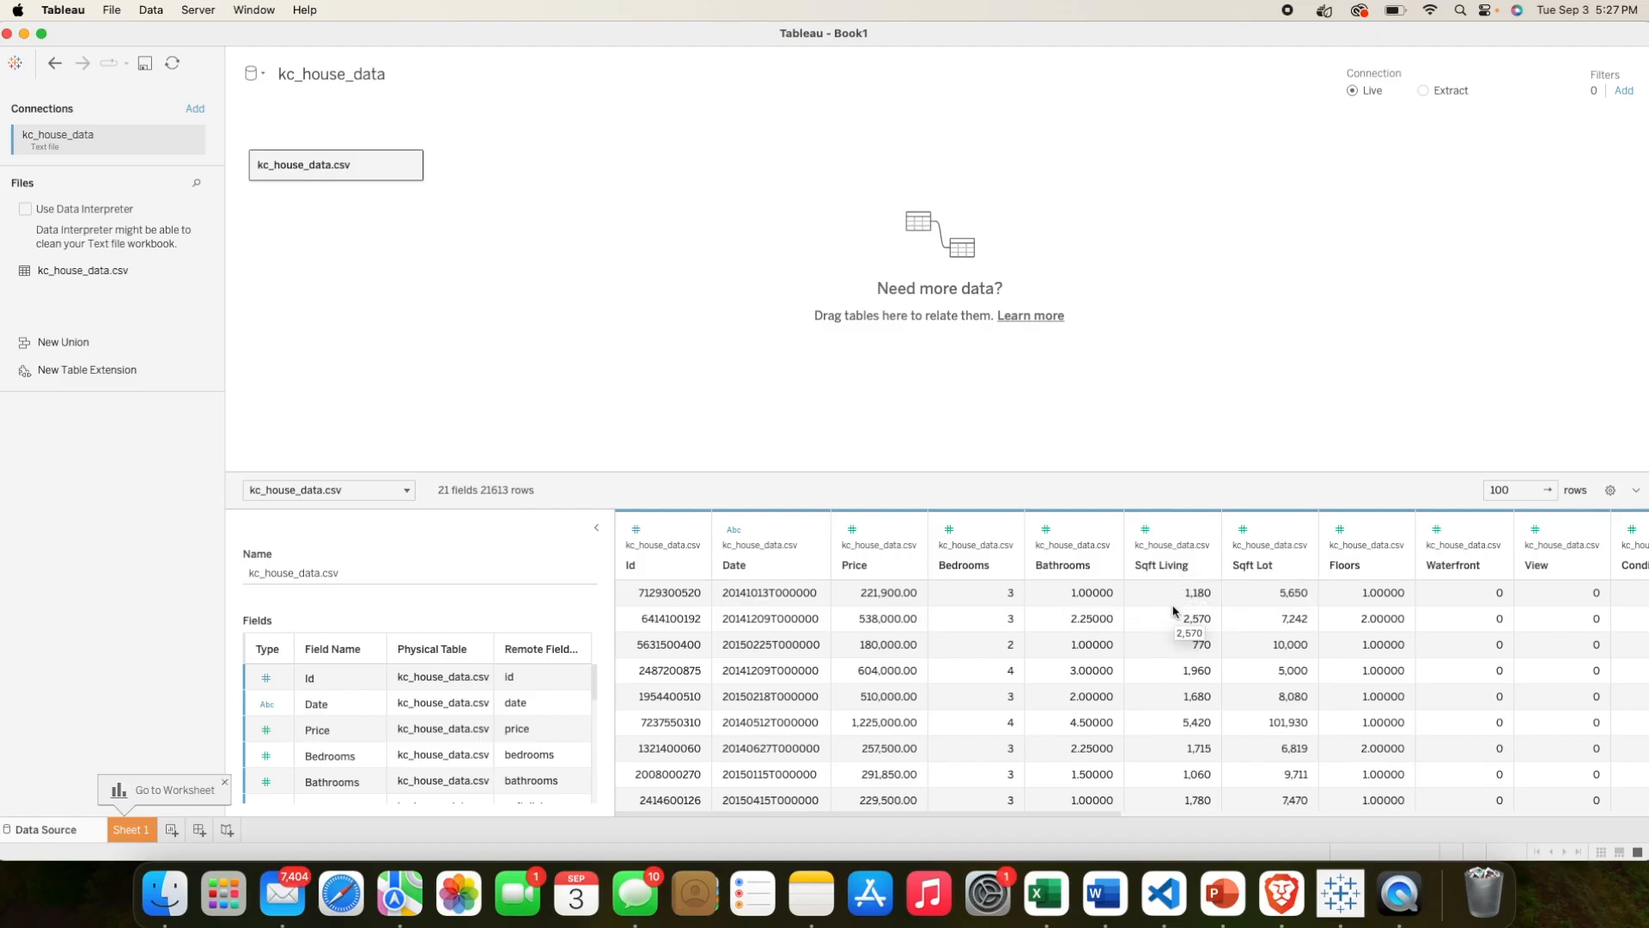
Step: Examine the columns of the kc_house_data.csv preview, from Id across to Sqft Lot15
scroll(1173, 611, "right", 5)
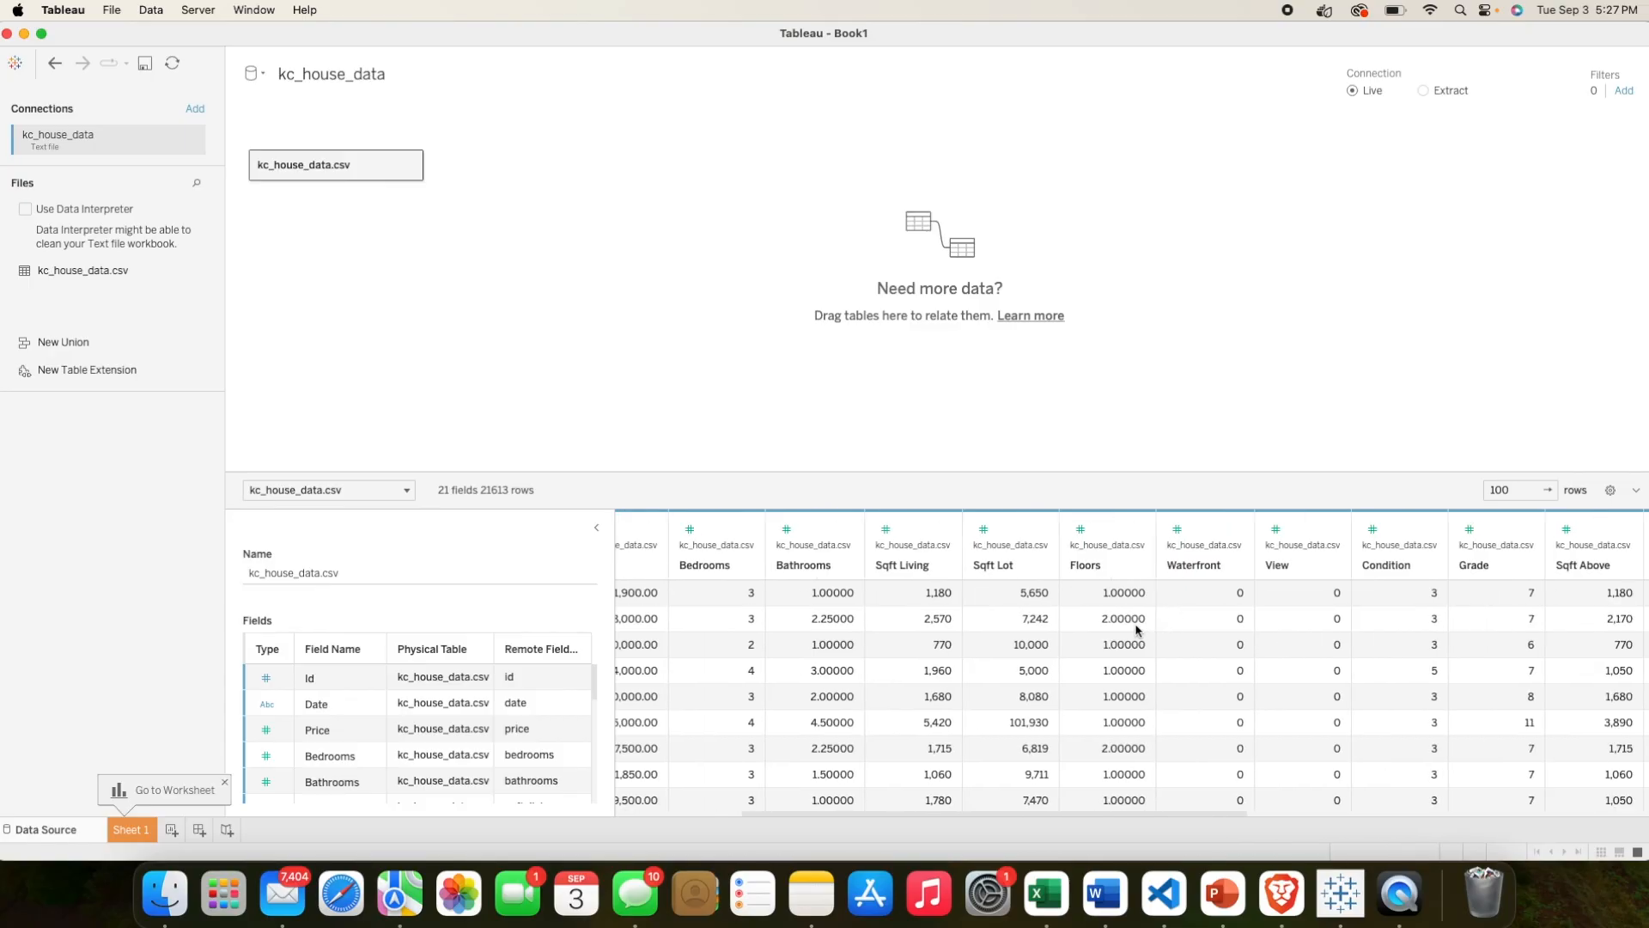
scroll(1129, 603, "right", 3)
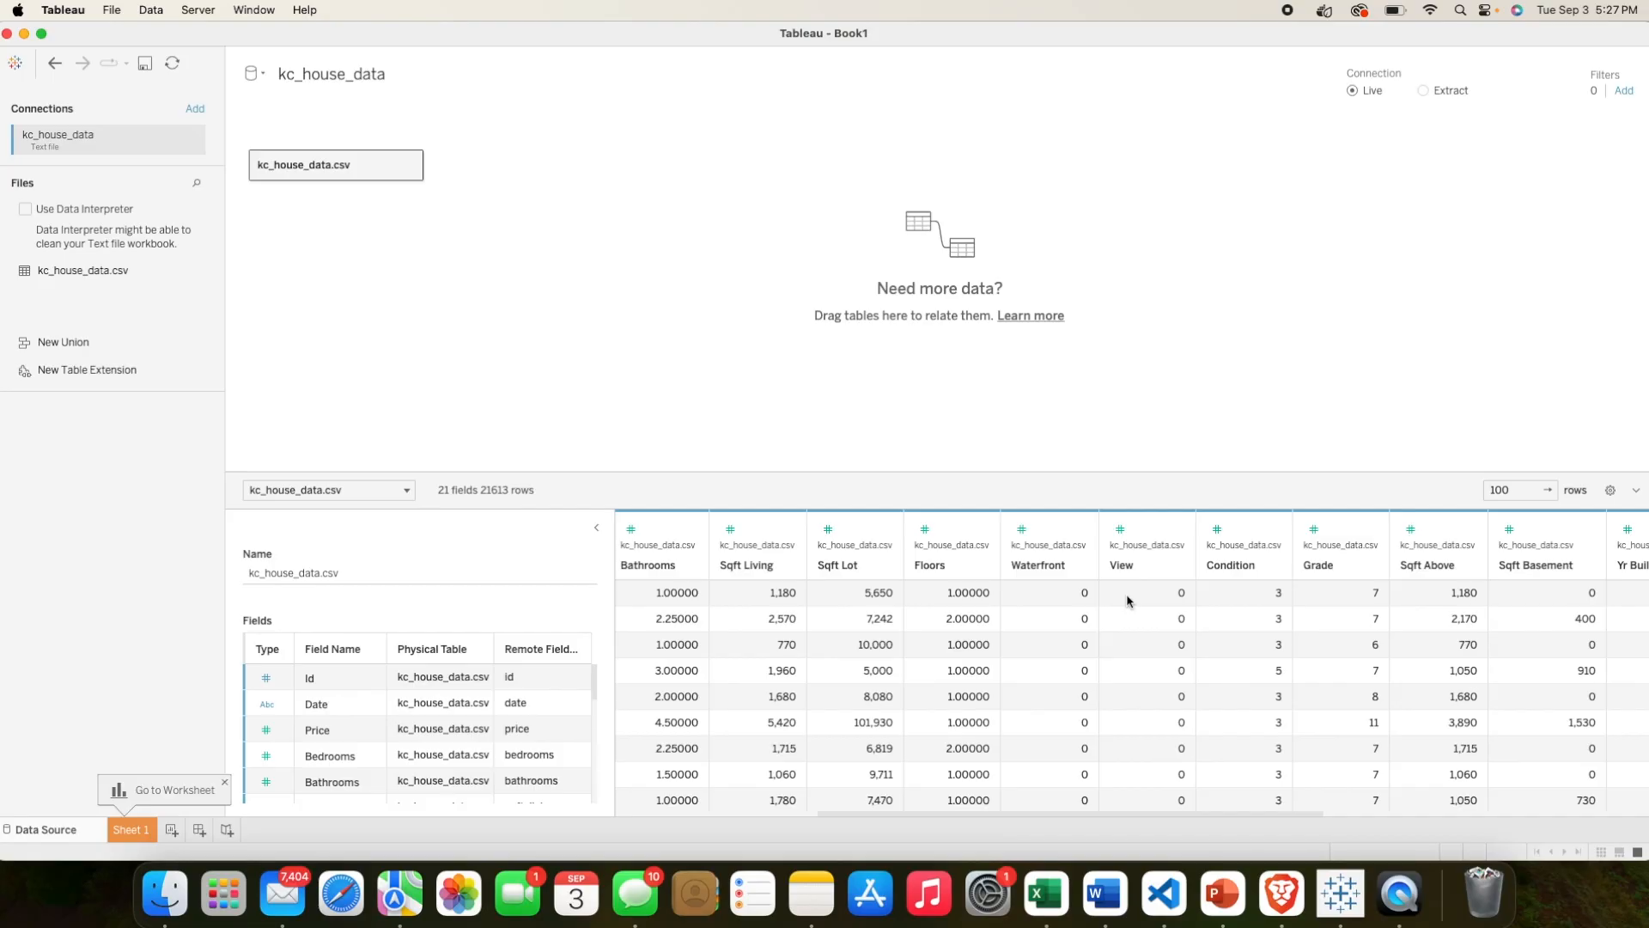
scroll(1159, 614, "right", 4)
scroll(1167, 613, "right", 3)
scroll(1165, 612, "right", 6)
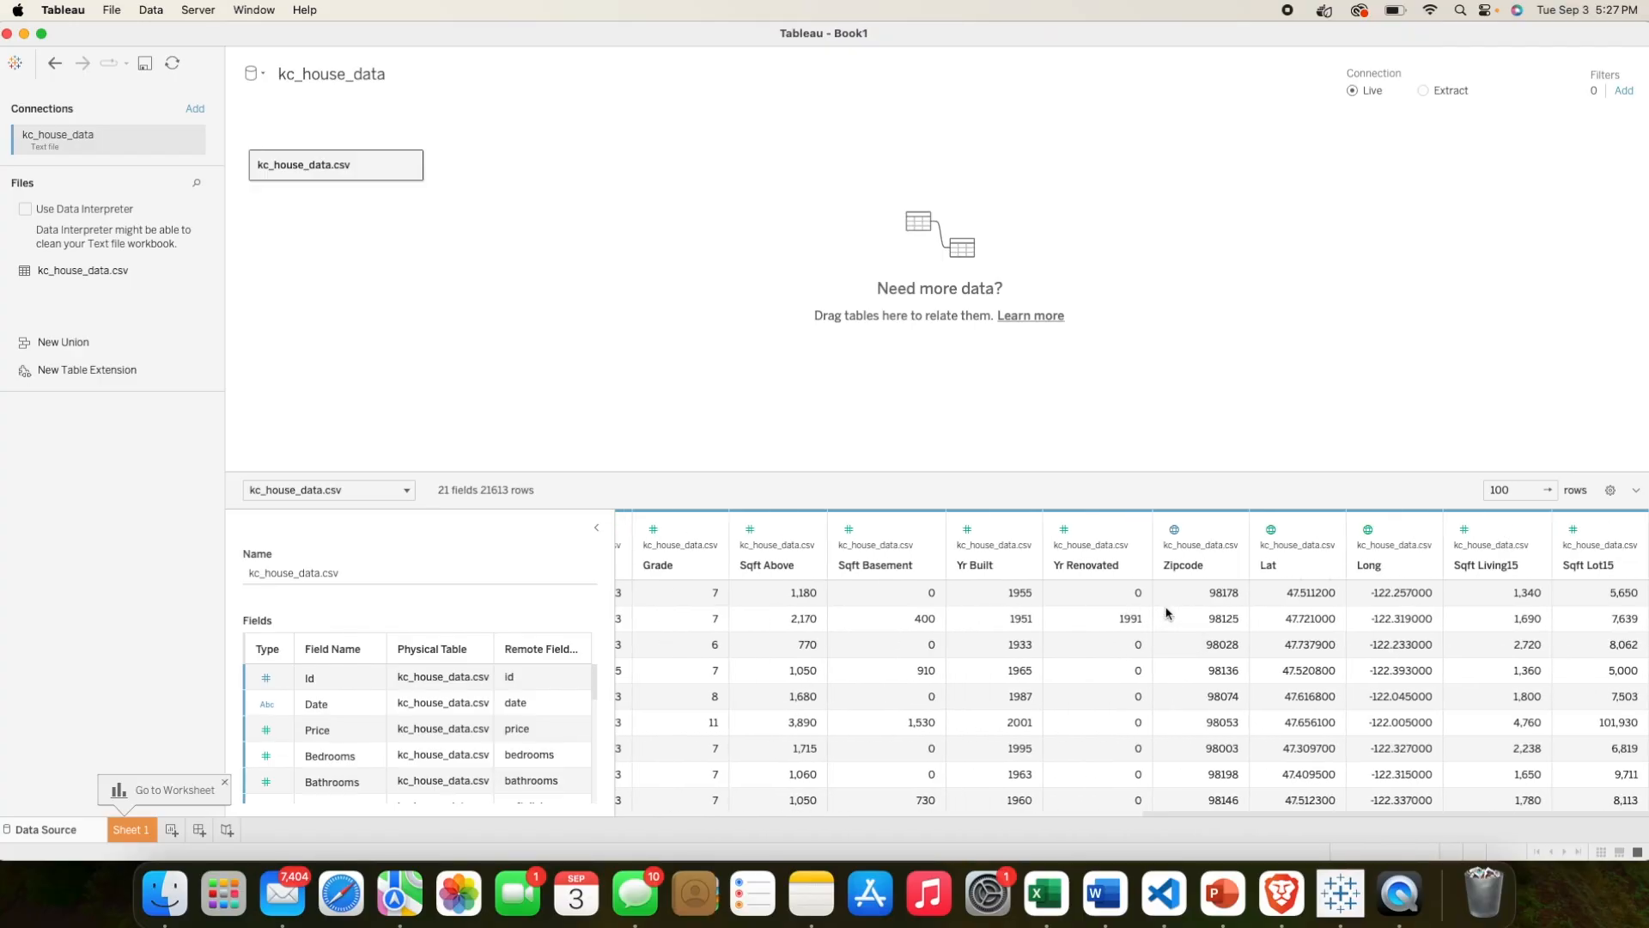
scroll(1167, 611, "left", 18)
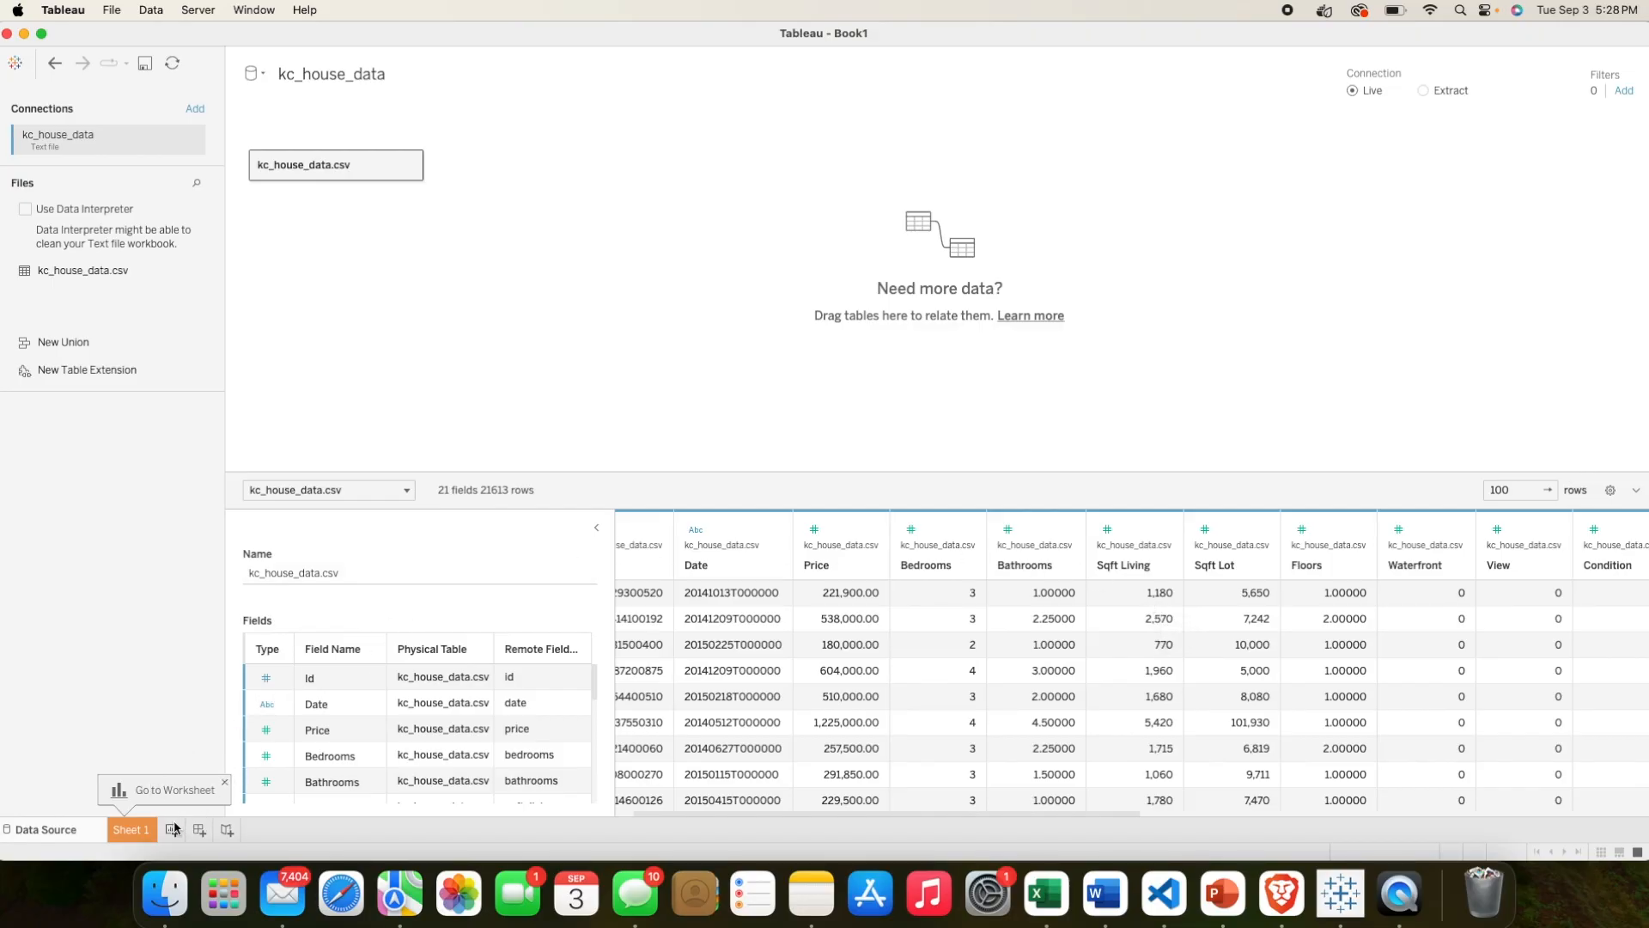
Step: On Sheet 1, build a chart with Yr Built as the columns and Price as the rows
left_click(141, 831)
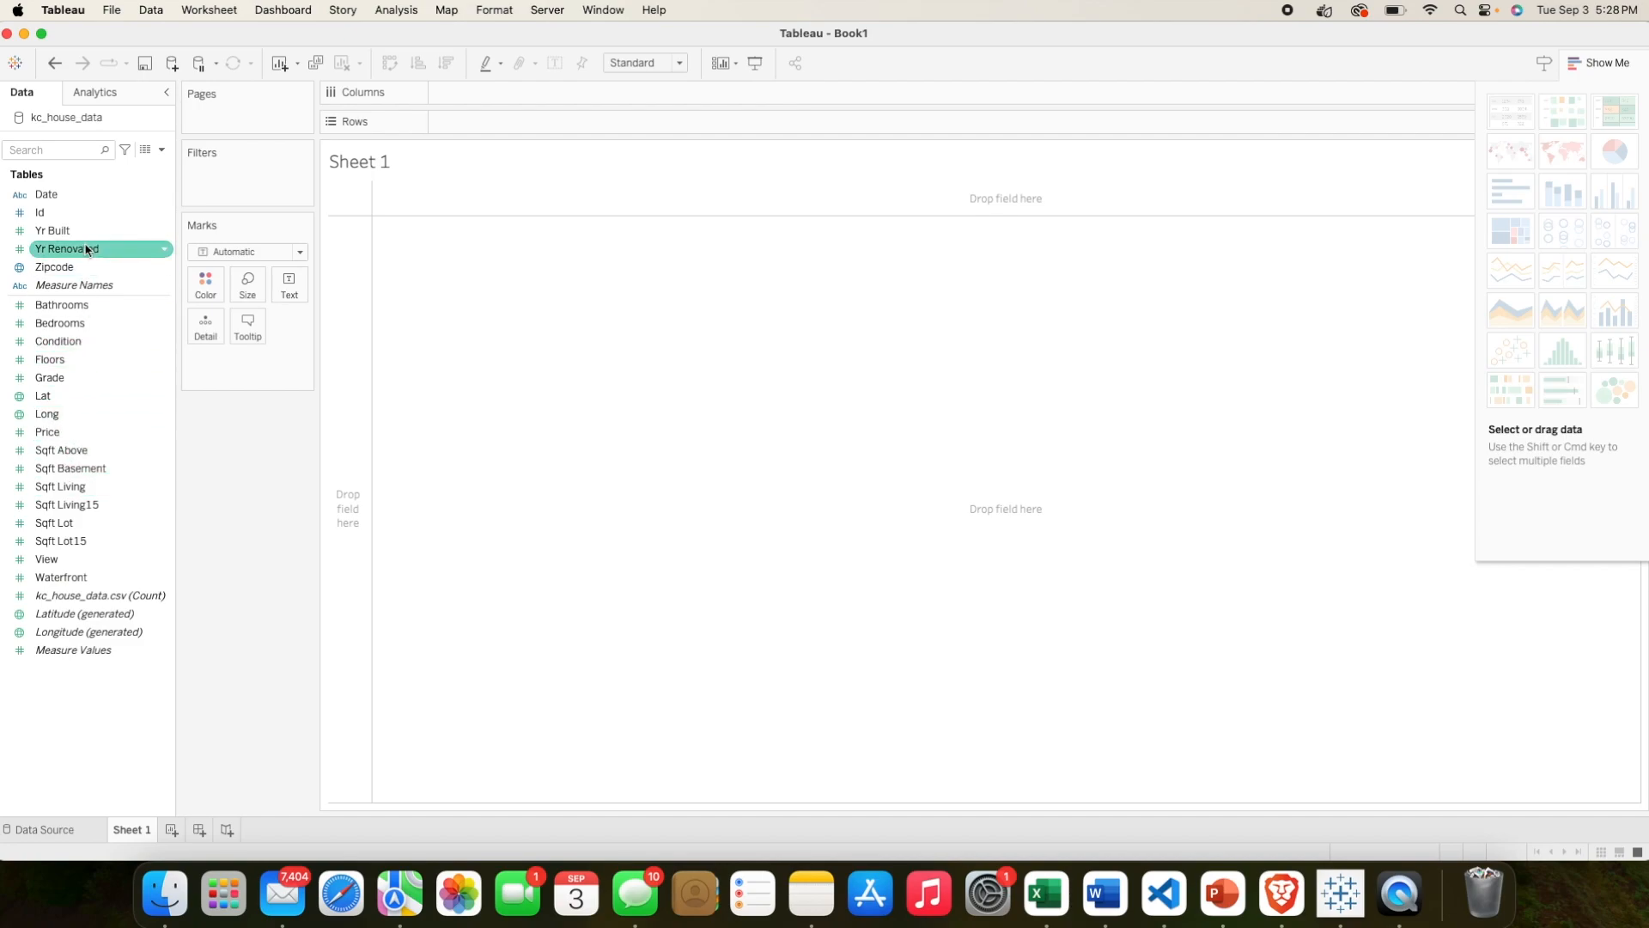
left_click_drag(38, 230, 501, 125)
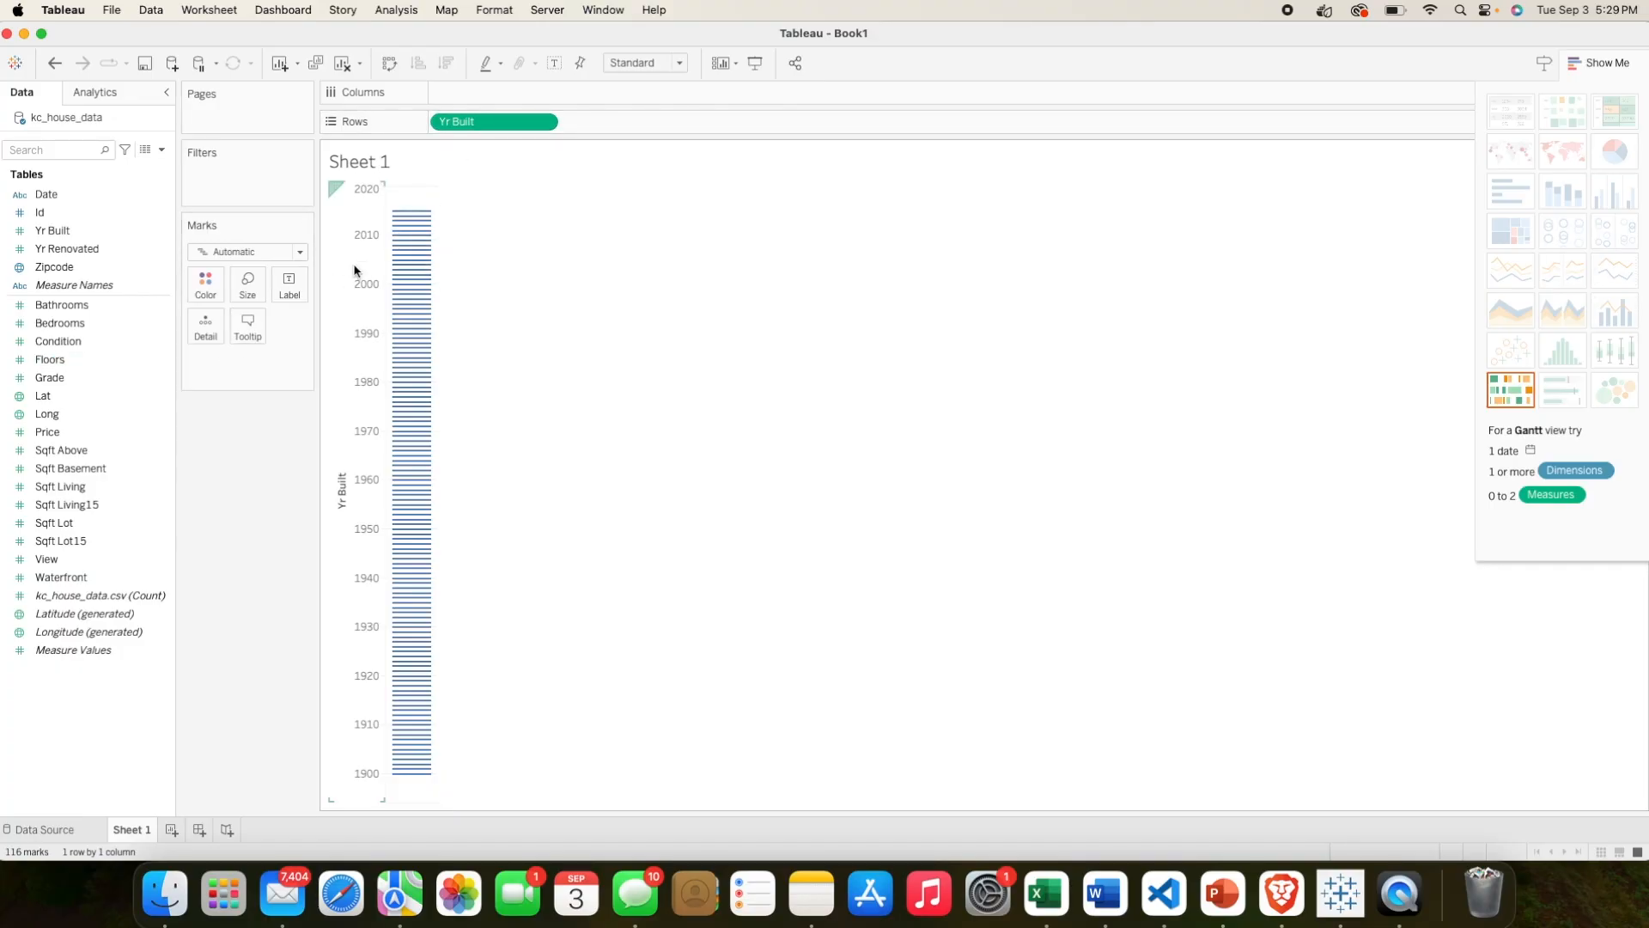
left_click_drag(468, 121, 479, 103)
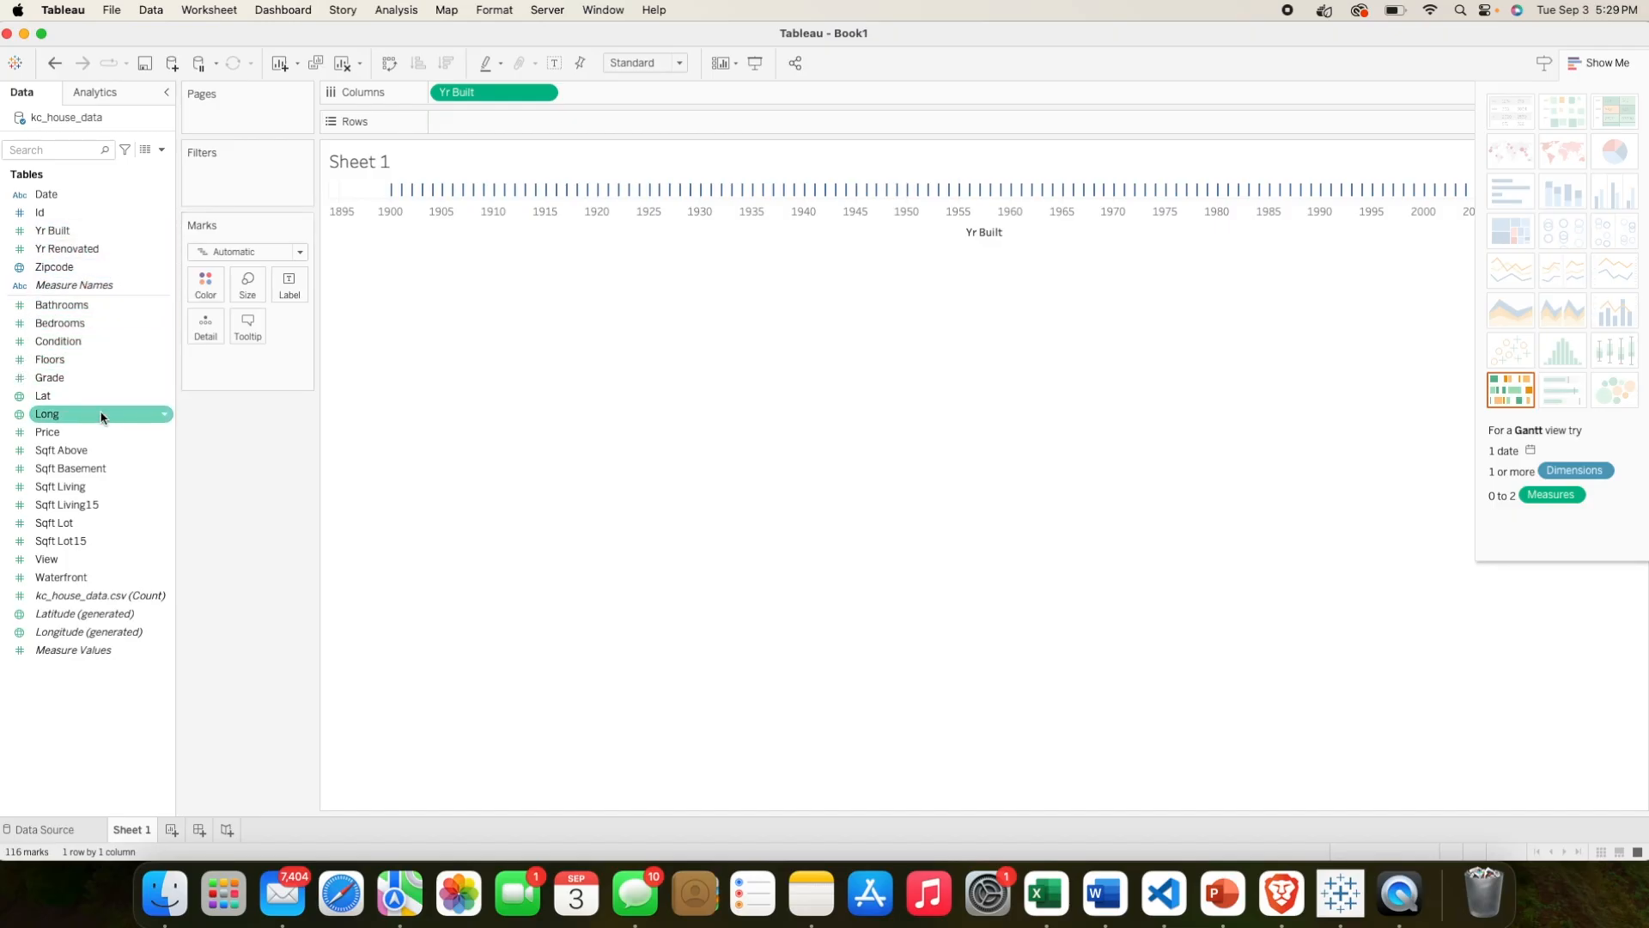
left_click_drag(99, 434, 494, 122)
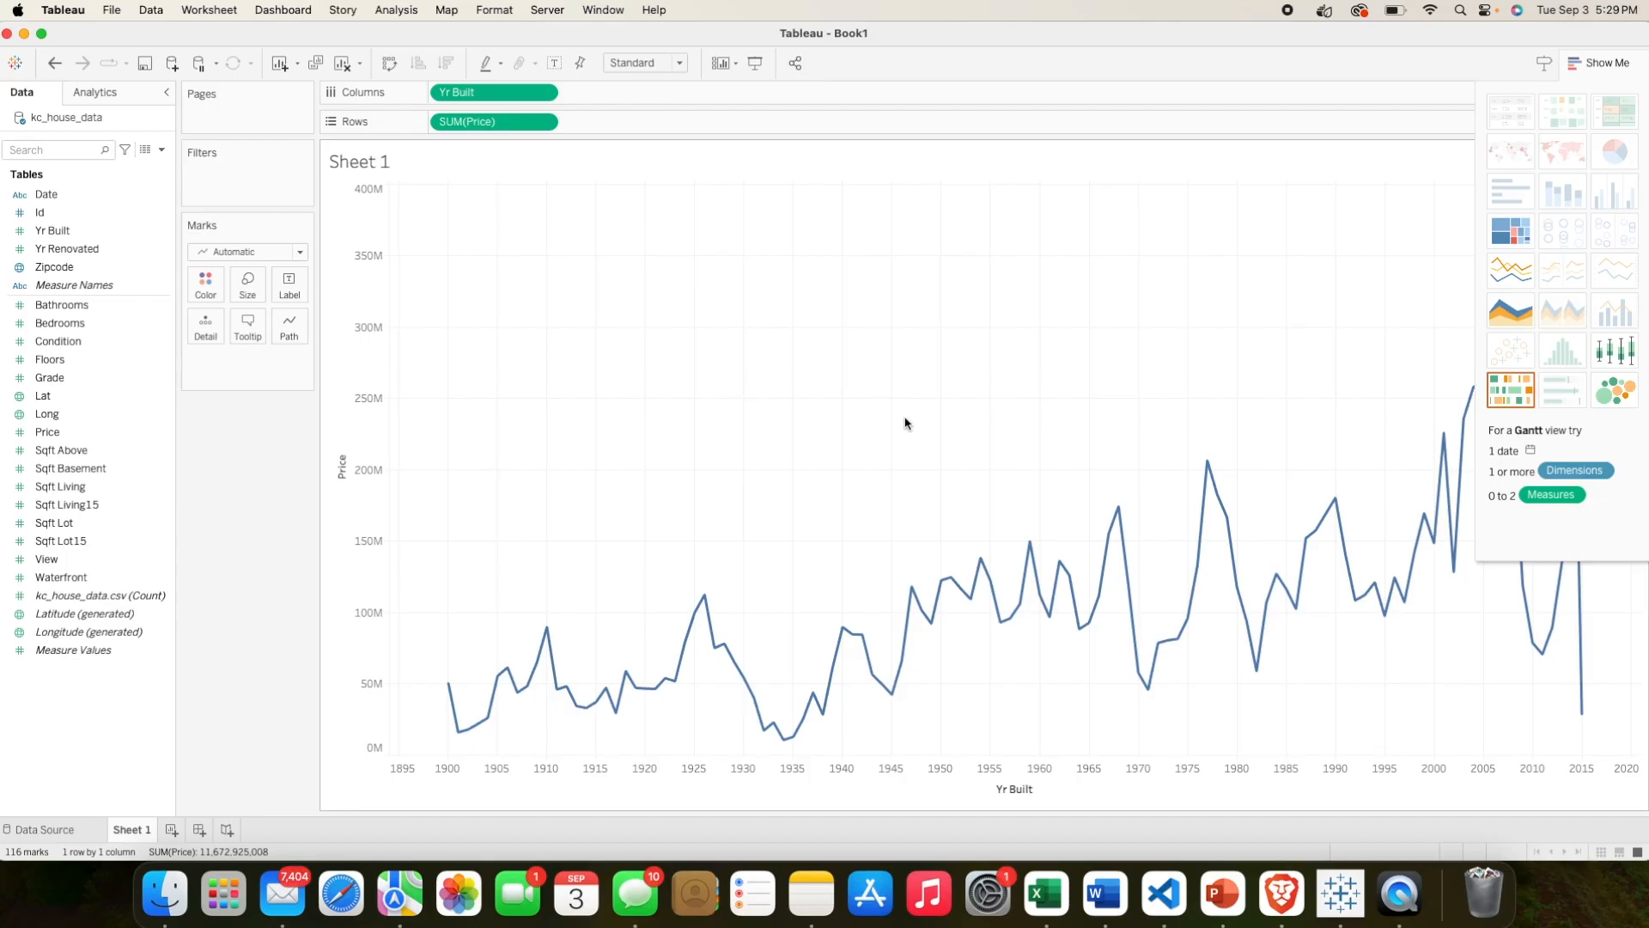
Step: Change the aggregation of Price on the rows to Average
left_click(545, 122)
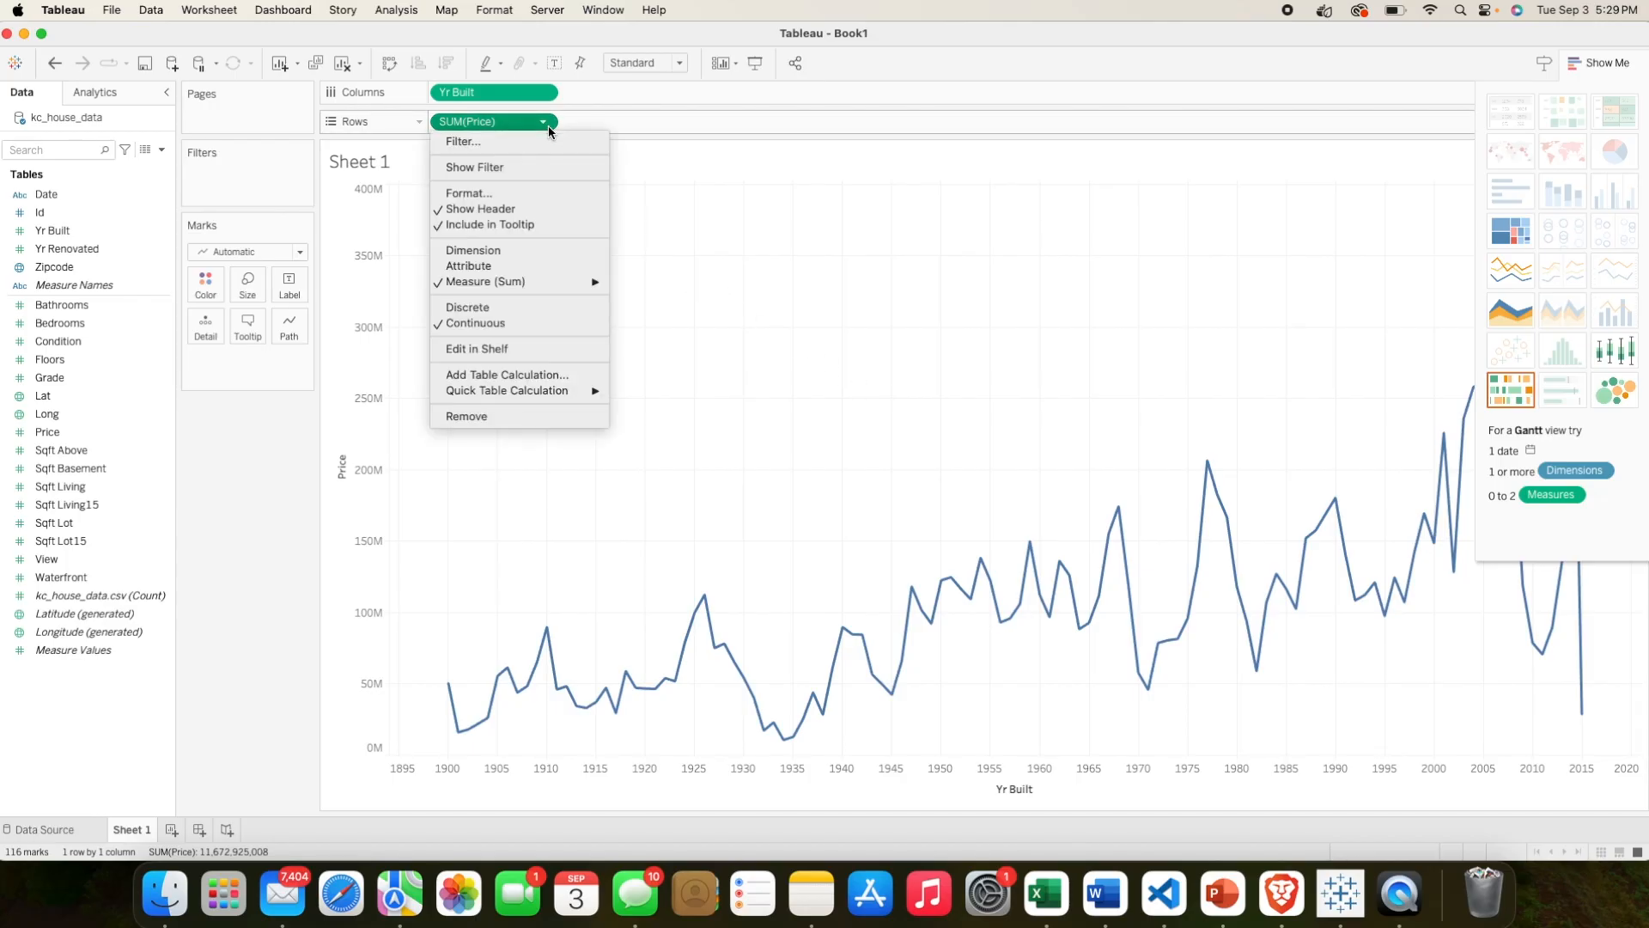
mouse_move(514, 281)
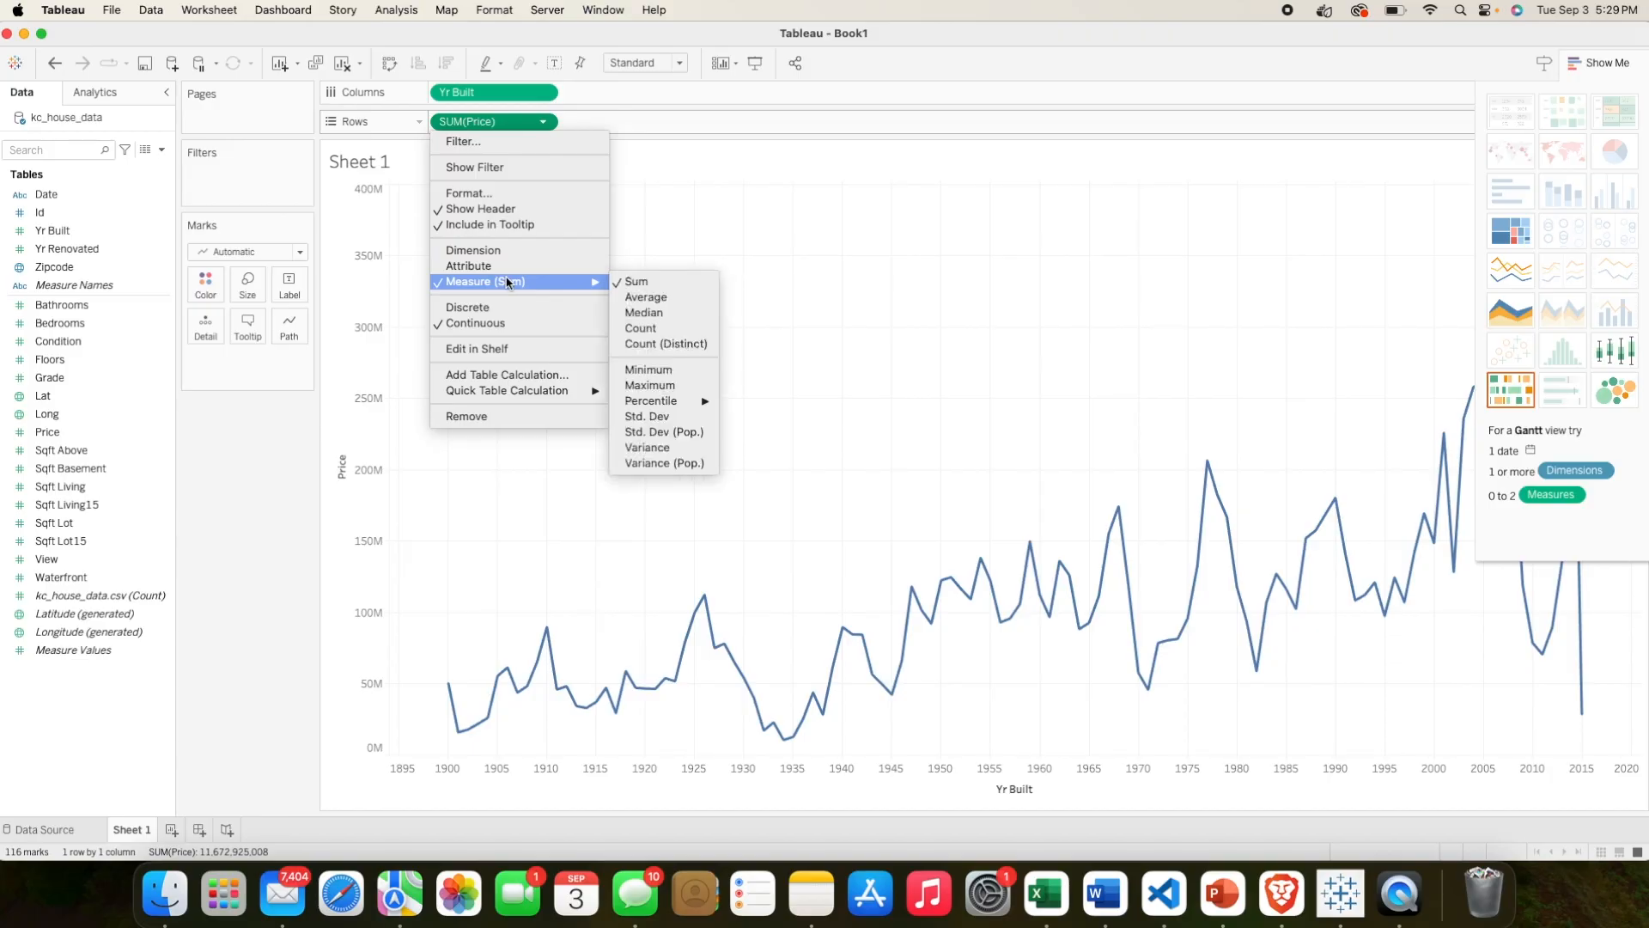
left_click(673, 296)
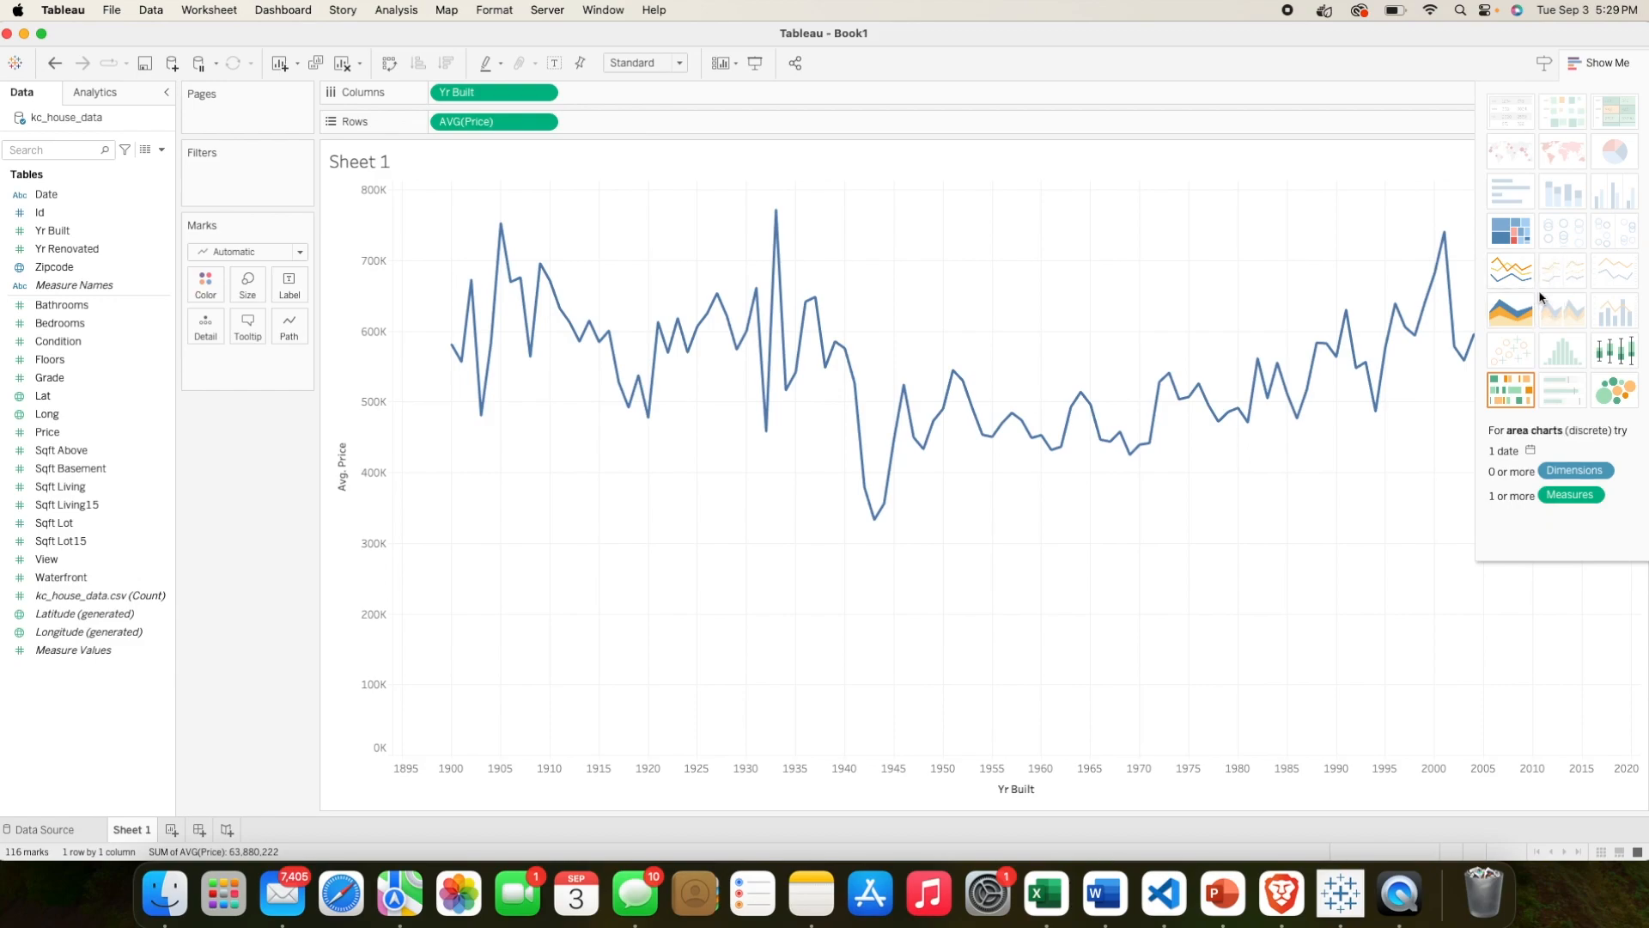
mouse_move(842, 368)
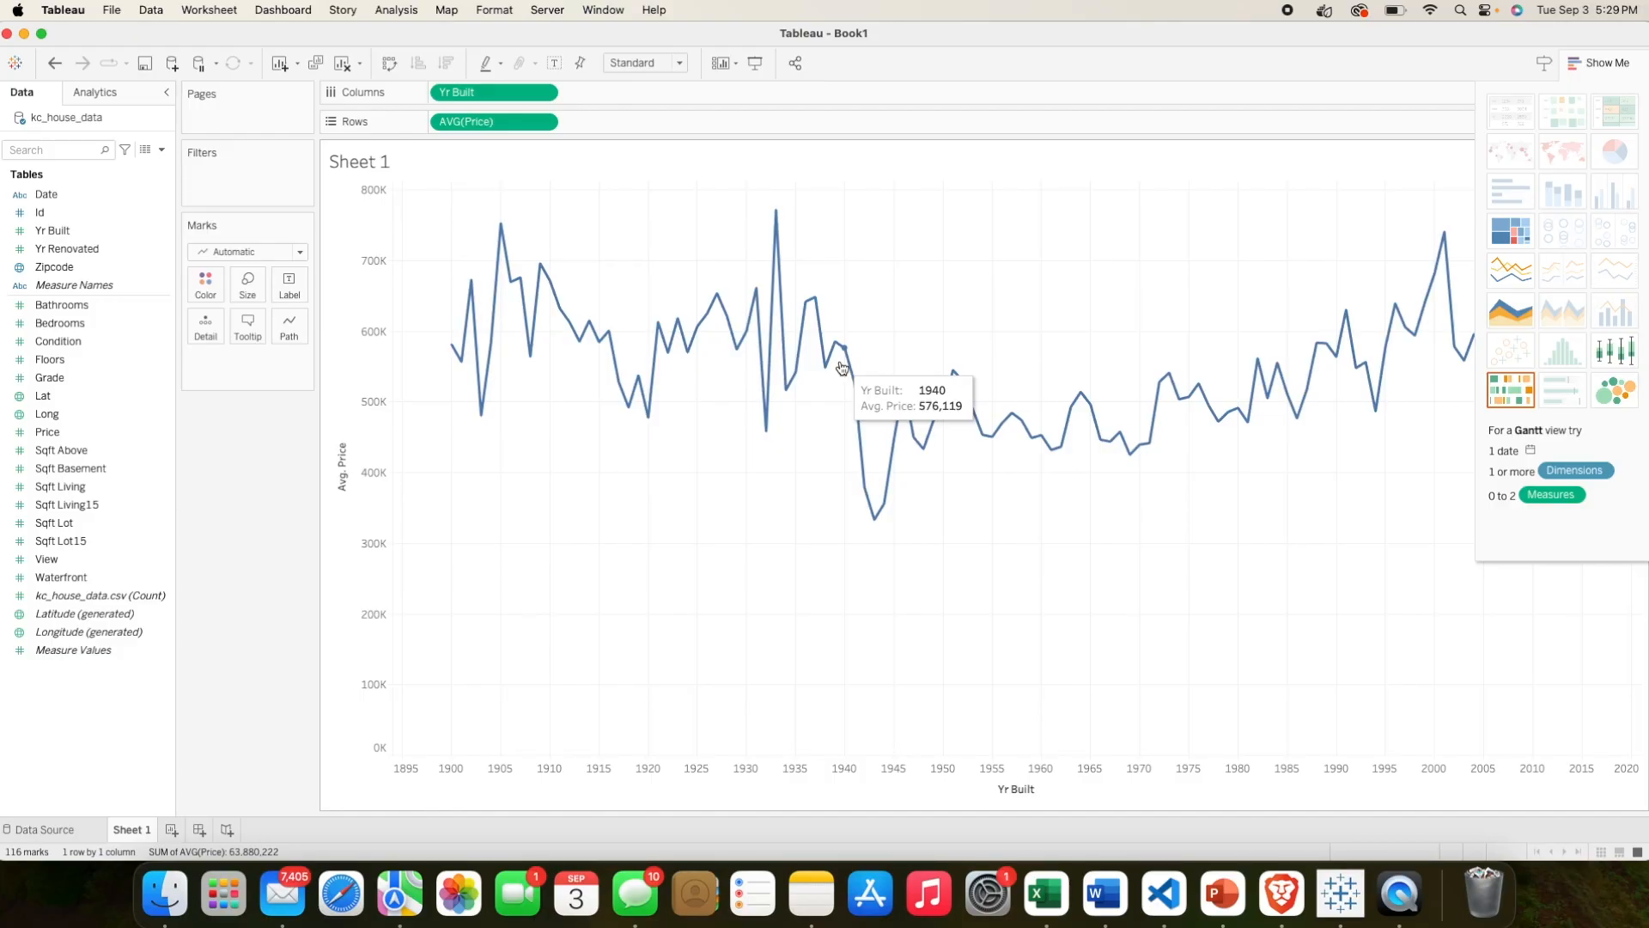
Step: Replace the chart's title with "Average Home Price Year Built"
double_click(359, 169)
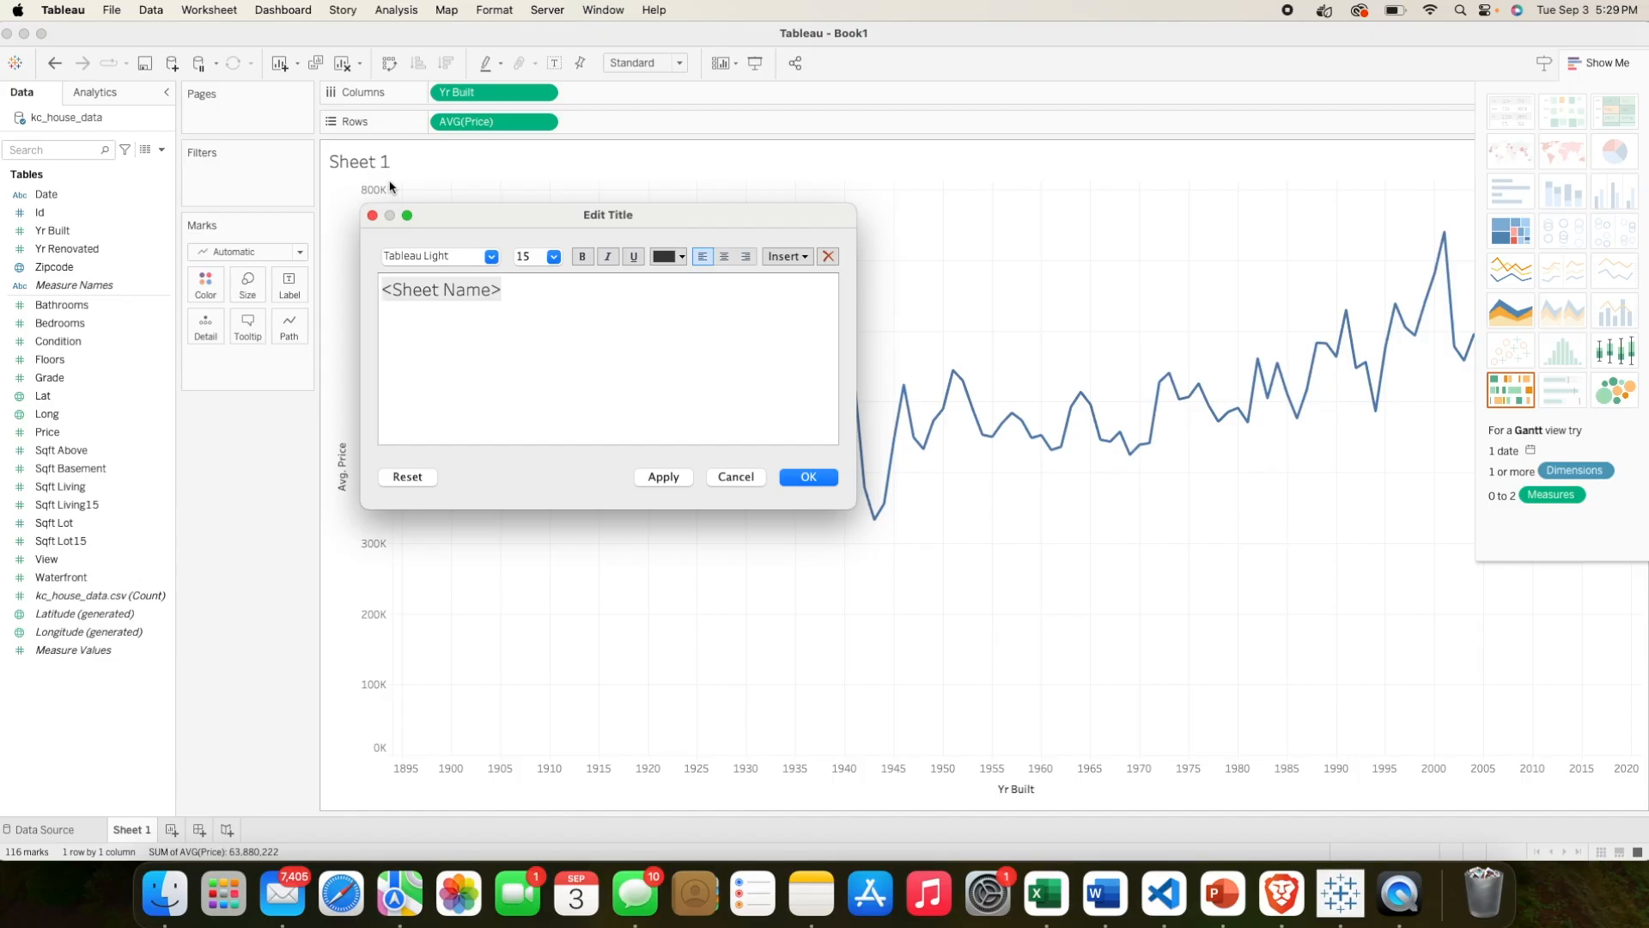
key("super+a")
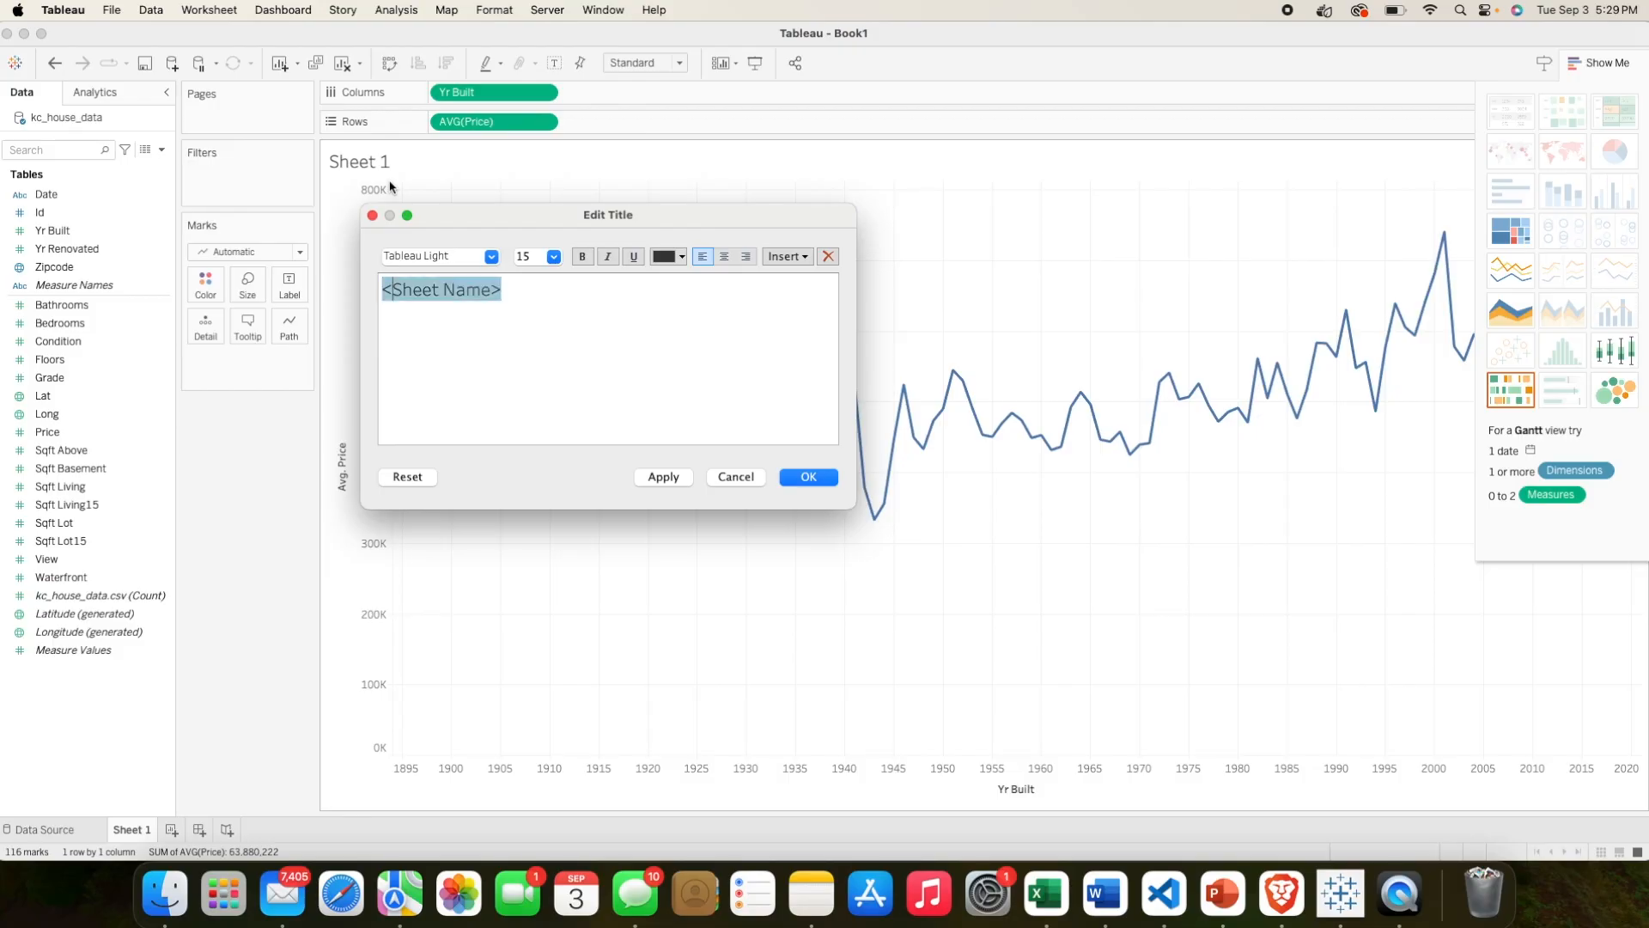
key("BackSpace")
key("Right")
key("BackSpace")
key("BackSpace")
key("BackSpace")
key("BackSpace")
key("BackSpace")
key("BackSpace")
key("BackSpace")
key("BackSpace")
key("BackSpace")
key("BackSpace")
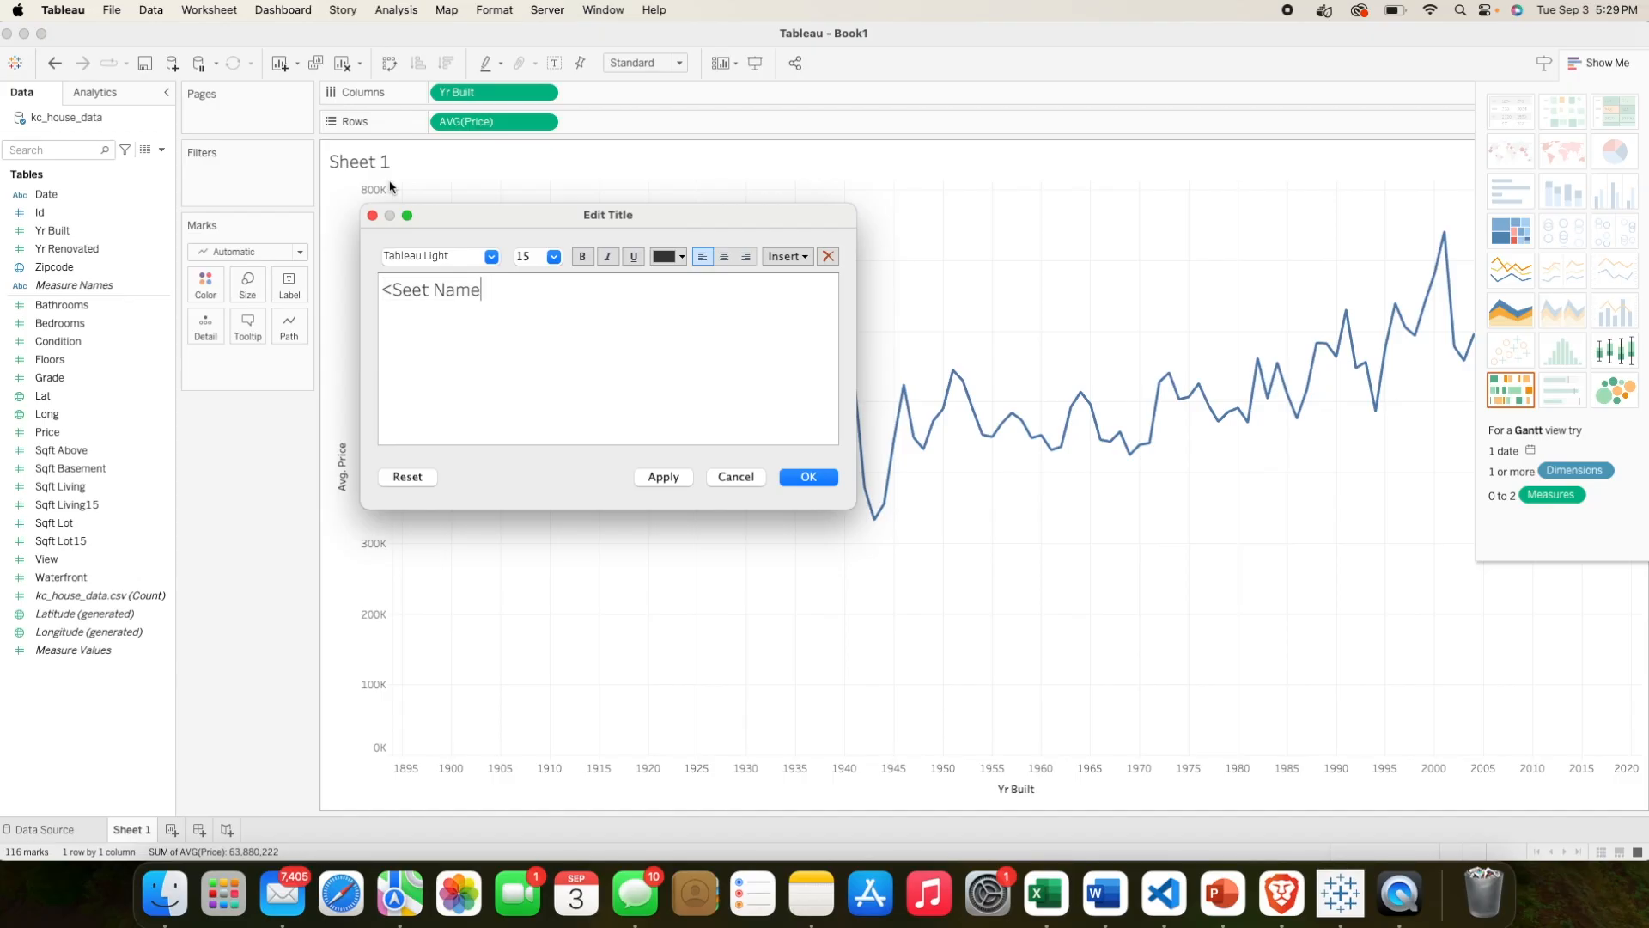
key("BackSpace")
type("aVERAGE")
key("BackSpace")
key("BackSpace")
key("BackSpace")
key("BackSpace")
key("BackSpace")
key("BackSpace")
key("BackSpace")
key("BackSpace")
type("Average Home Price Year Built")
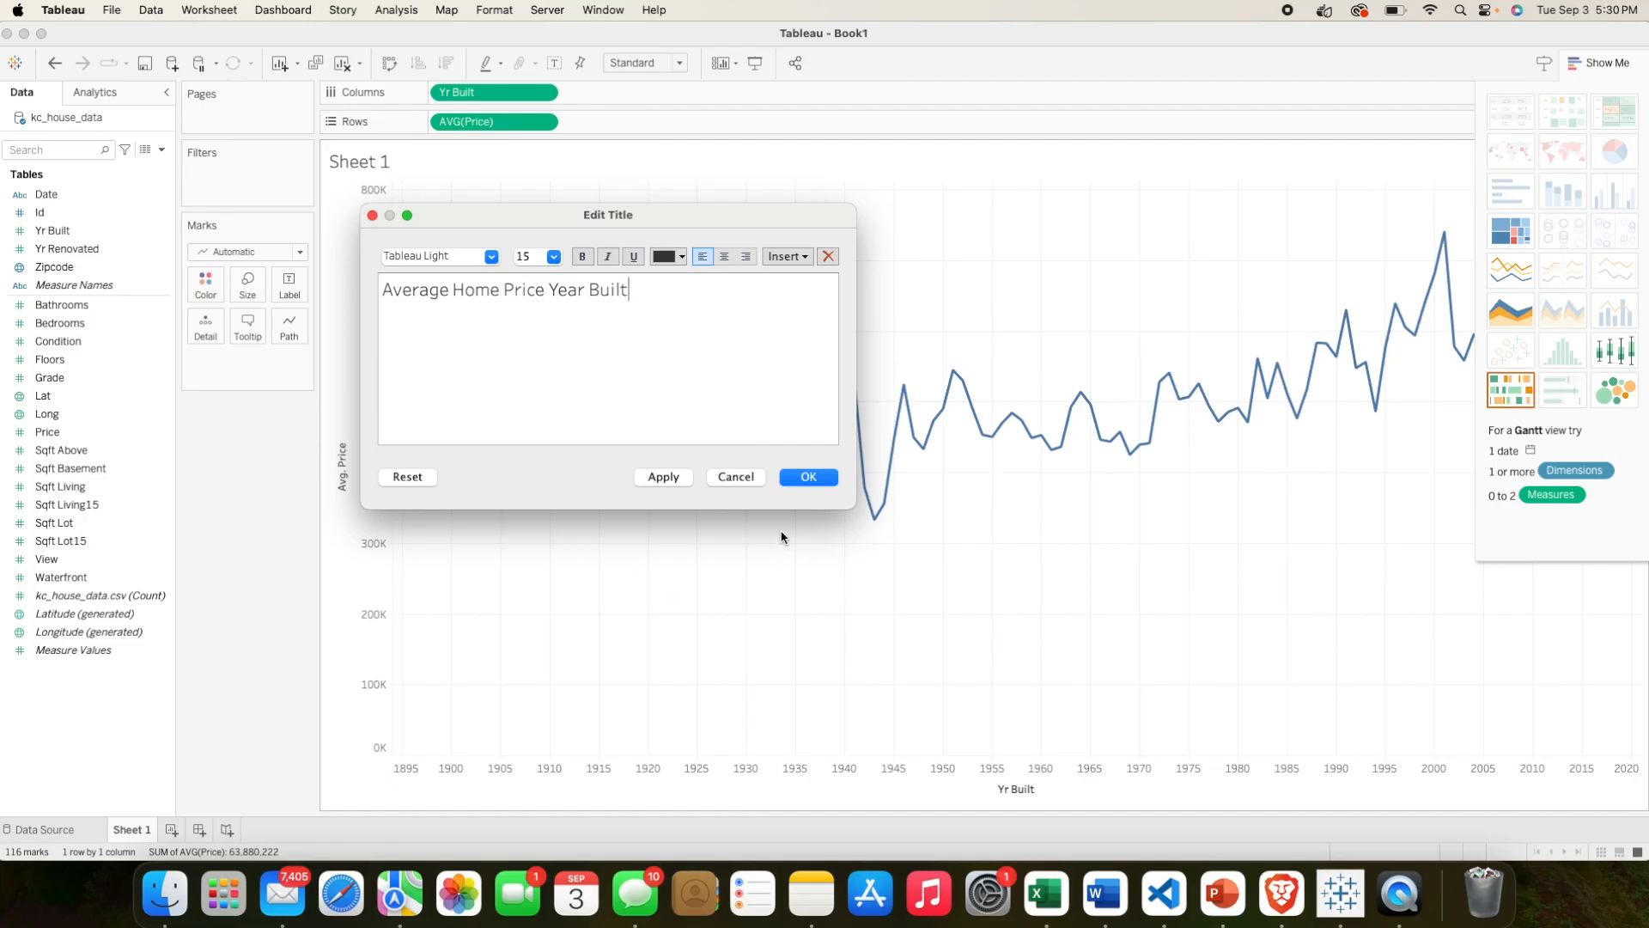
left_click(807, 477)
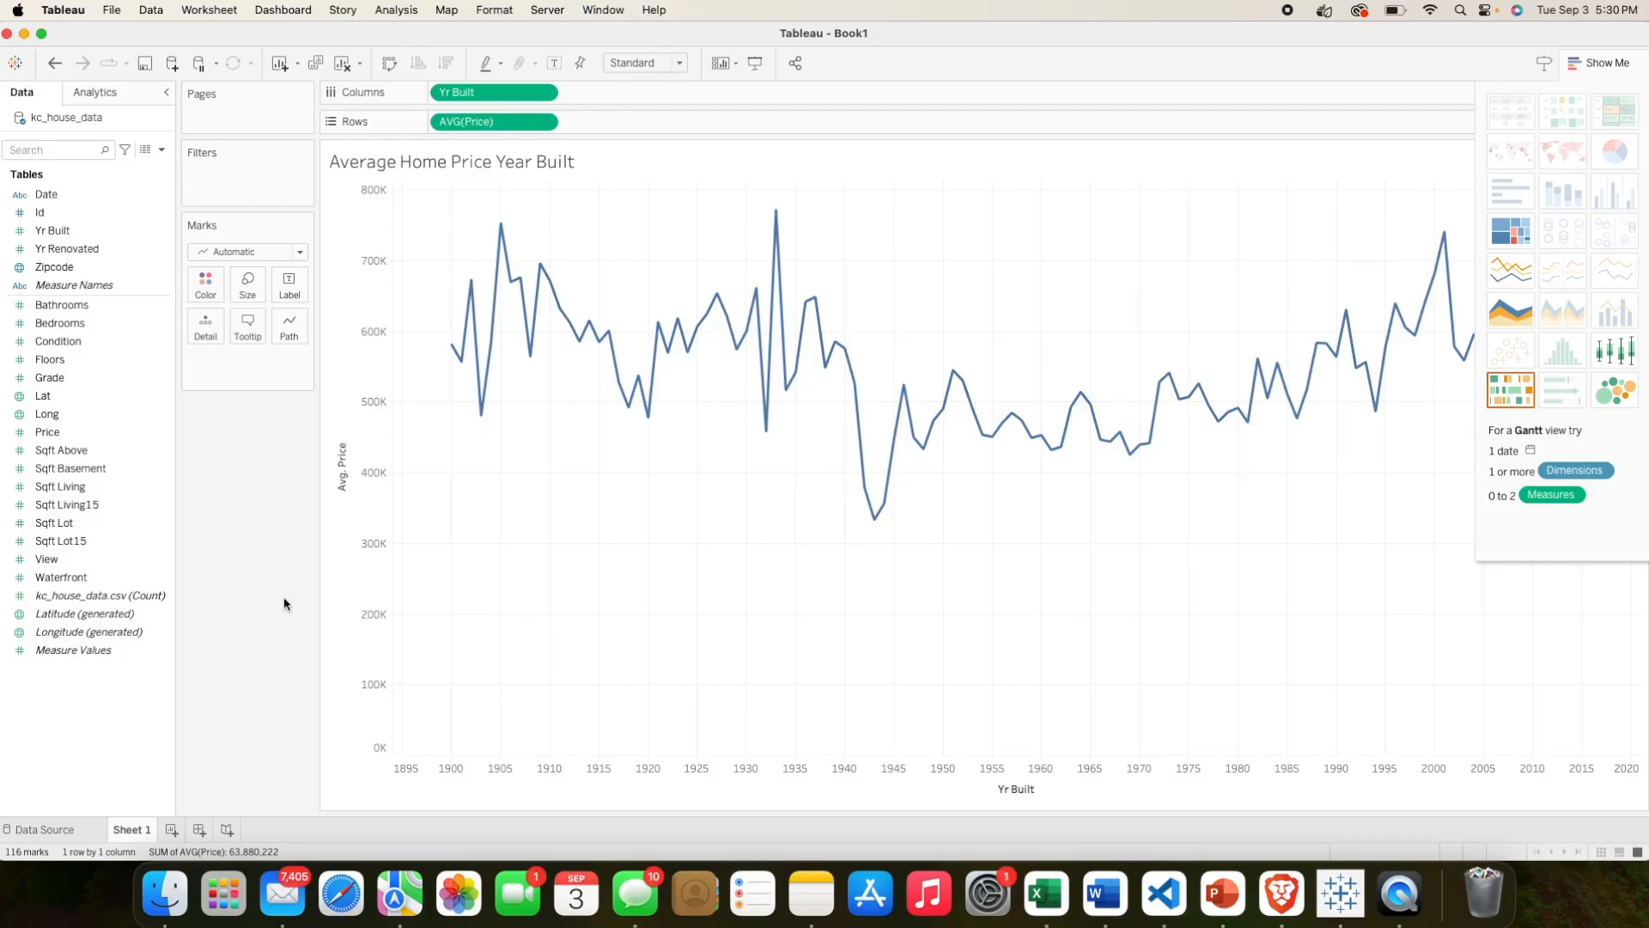
Step: Hide the chart type suggestions and add a Bathrooms filter on all values with the range 0 to 8
left_click(1586, 69)
left_click(82, 291)
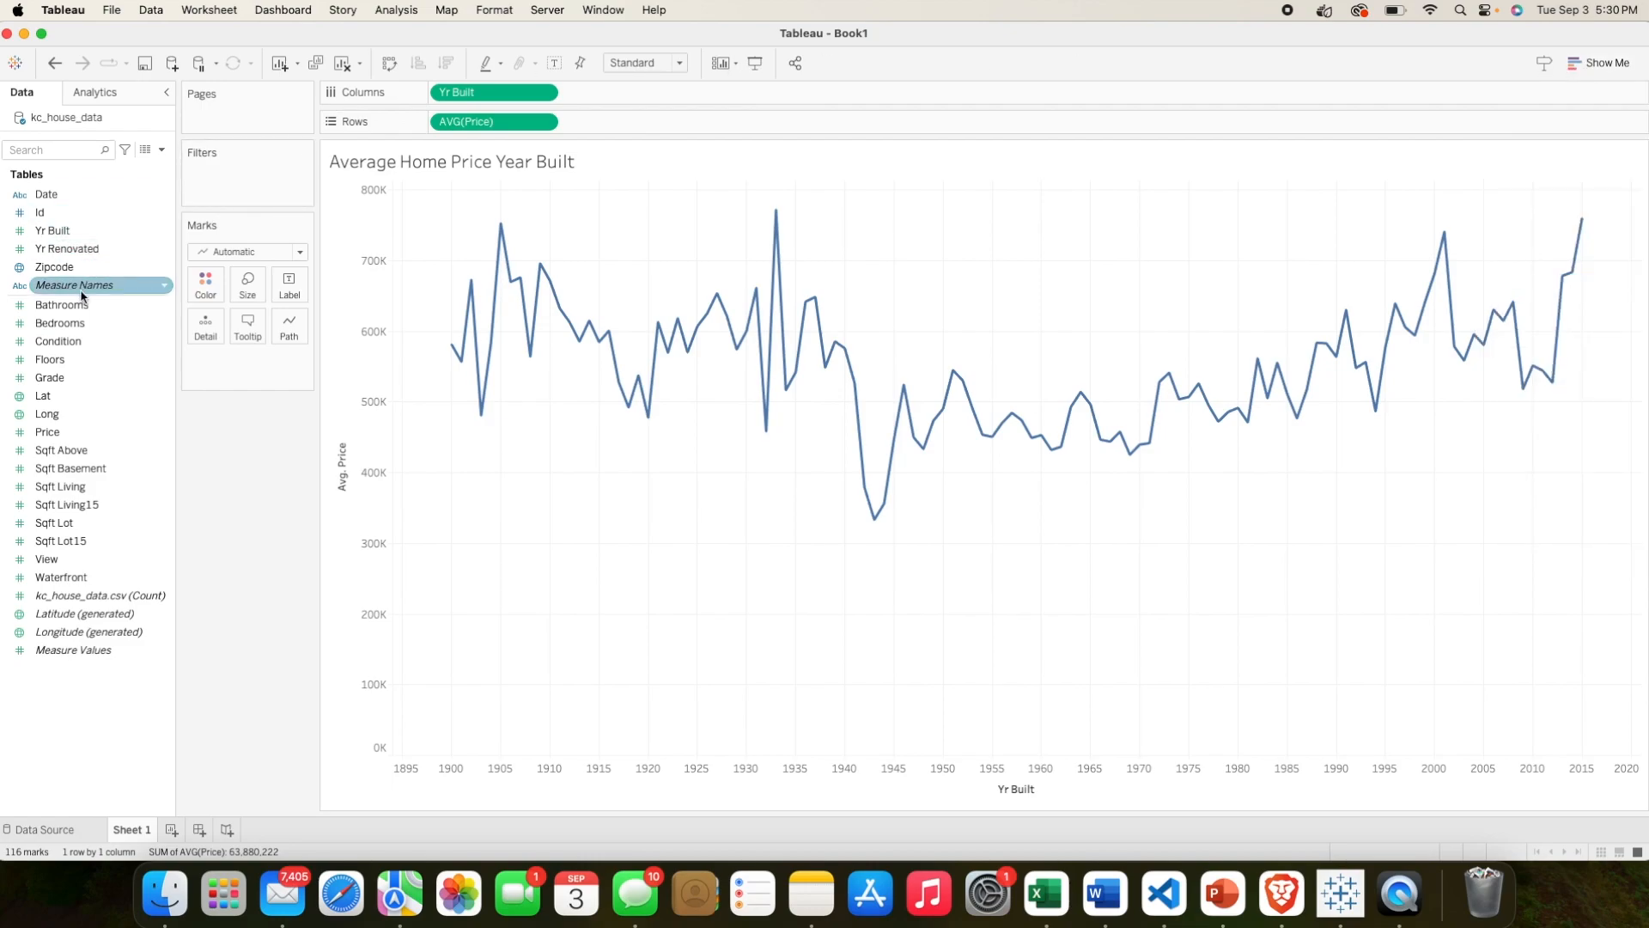
left_click(84, 379)
left_click(82, 312)
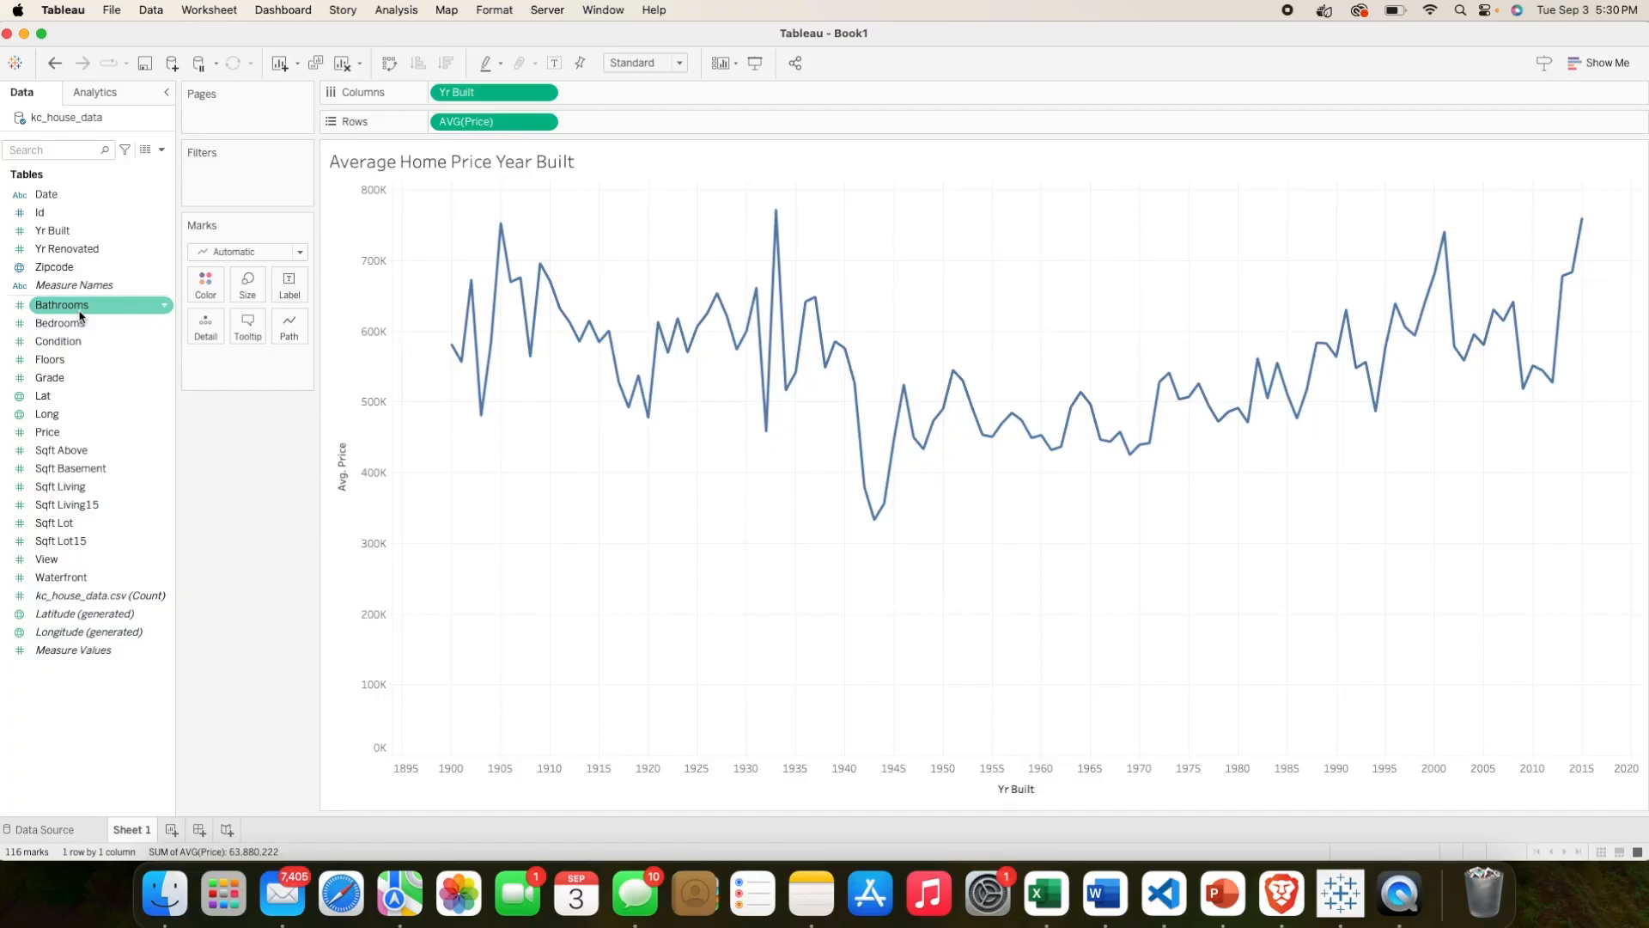
left_click_drag(81, 316, 235, 187)
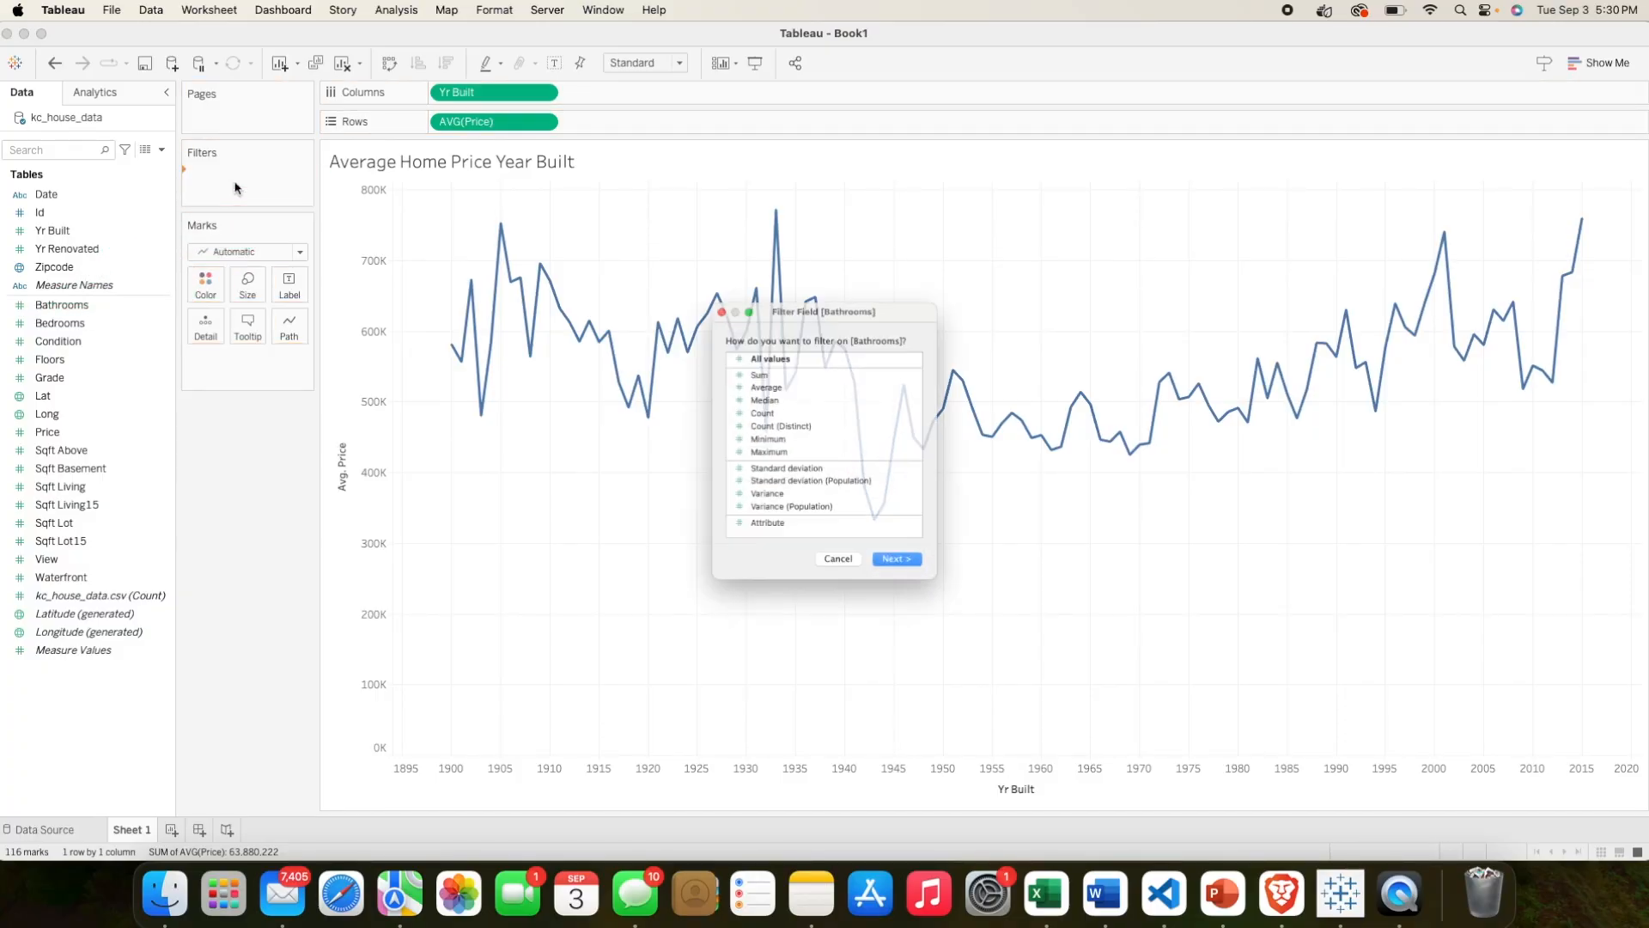
left_click(923, 595)
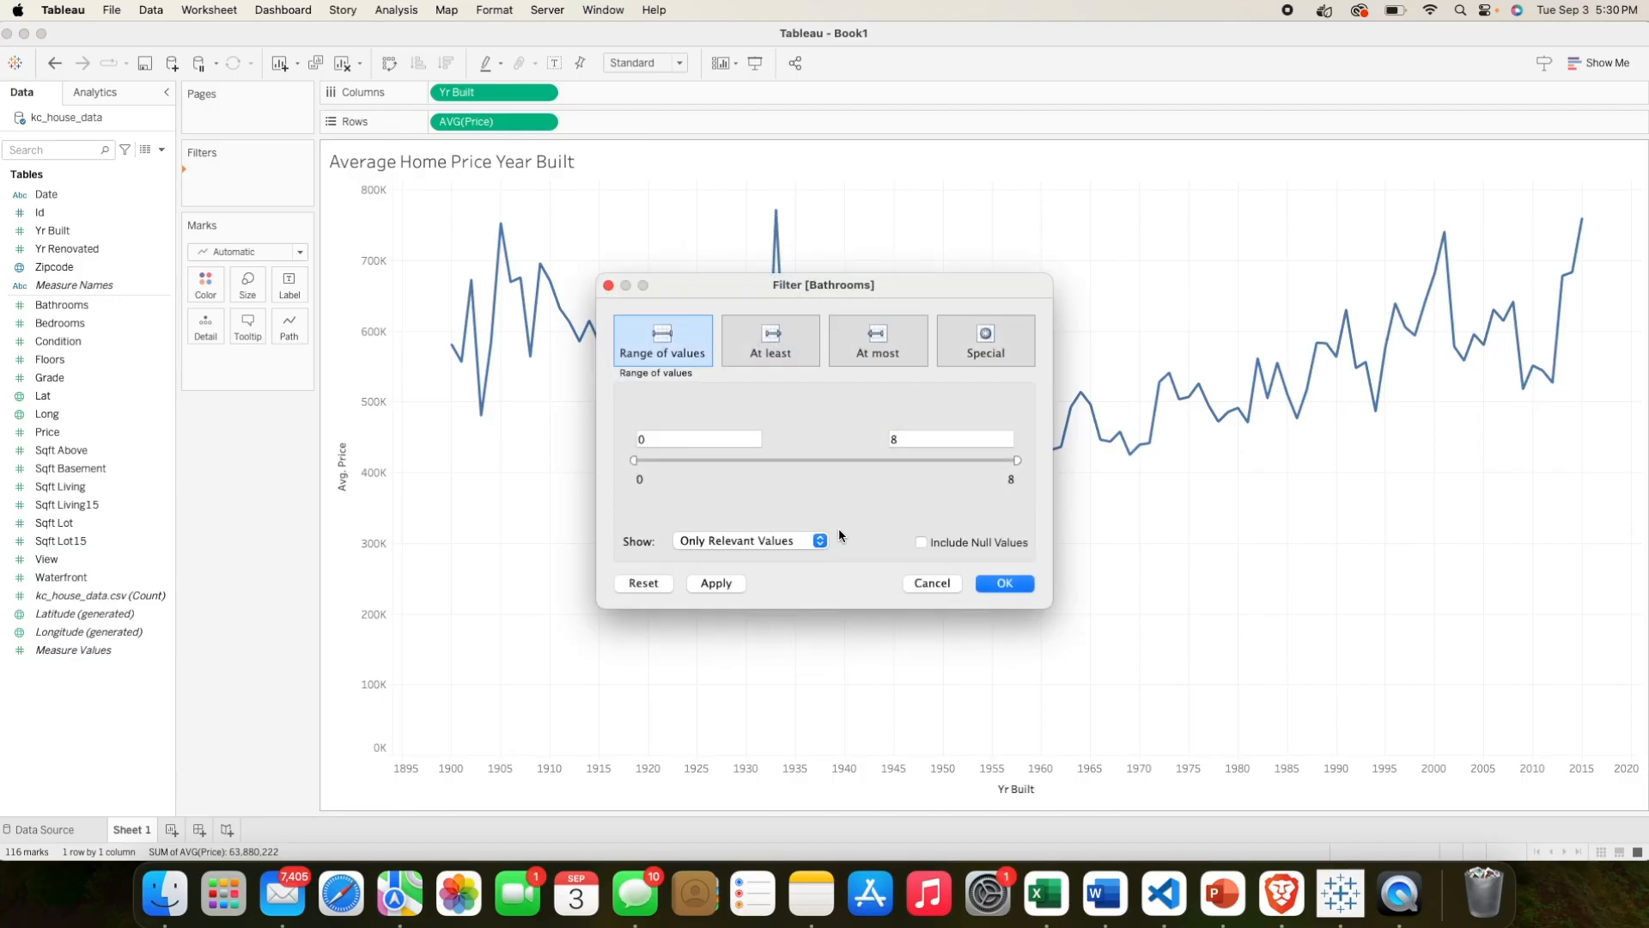
left_click(1009, 584)
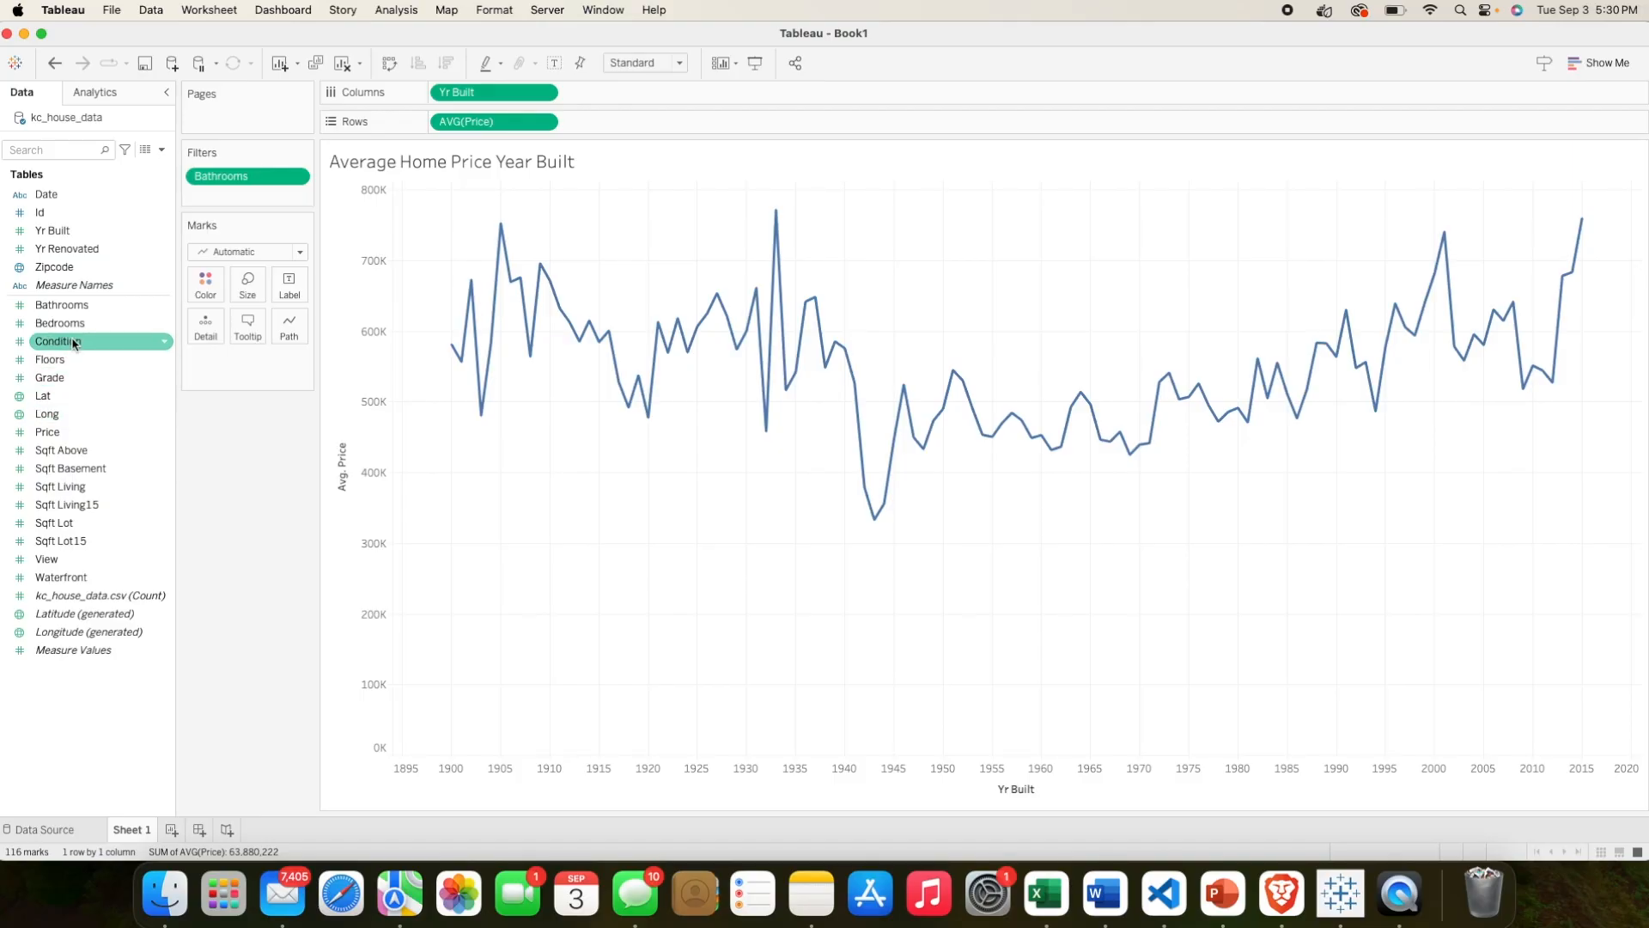
Step: Add a Bedrooms filter on all values, keeping its full default range
left_click_drag(73, 335, 249, 202)
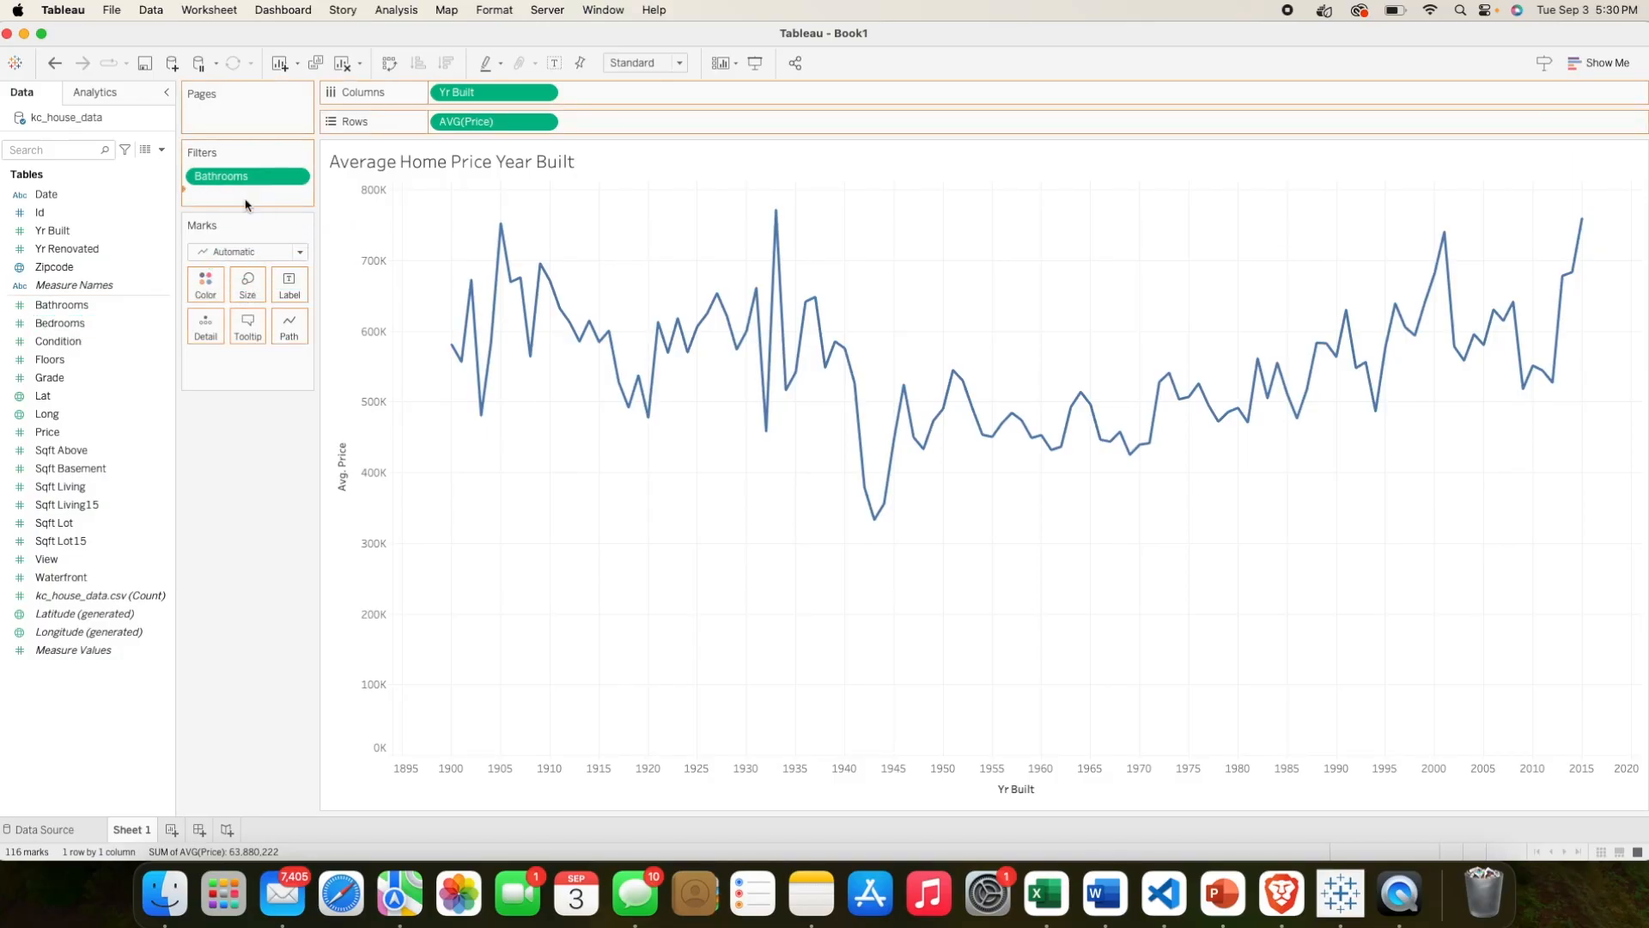
left_click(912, 591)
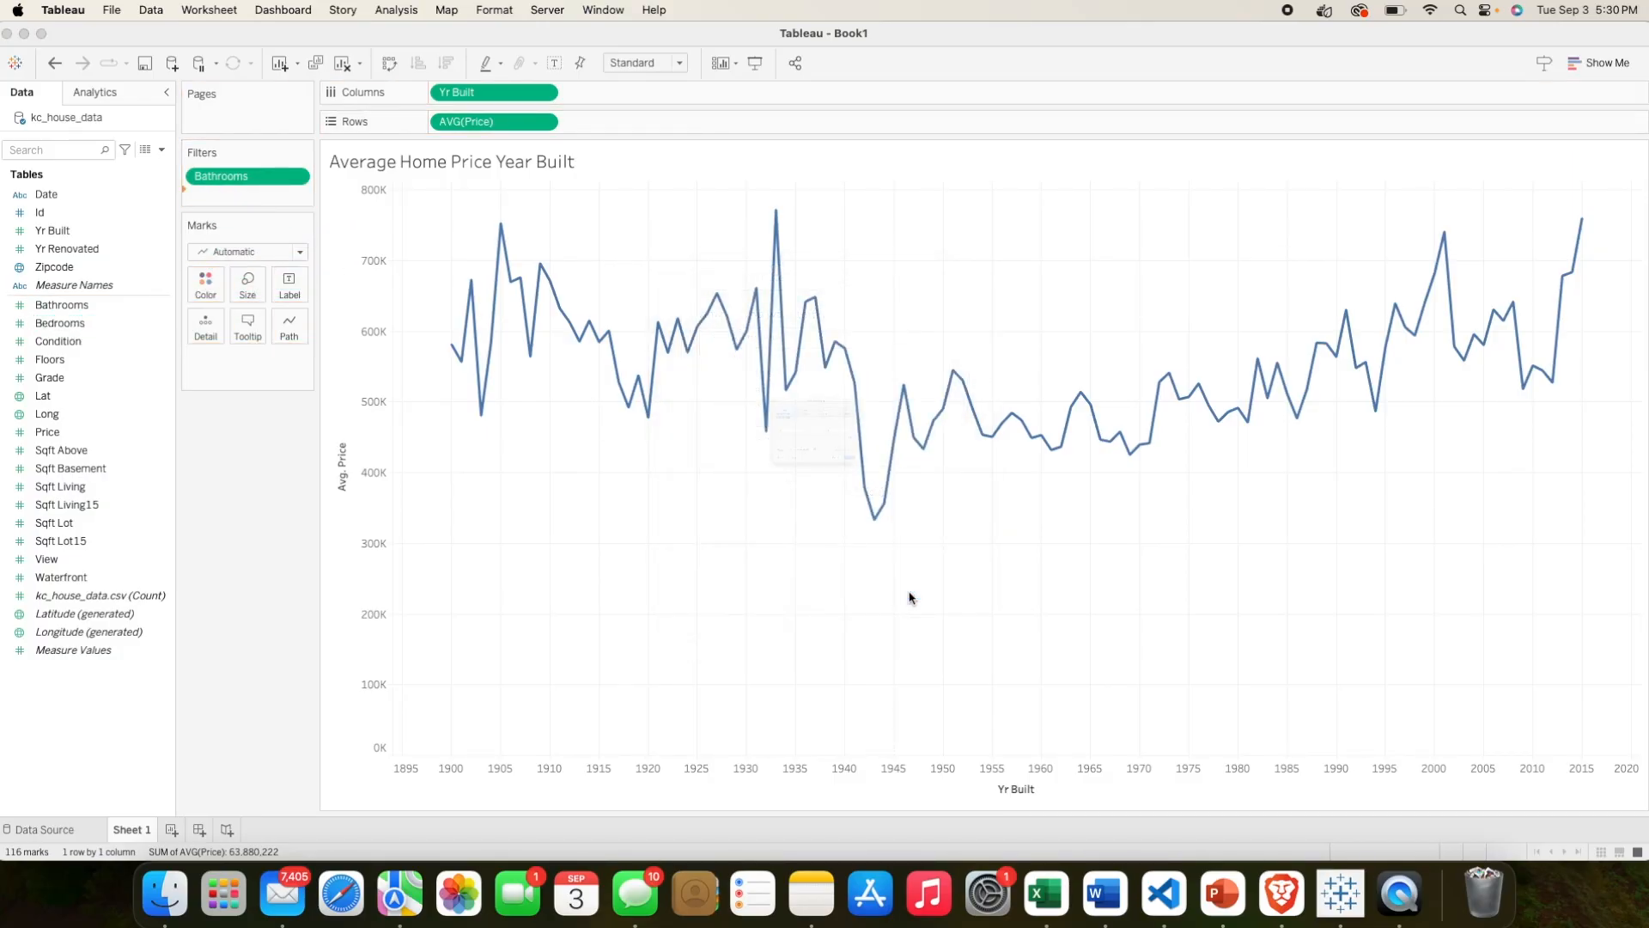
left_click(1004, 583)
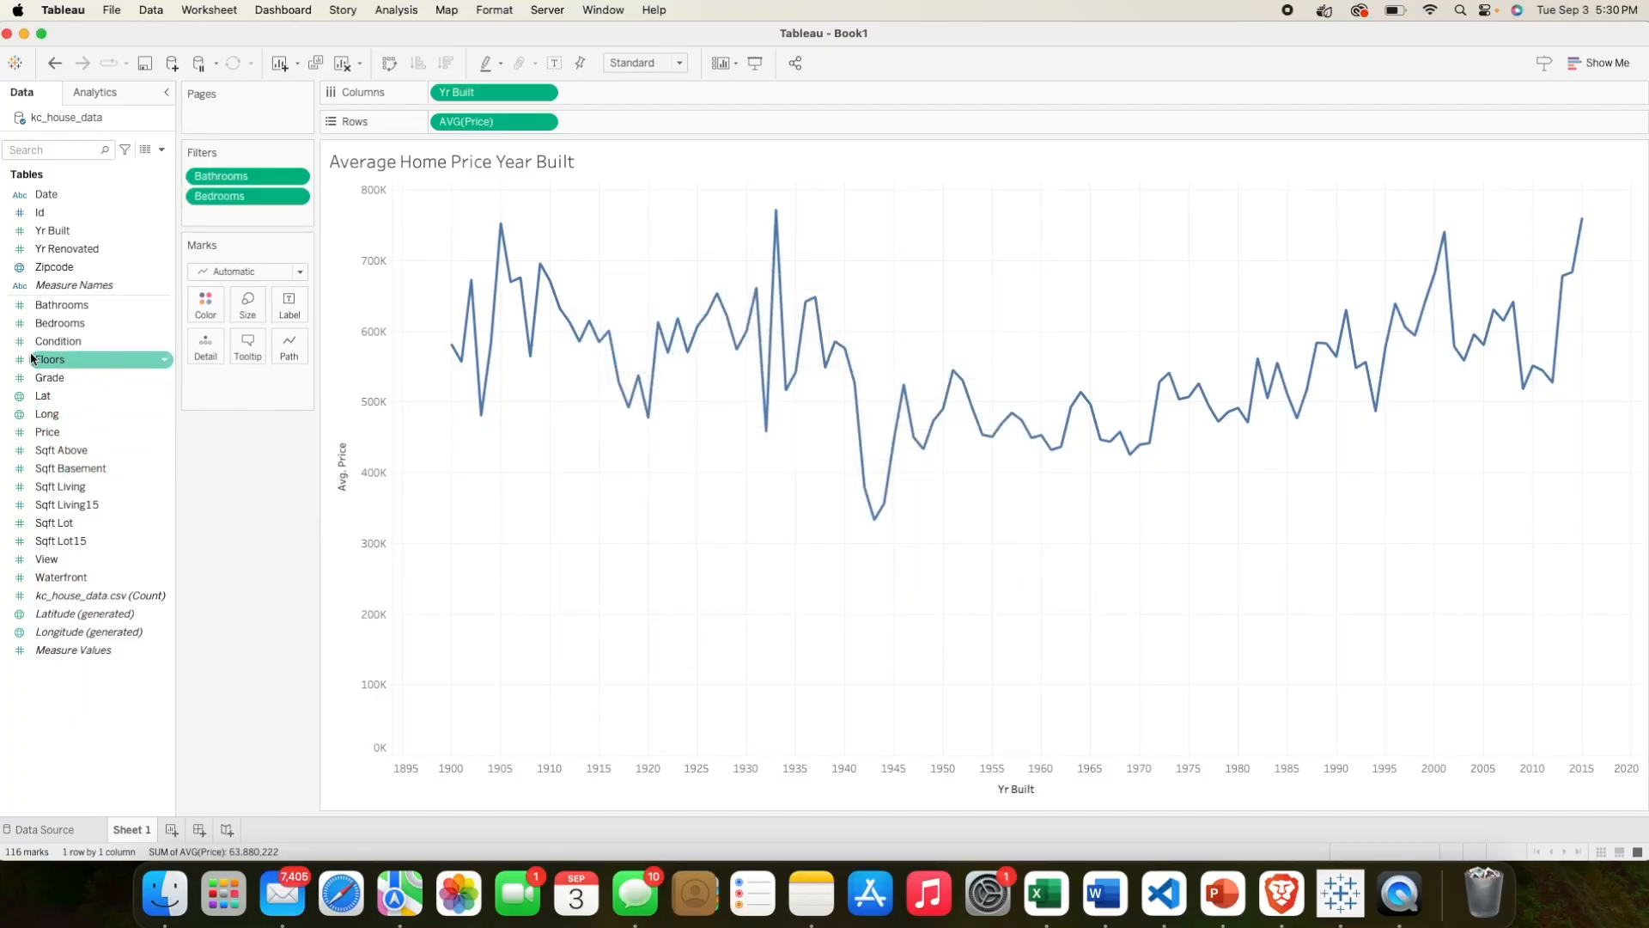
Step: Add a Floors filter on all values with the range 1 to 3.5
left_click_drag(48, 365, 206, 215)
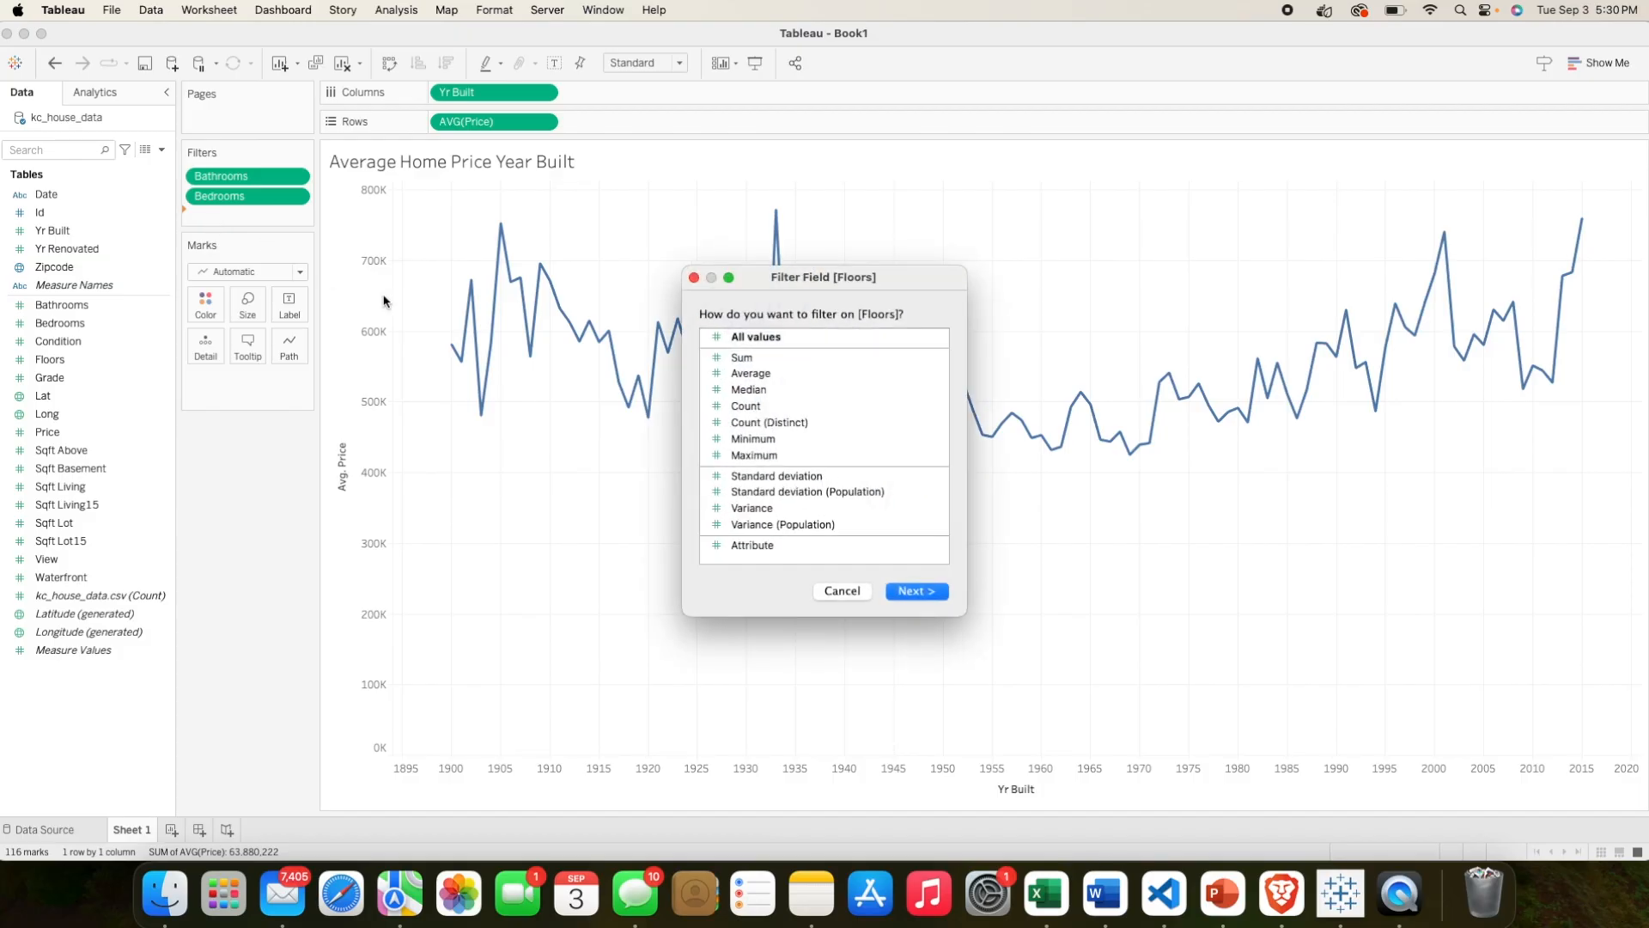
left_click(910, 591)
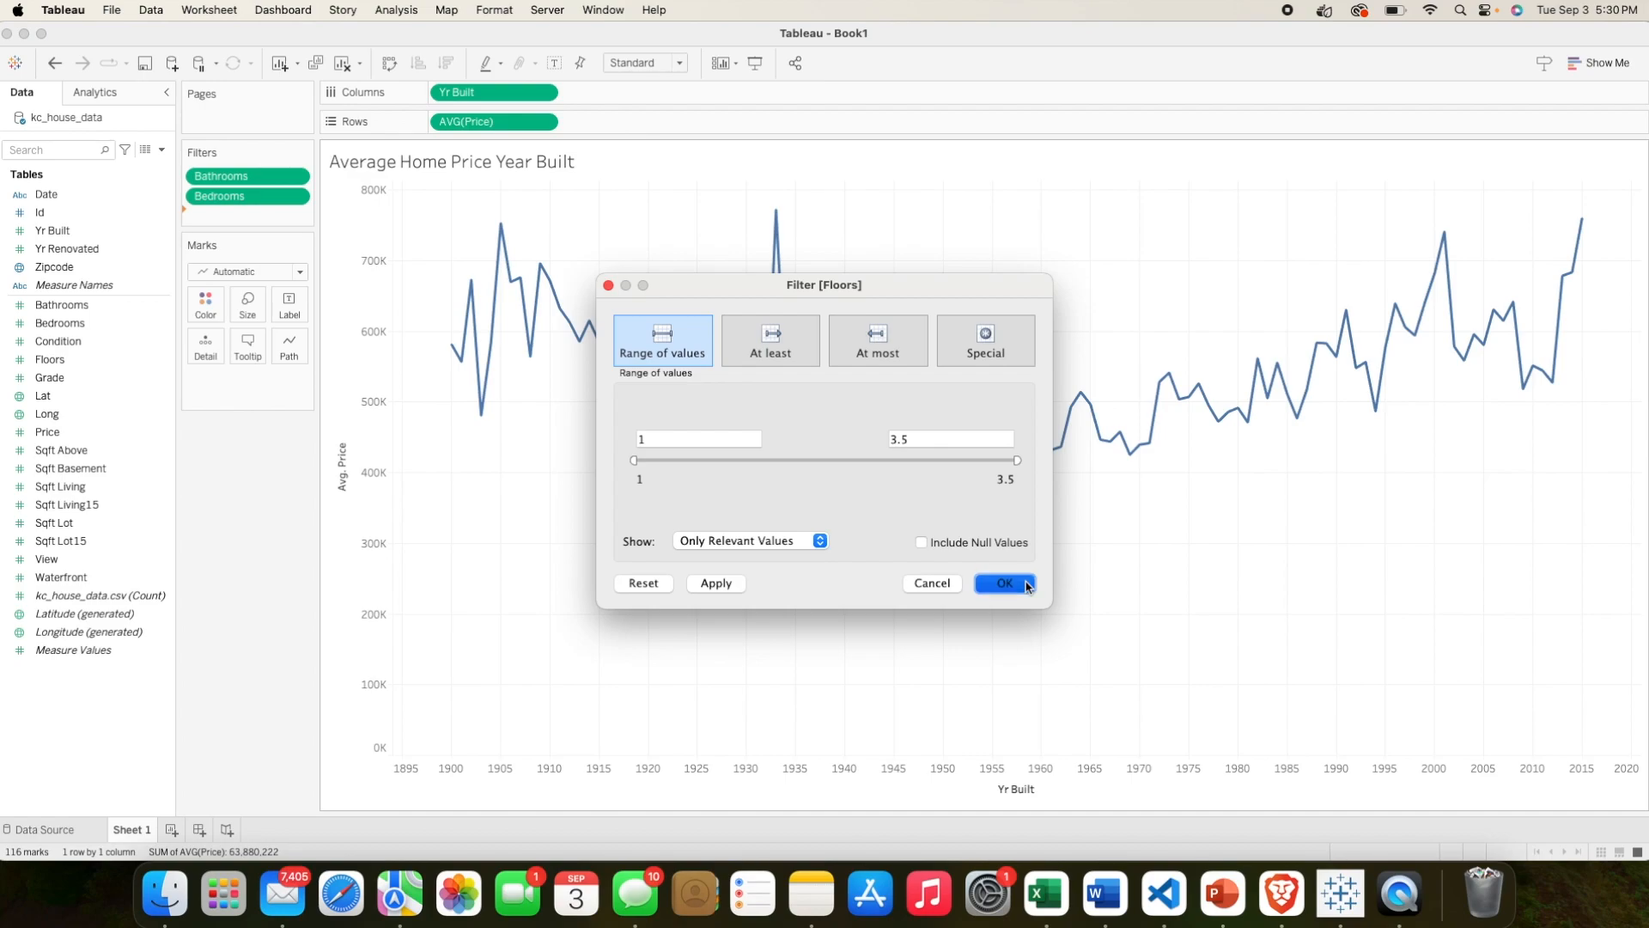
left_click(1004, 583)
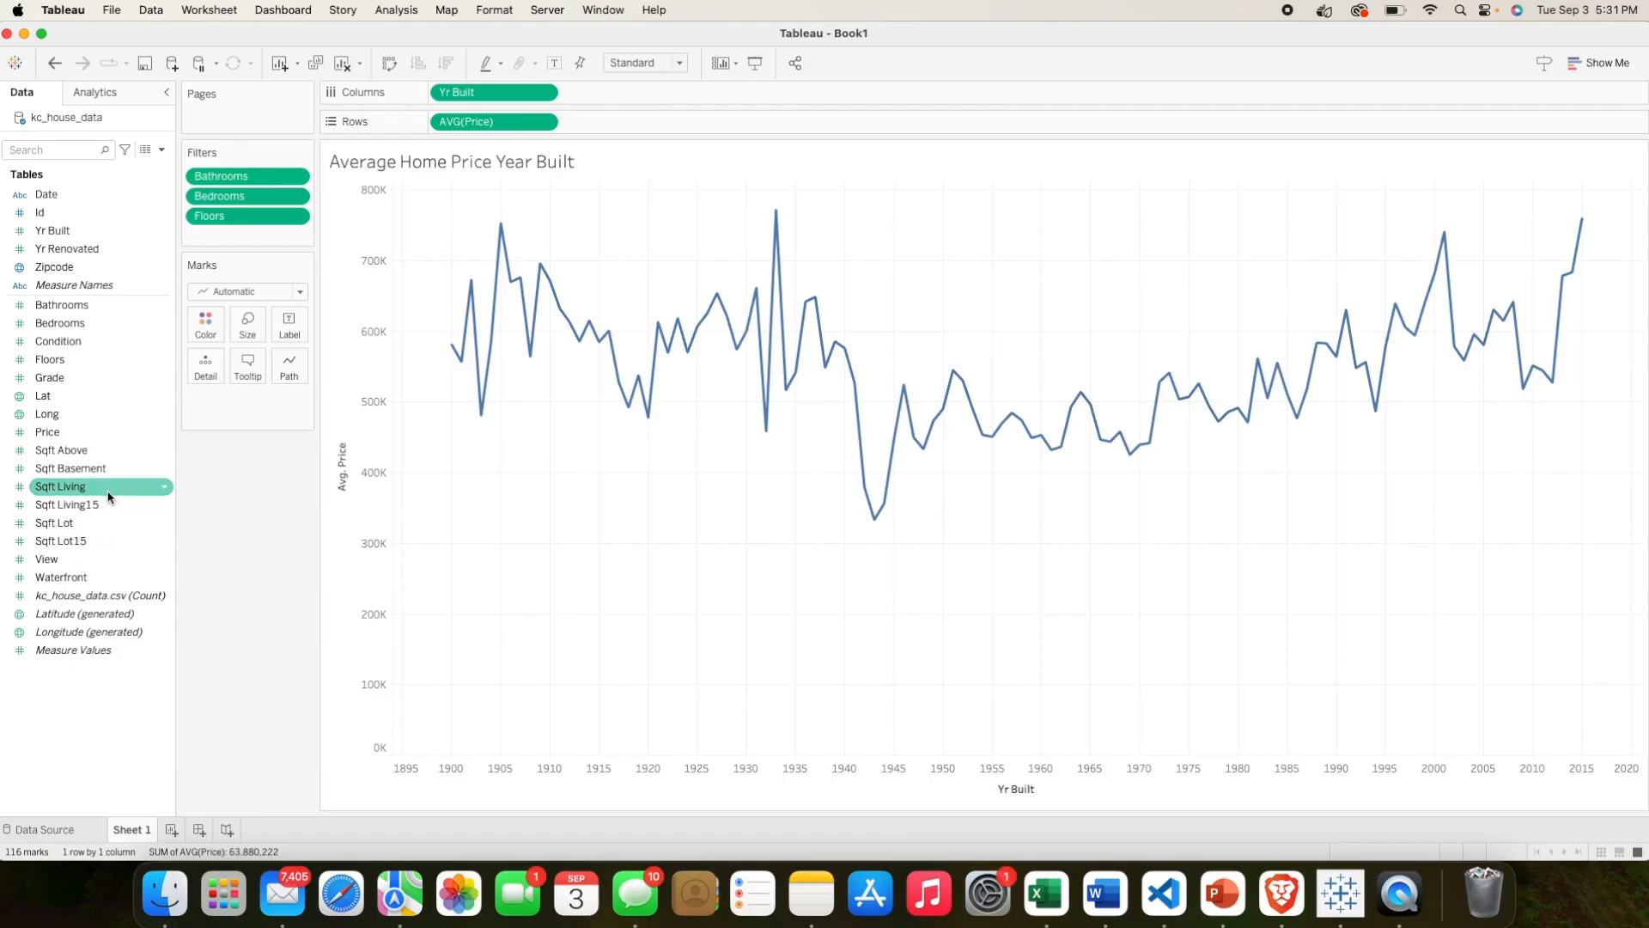
Step: Add a Sqft Living filter on all values with the range 290 to 13,540
left_click_drag(108, 491, 256, 230)
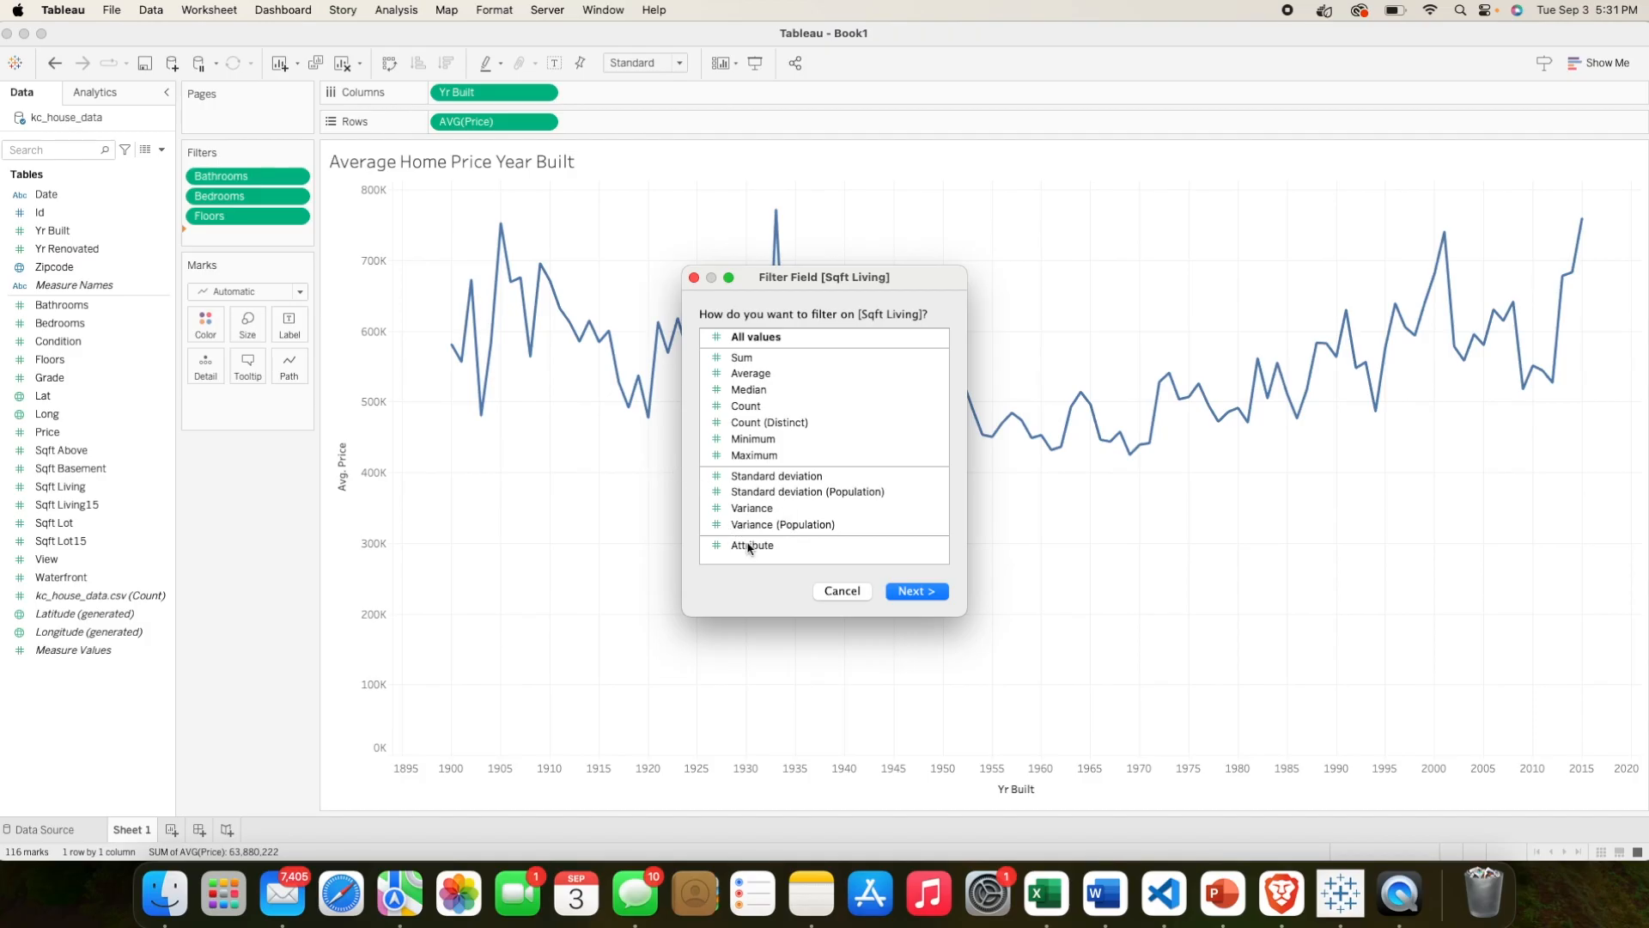
left_click(916, 591)
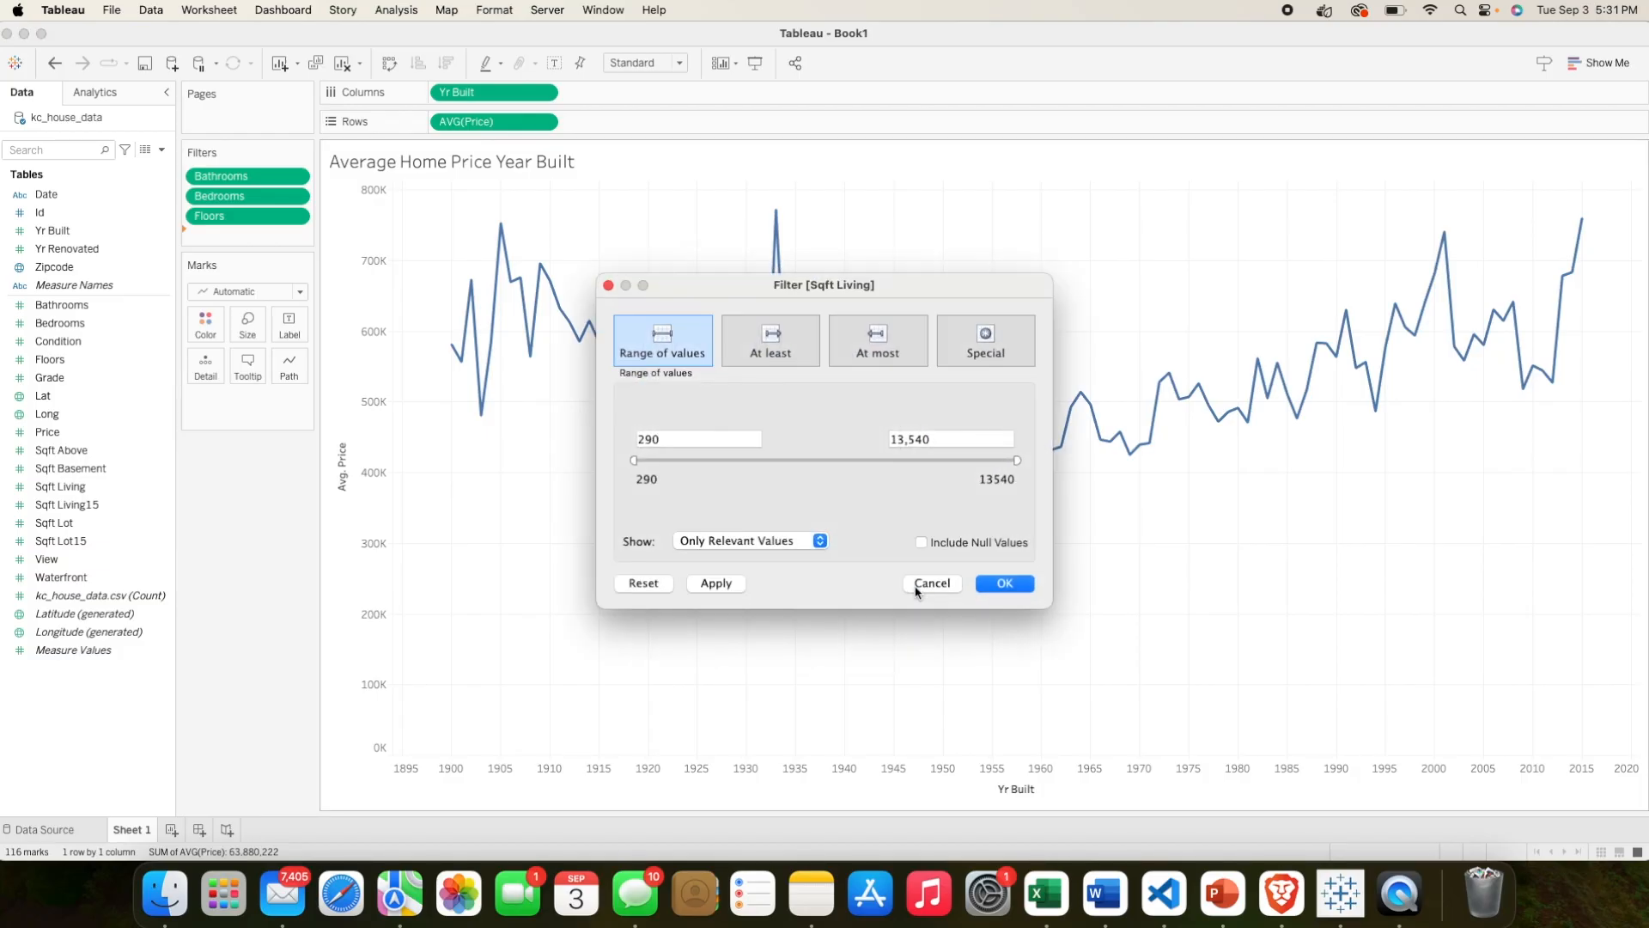
left_click(1013, 589)
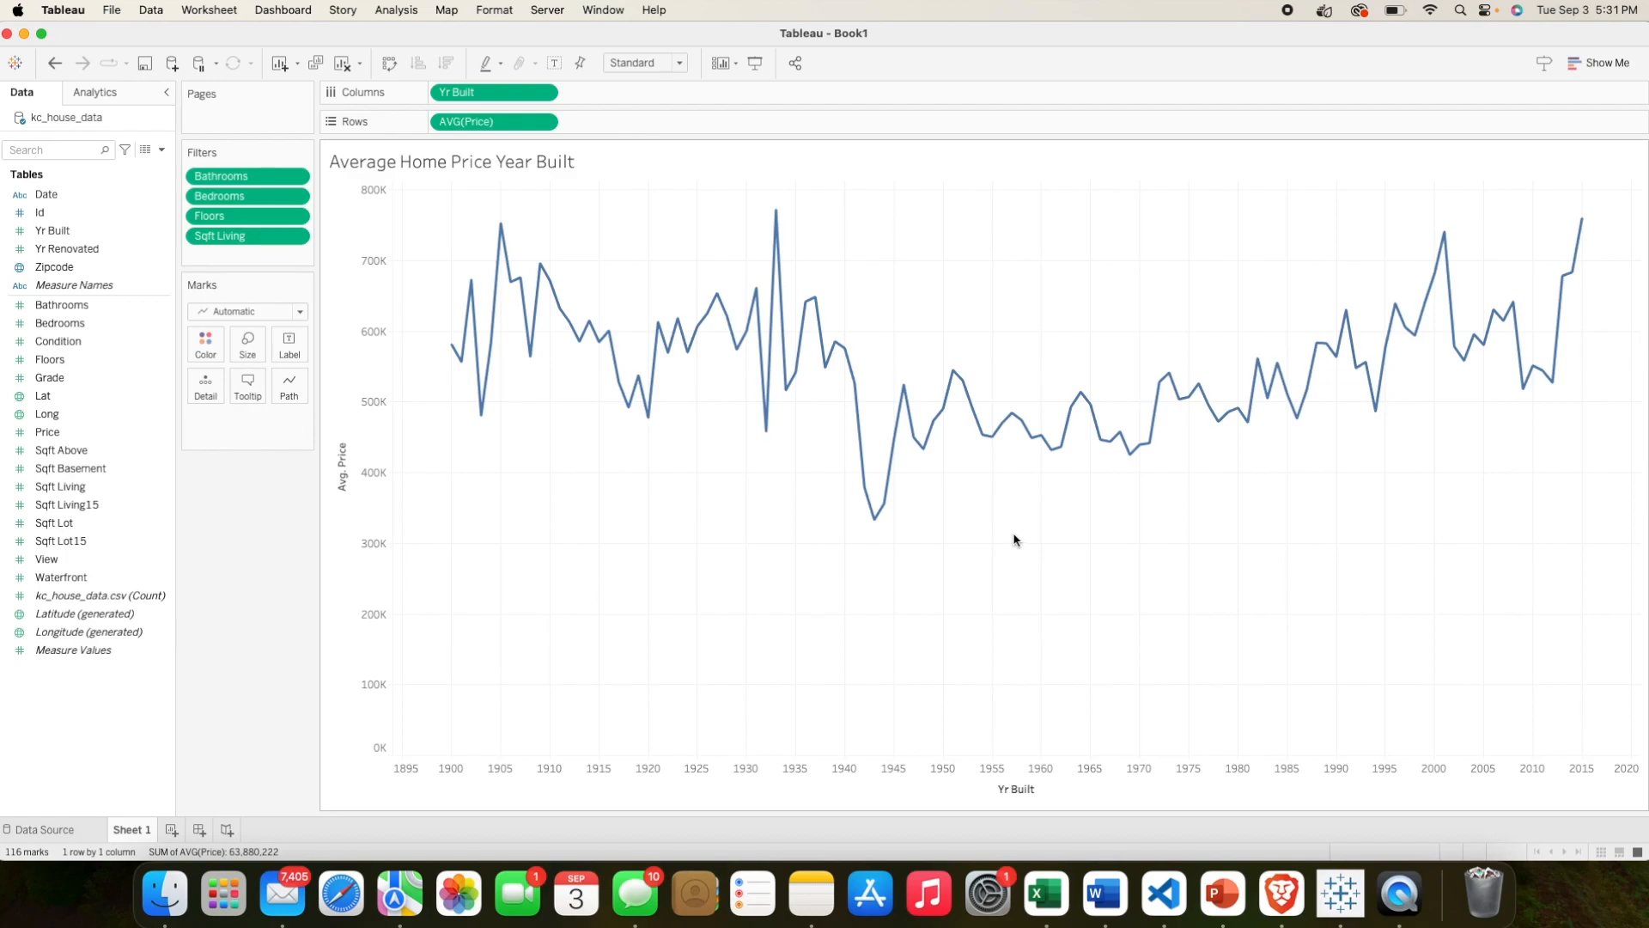
Step: Rename the Sheet 1 worksheet as Avg Home Price Year Built
right_click(137, 832)
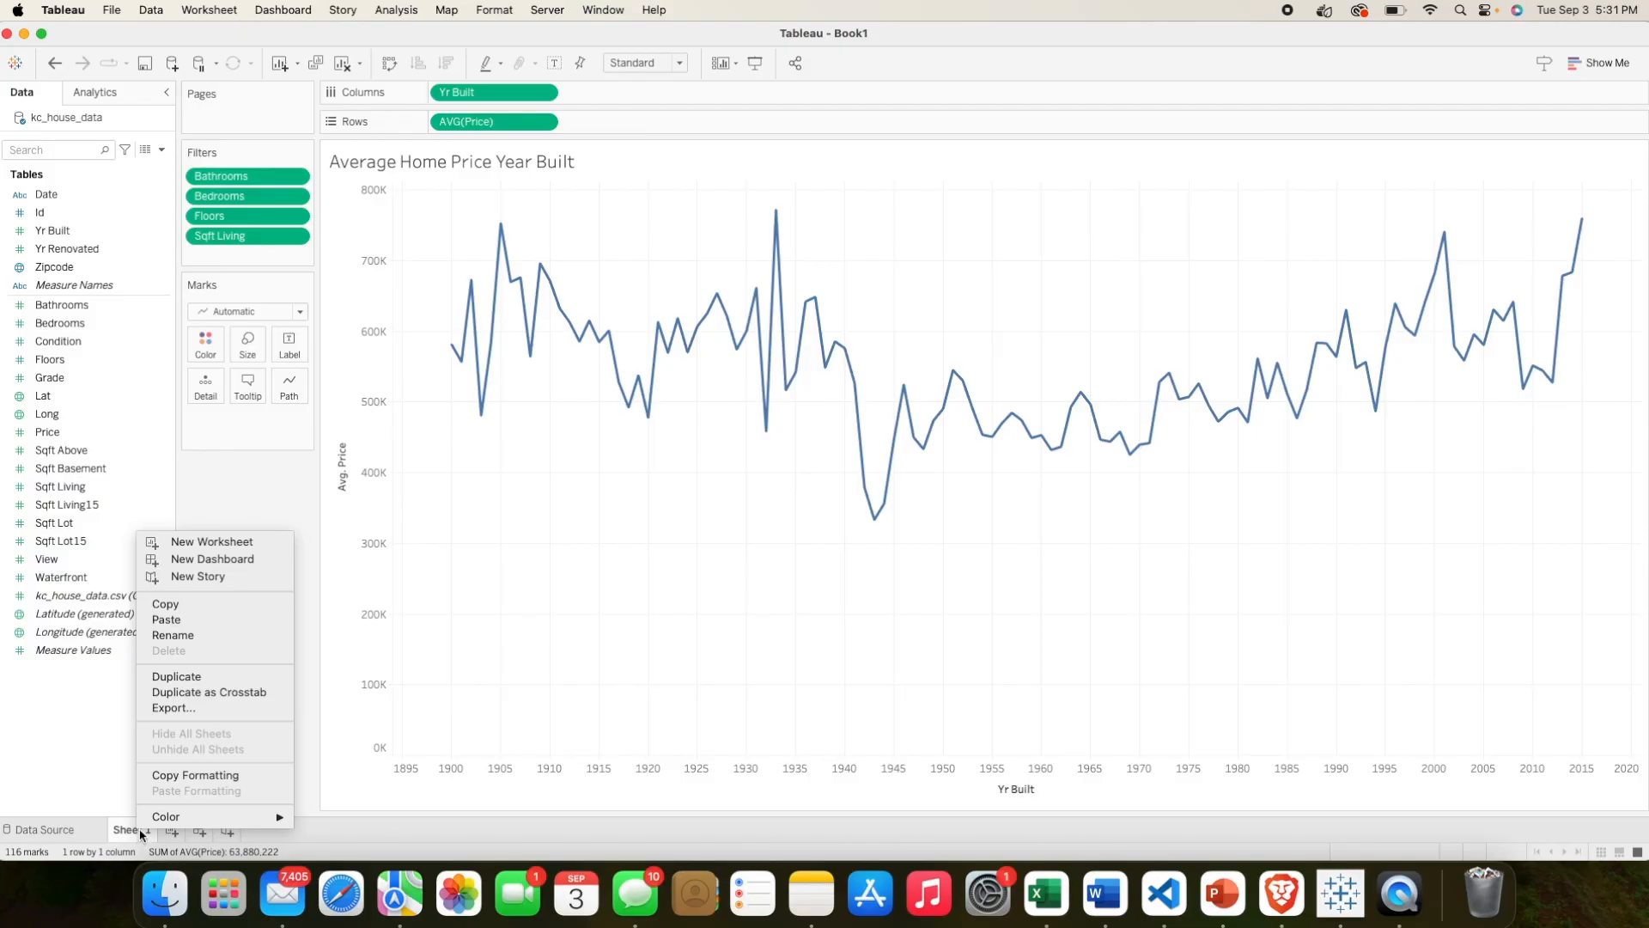
left_click(198, 635)
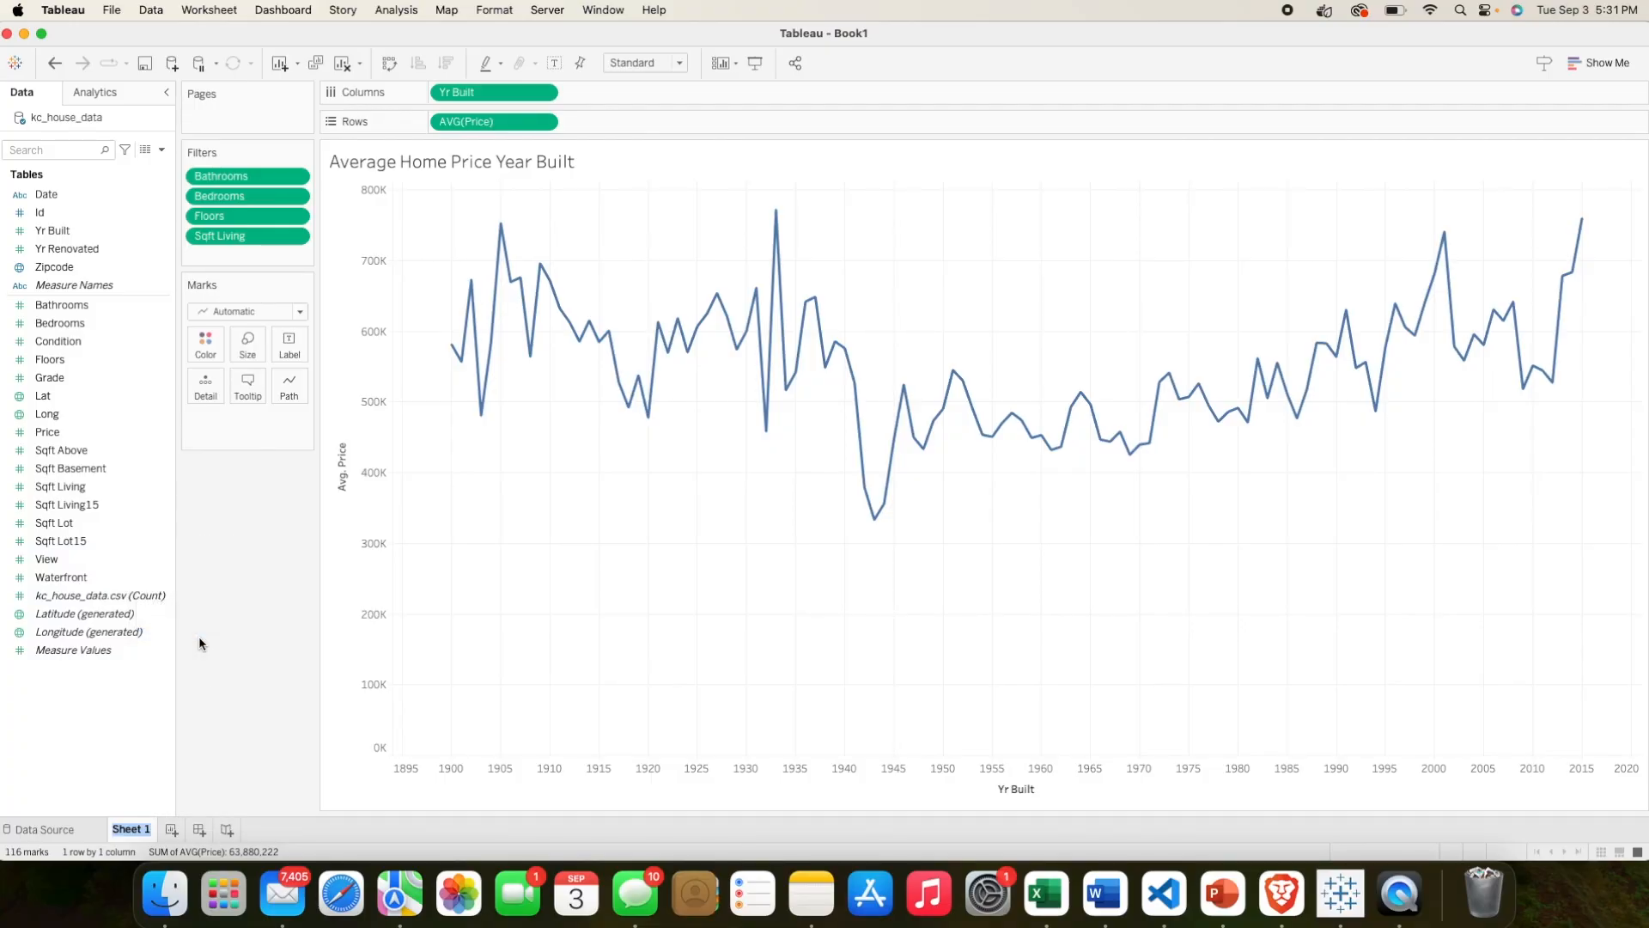
key("BackSpace")
key("Caps_Lock")
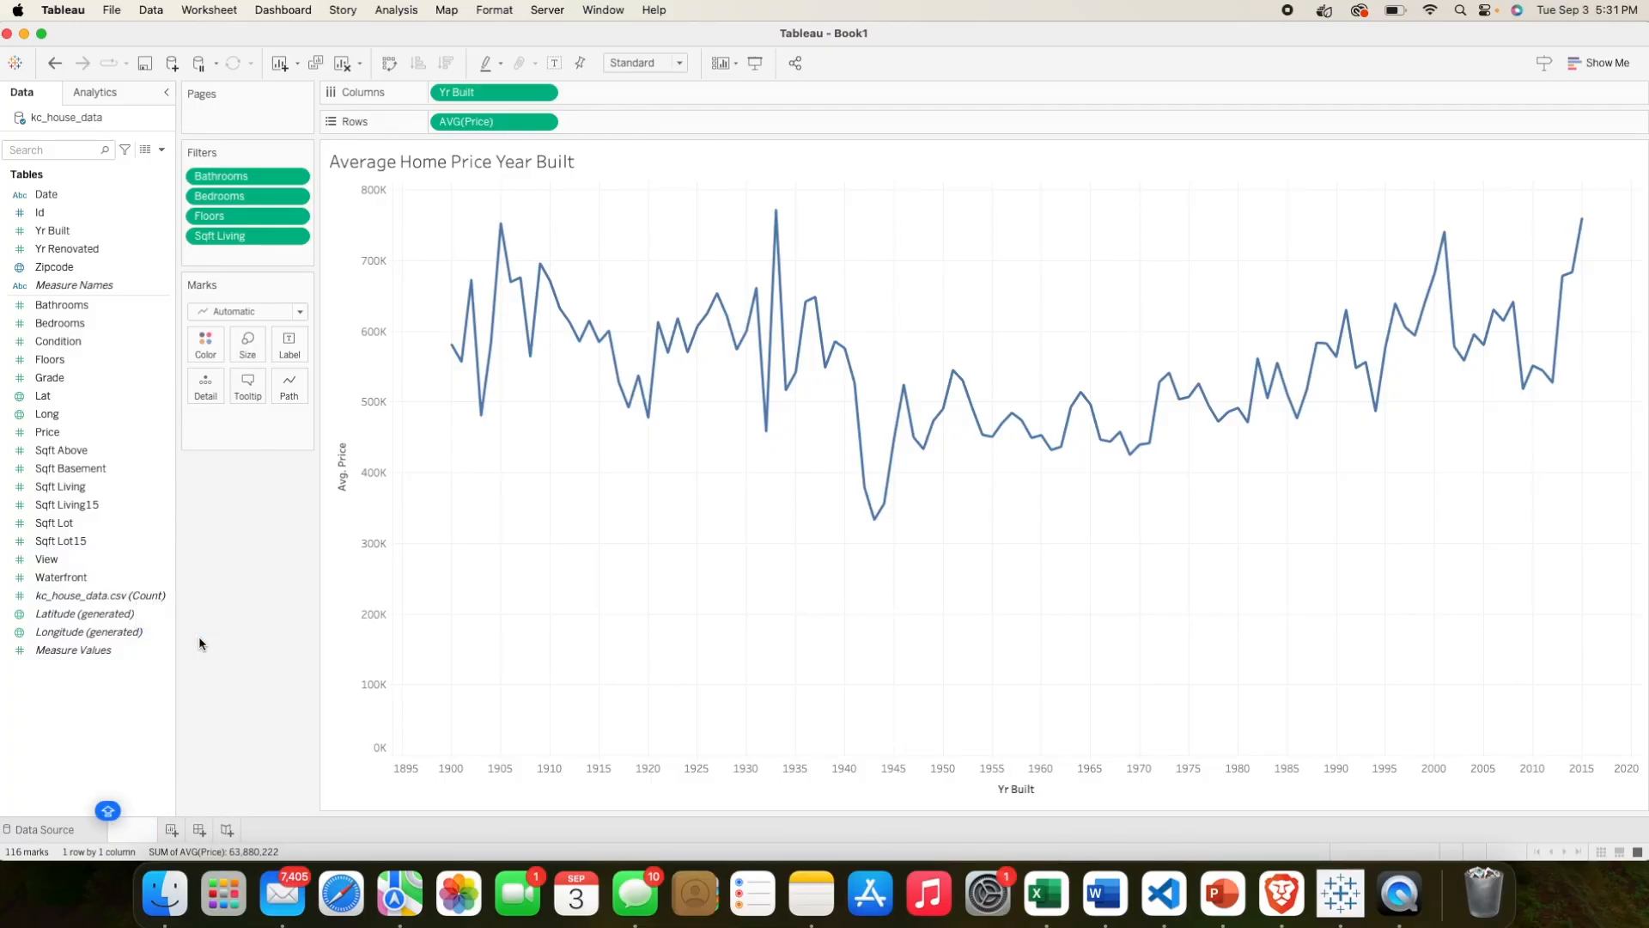
type("Ave")
key("BackSpace")
type("g")
key("Caps_Lock")
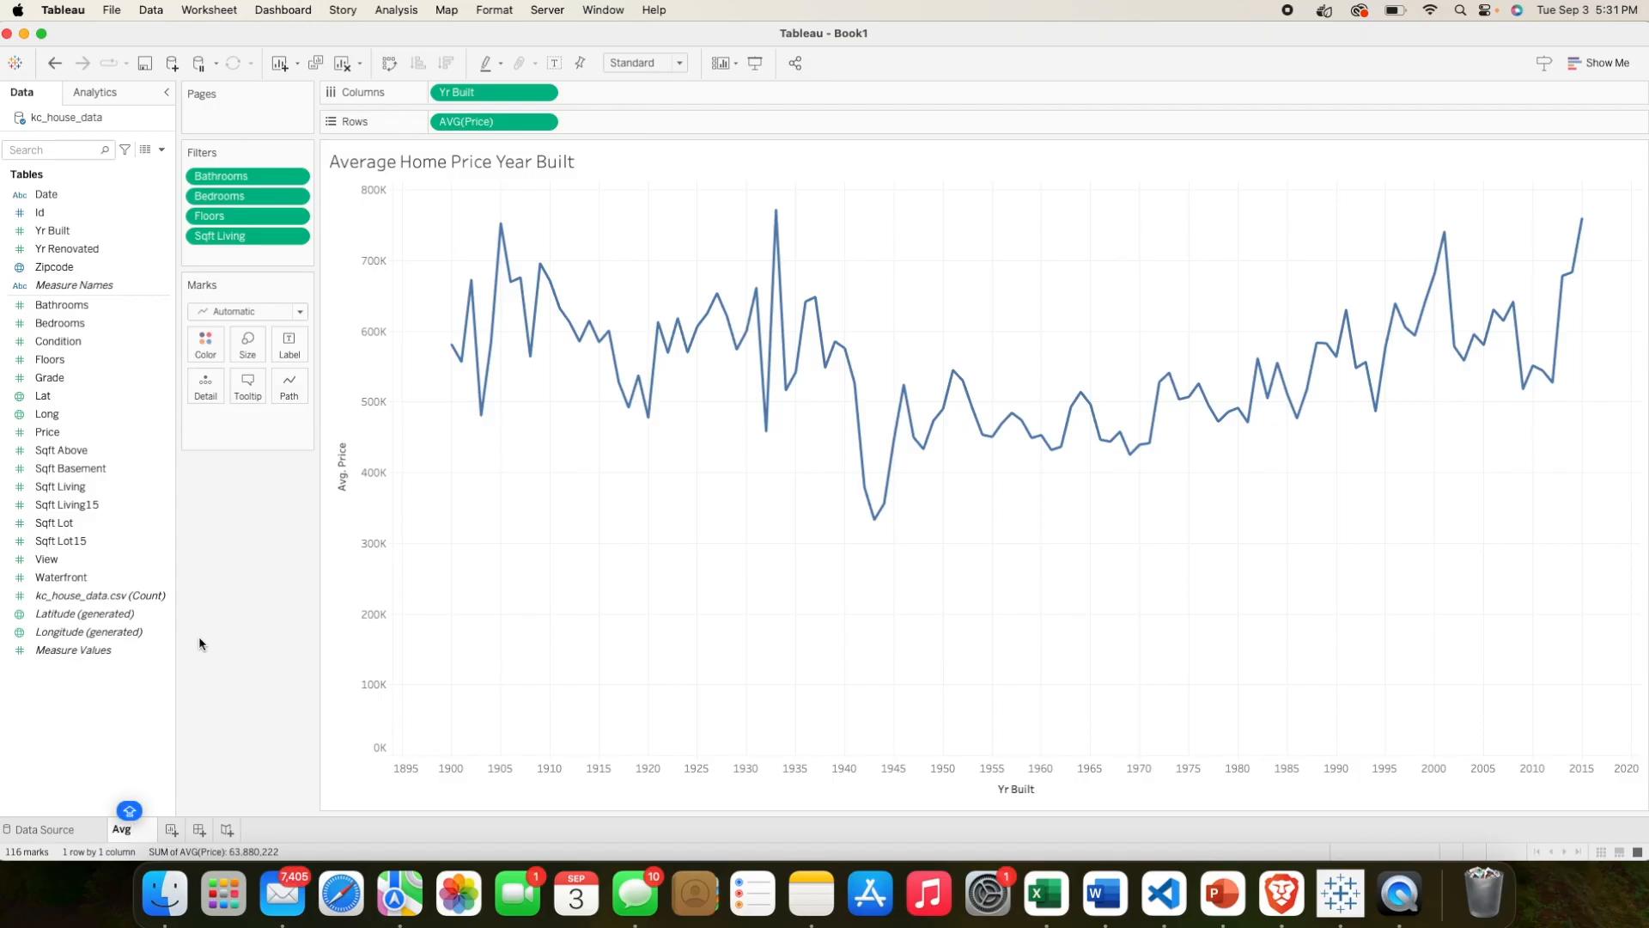
type("Home Price")
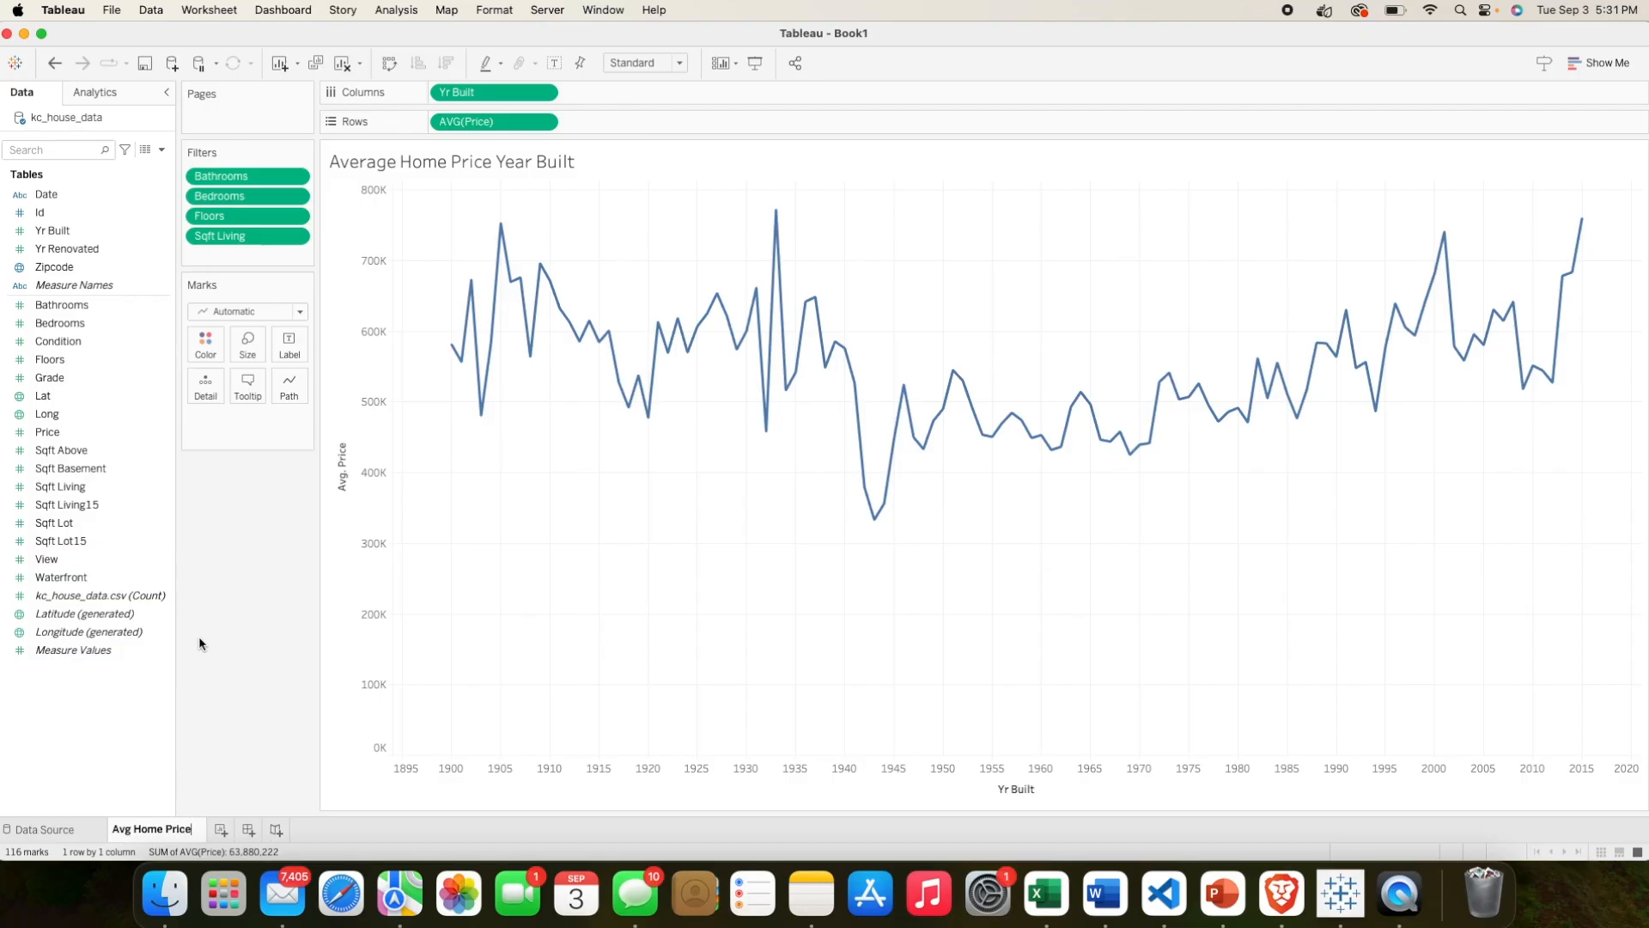
key("Caps_Lock")
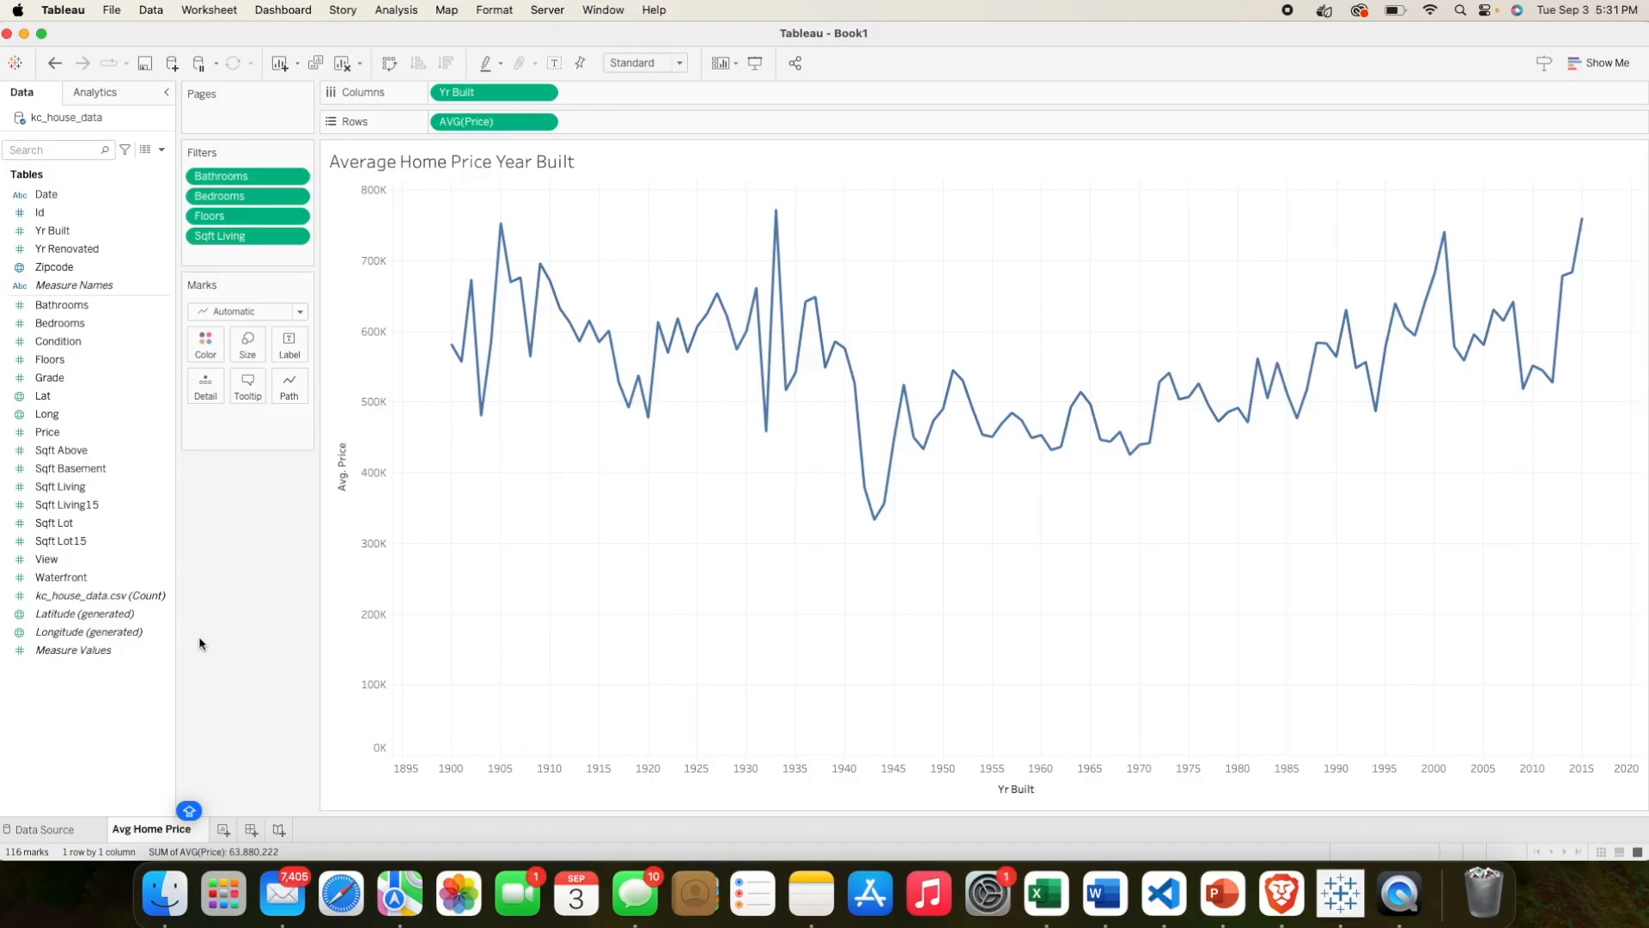
type("Year Built")
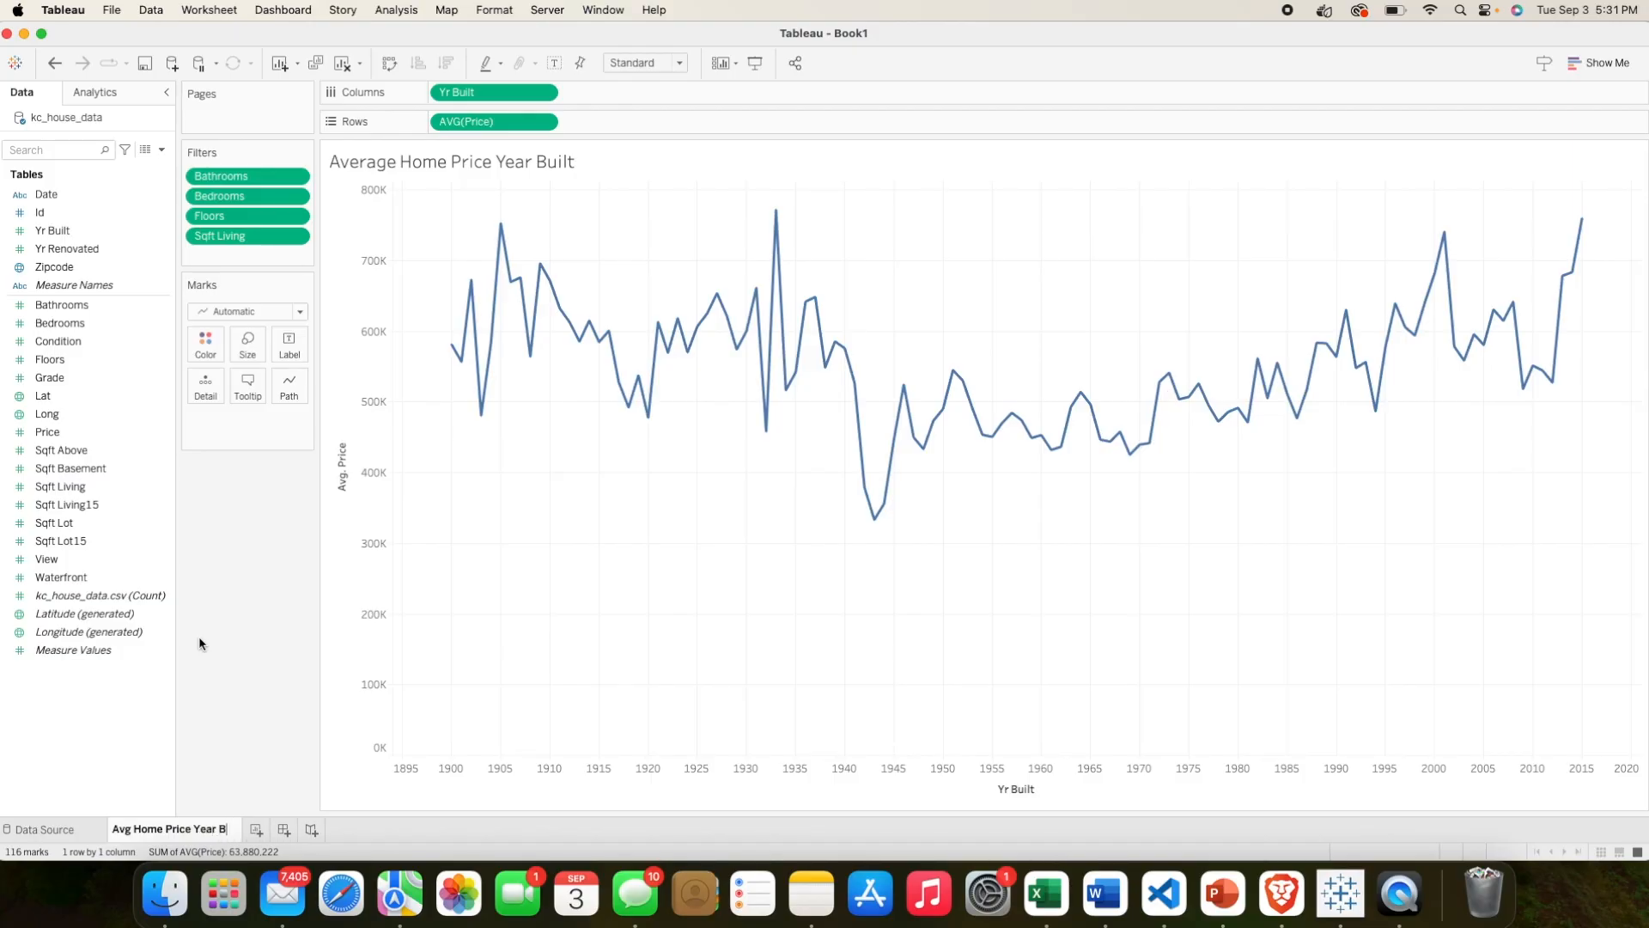
key("BackSpace")
key("BackSpace")
type("lt")
key("Return")
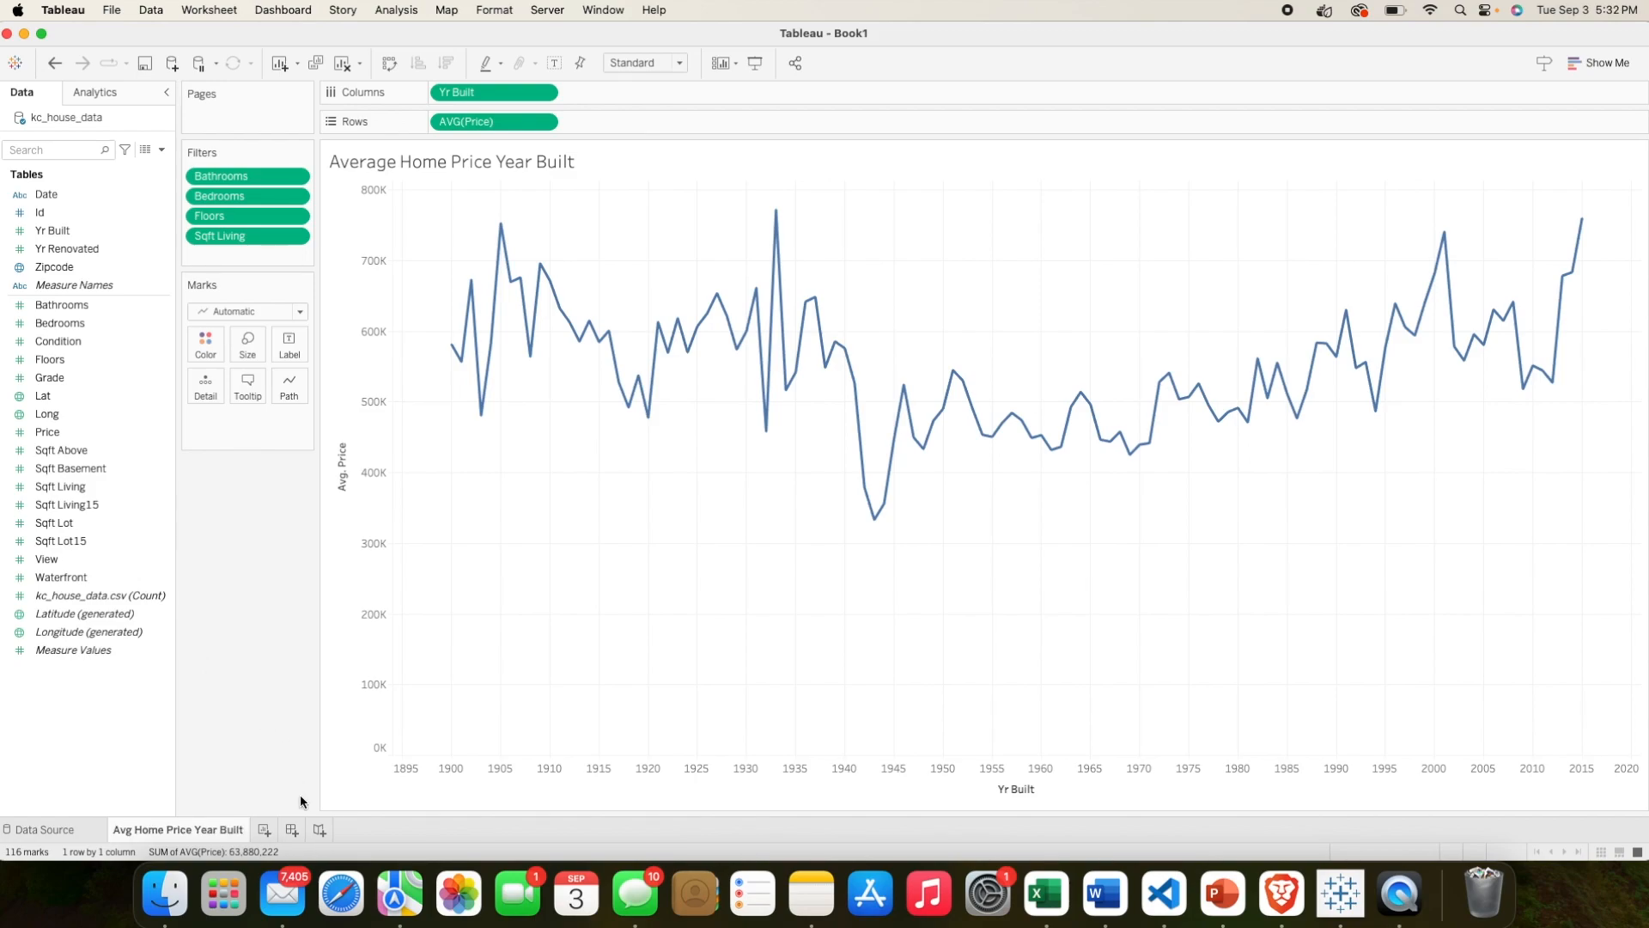
Step: Create a new worksheet and place Lat on columns and Long on rows
left_click(270, 828)
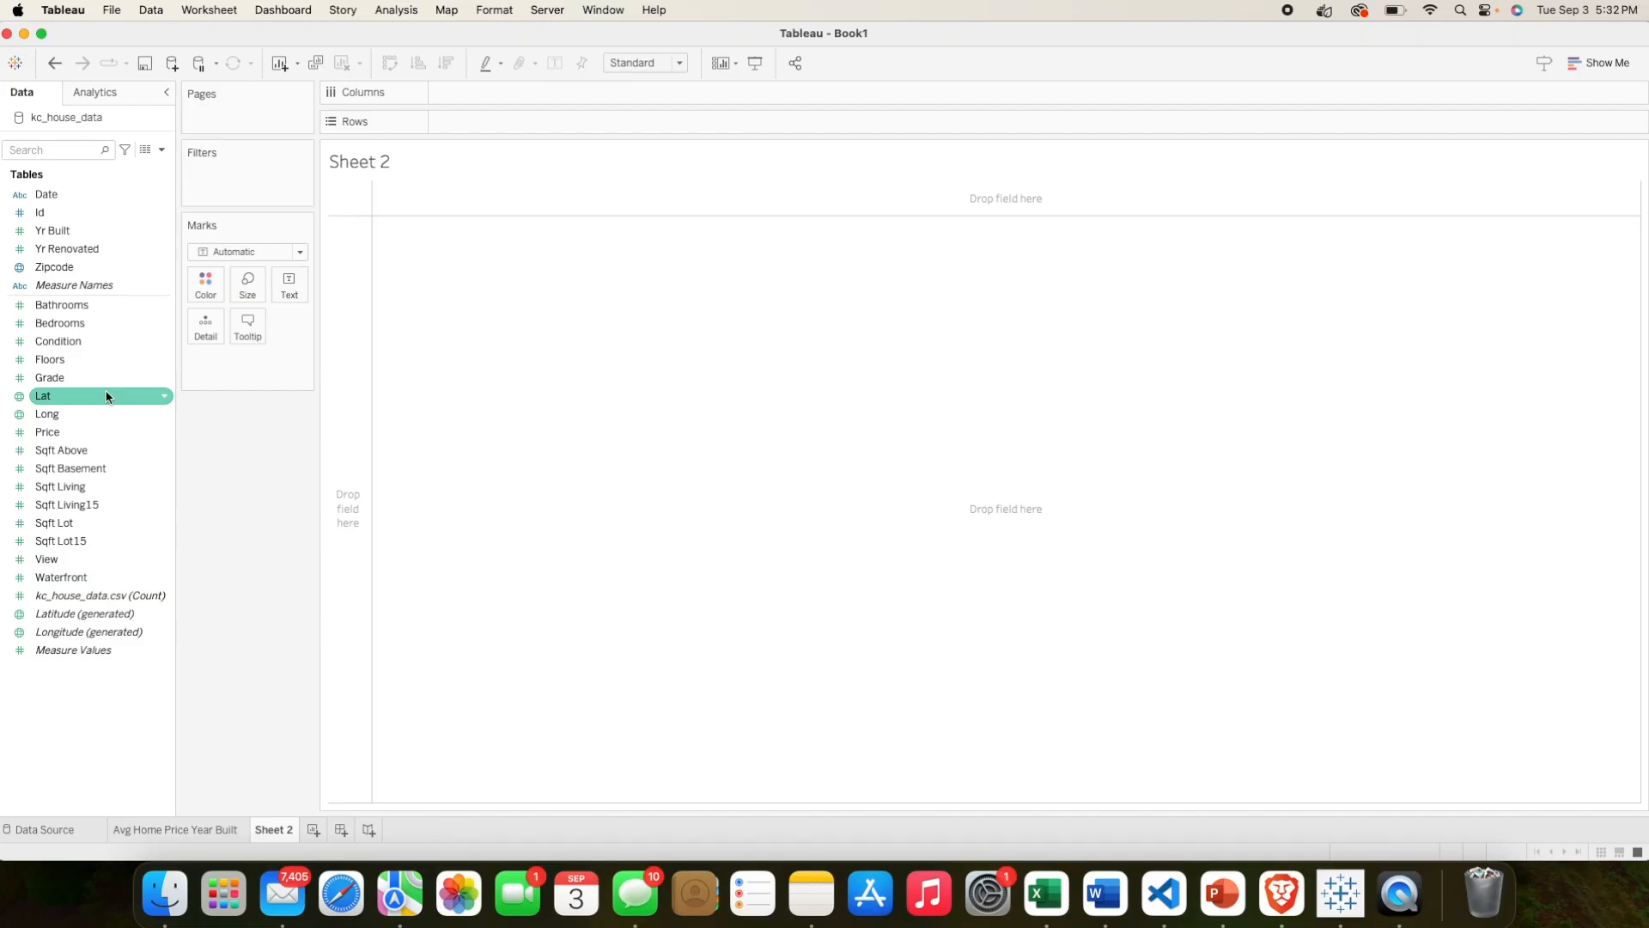
left_click(49, 416)
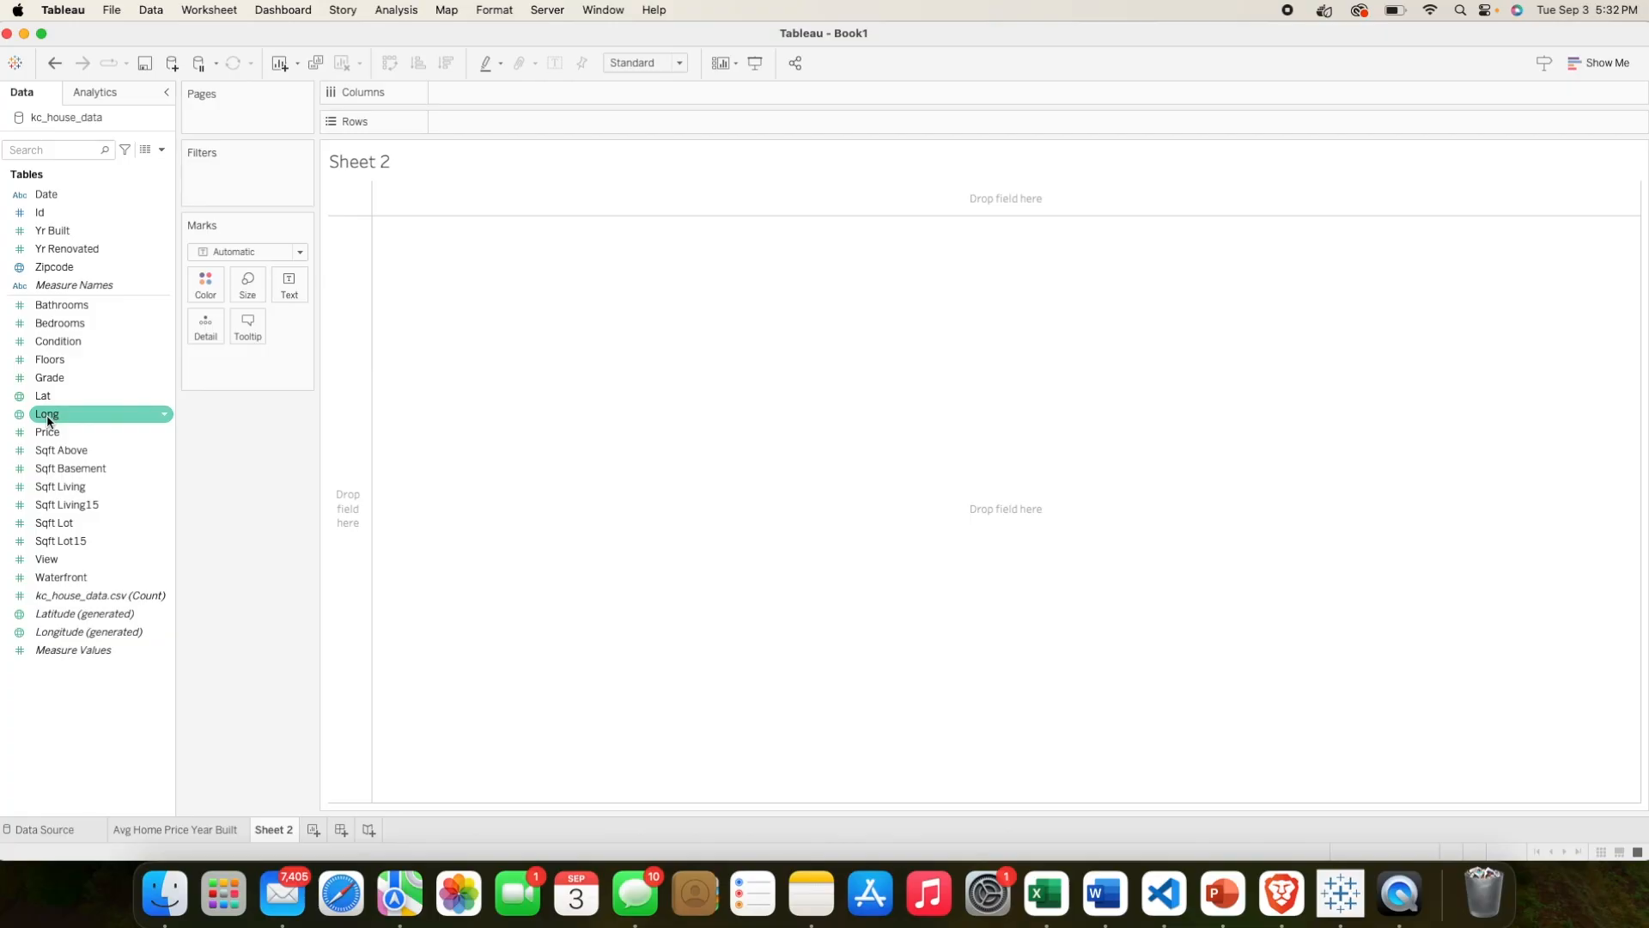
left_click_drag(45, 397, 492, 101)
left_click_drag(60, 413, 481, 126)
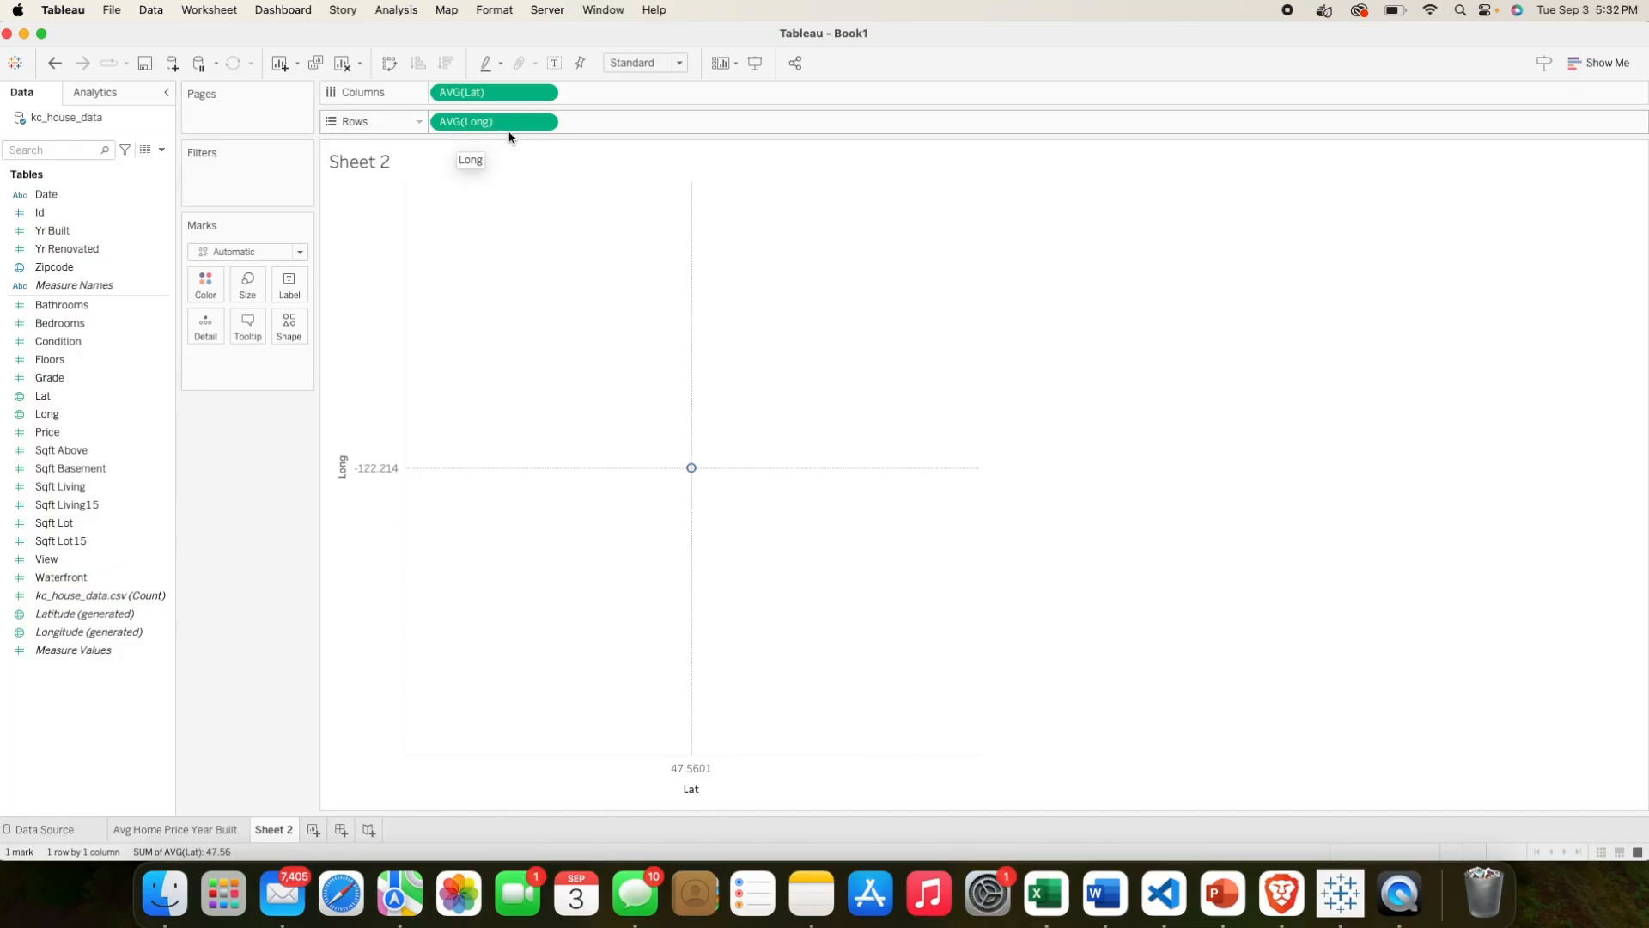
Step: Convert Long and Lat to dimensions and swap them so Long is on columns and Lat on rows
left_click(544, 125)
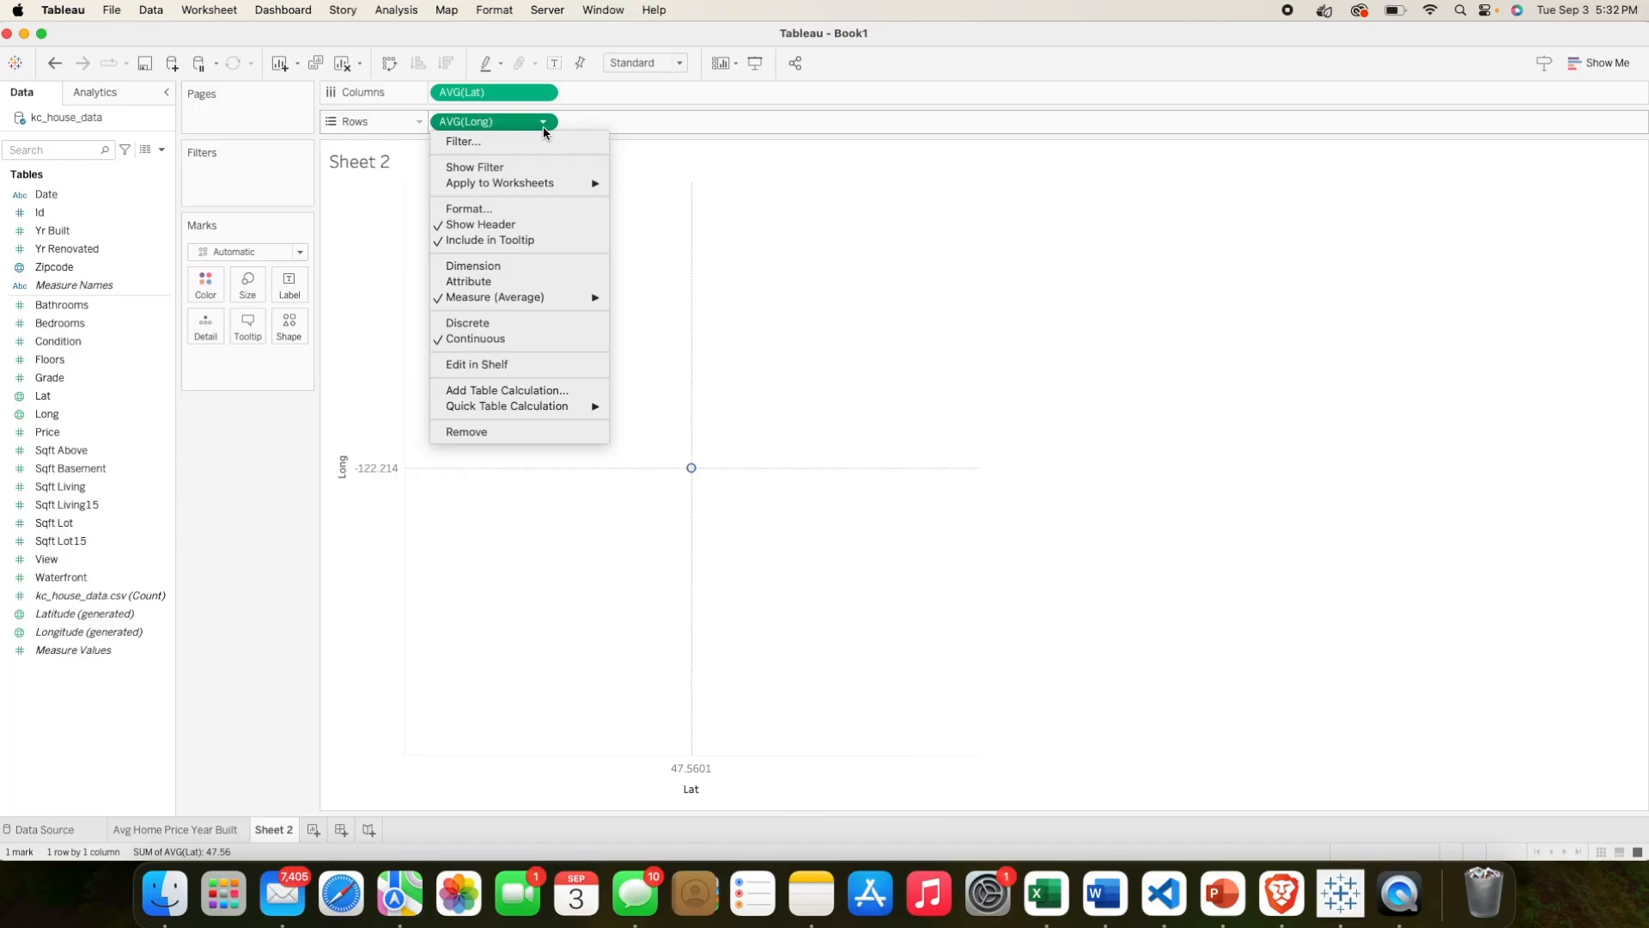
left_click(502, 266)
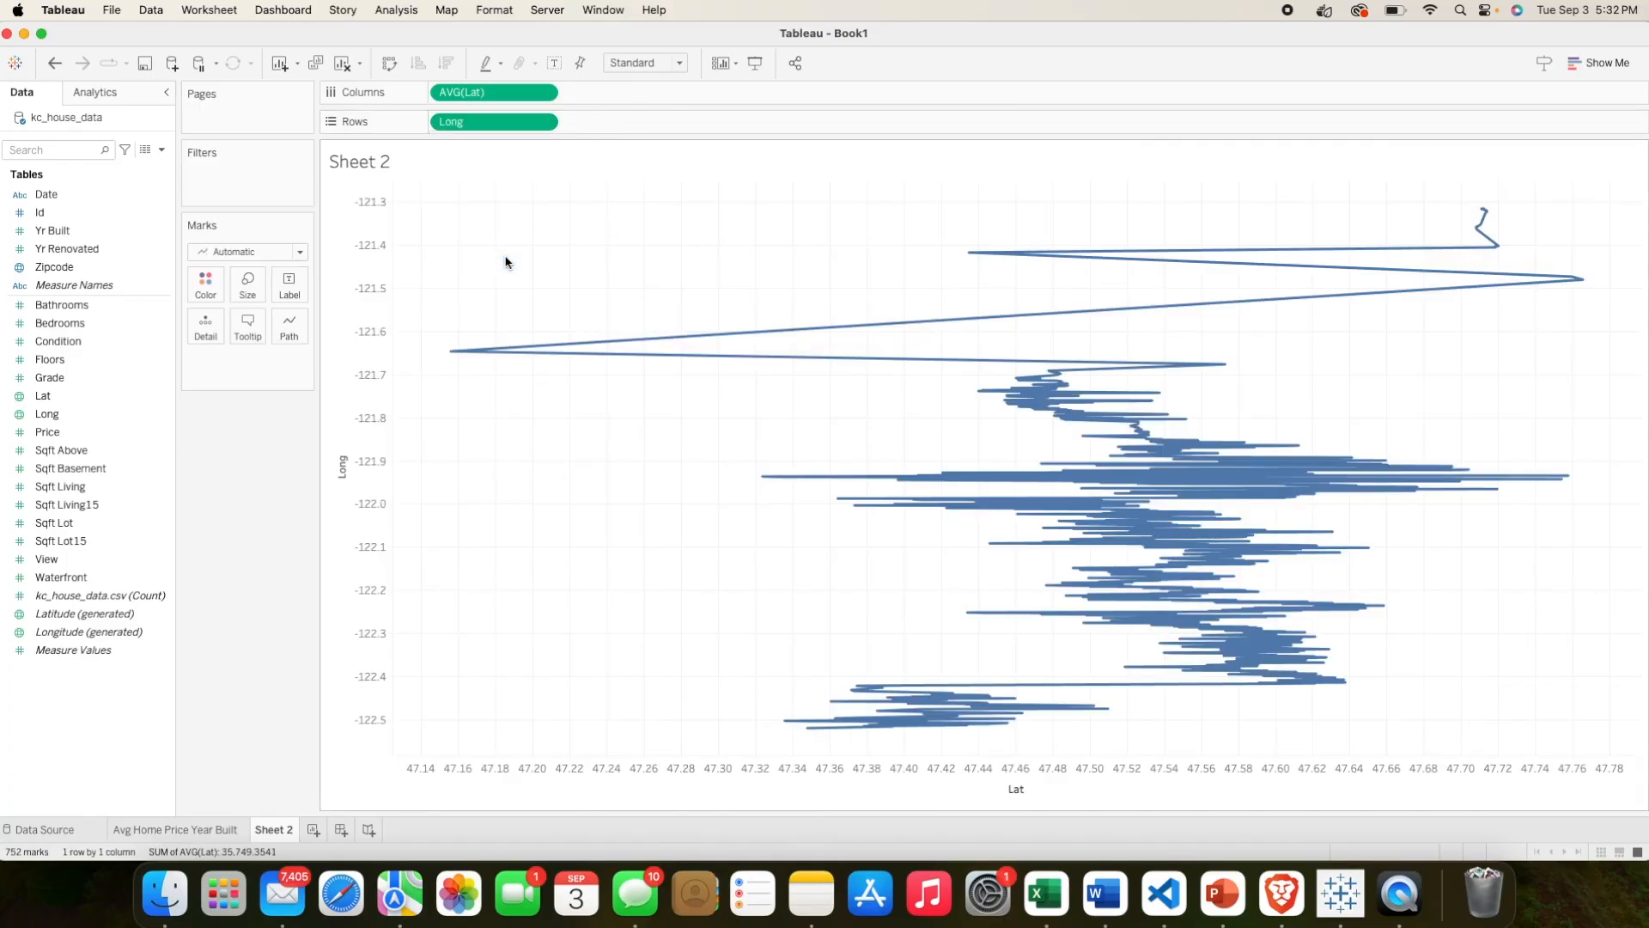
left_click(552, 100)
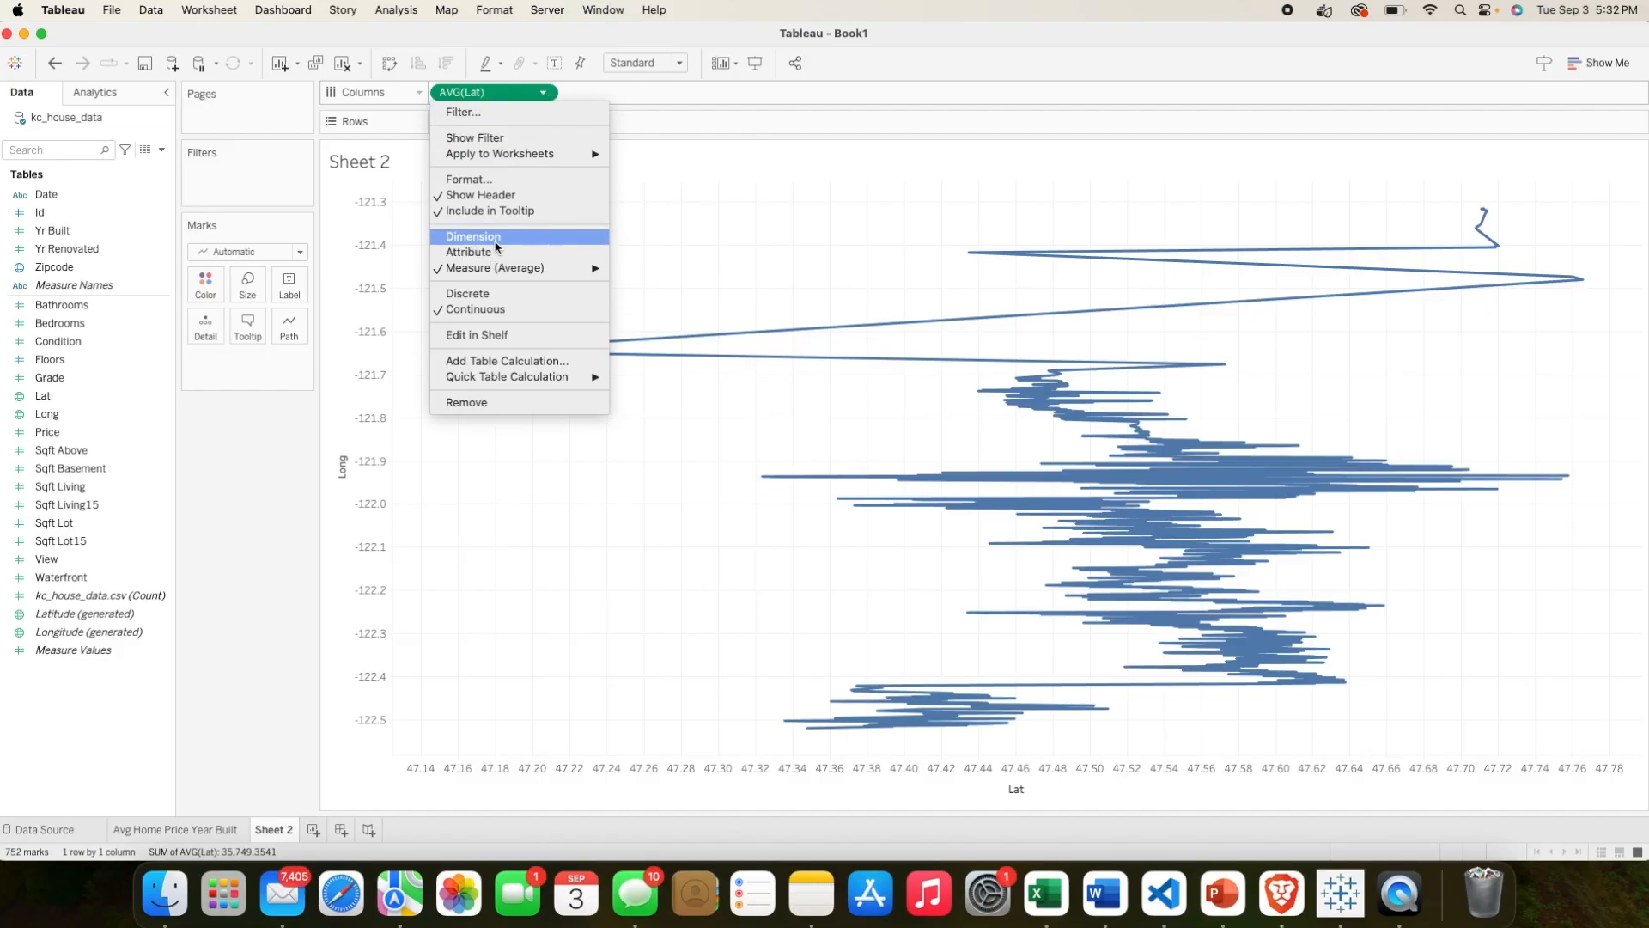
left_click(498, 236)
mouse_move(730, 461)
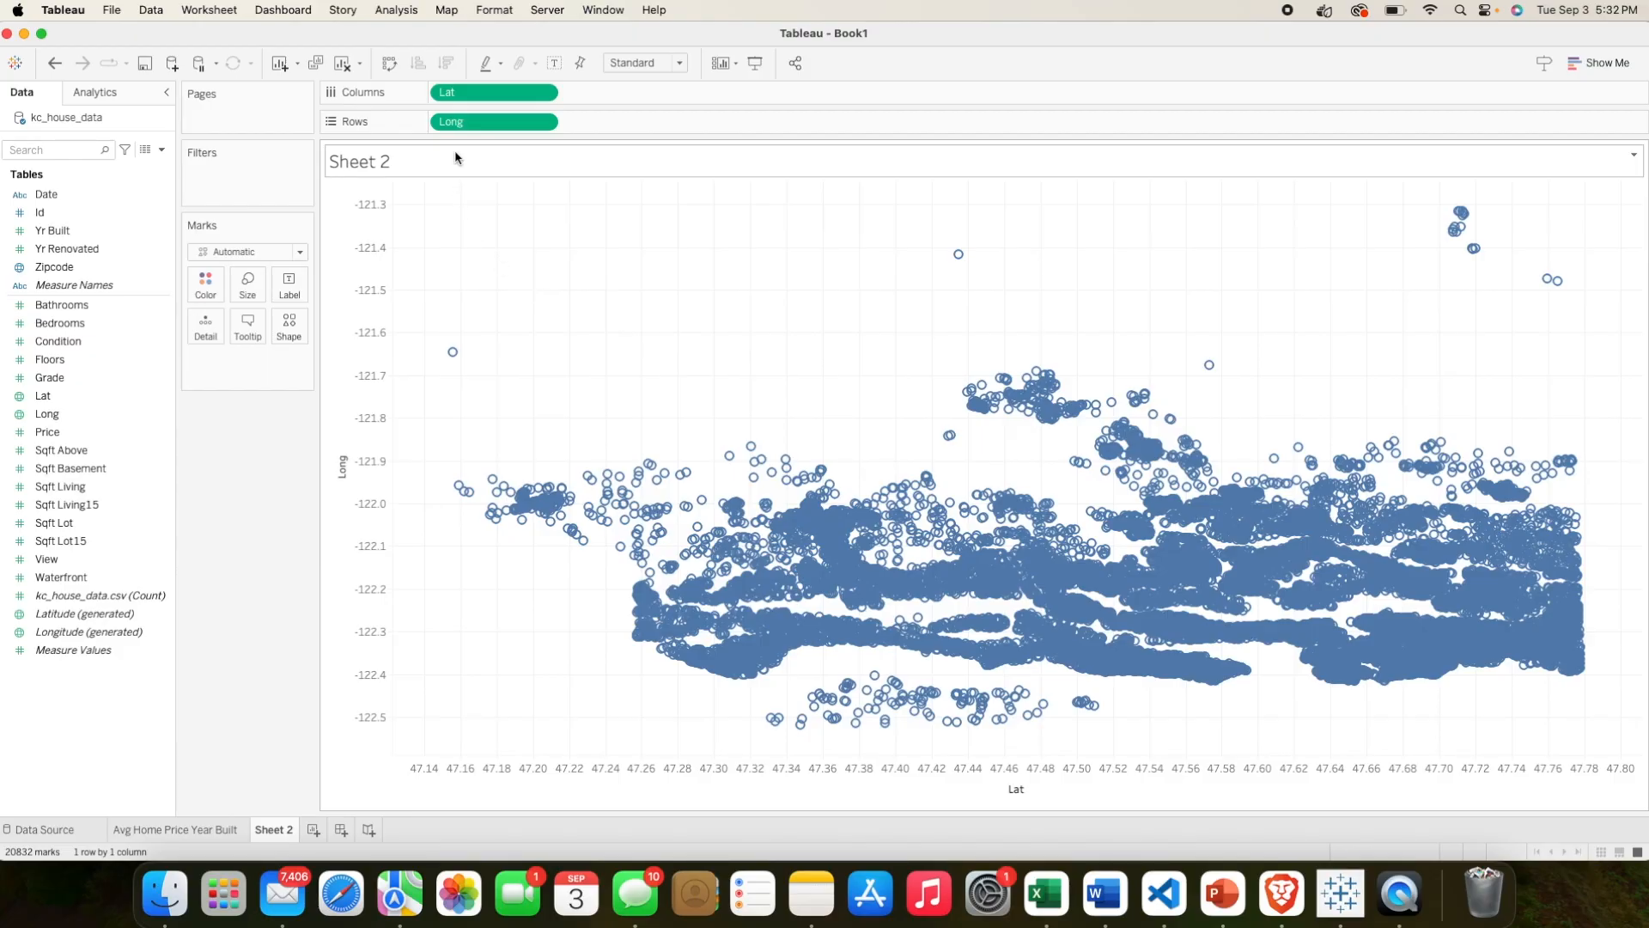
left_click_drag(460, 128, 527, 119)
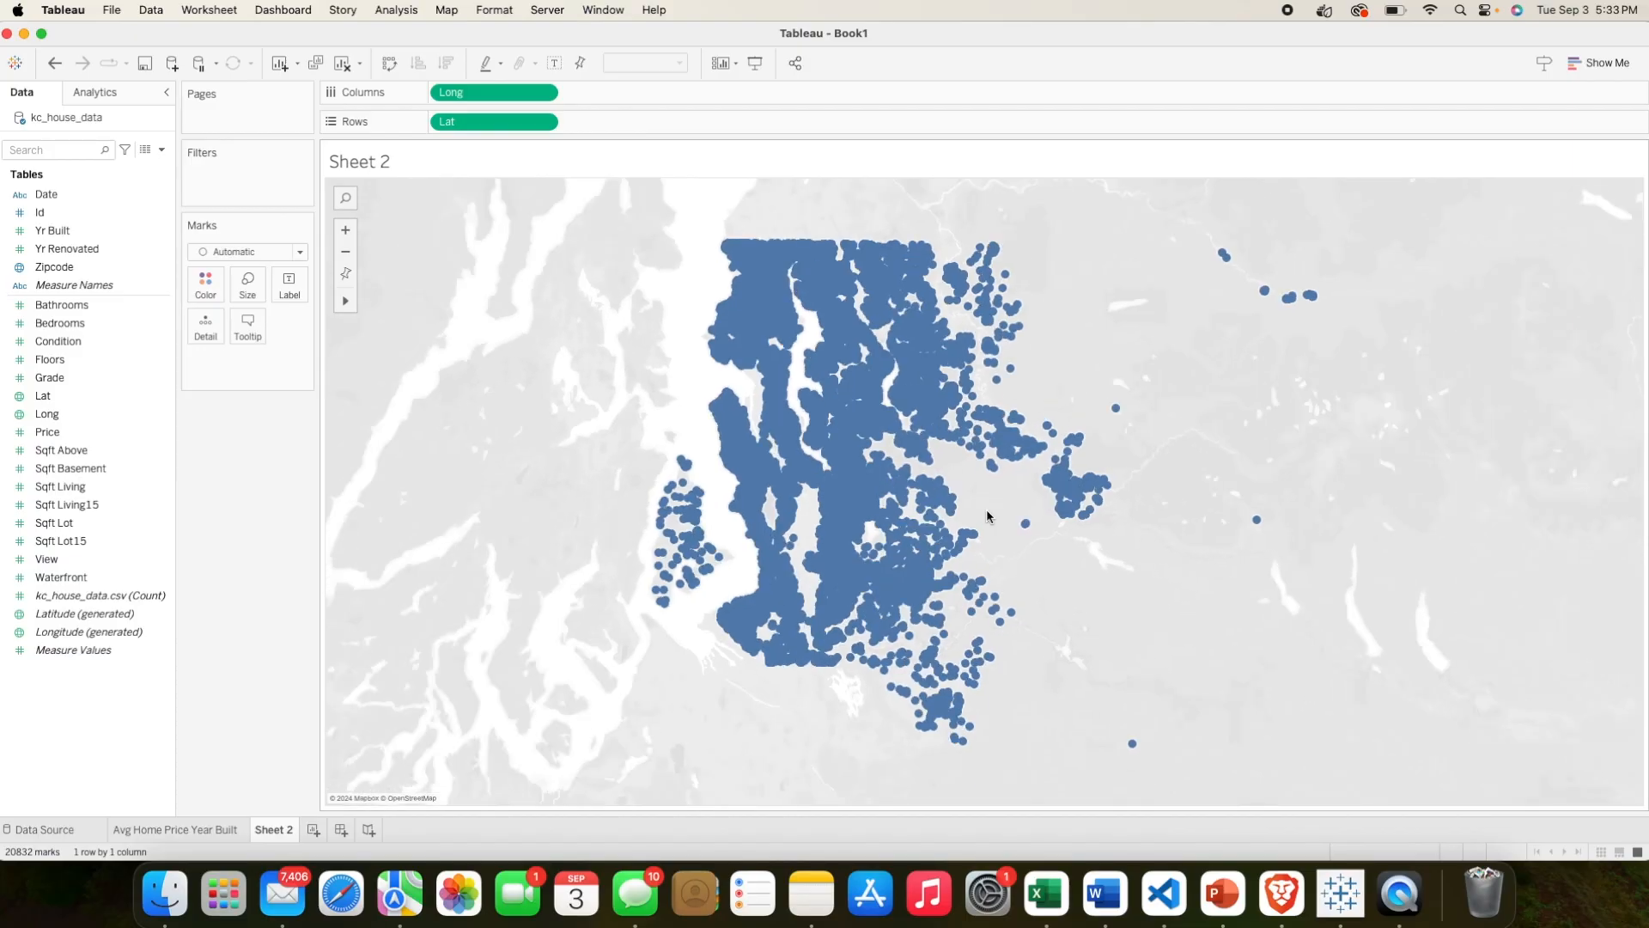
Step: Add Price to the map's marks and encode it as color
scroll(987, 515, "down", 2)
scroll(987, 515, "up", 3)
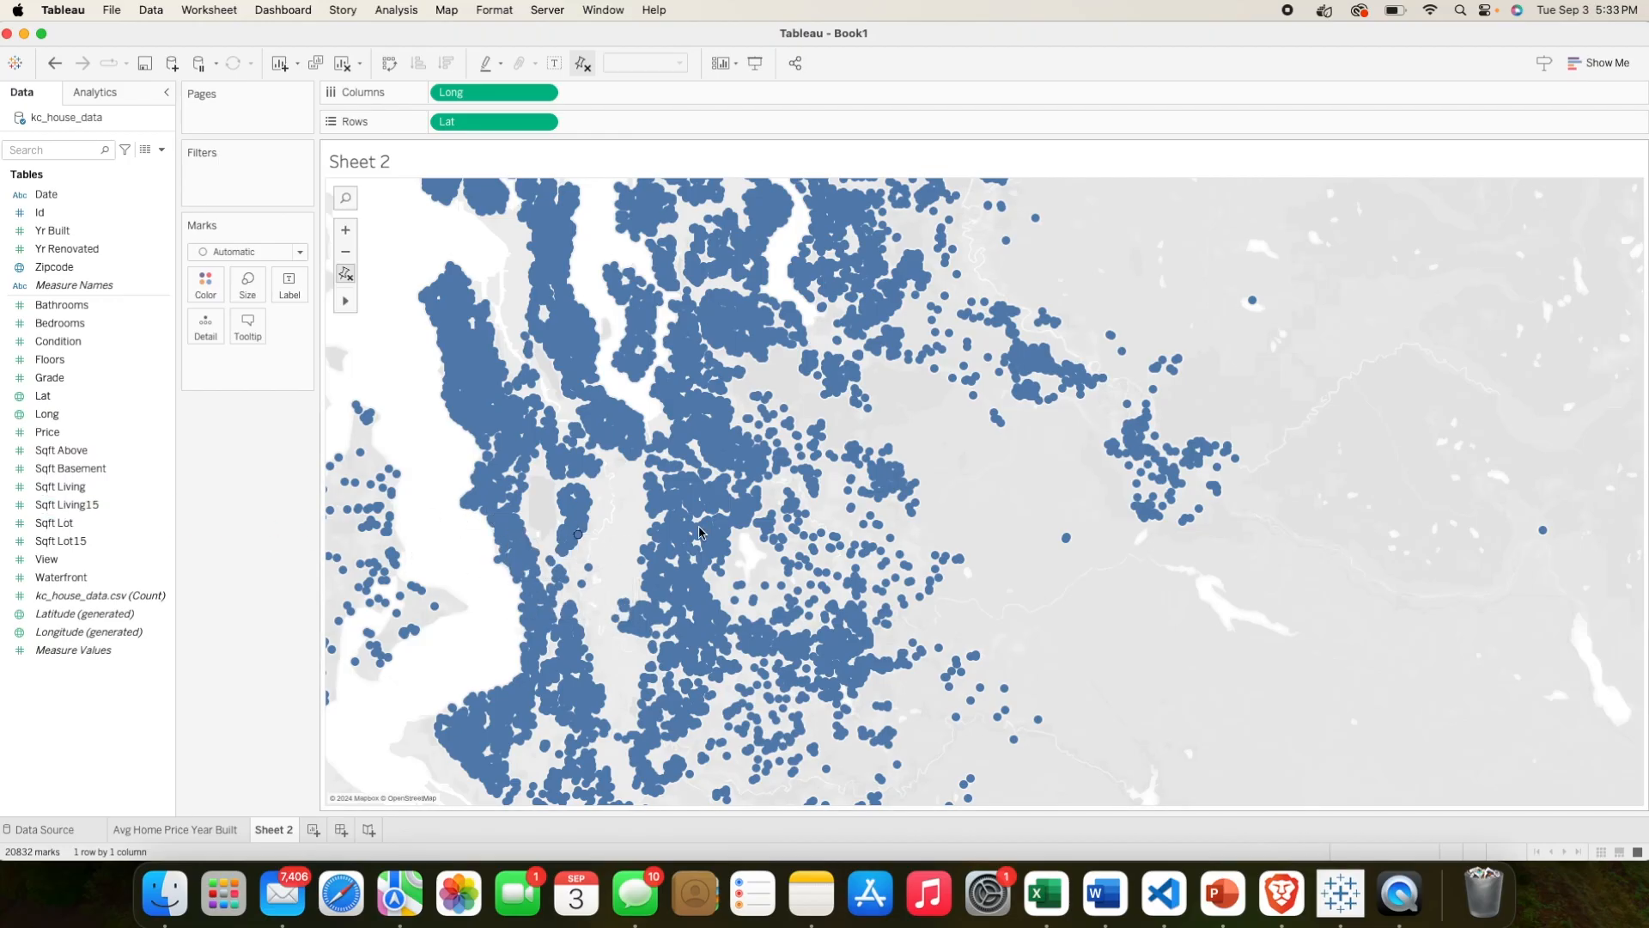
scroll(687, 572, "up", 1)
scroll(687, 571, "up", 1)
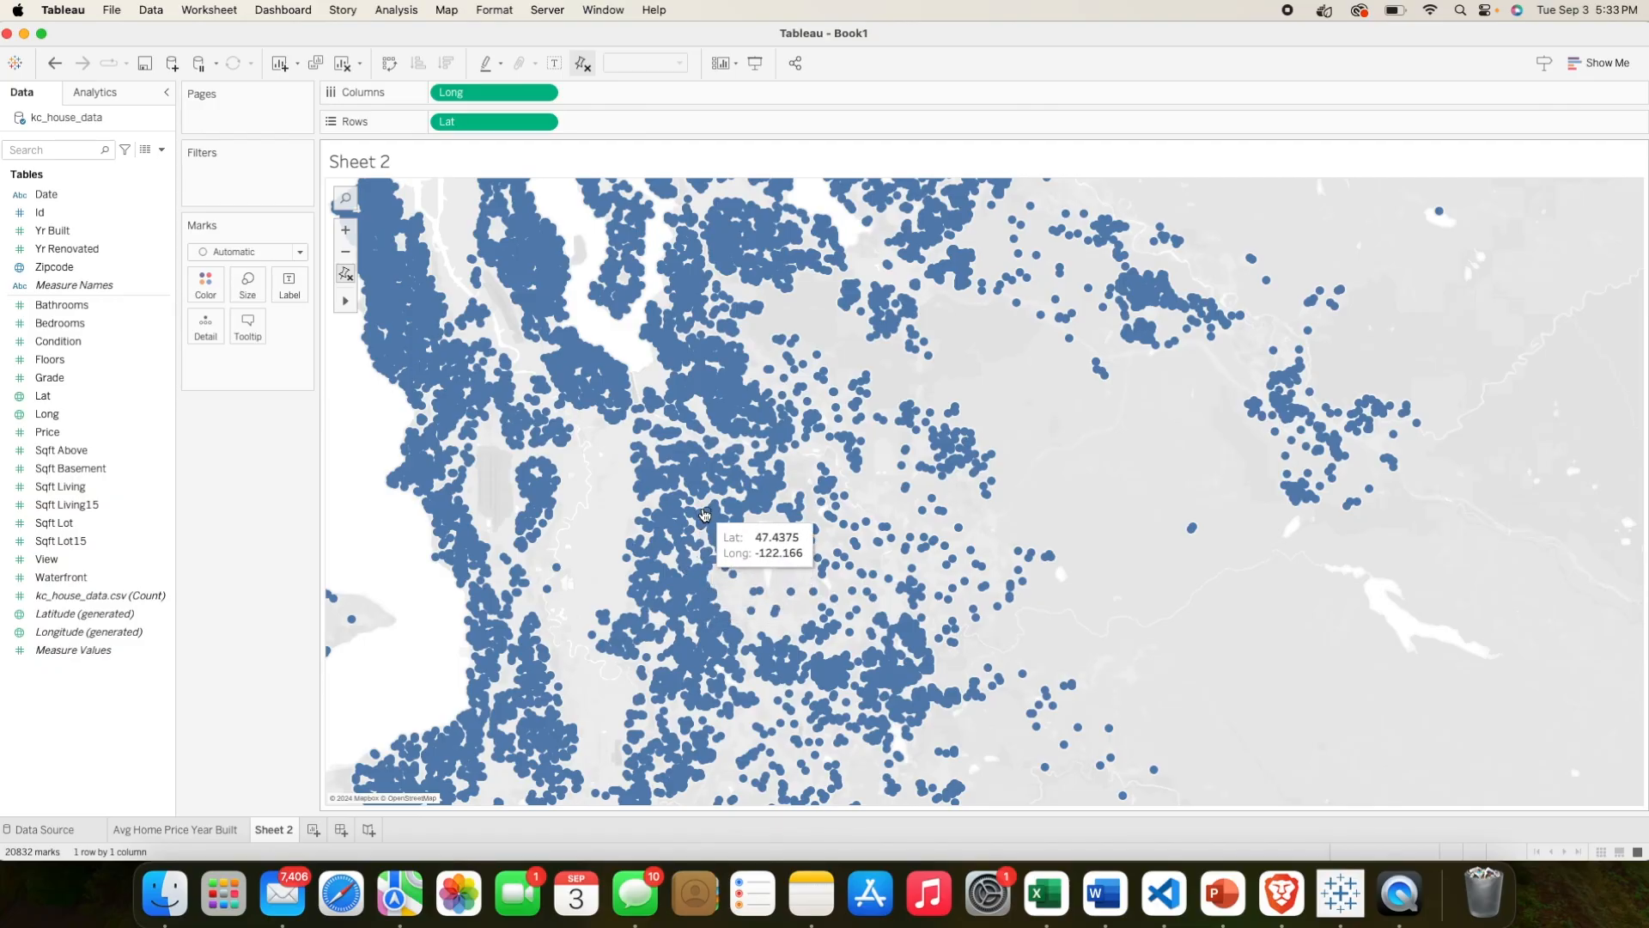
left_click(69, 435)
left_click_drag(69, 442, 232, 380)
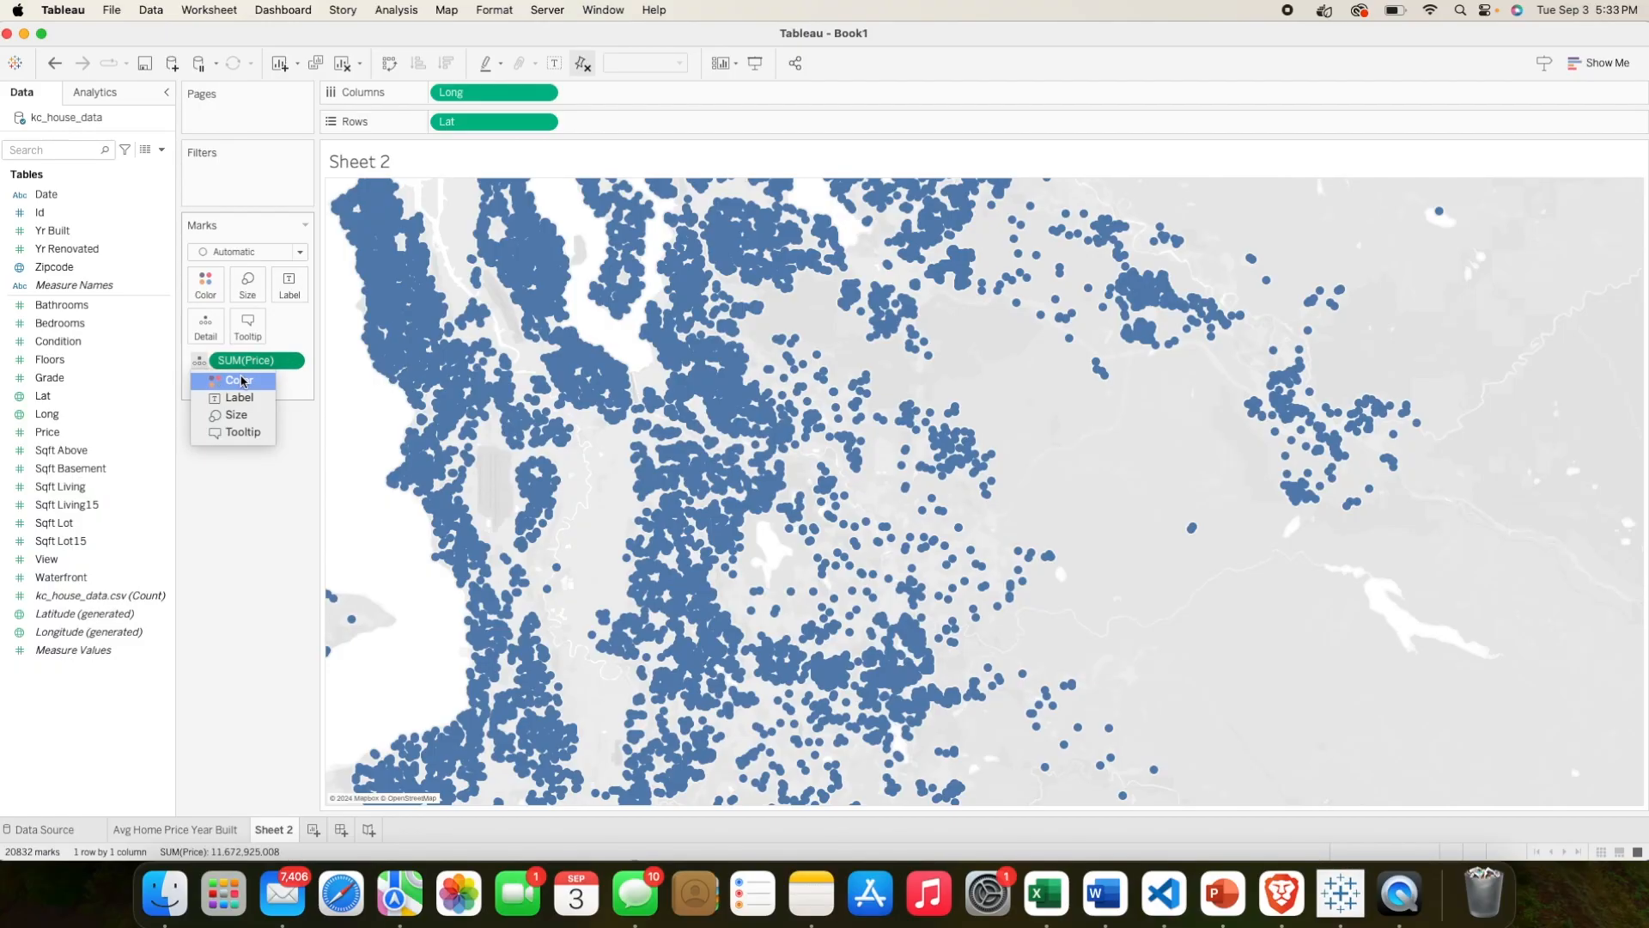
left_click(241, 383)
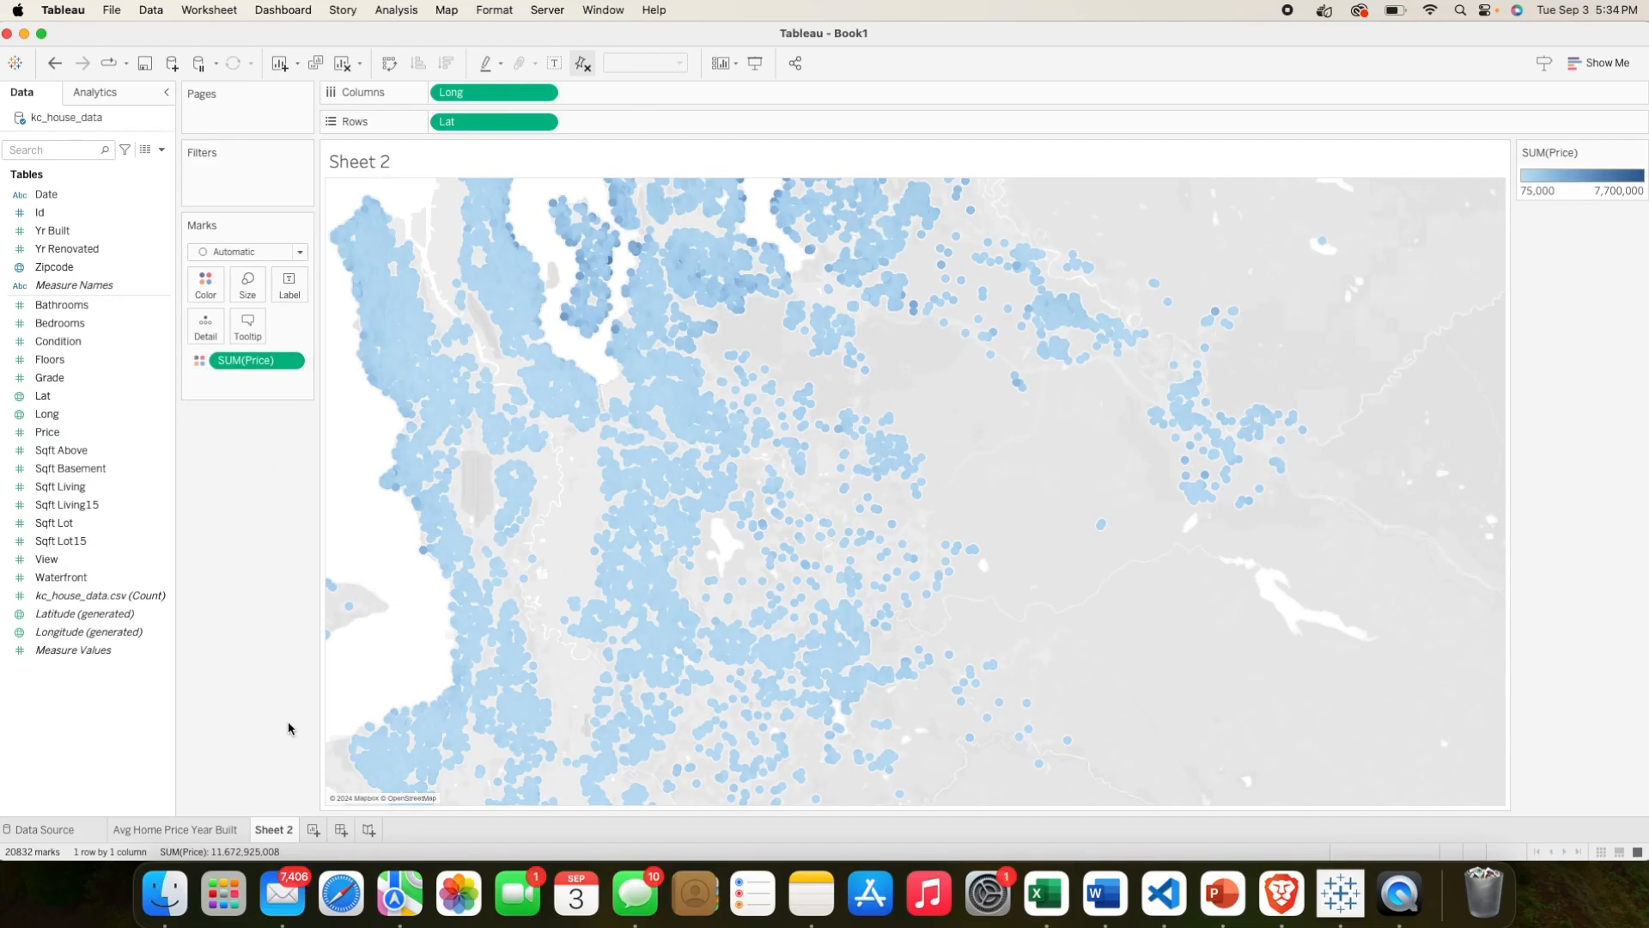
Step: Rename the Sheet 2 map worksheet as Geographic Map By Price
right_click(281, 826)
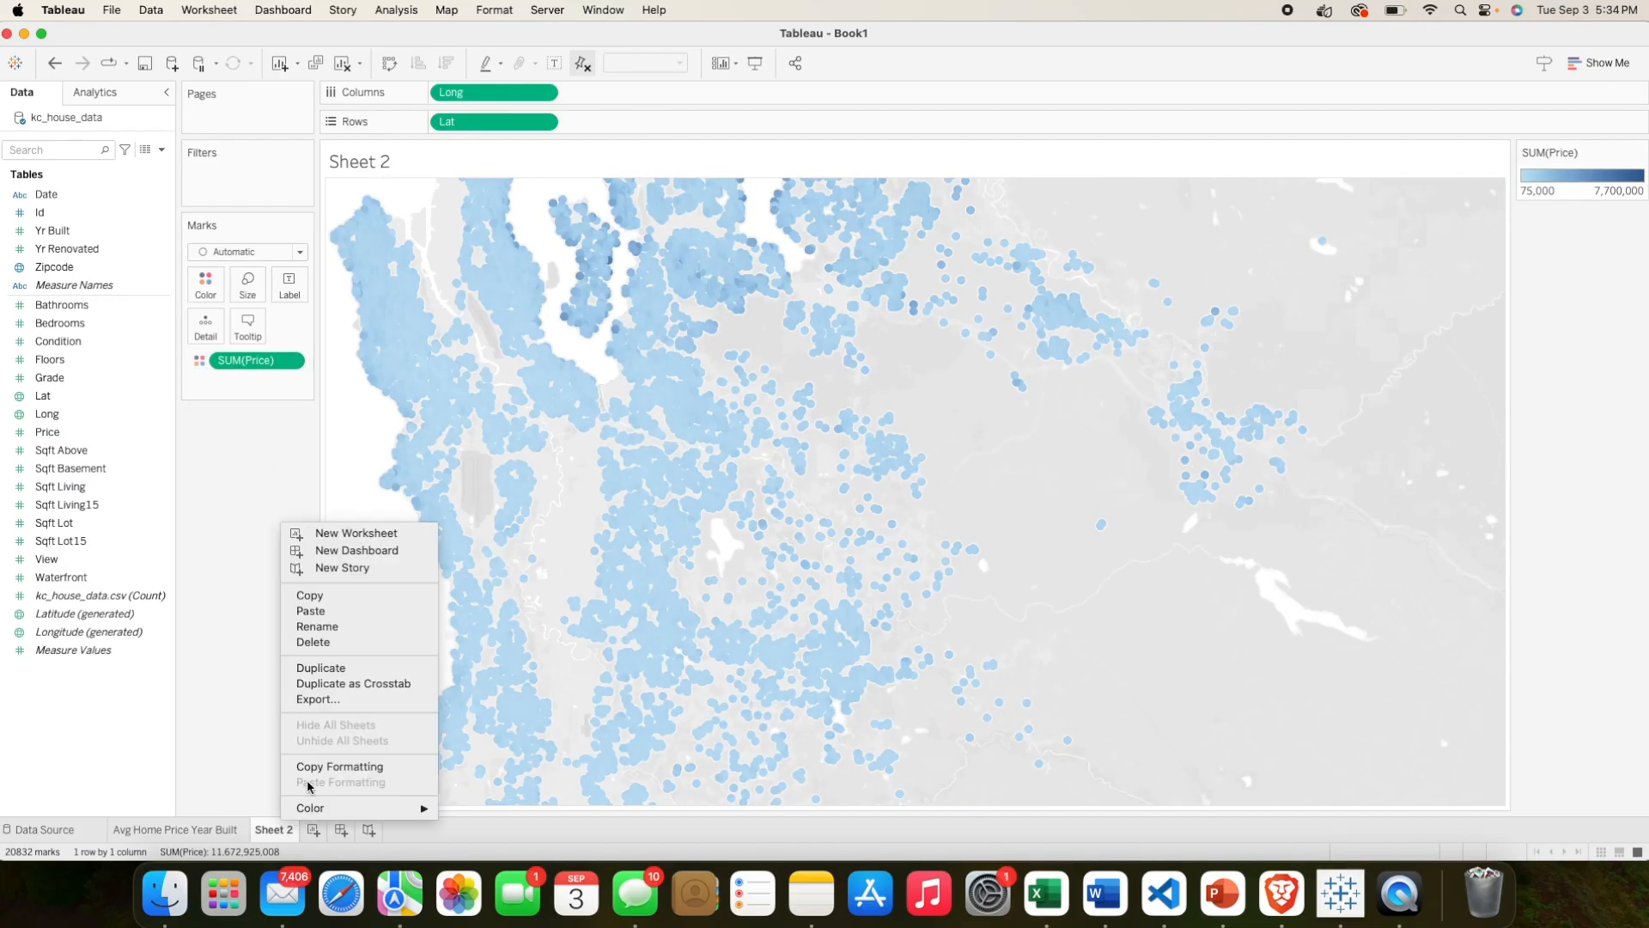
left_click(318, 626)
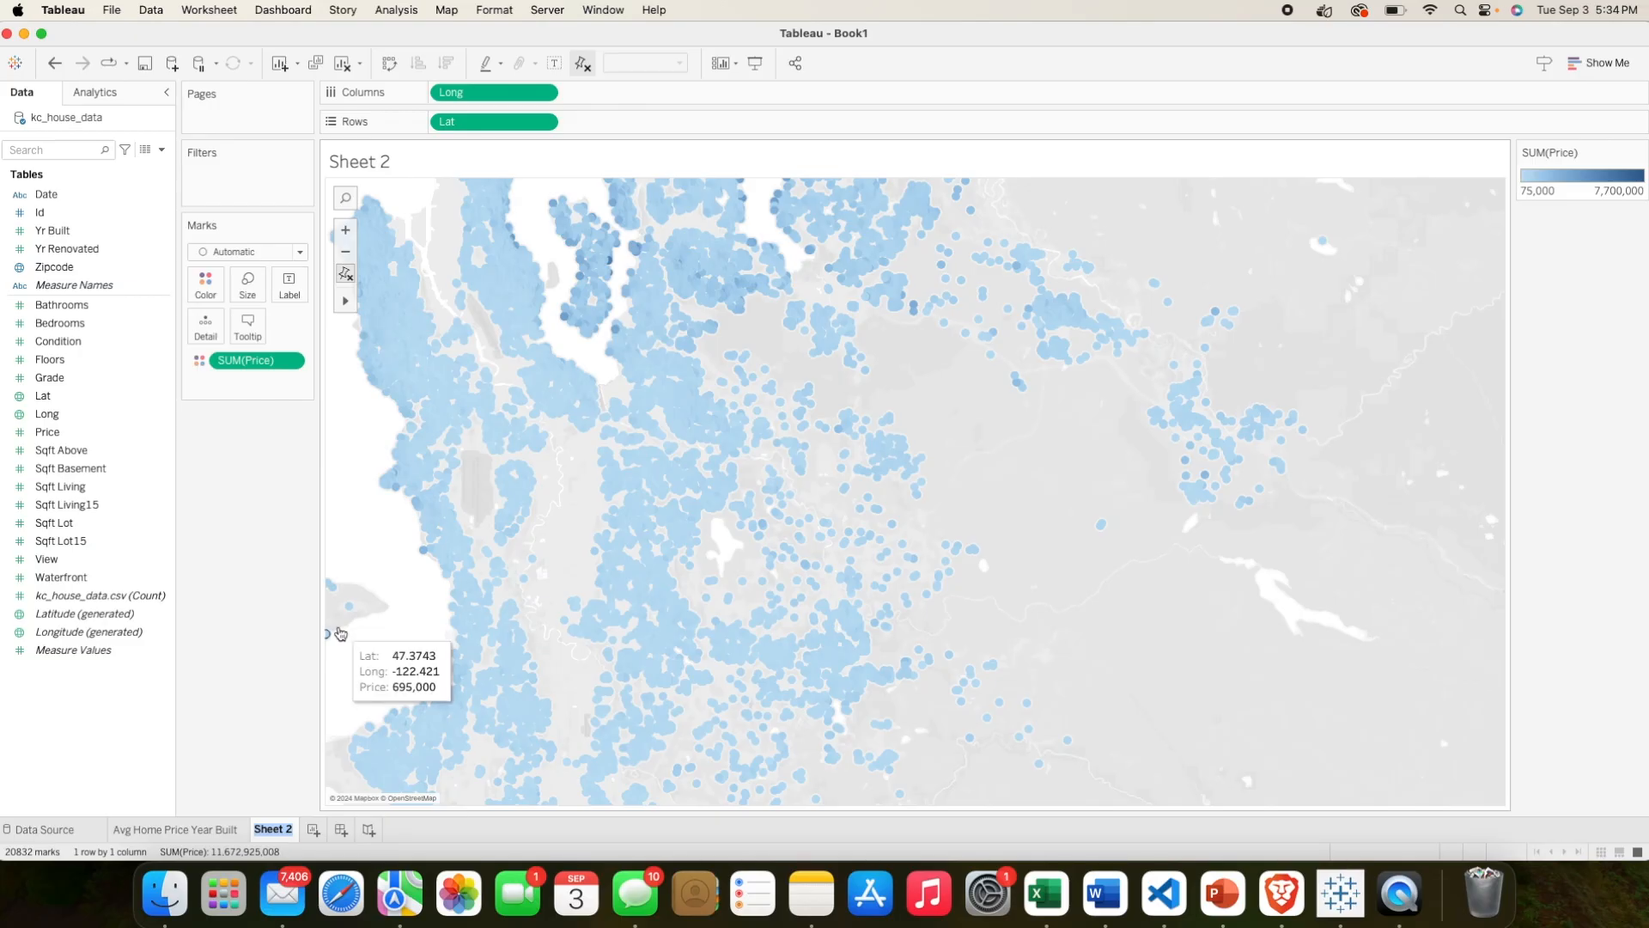
key("BackSpace")
key("Caps_Lock")
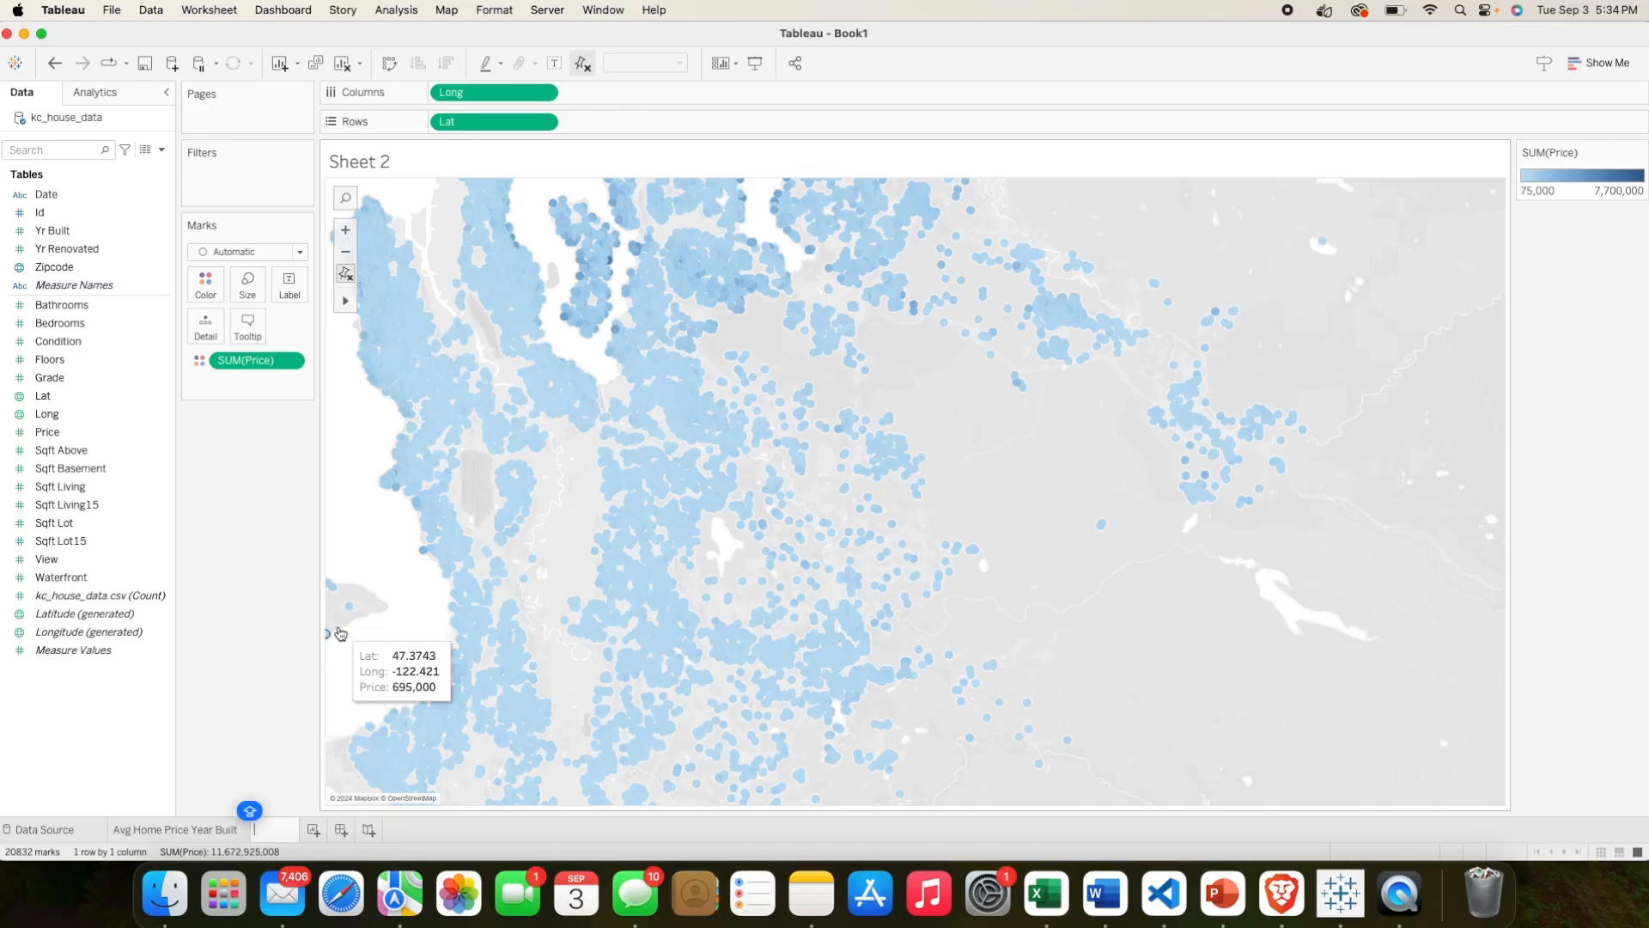
type("Geographic Map")
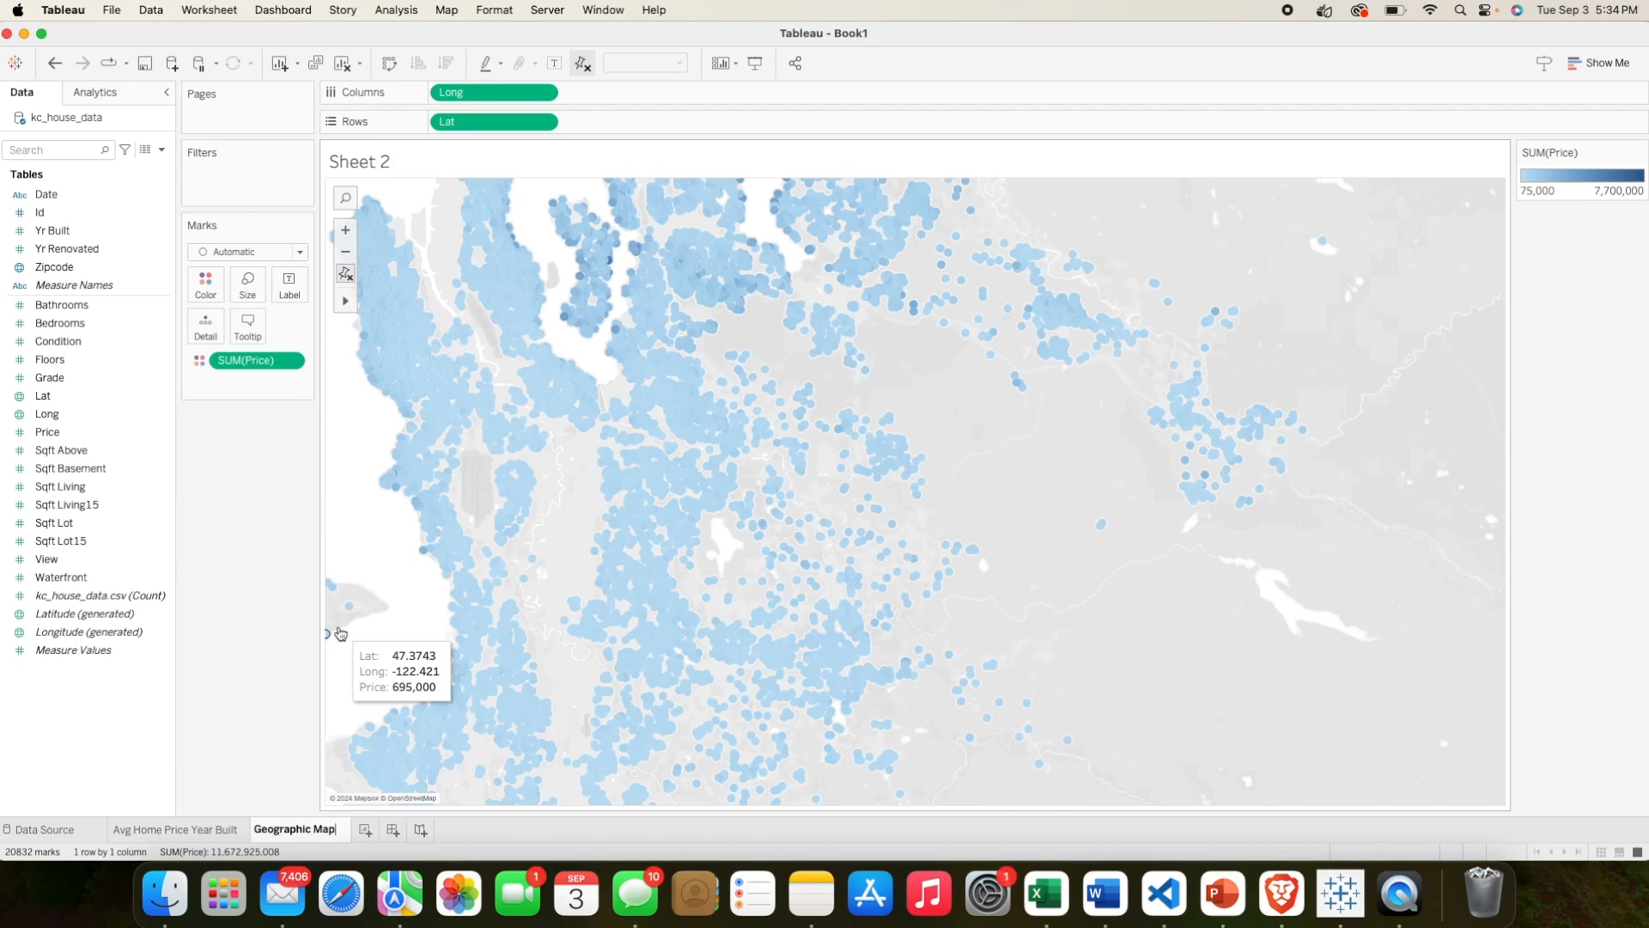
type(" By Price")
key("Return")
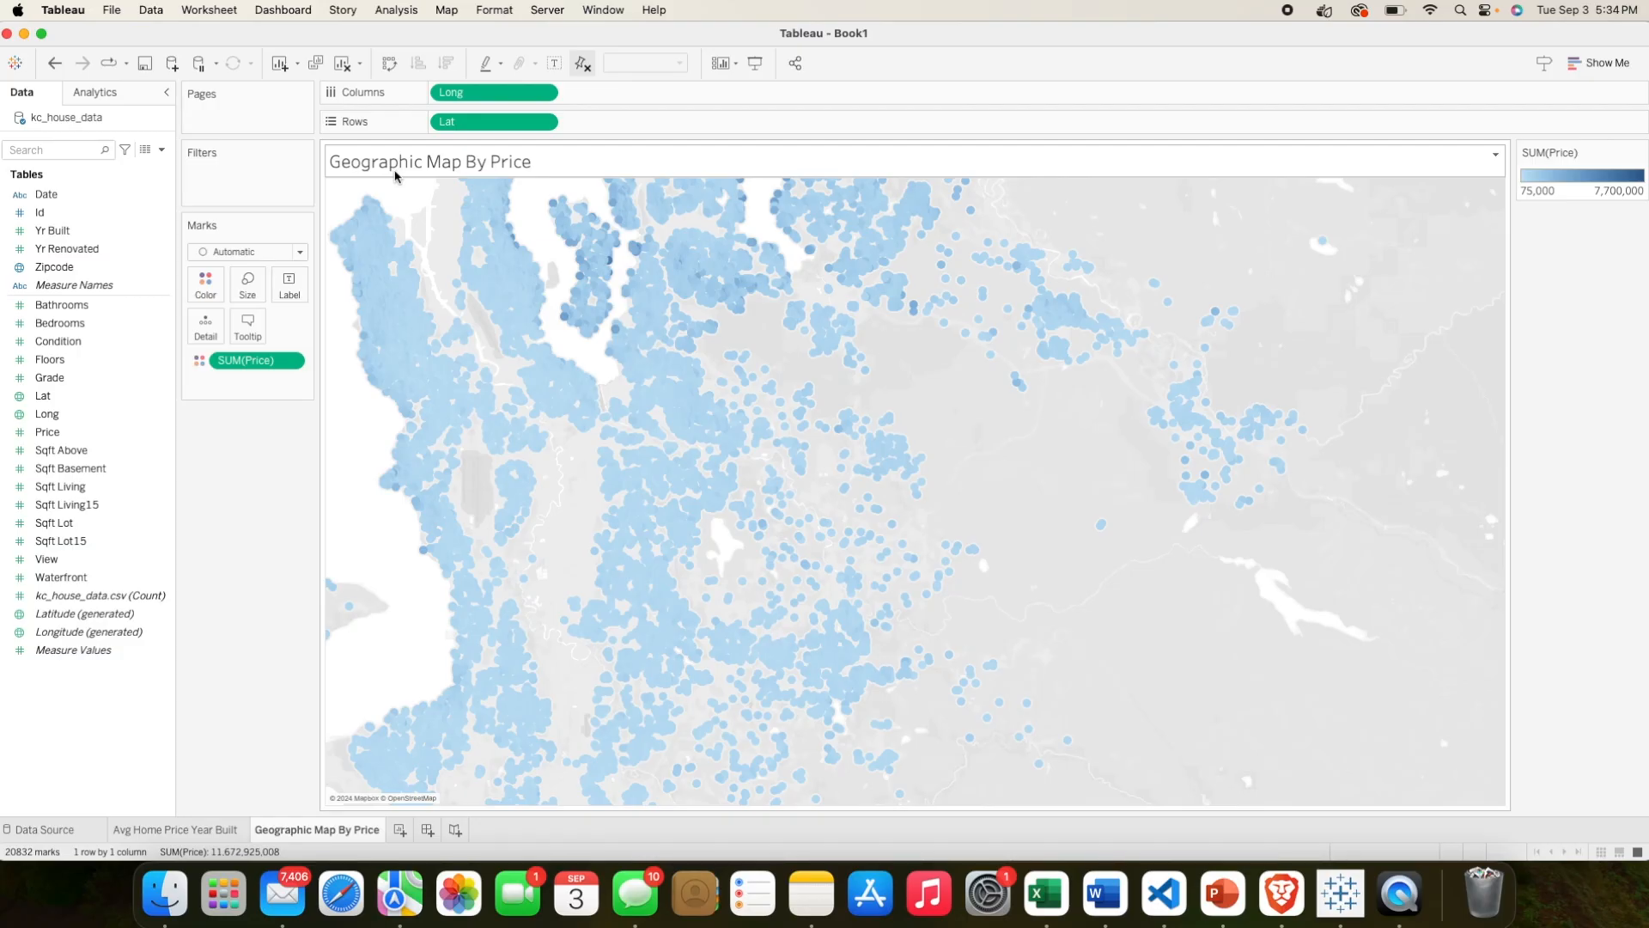
Step: Create a new dashboard and add the Avg Home Price Year Built chart with the Geographic Map By Price to its left
left_click(424, 831)
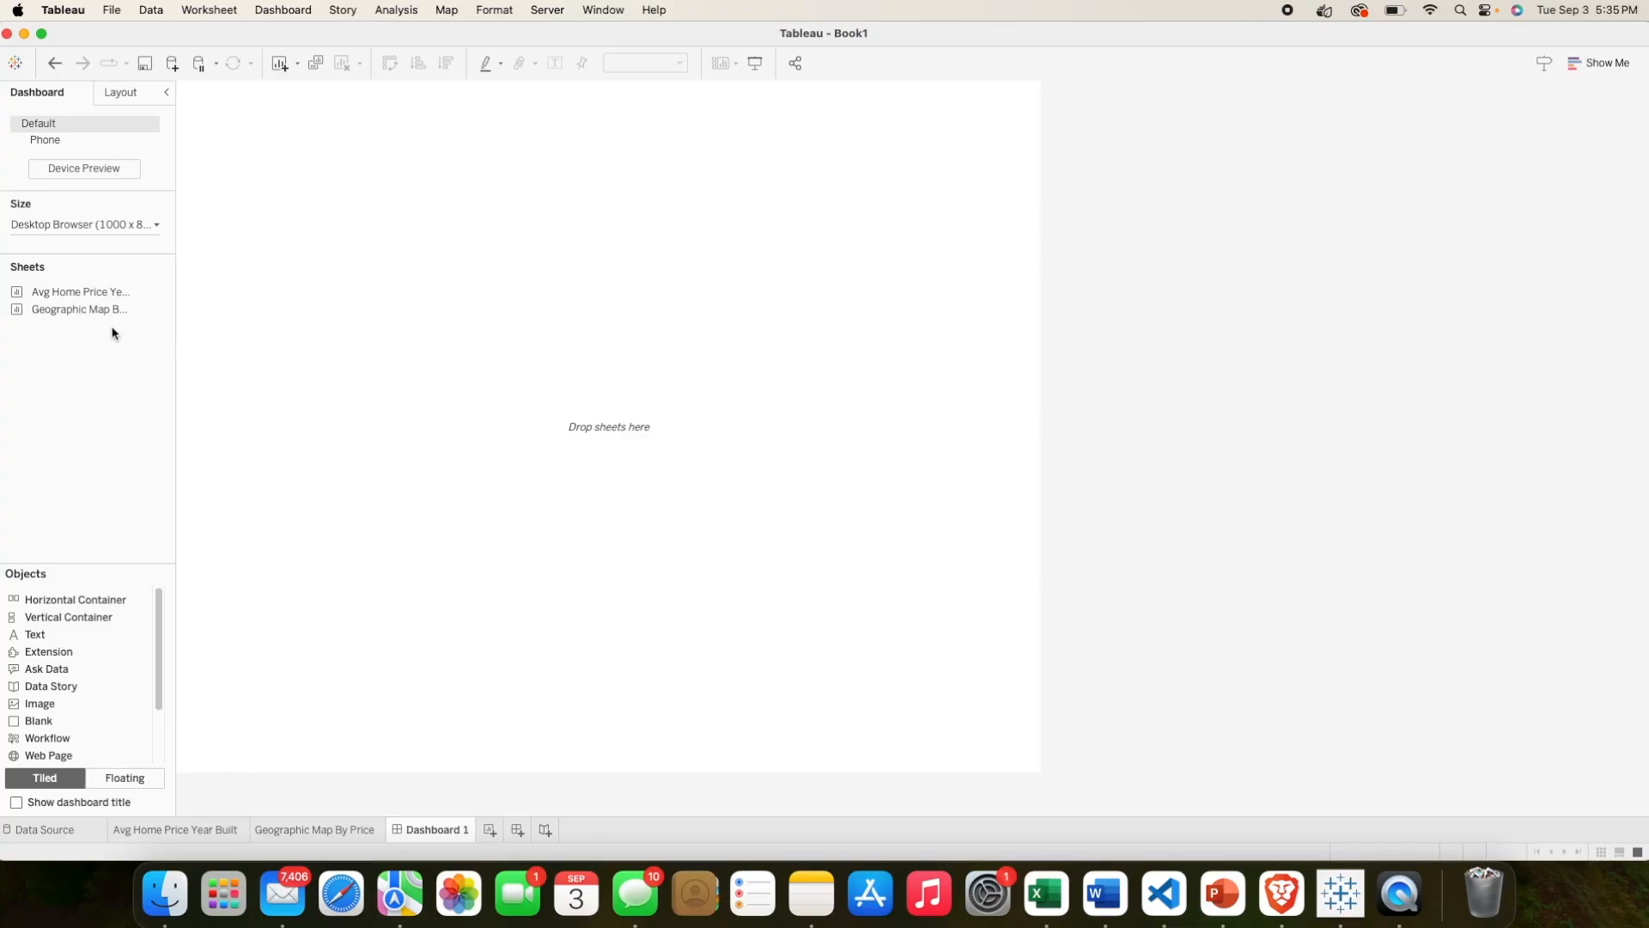
mouse_move(75, 305)
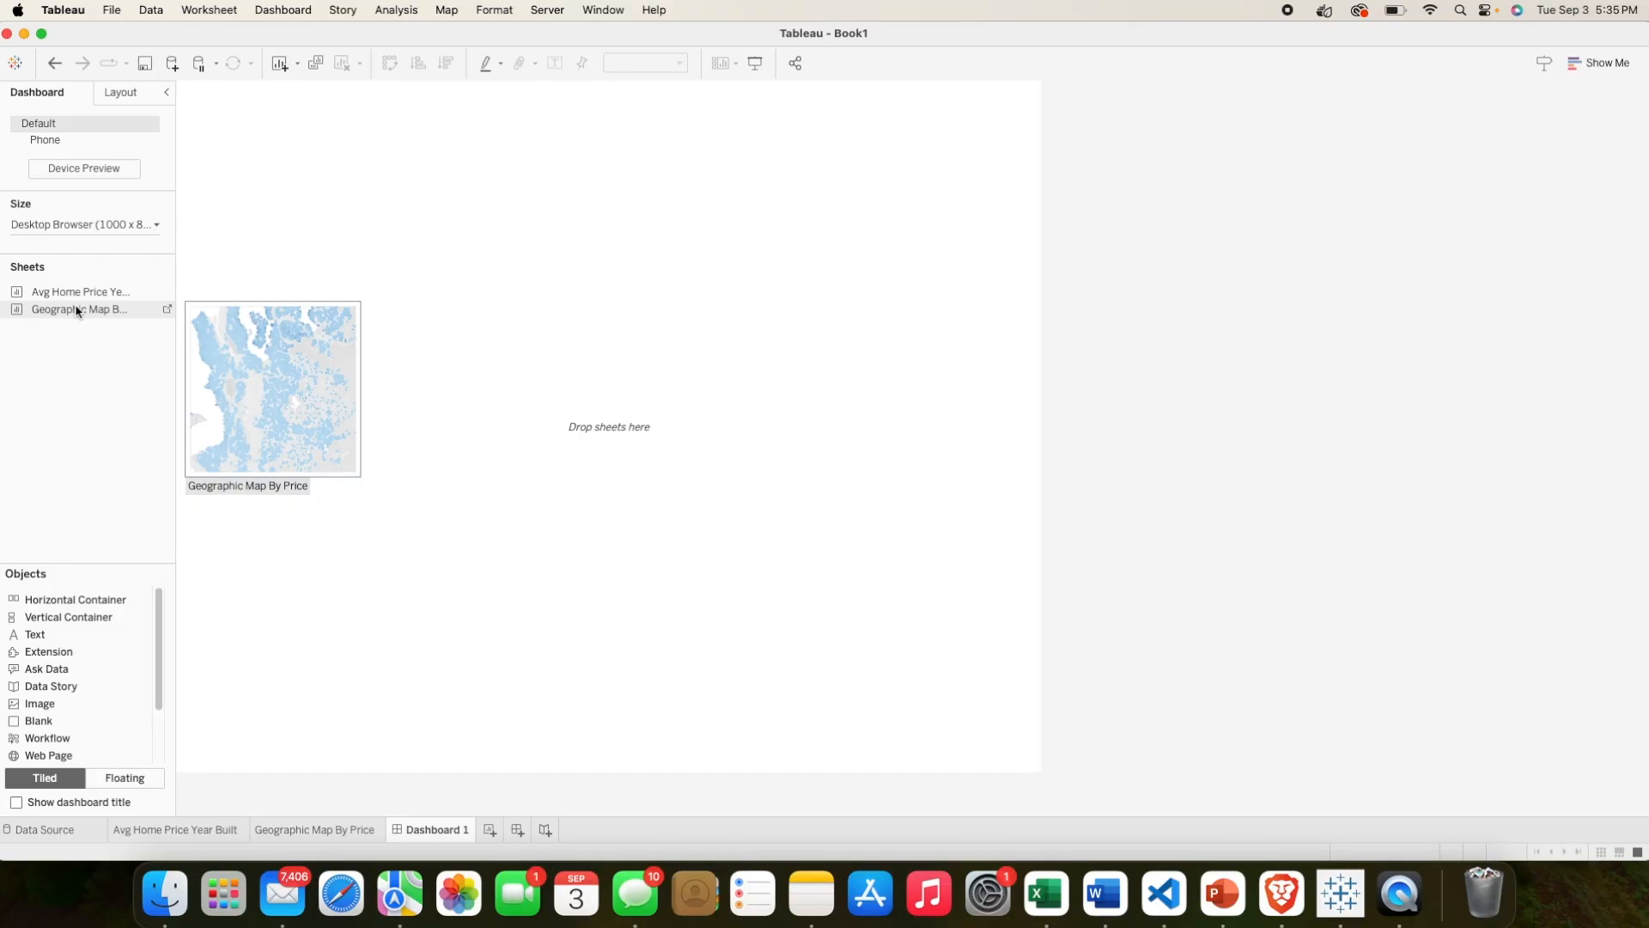
left_click_drag(86, 293, 446, 275)
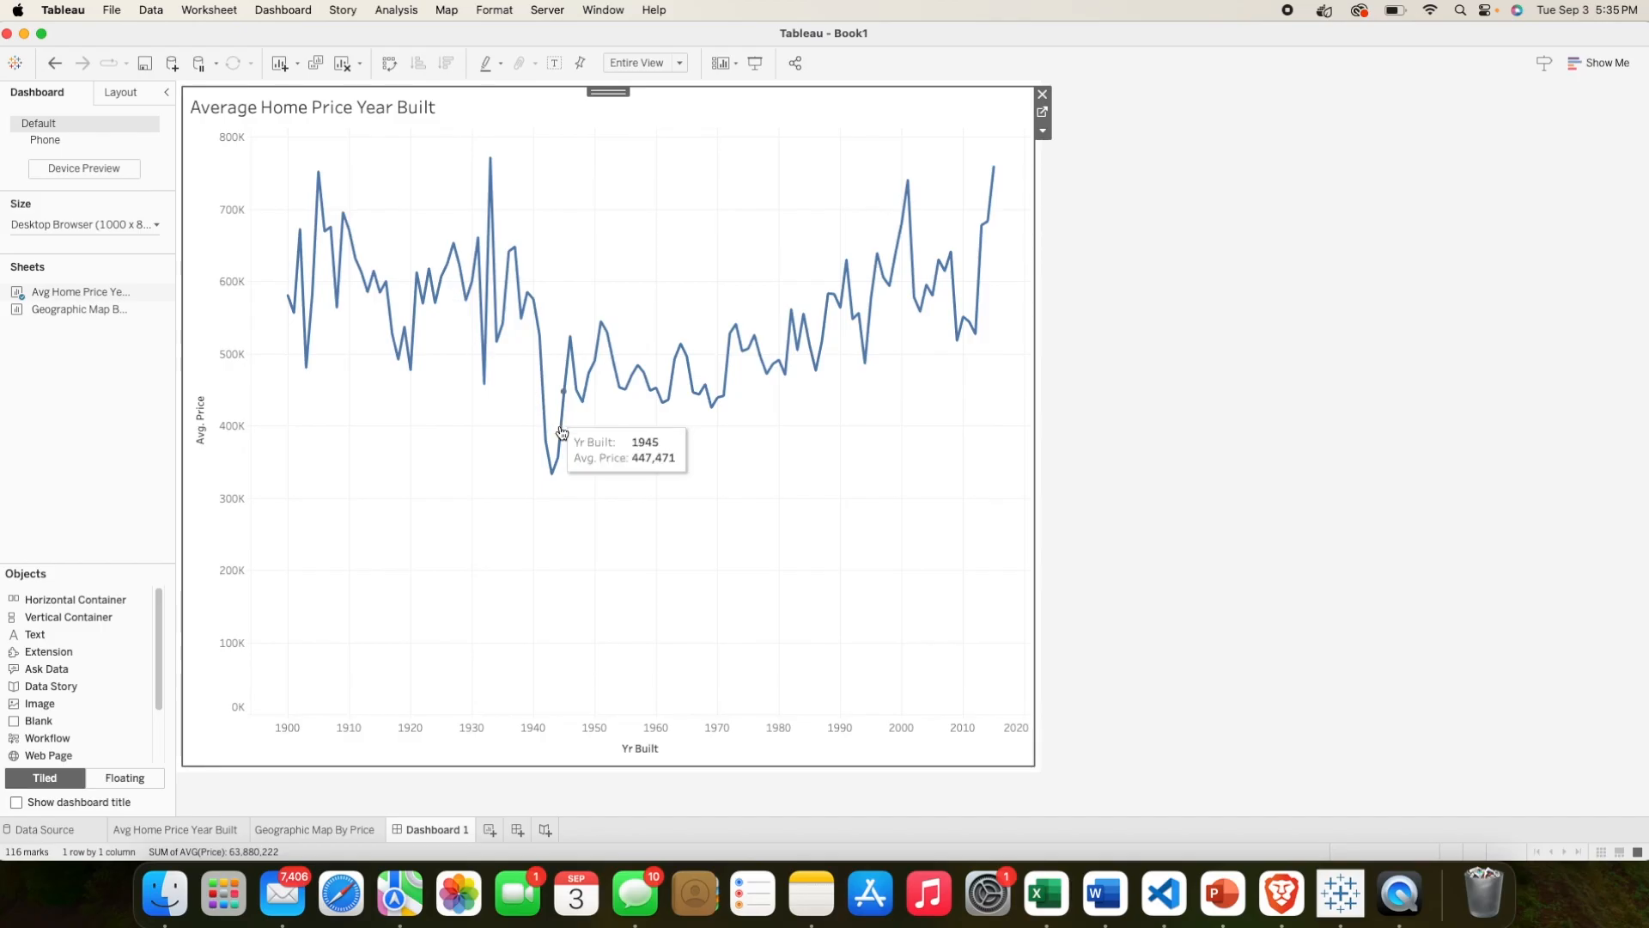
left_click_drag(79, 309, 964, 667)
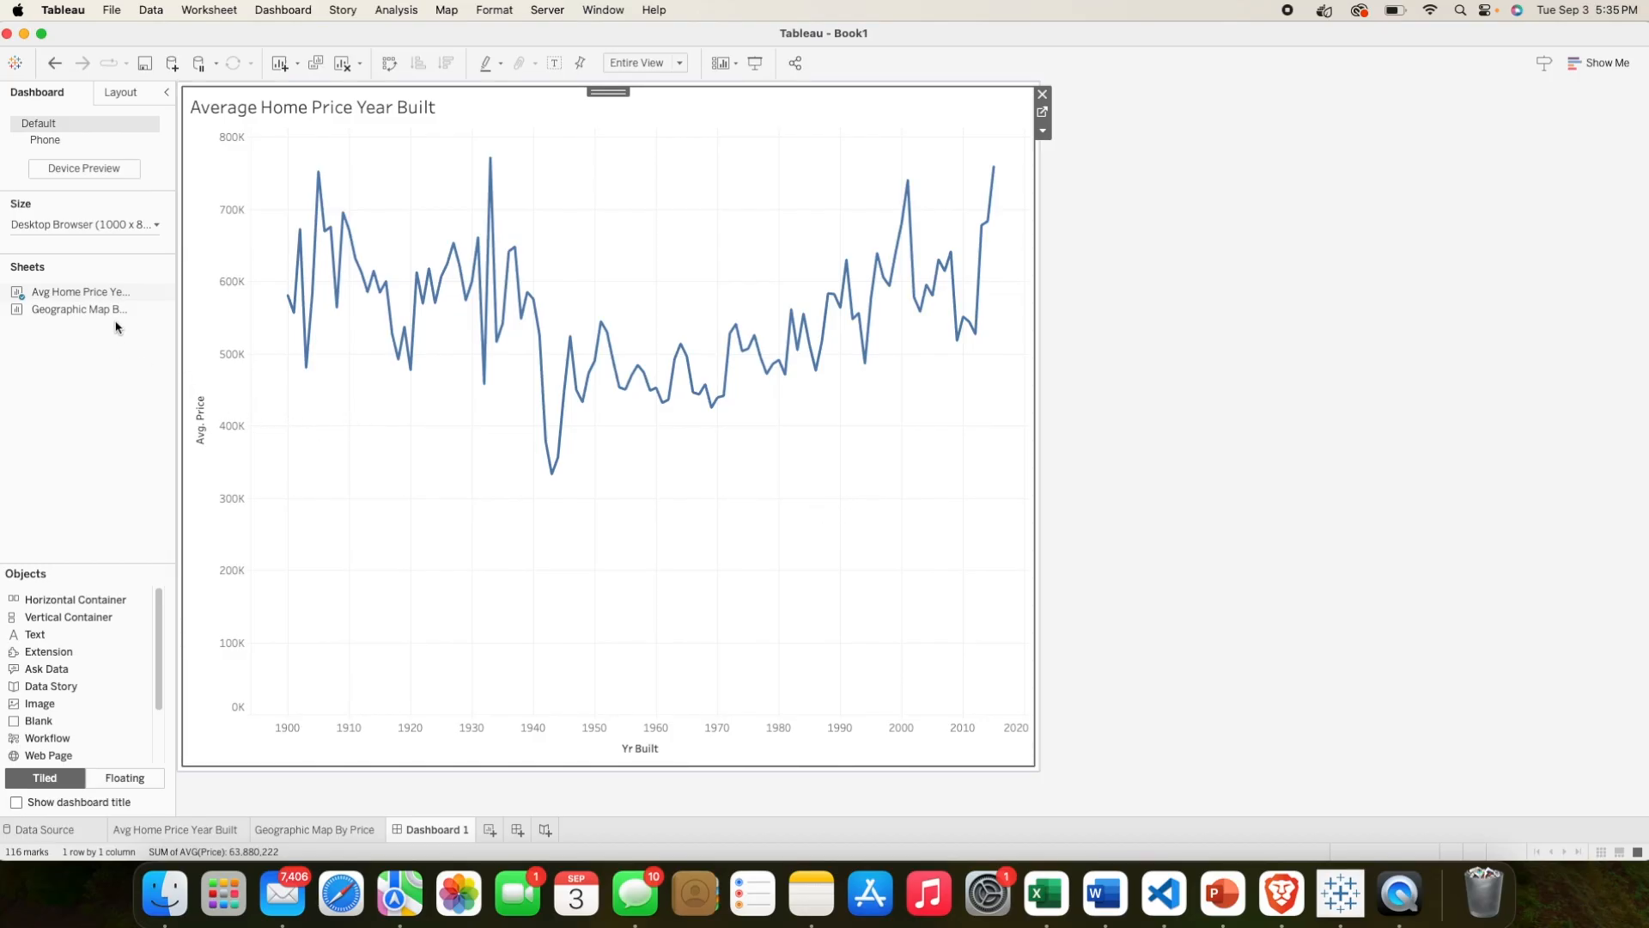
left_click_drag(117, 316, 327, 399)
left_click_drag(472, 444, 472, 444)
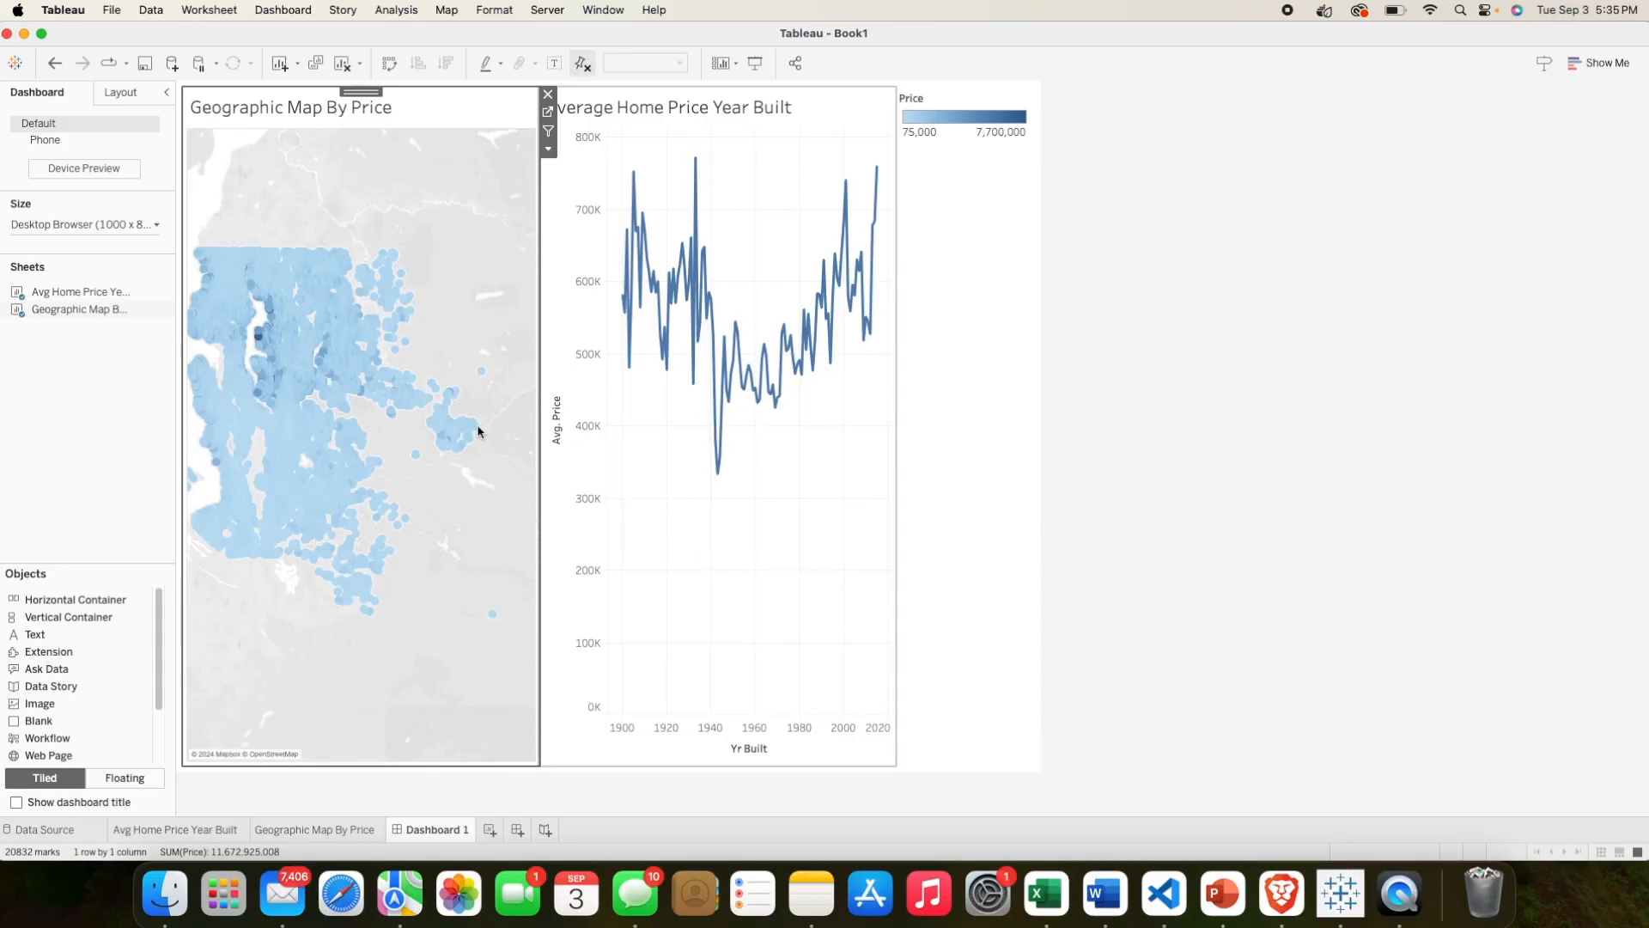
Step: Set both the geographic map and the average home price chart to floating on the dashboard
left_click(552, 150)
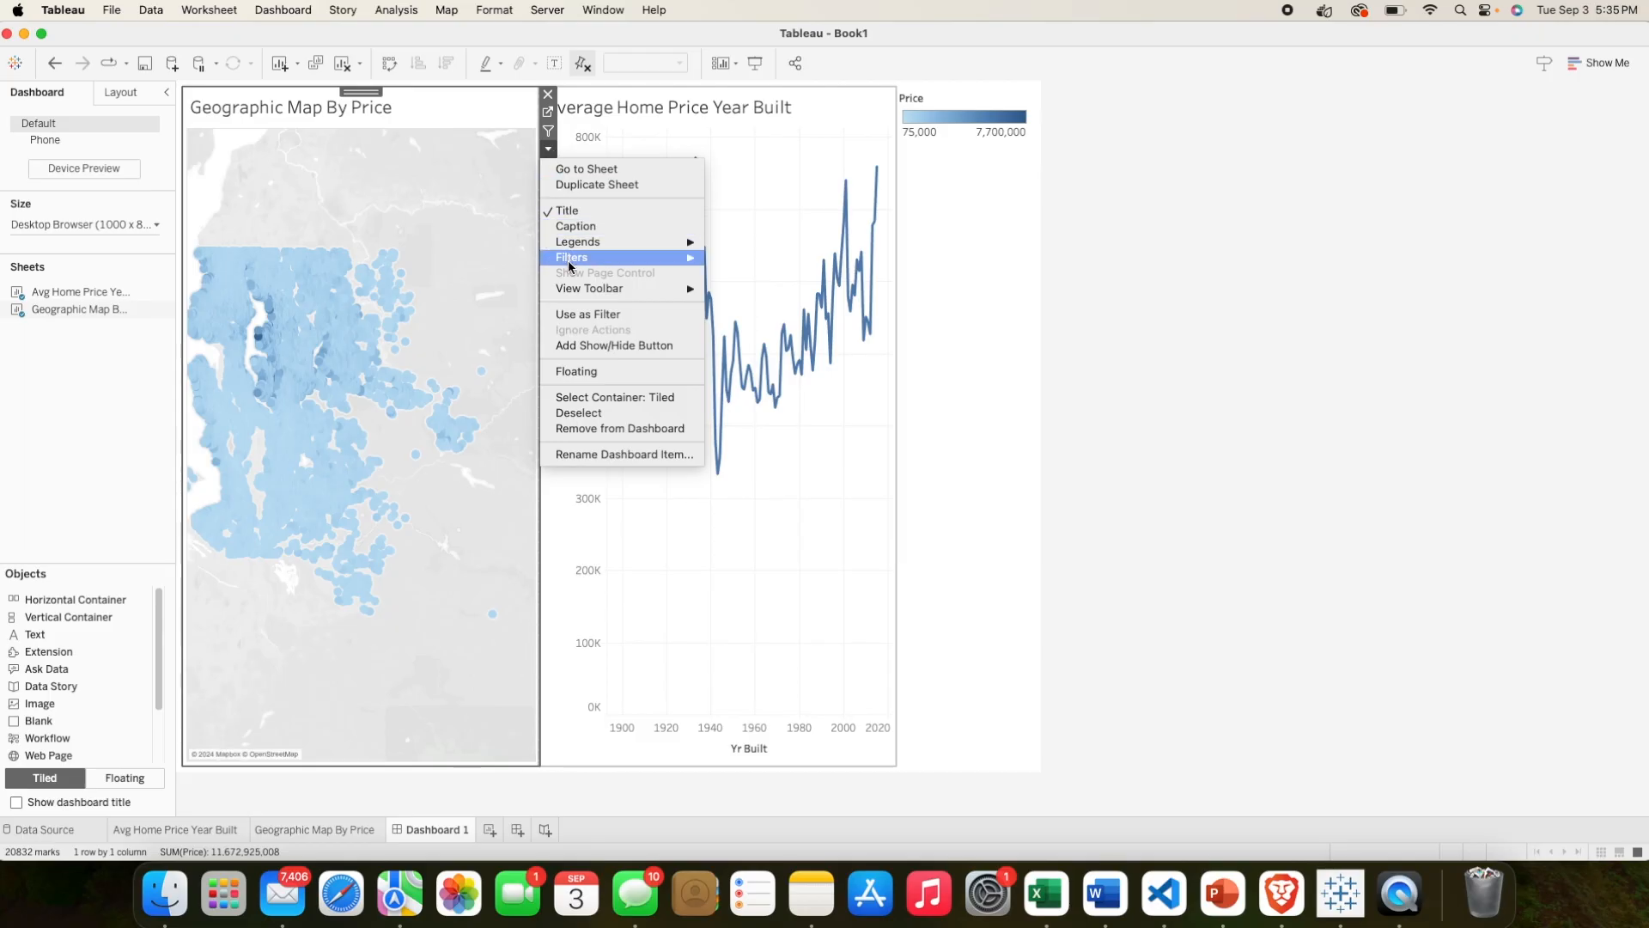
left_click(572, 372)
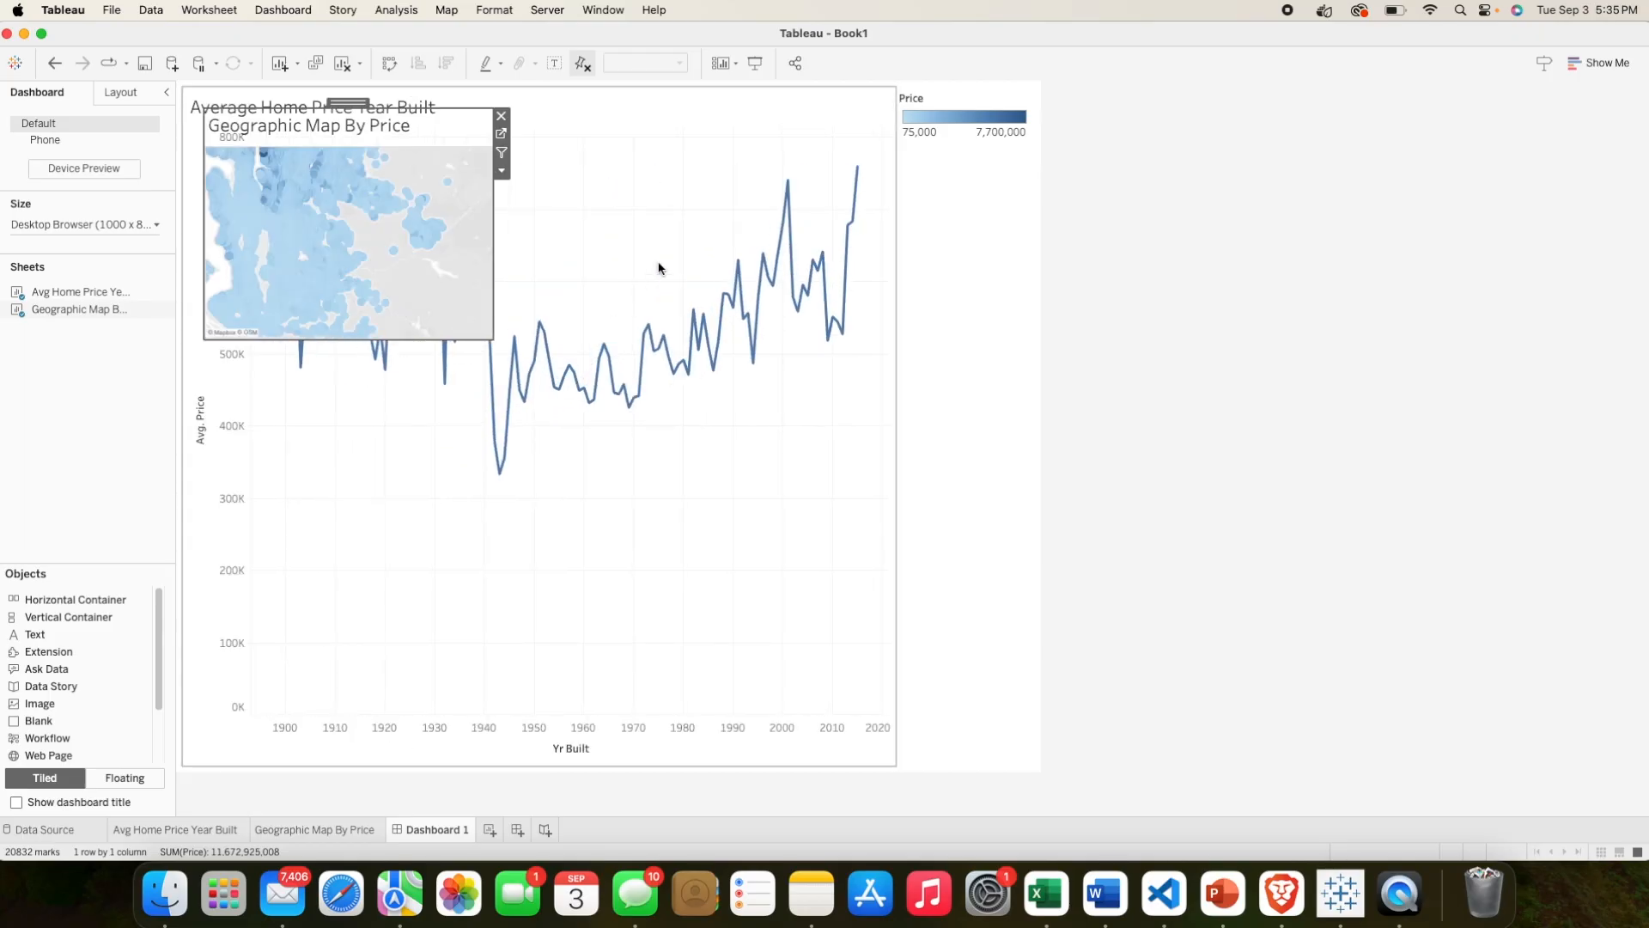
left_click(843, 118)
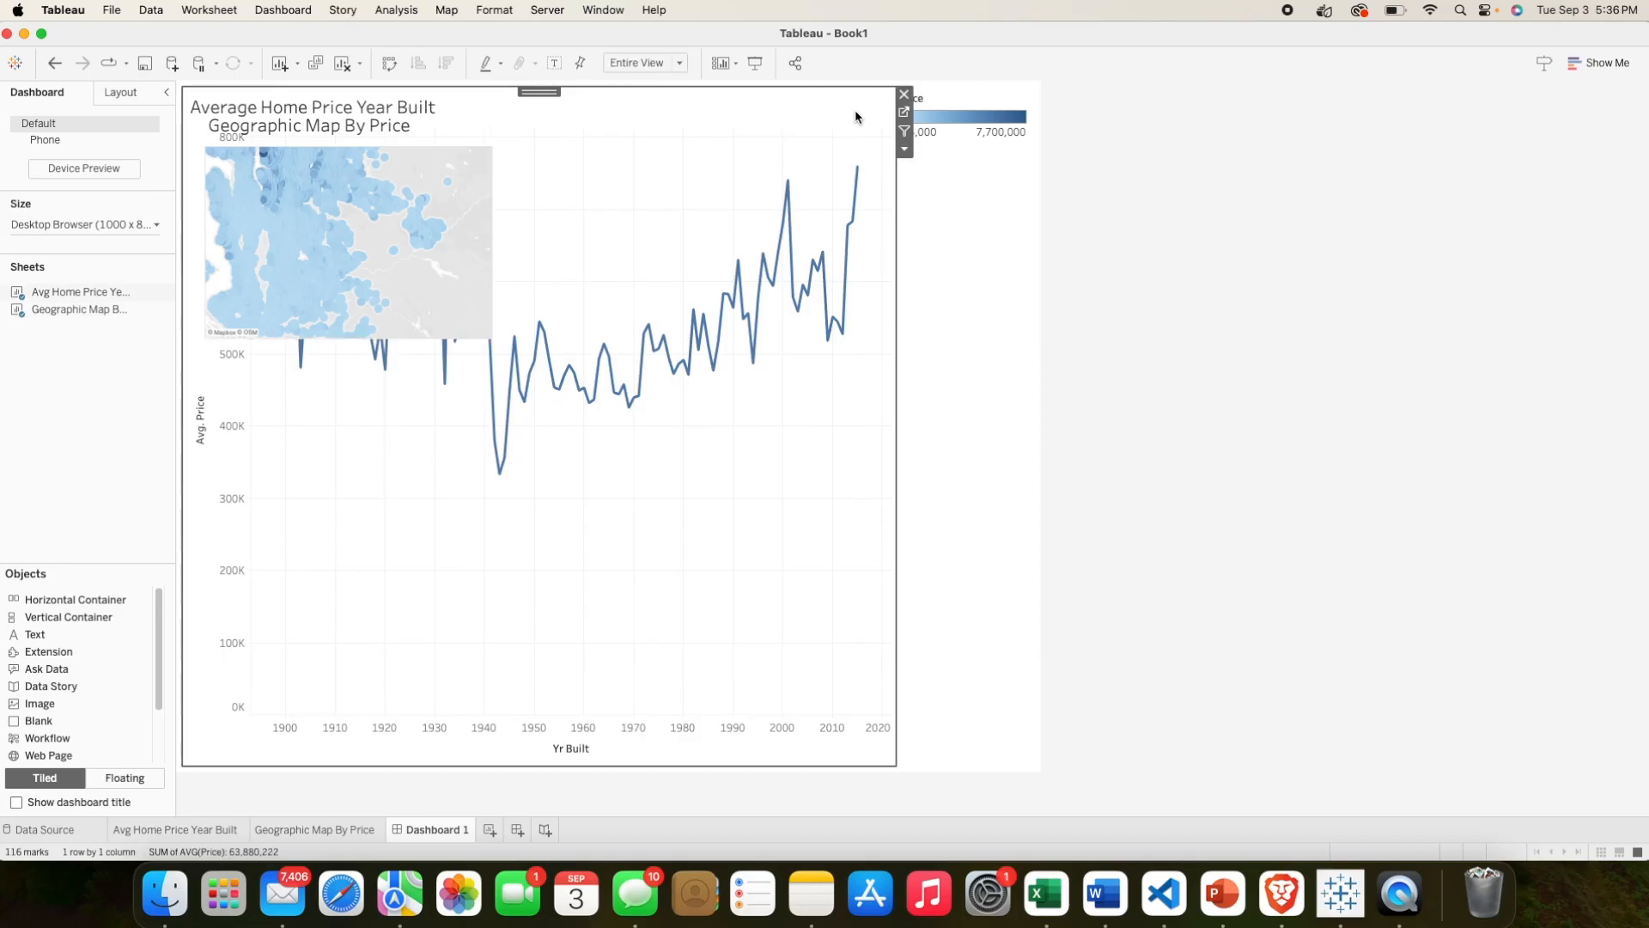
left_click(904, 148)
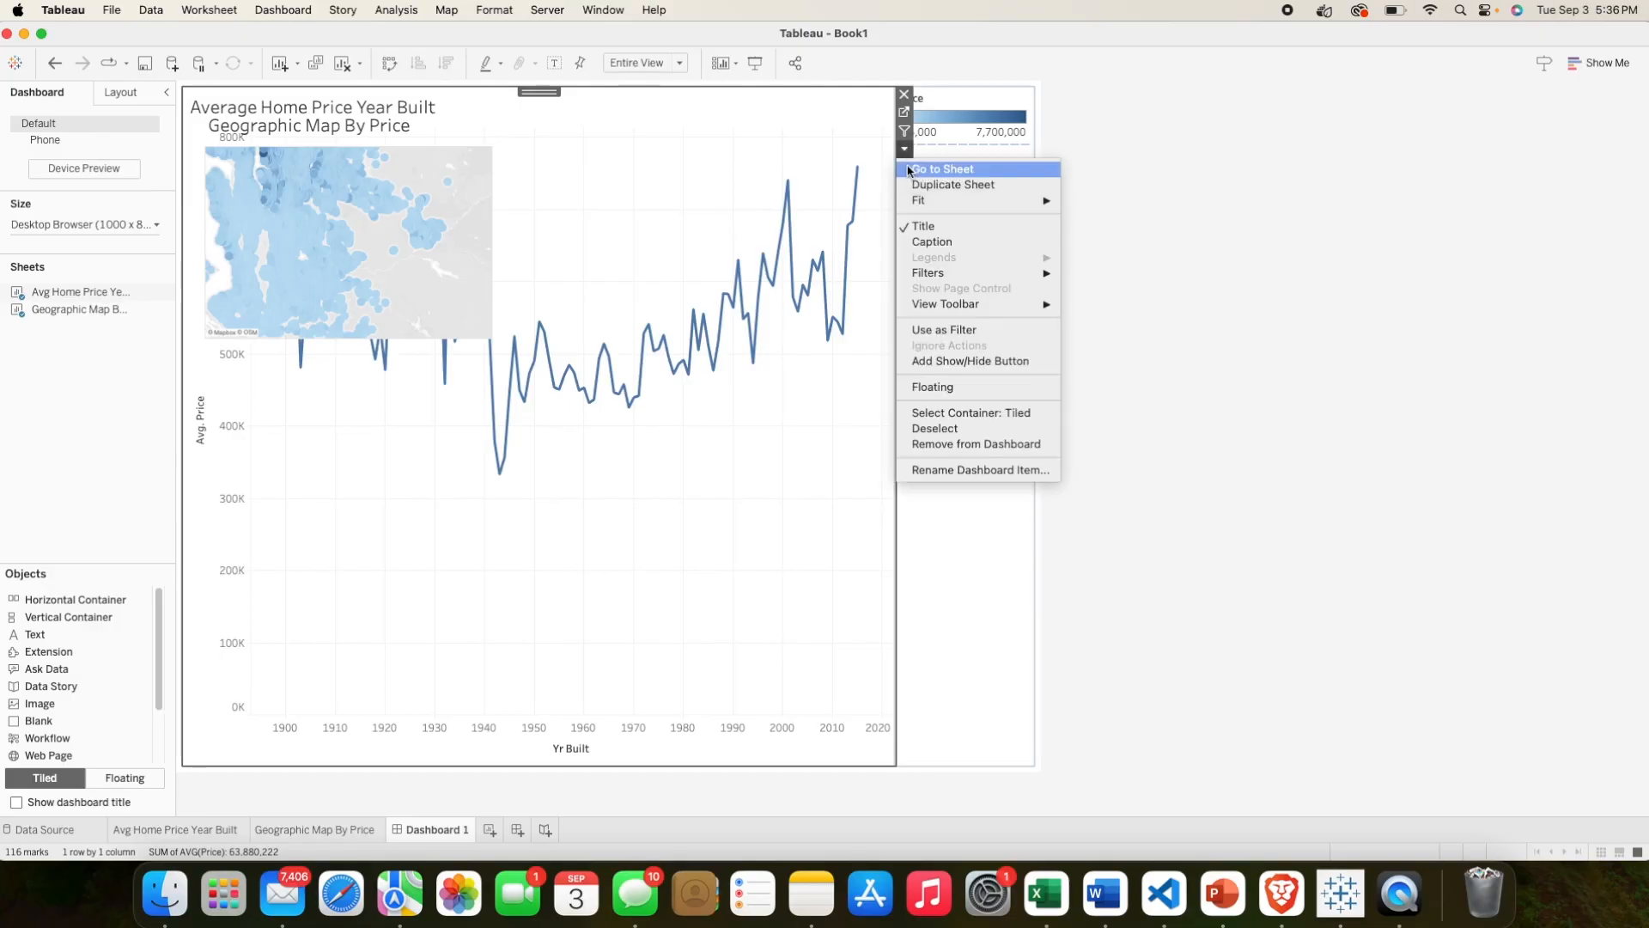
left_click(938, 388)
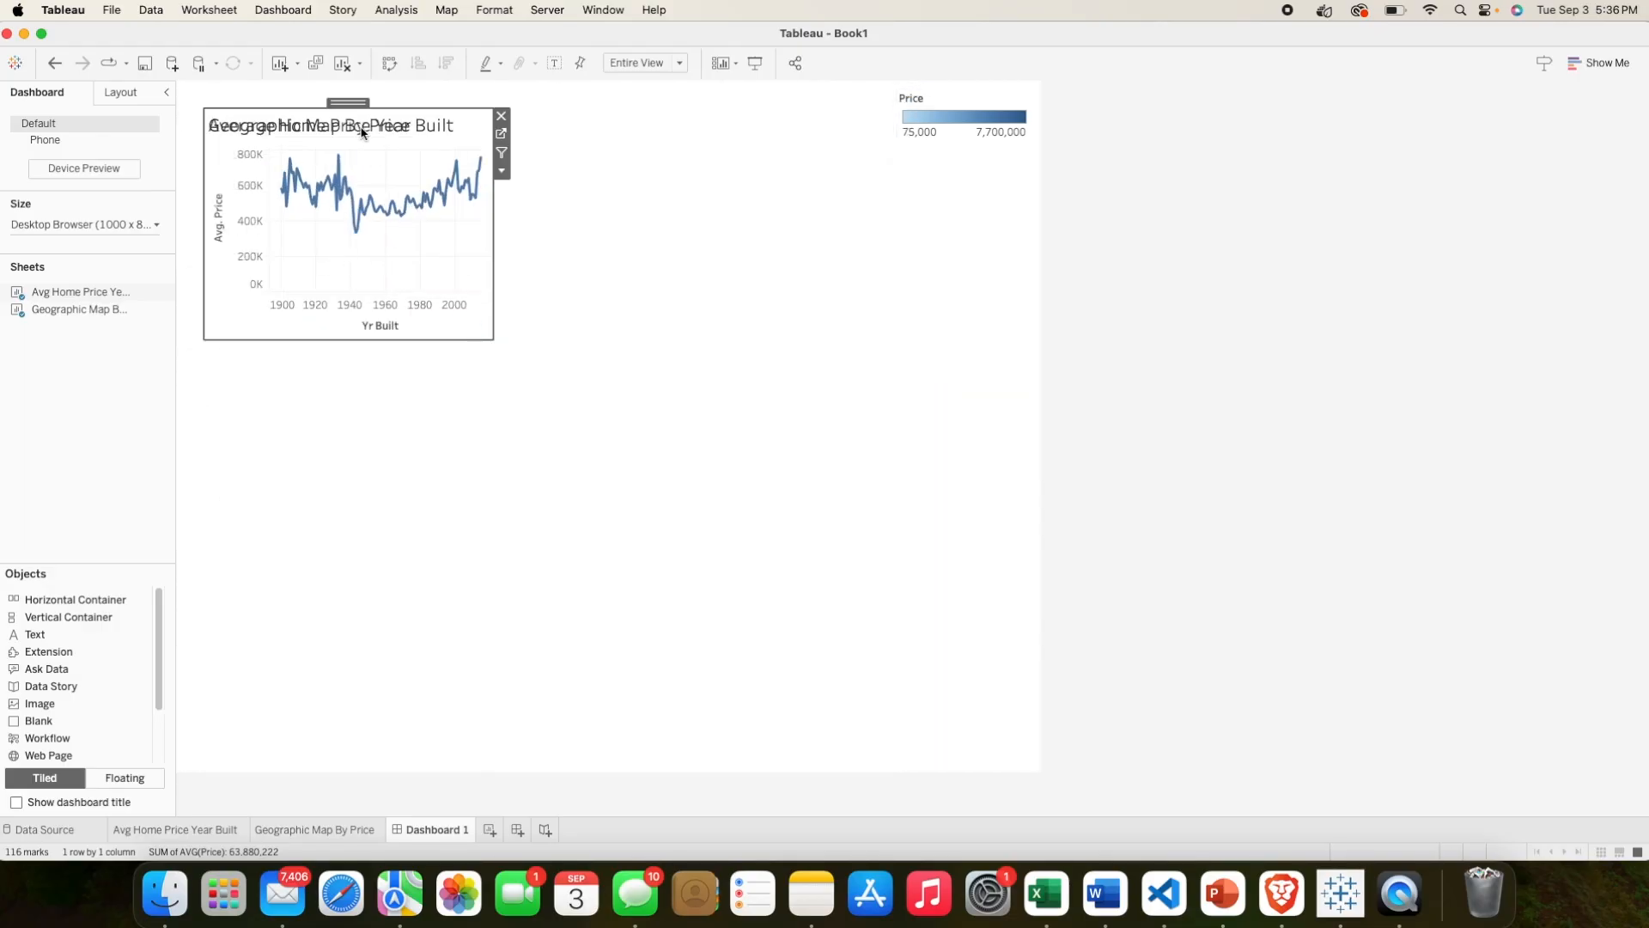
Step: Move the average home price chart off the geographic map, and place the map along the dashboard's bottom stretched to full width
left_click_drag(352, 103, 500, 315)
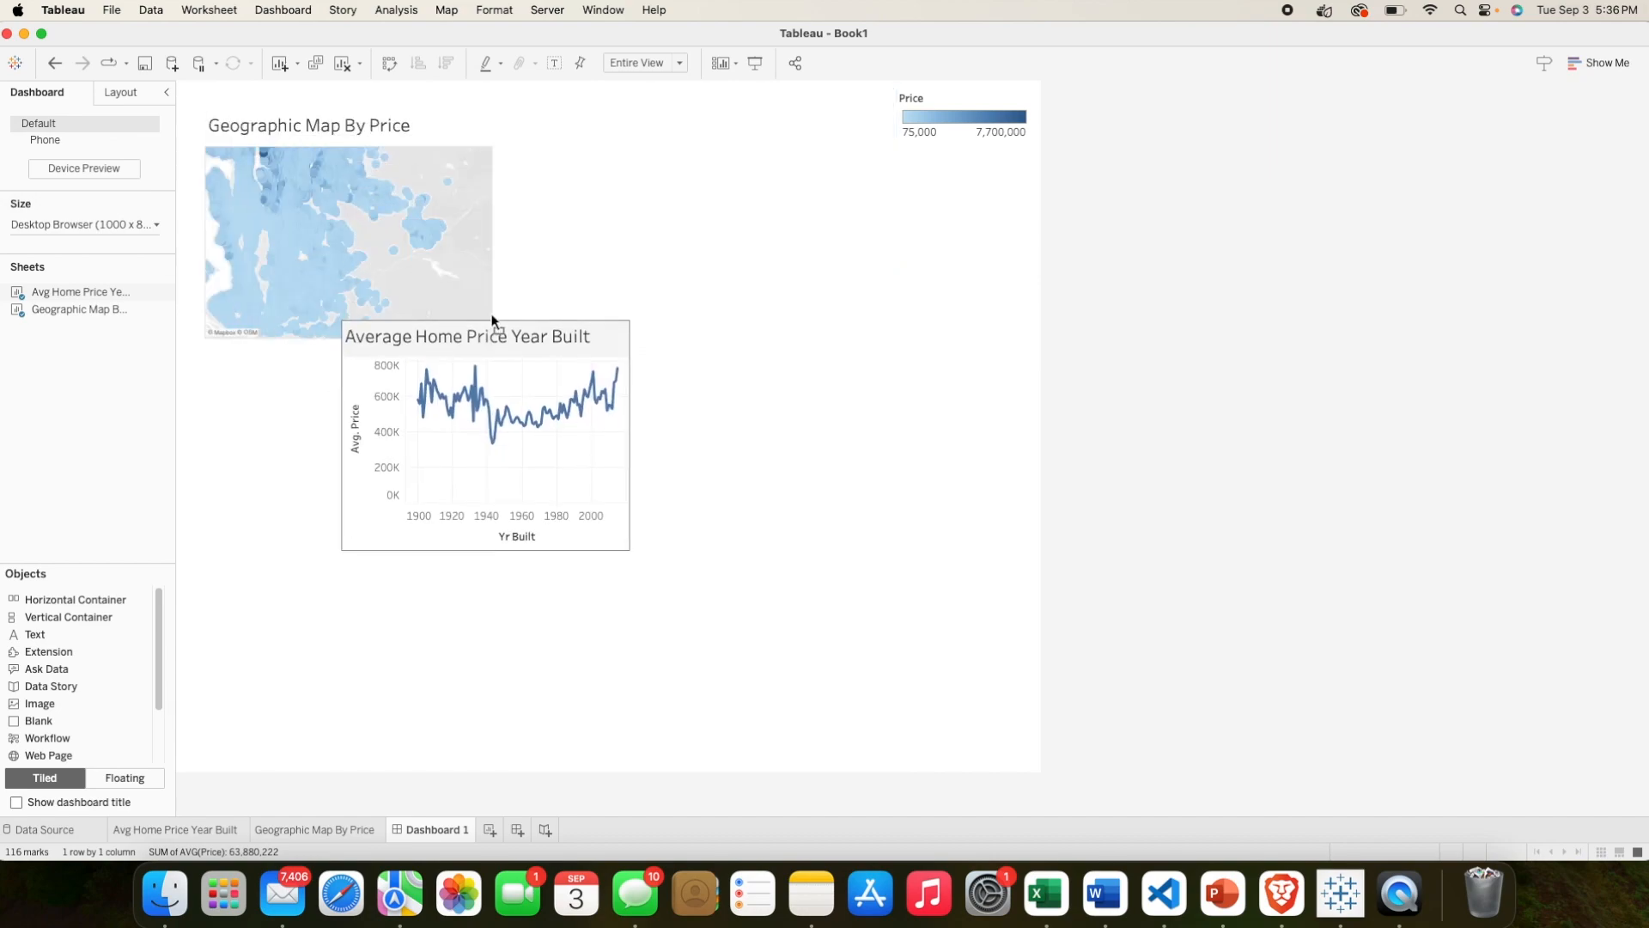
left_click(385, 131)
left_click_drag(365, 110, 407, 524)
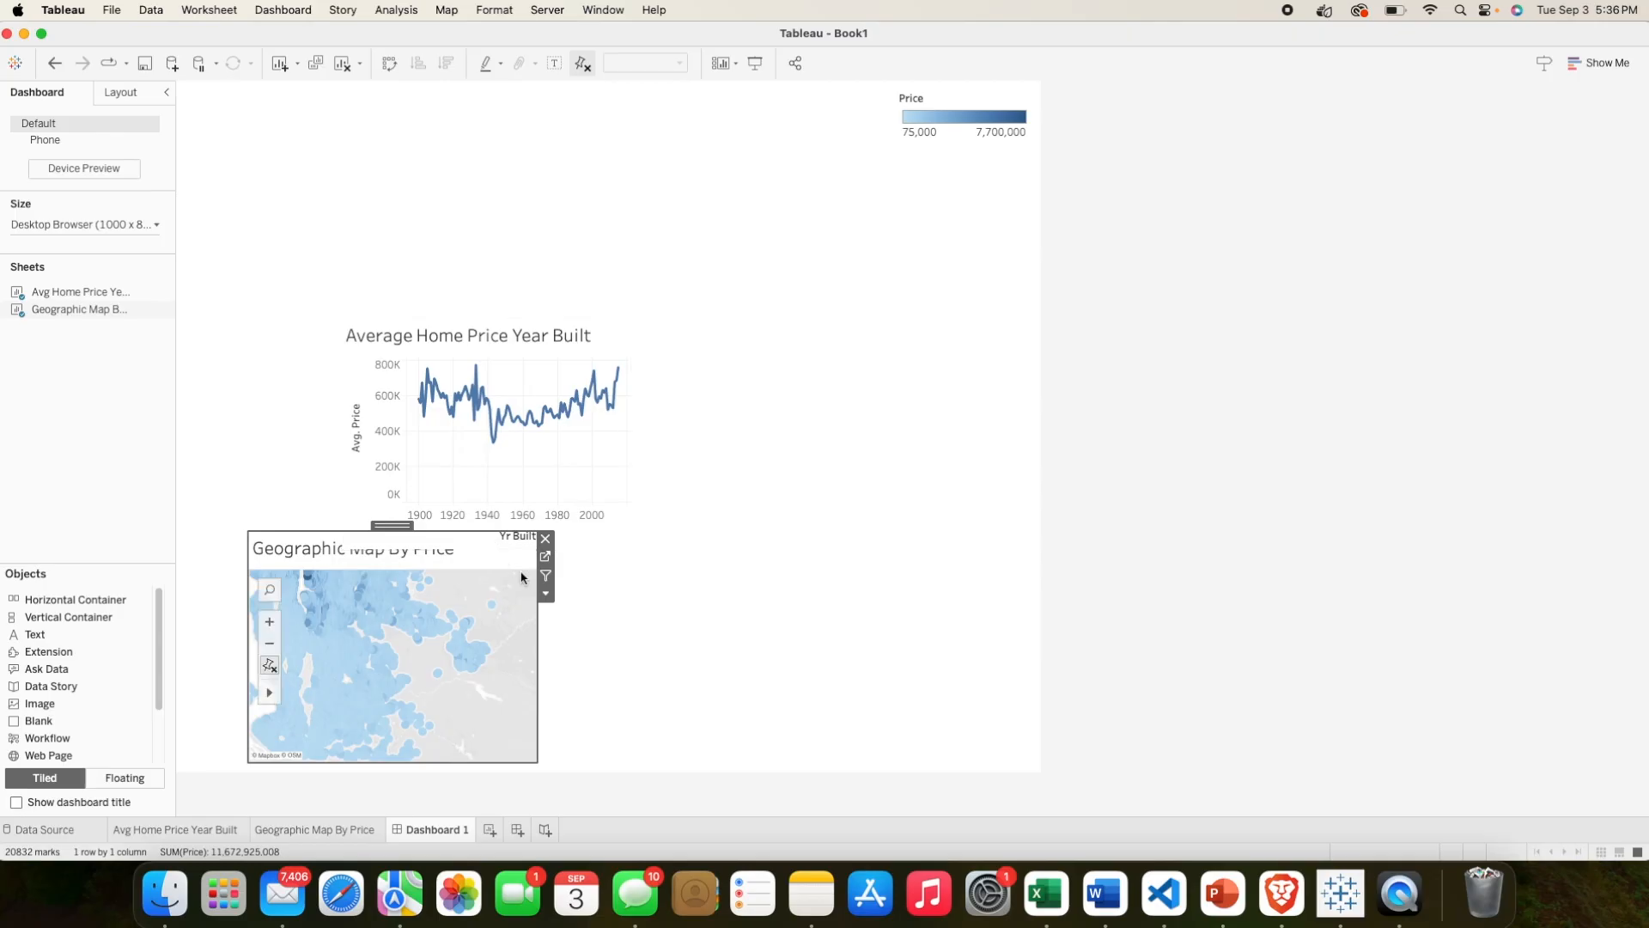
left_click_drag(540, 630, 1038, 565)
left_click_drag(246, 570, 180, 578)
Step: Align the average home price chart with the dashboard's left edge above the map, widen it to full width and extend it slightly upward
left_click(486, 331)
left_click_drag(497, 312, 334, 258)
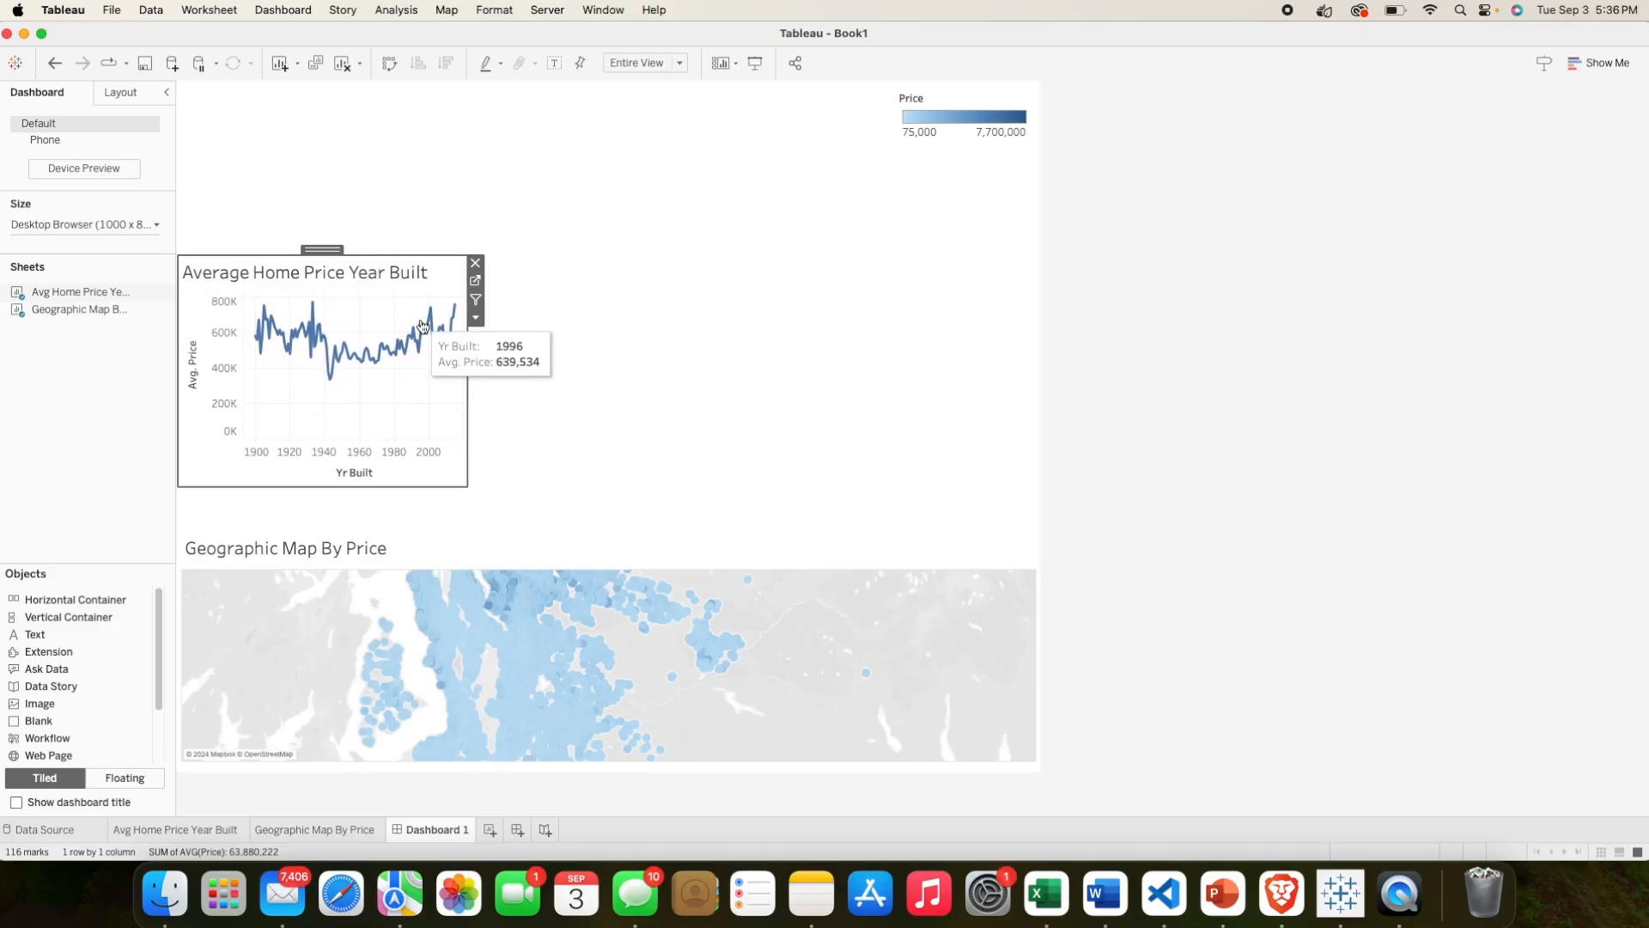
left_click_drag(464, 343, 1038, 347)
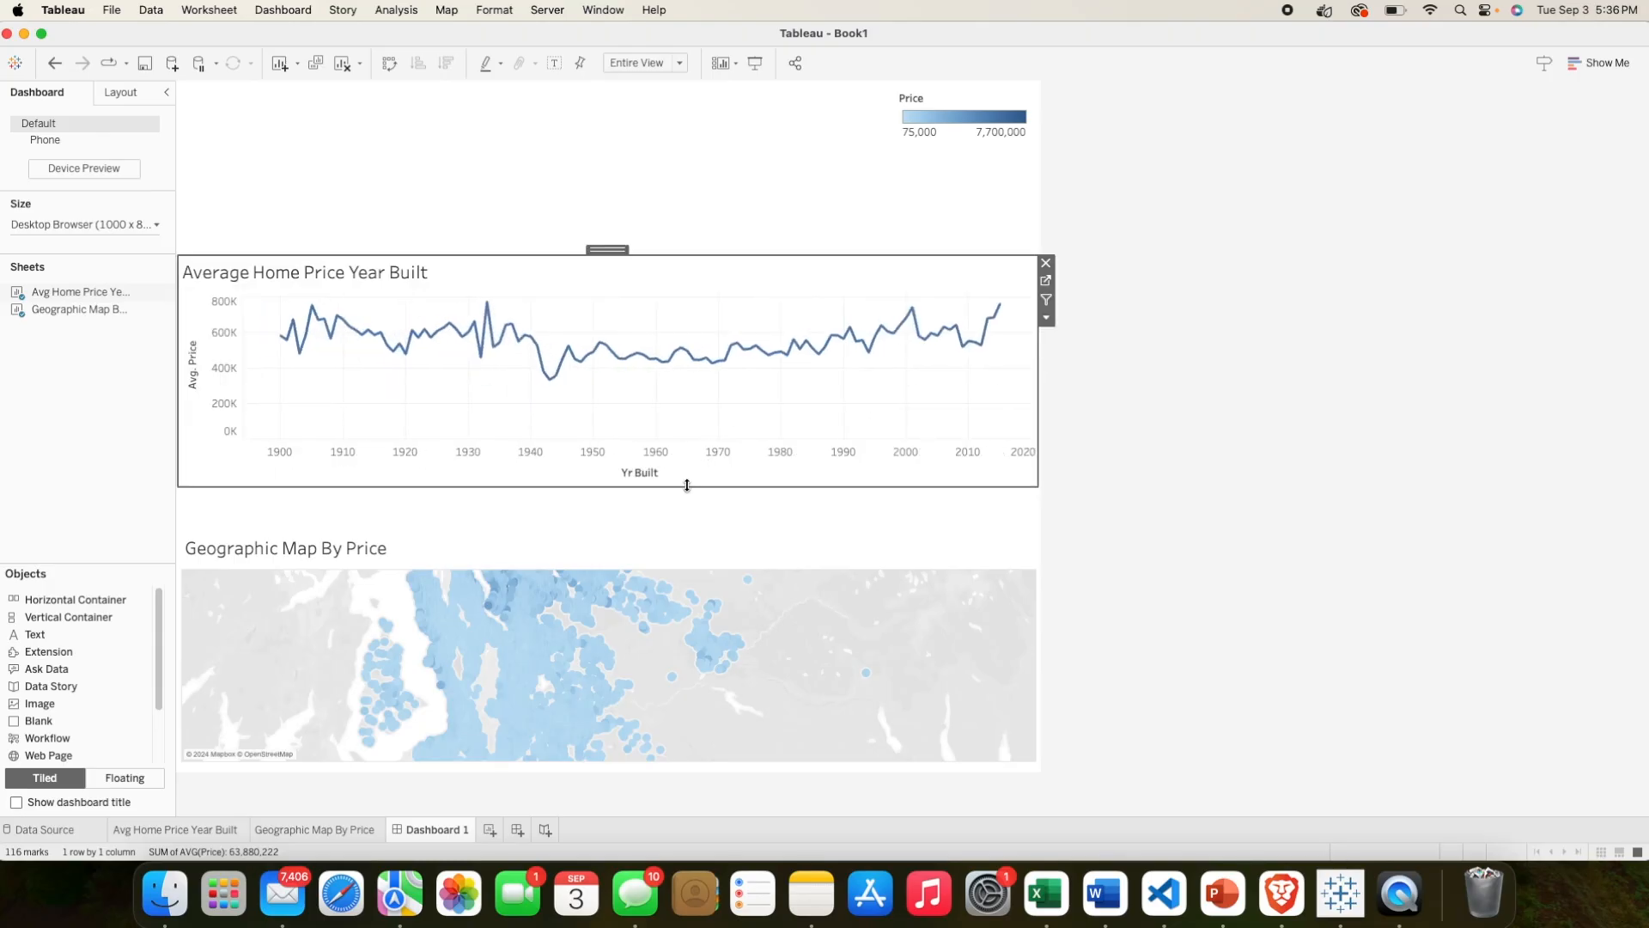
left_click_drag(703, 258, 703, 223)
Step: Set the Price color legend to floating and place it just above the right end of the average home price chart
left_click(921, 164)
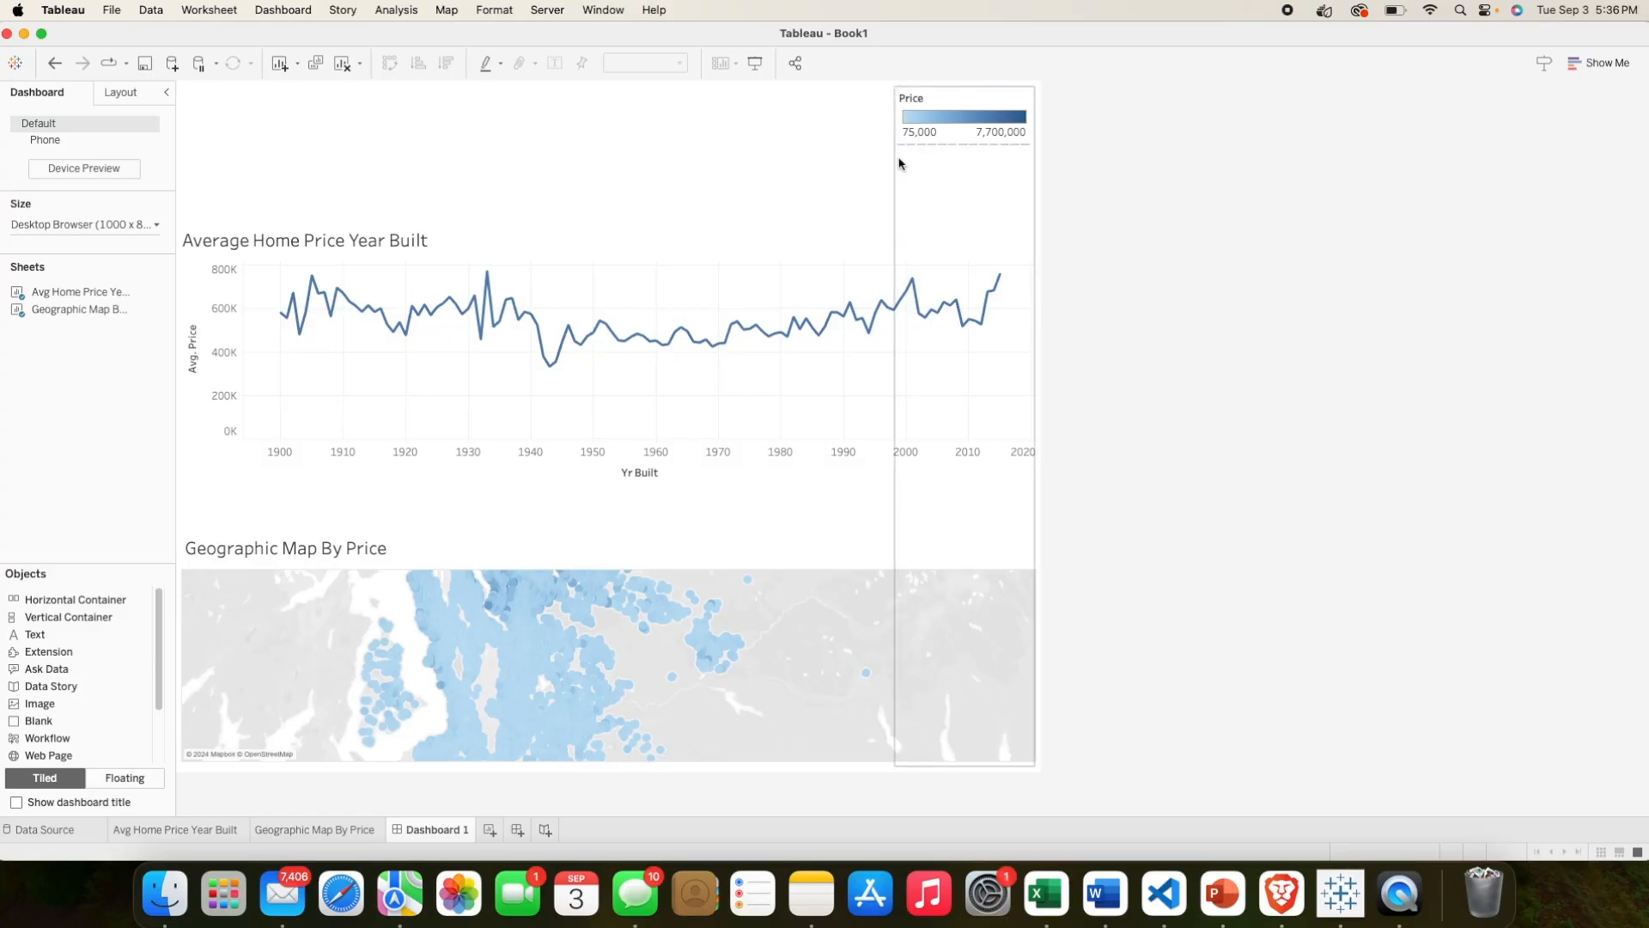
left_click(918, 101)
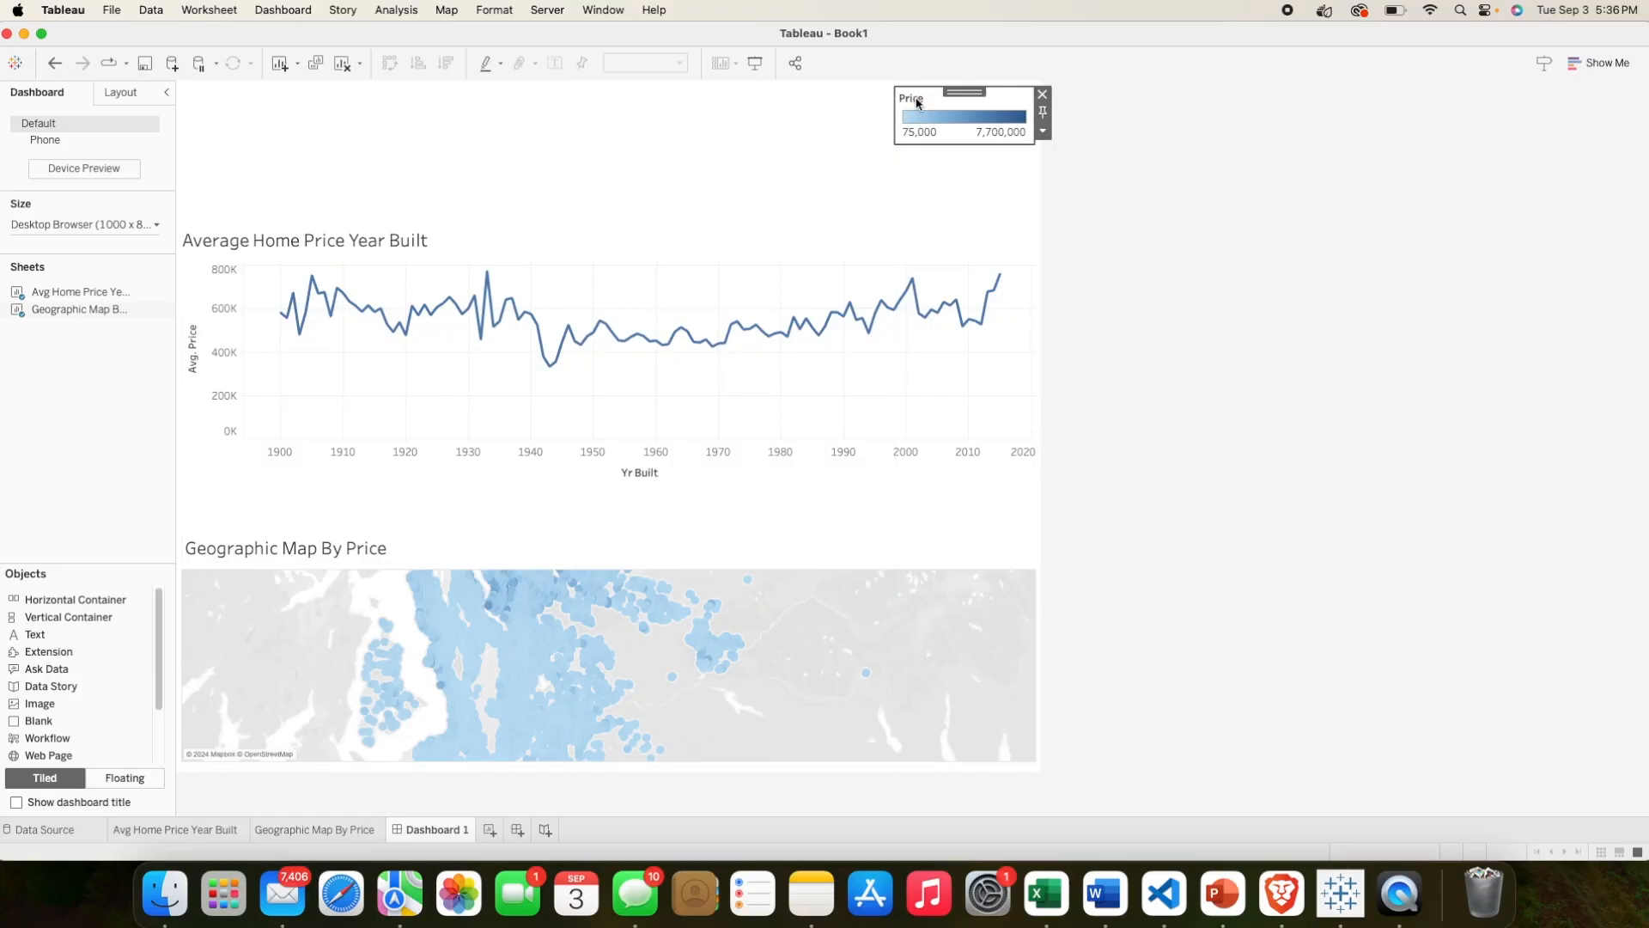
left_click_drag(960, 95, 960, 184)
left_click_drag(955, 249, 965, 152)
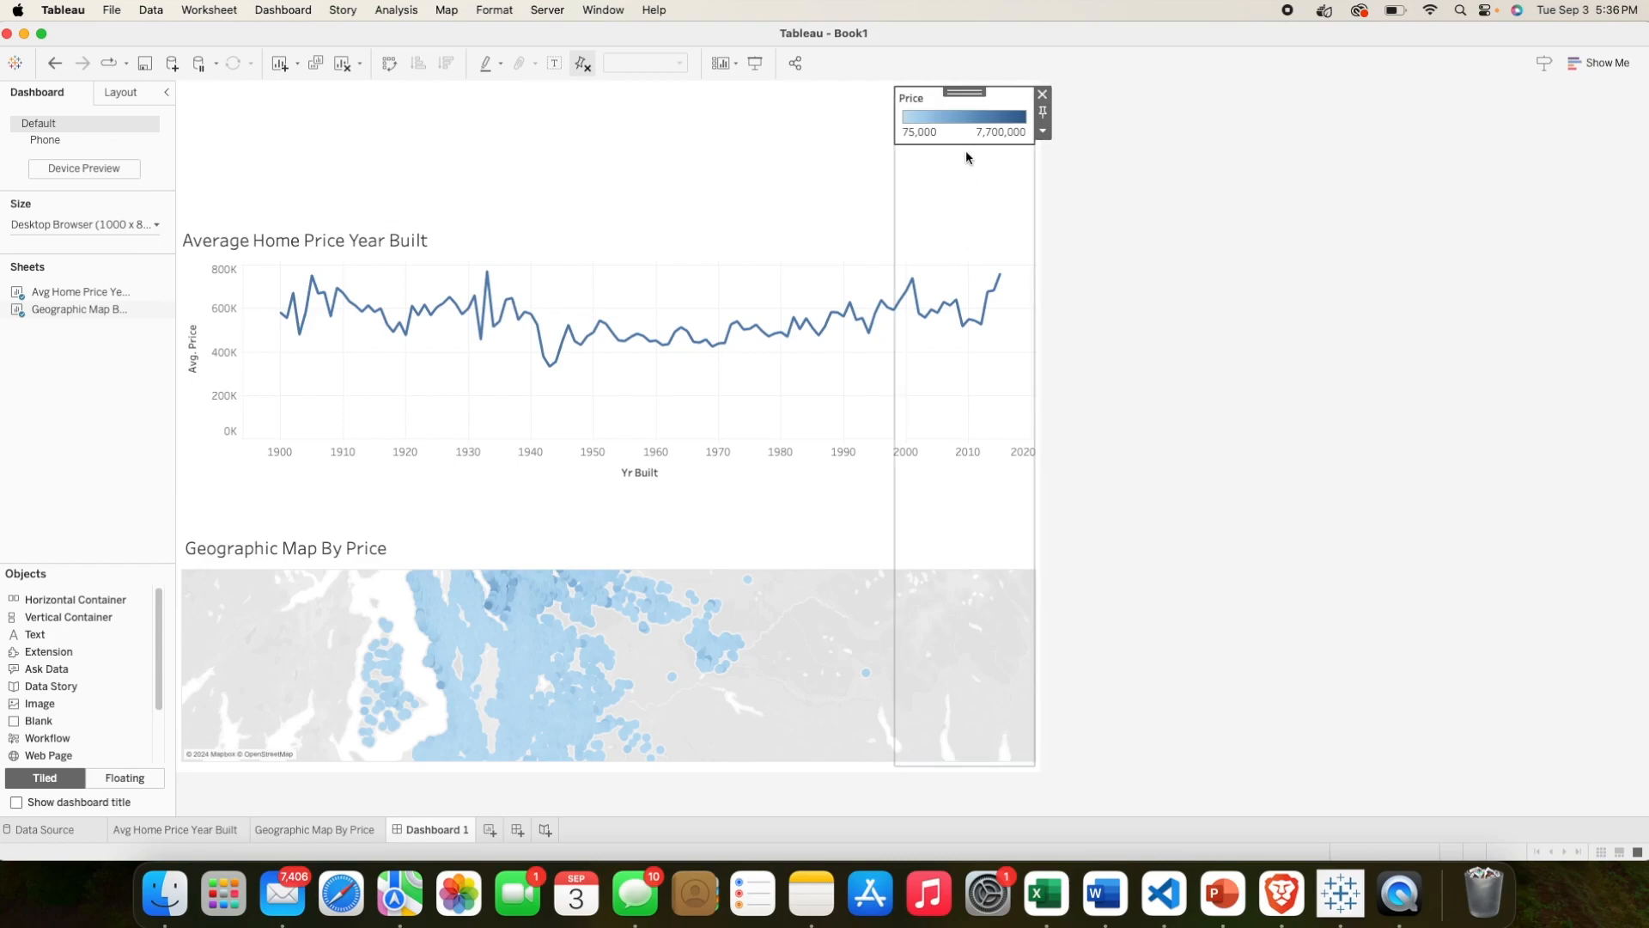
left_click(1043, 131)
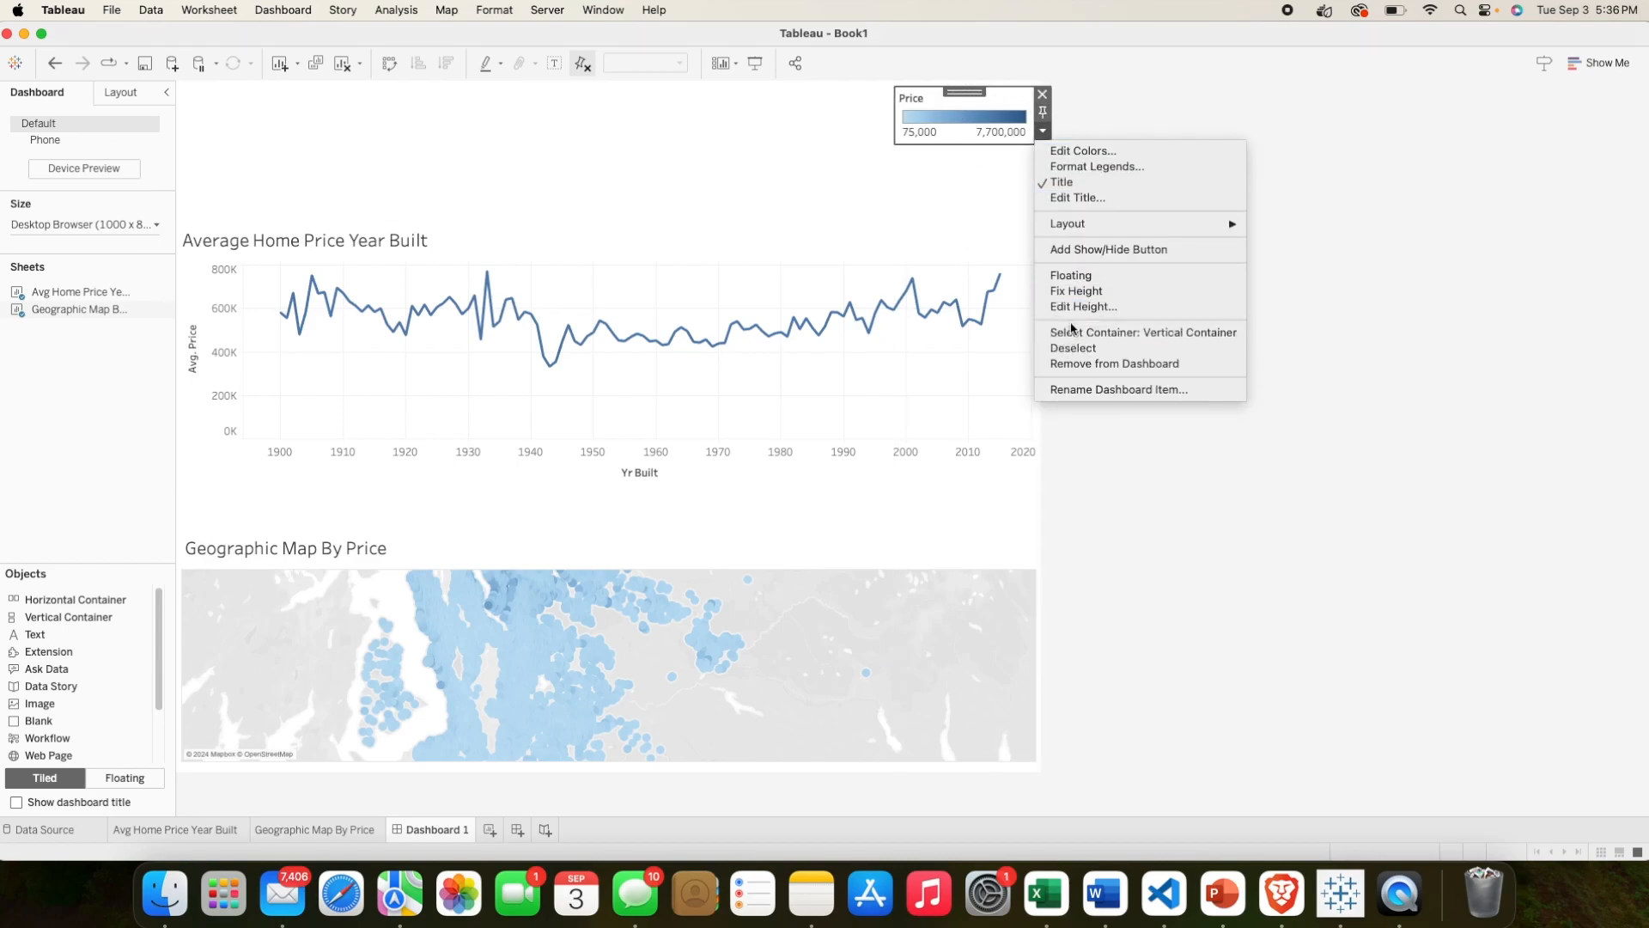
left_click(1078, 275)
left_click_drag(946, 116, 985, 197)
left_click(1119, 255)
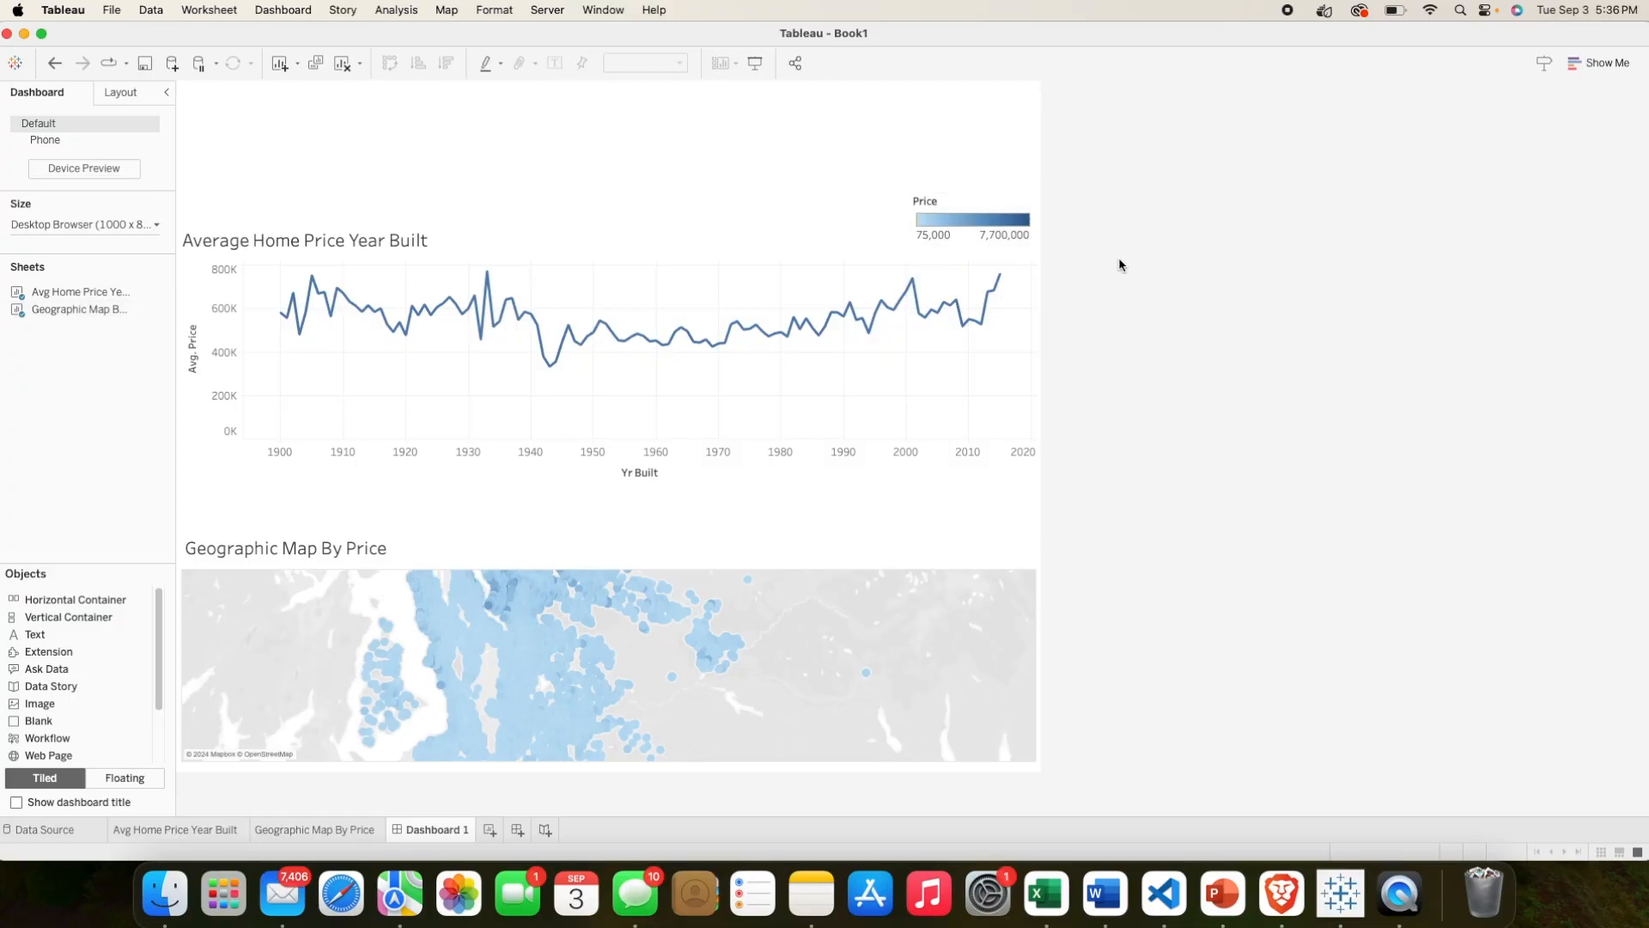
Step: Extend the geographic map's upper edge toward the chart, and adjust its zoom and position to center the home locations in the frame
left_click(752, 538)
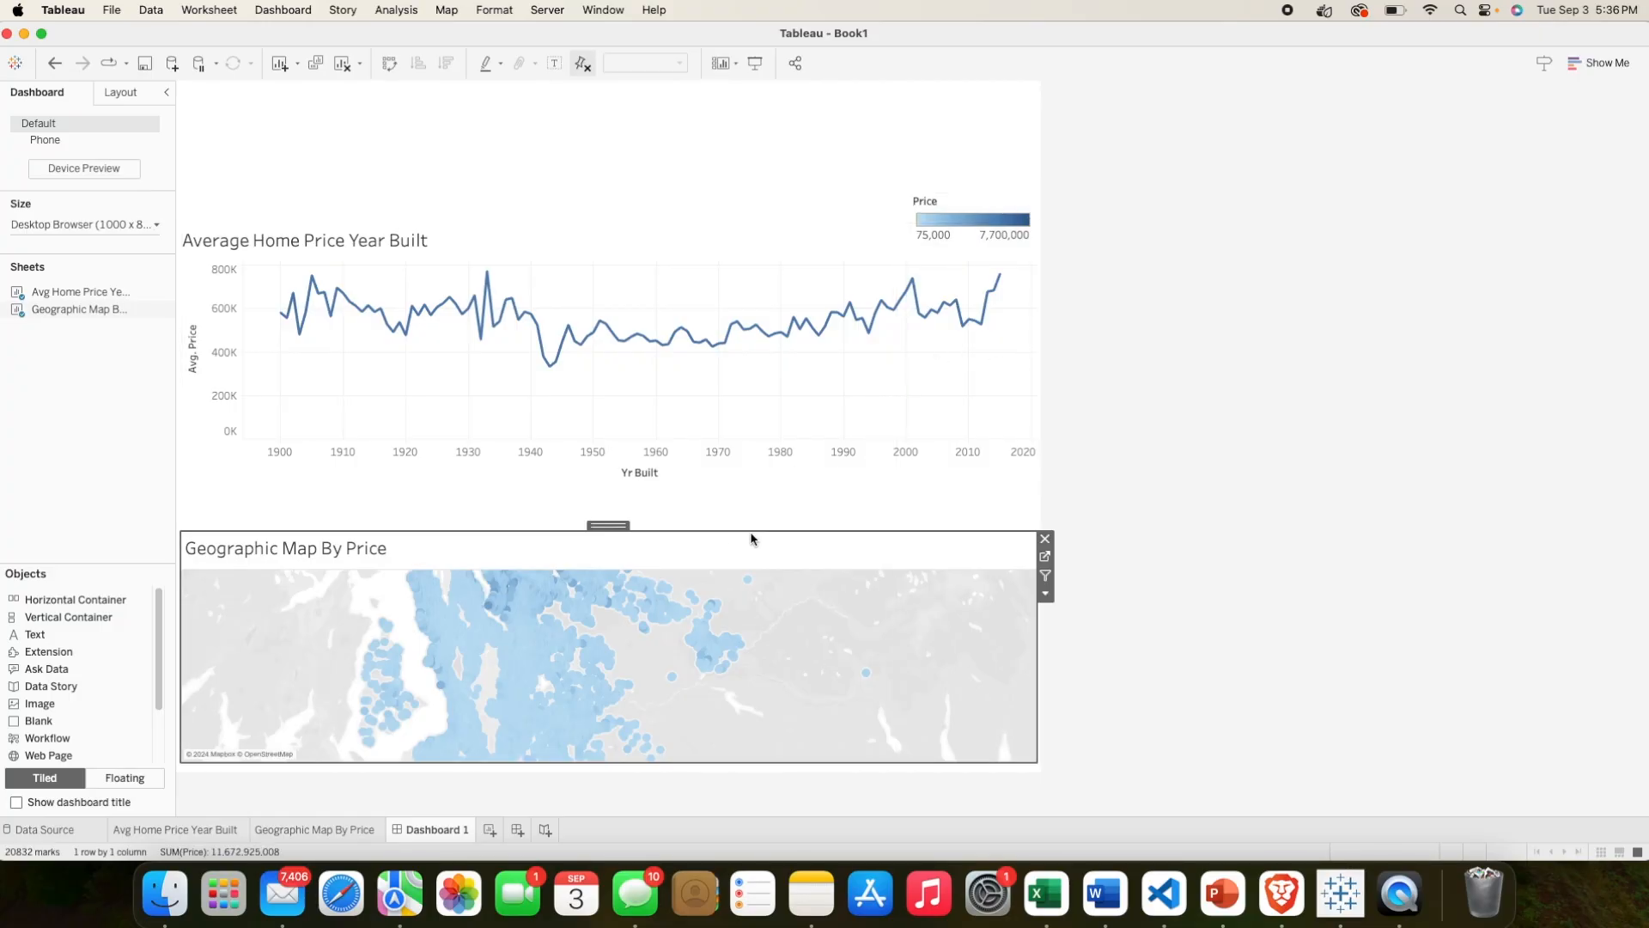
left_click_drag(630, 532, 657, 502)
scroll(857, 606, "down", 5)
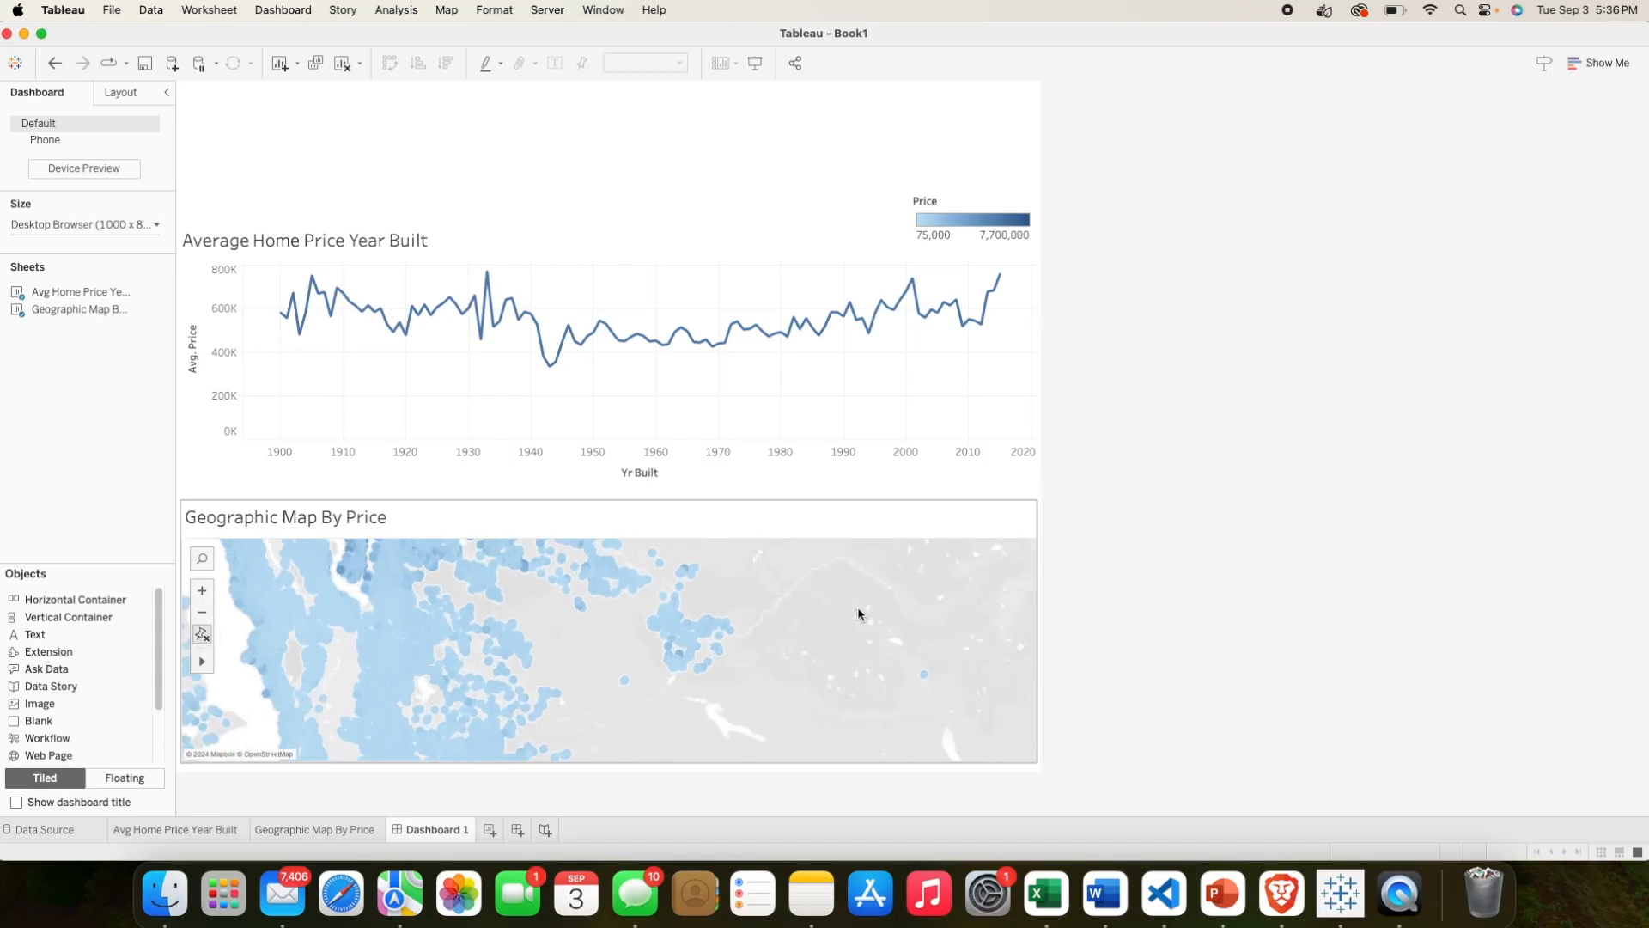
scroll(865, 600, "up", 2)
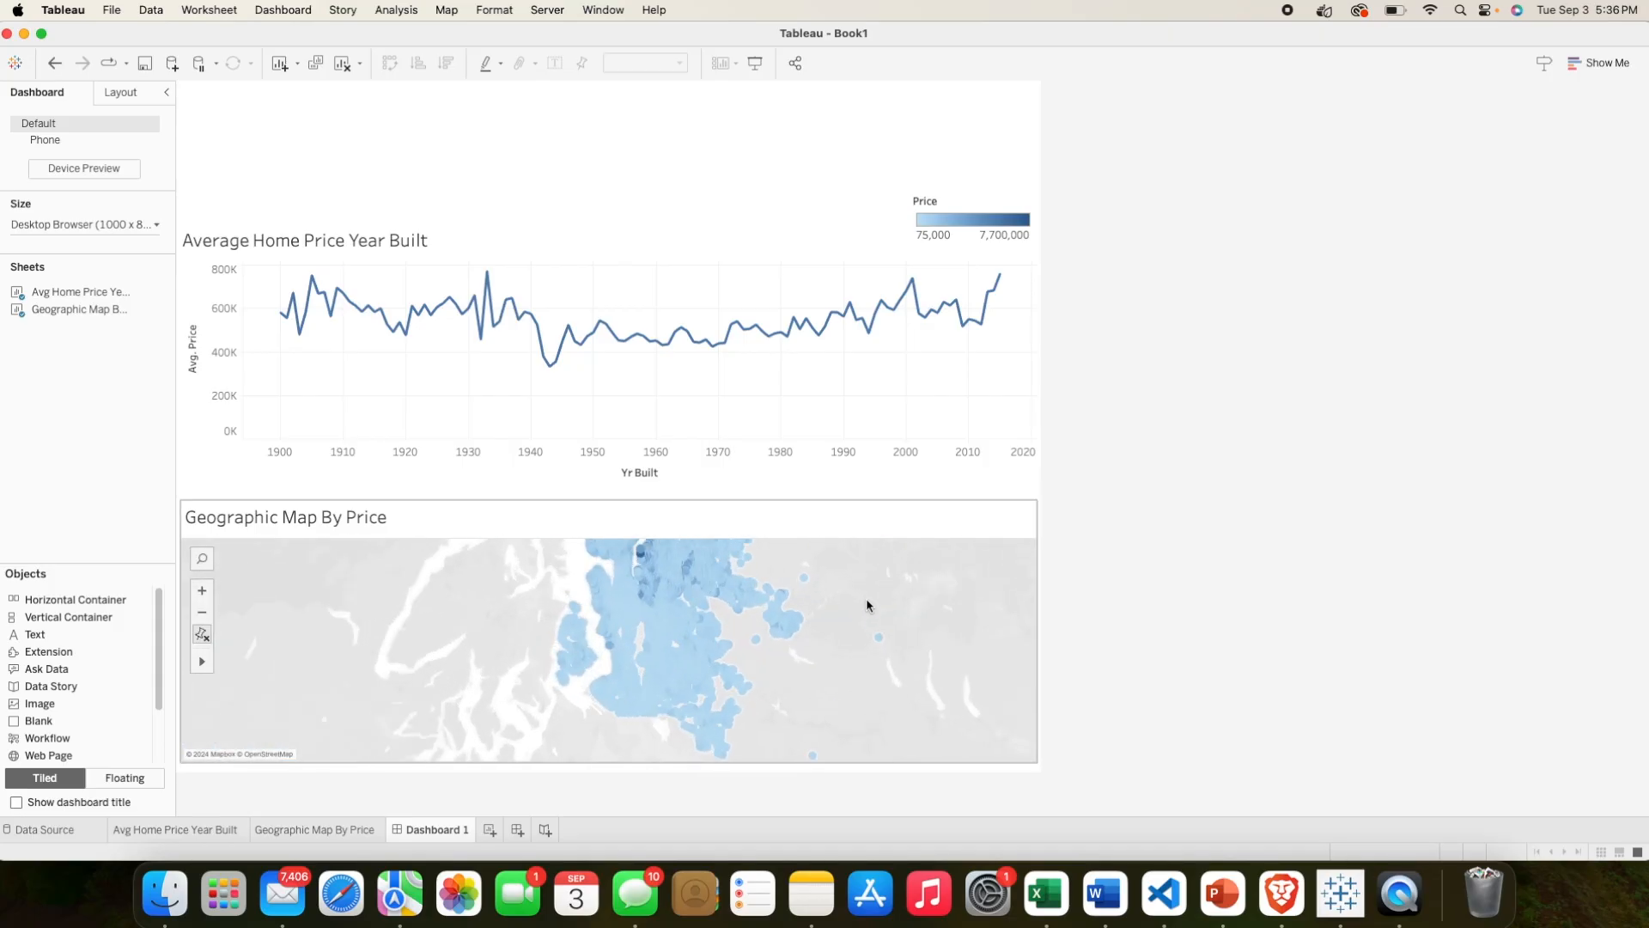
left_click(859, 631)
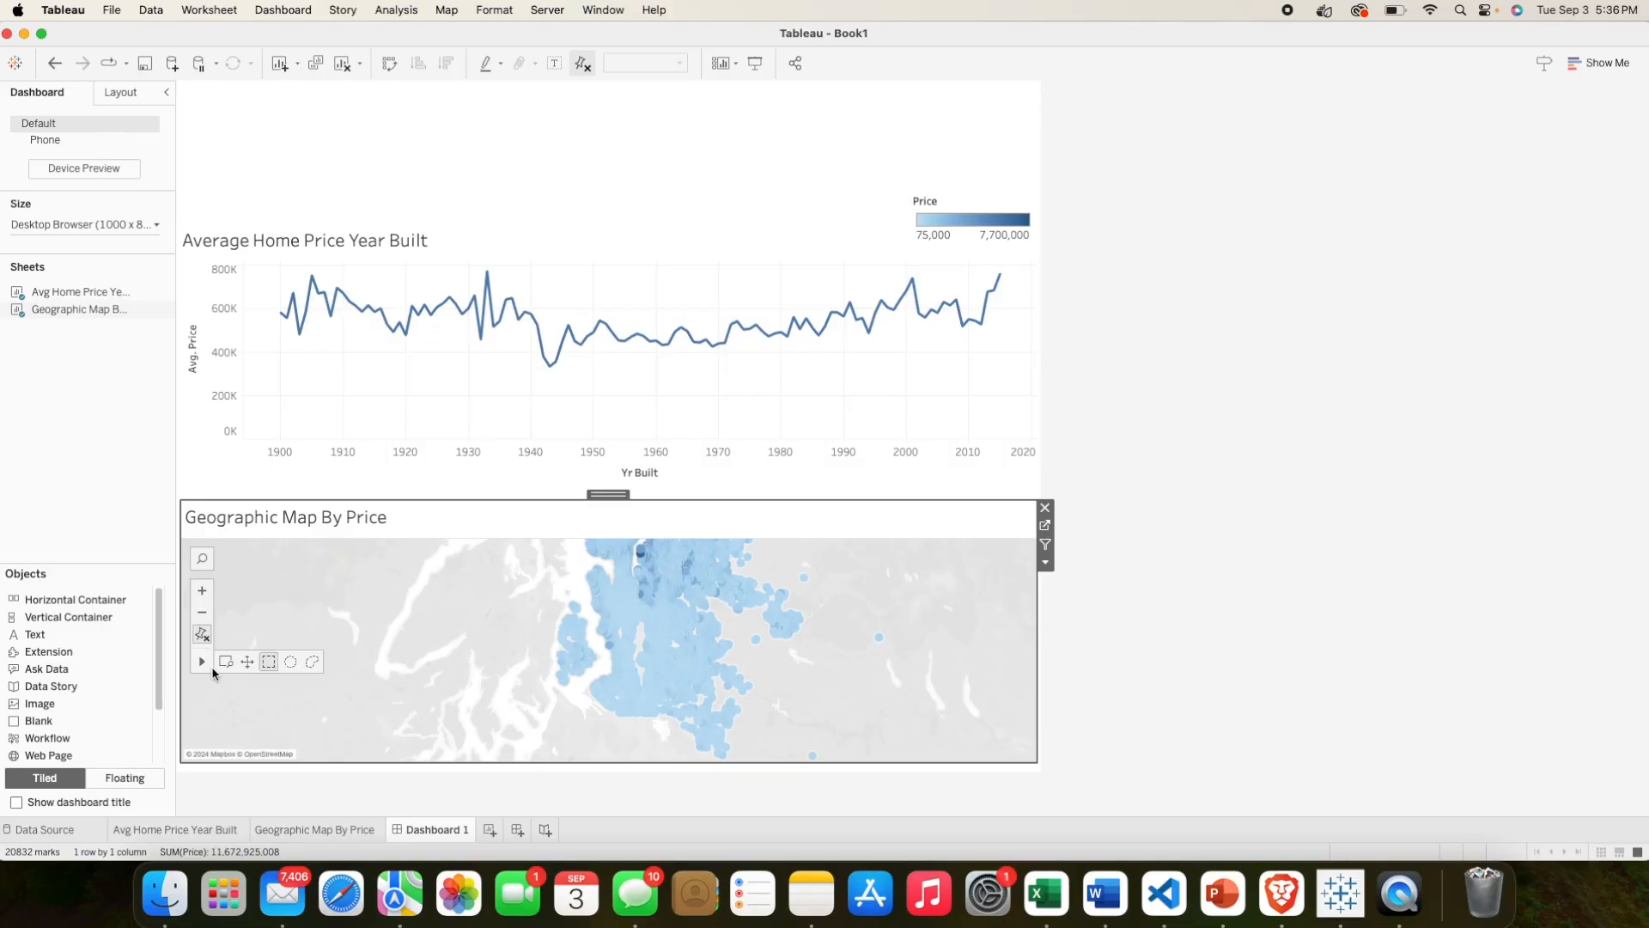
mouse_move(772, 636)
left_click_drag(854, 604, 831, 635)
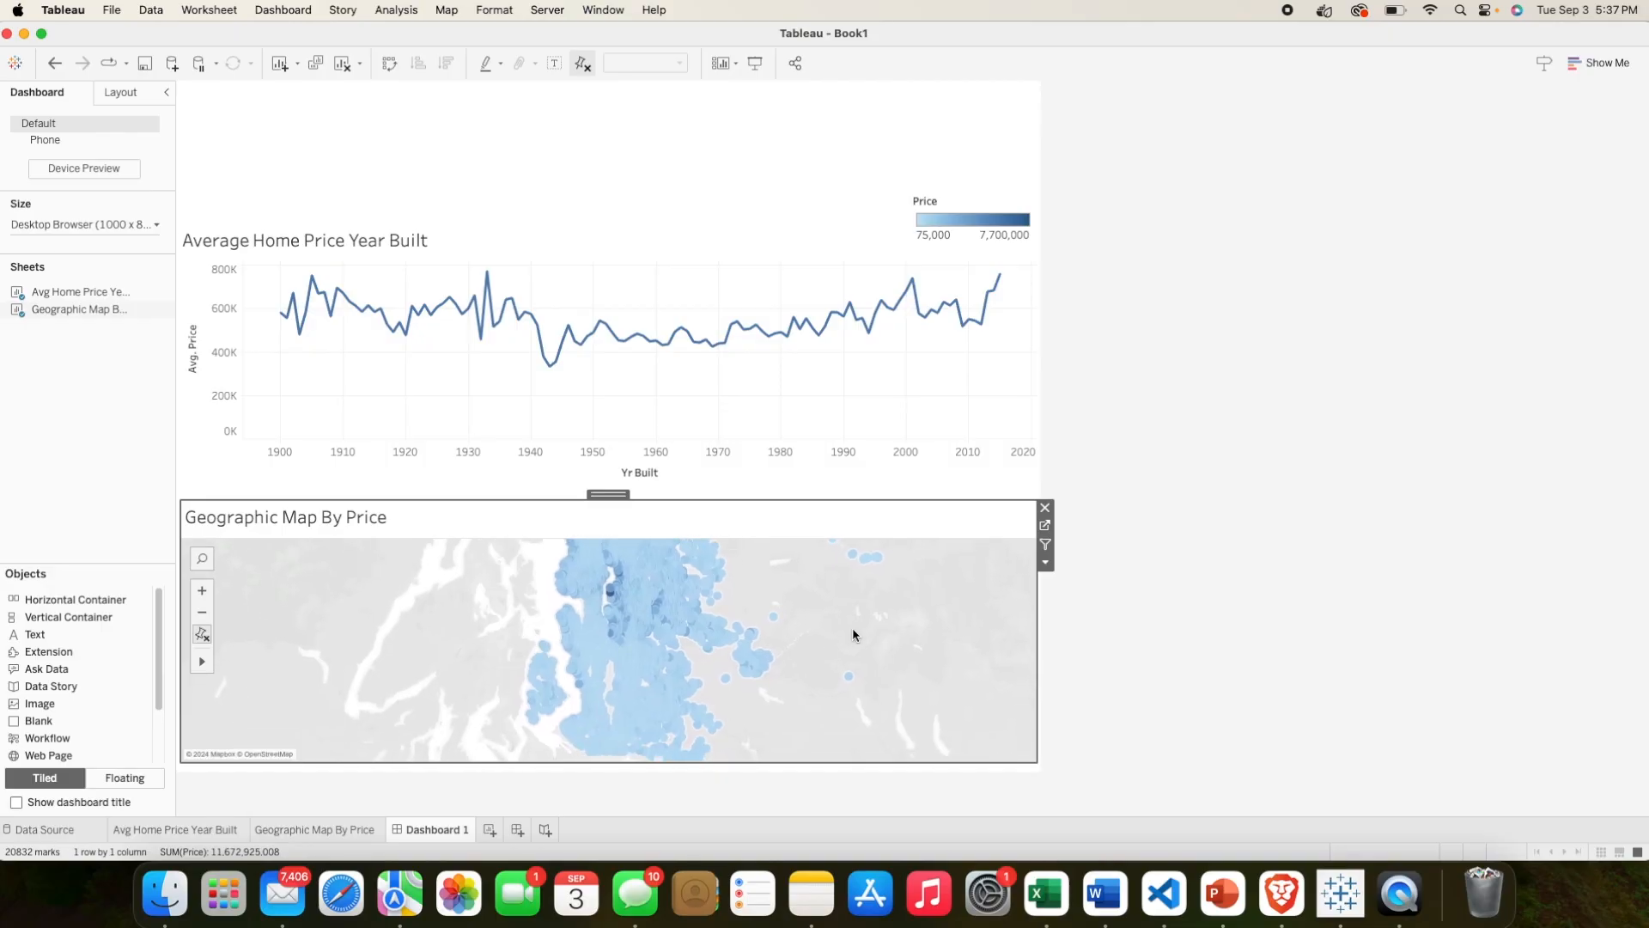
left_click(1131, 519)
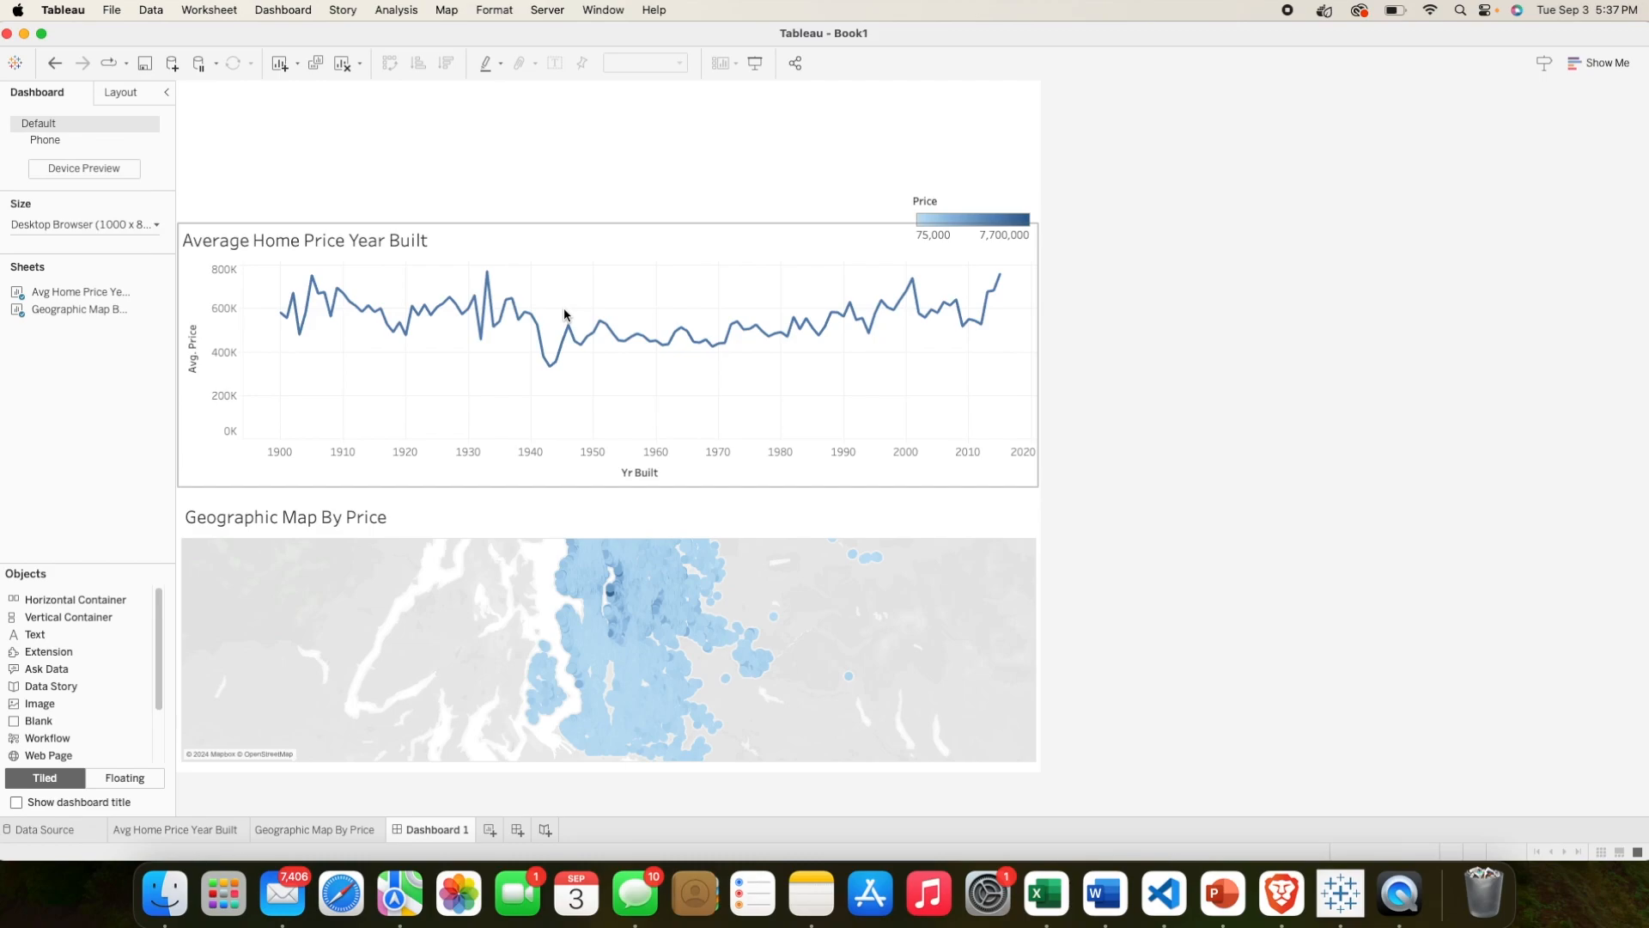
Step: Remove the empty layout container behind the floating charts from the dashboard
left_click(624, 255)
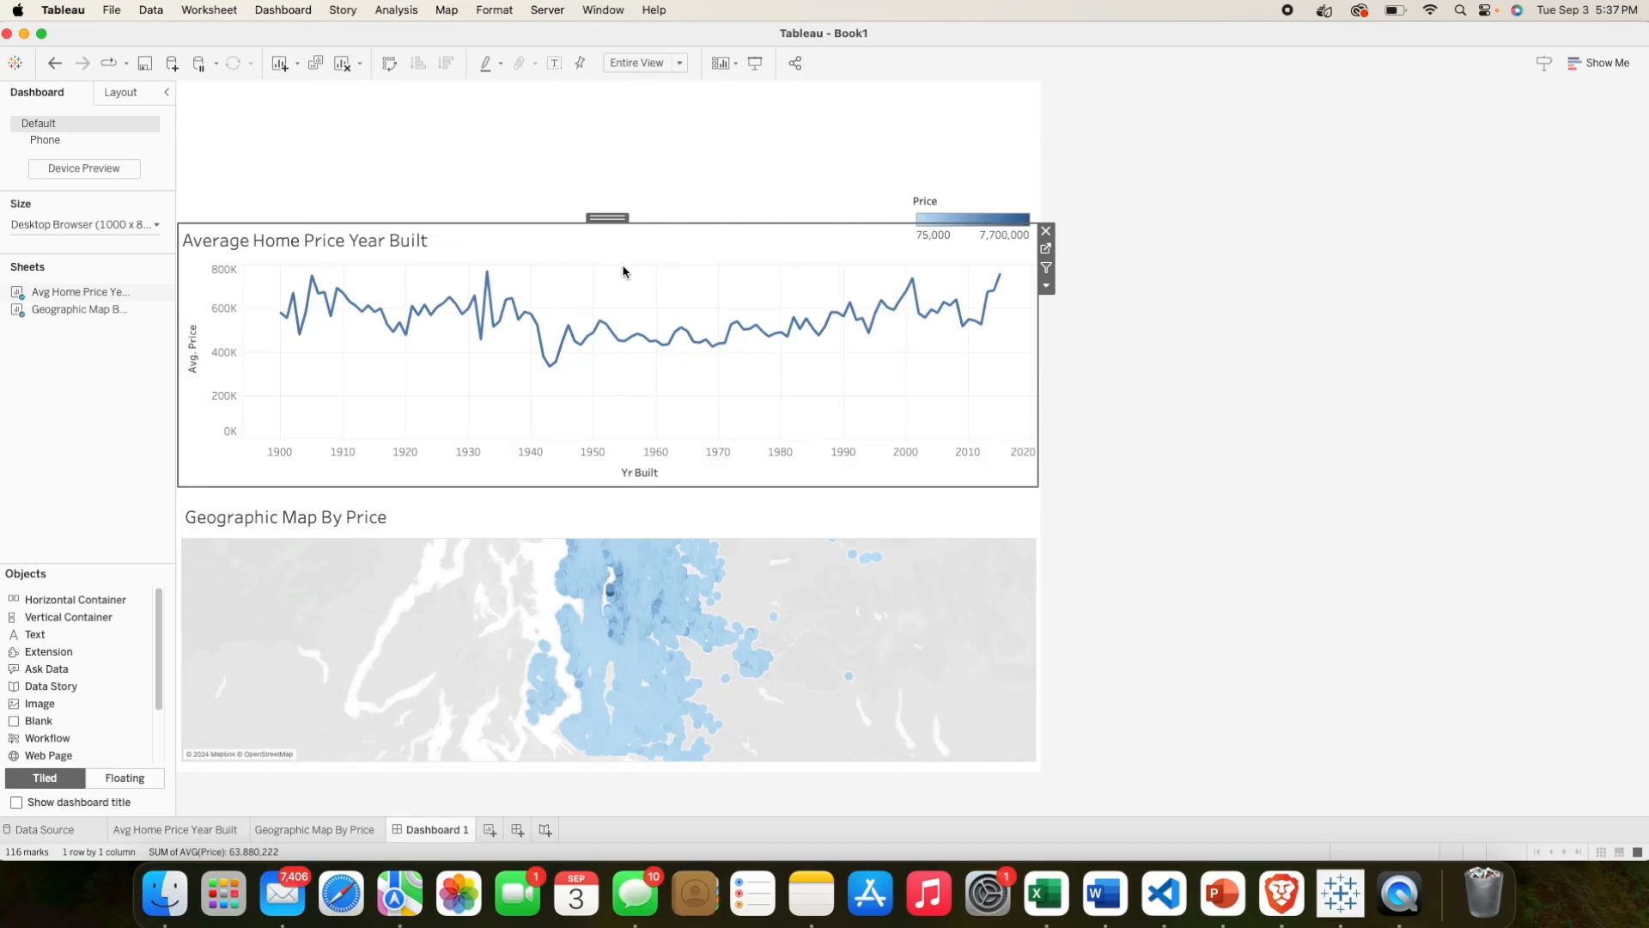
left_click(201, 829)
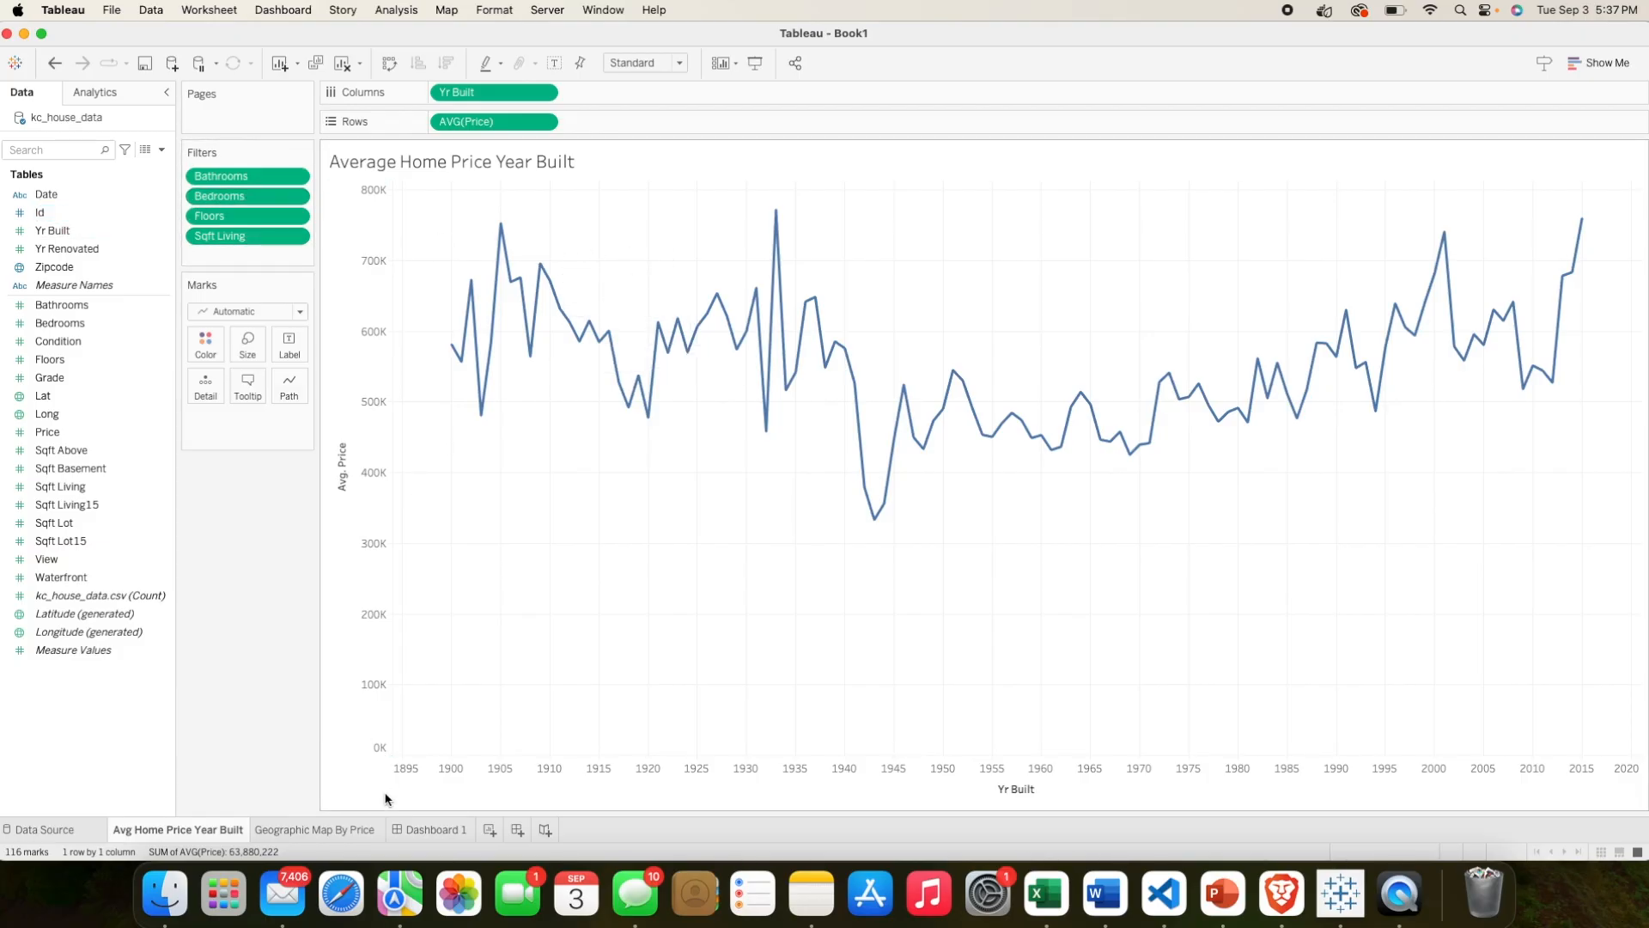
left_click(404, 827)
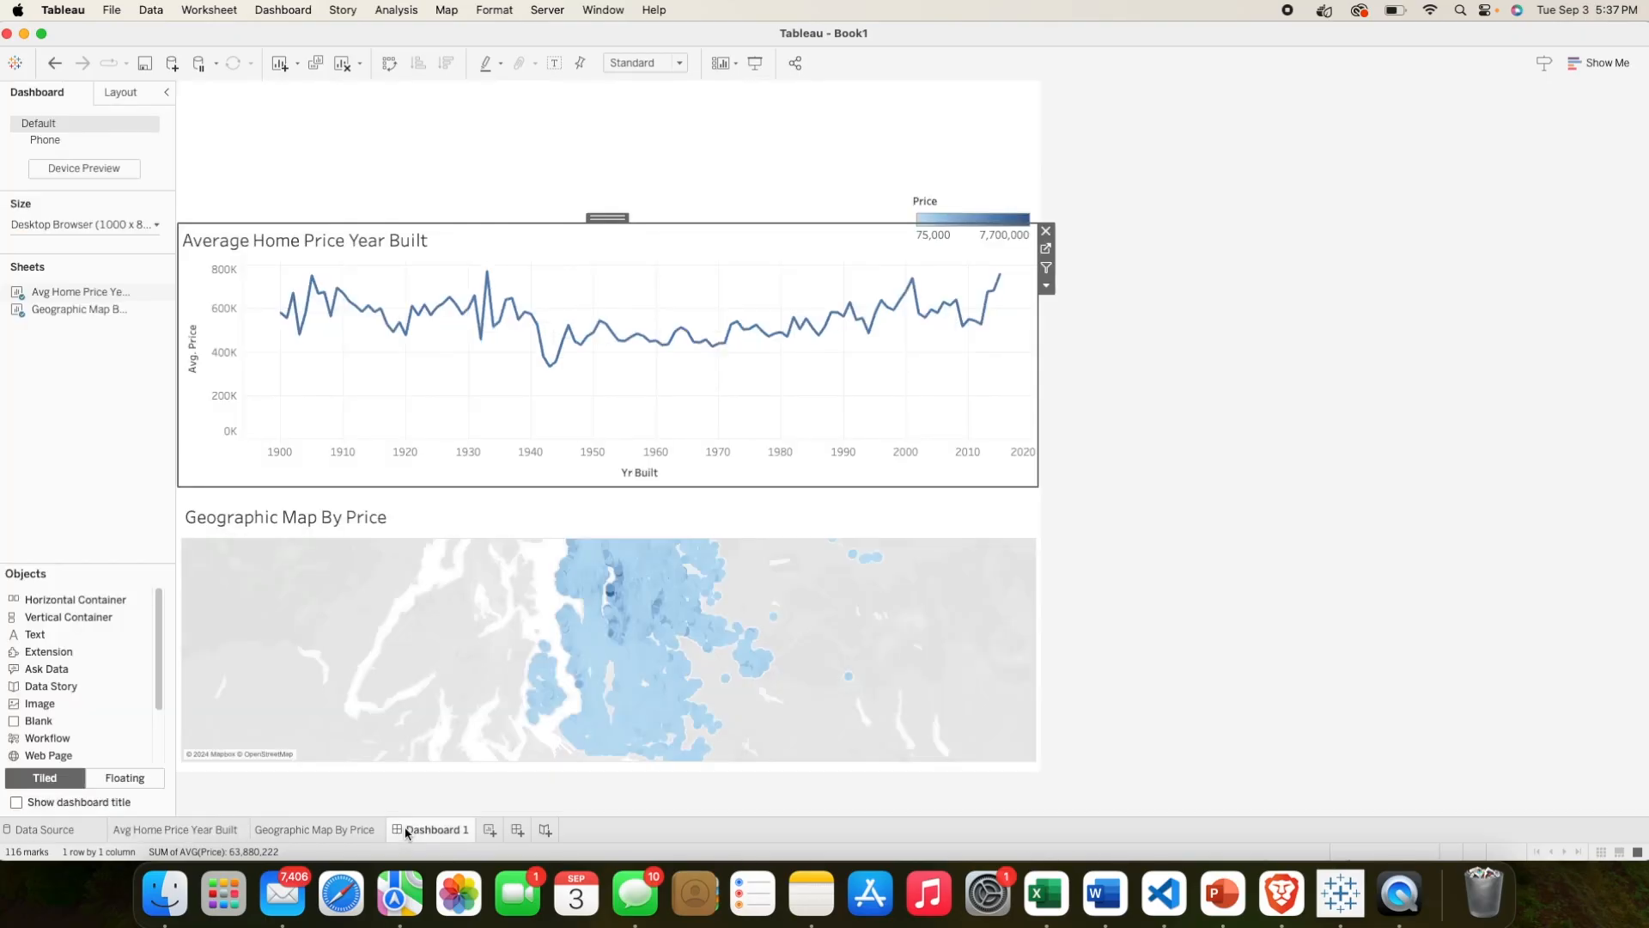
left_click(296, 184)
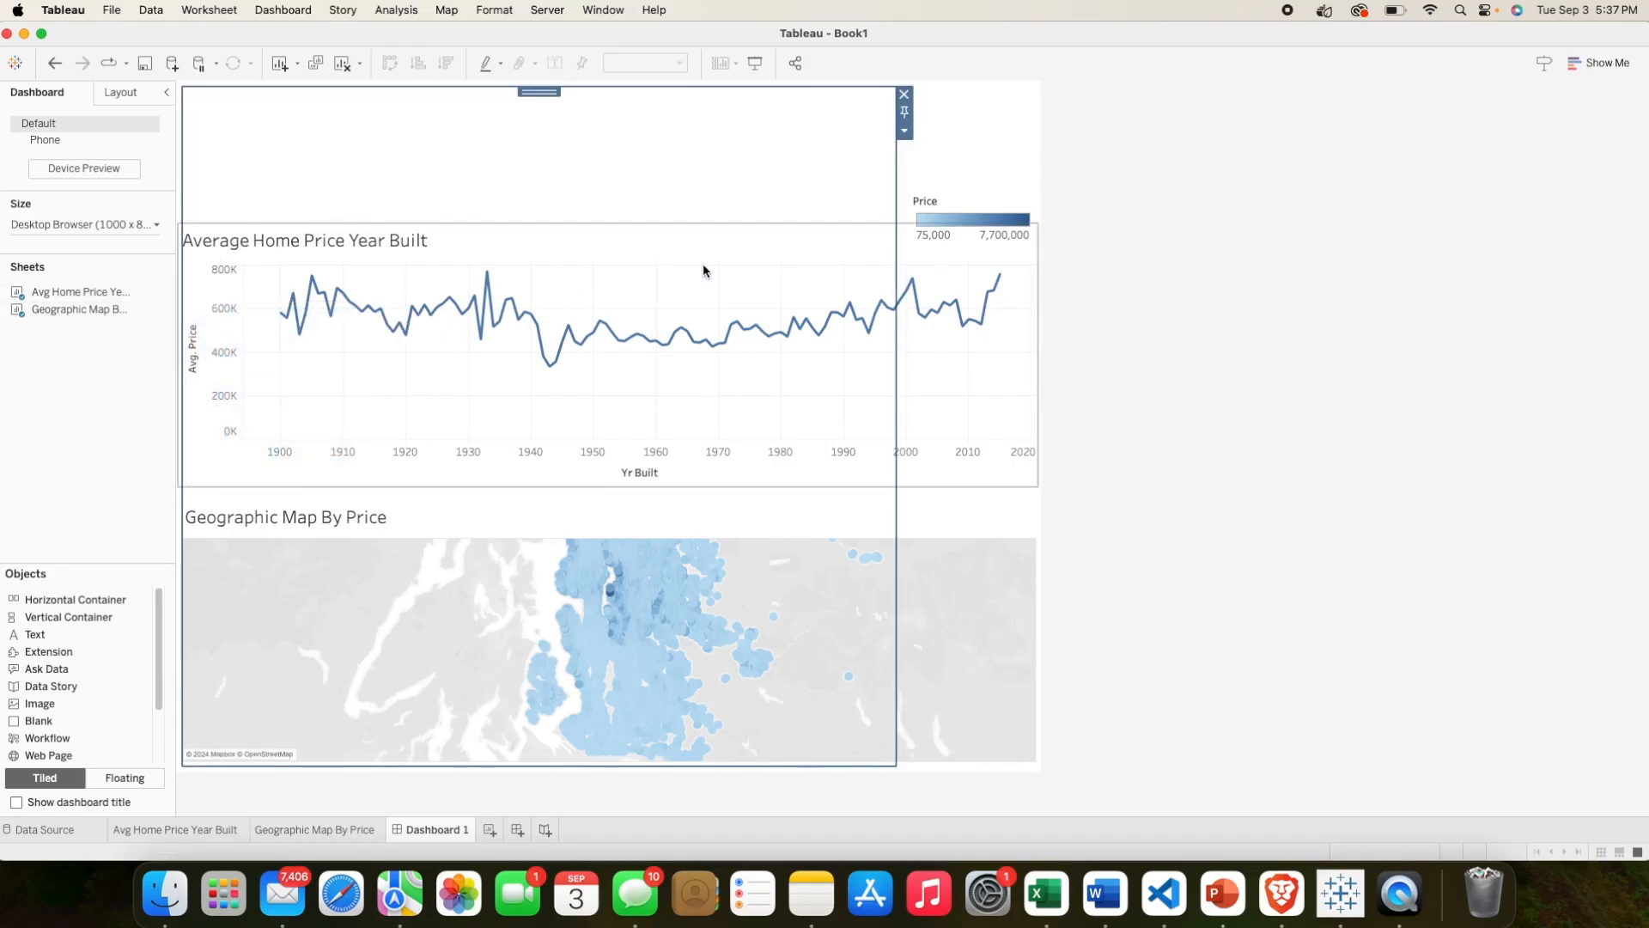
left_click(904, 102)
Step: Show the Bathrooms filter for the average home price chart and place it in the blank area at the dashboard's top
left_click(878, 249)
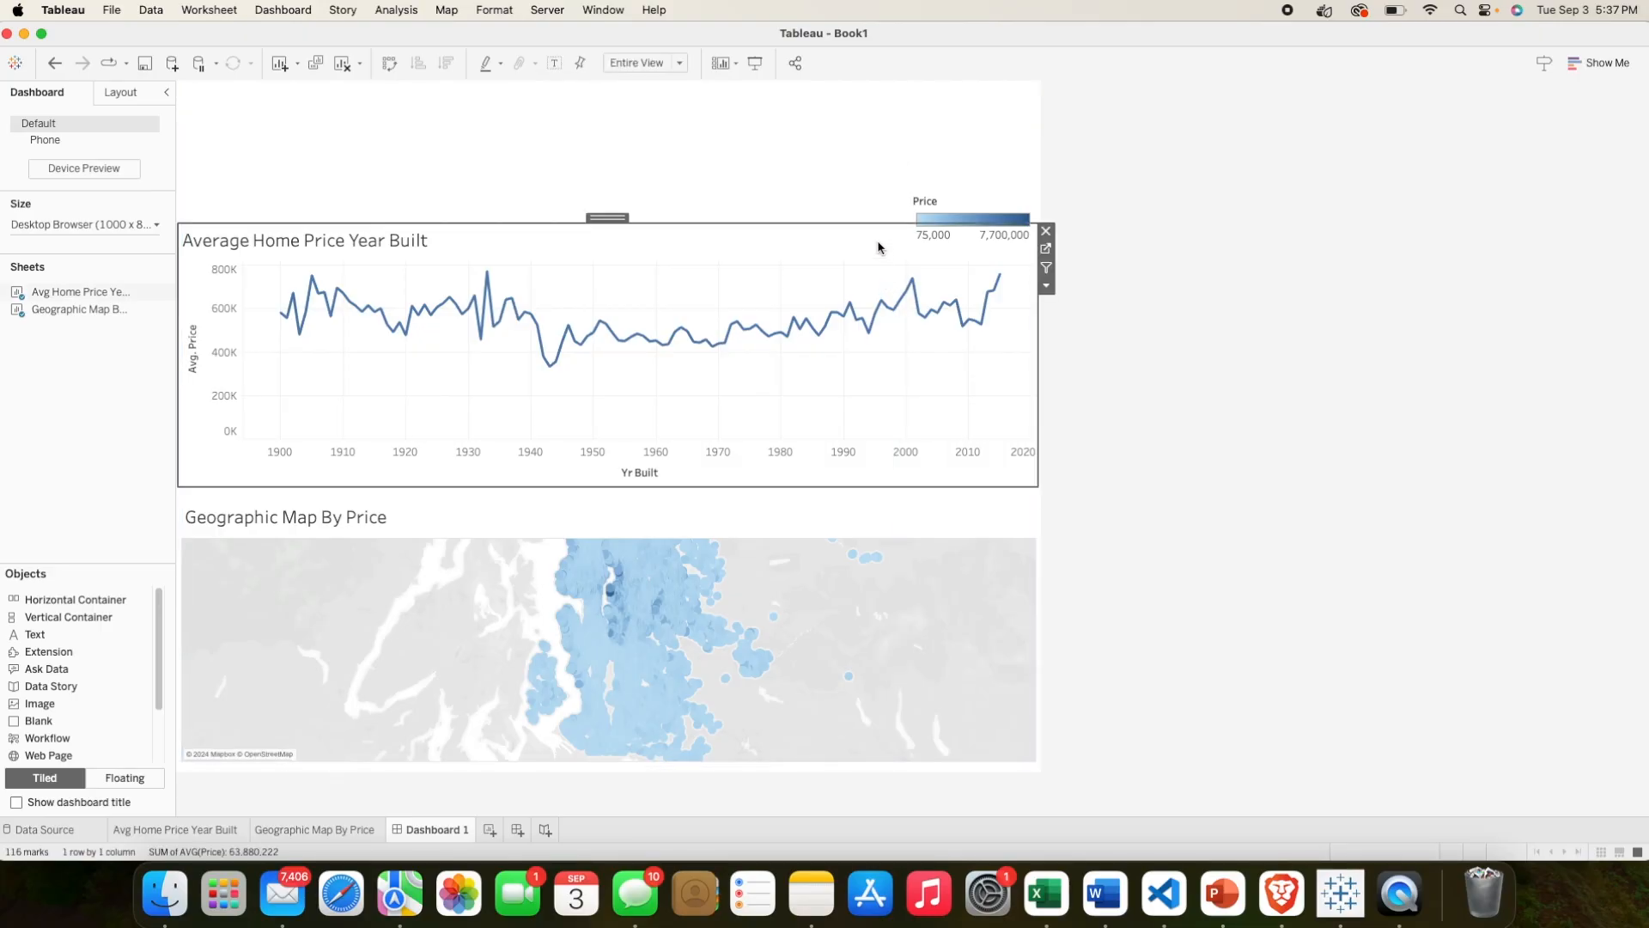
left_click(1047, 286)
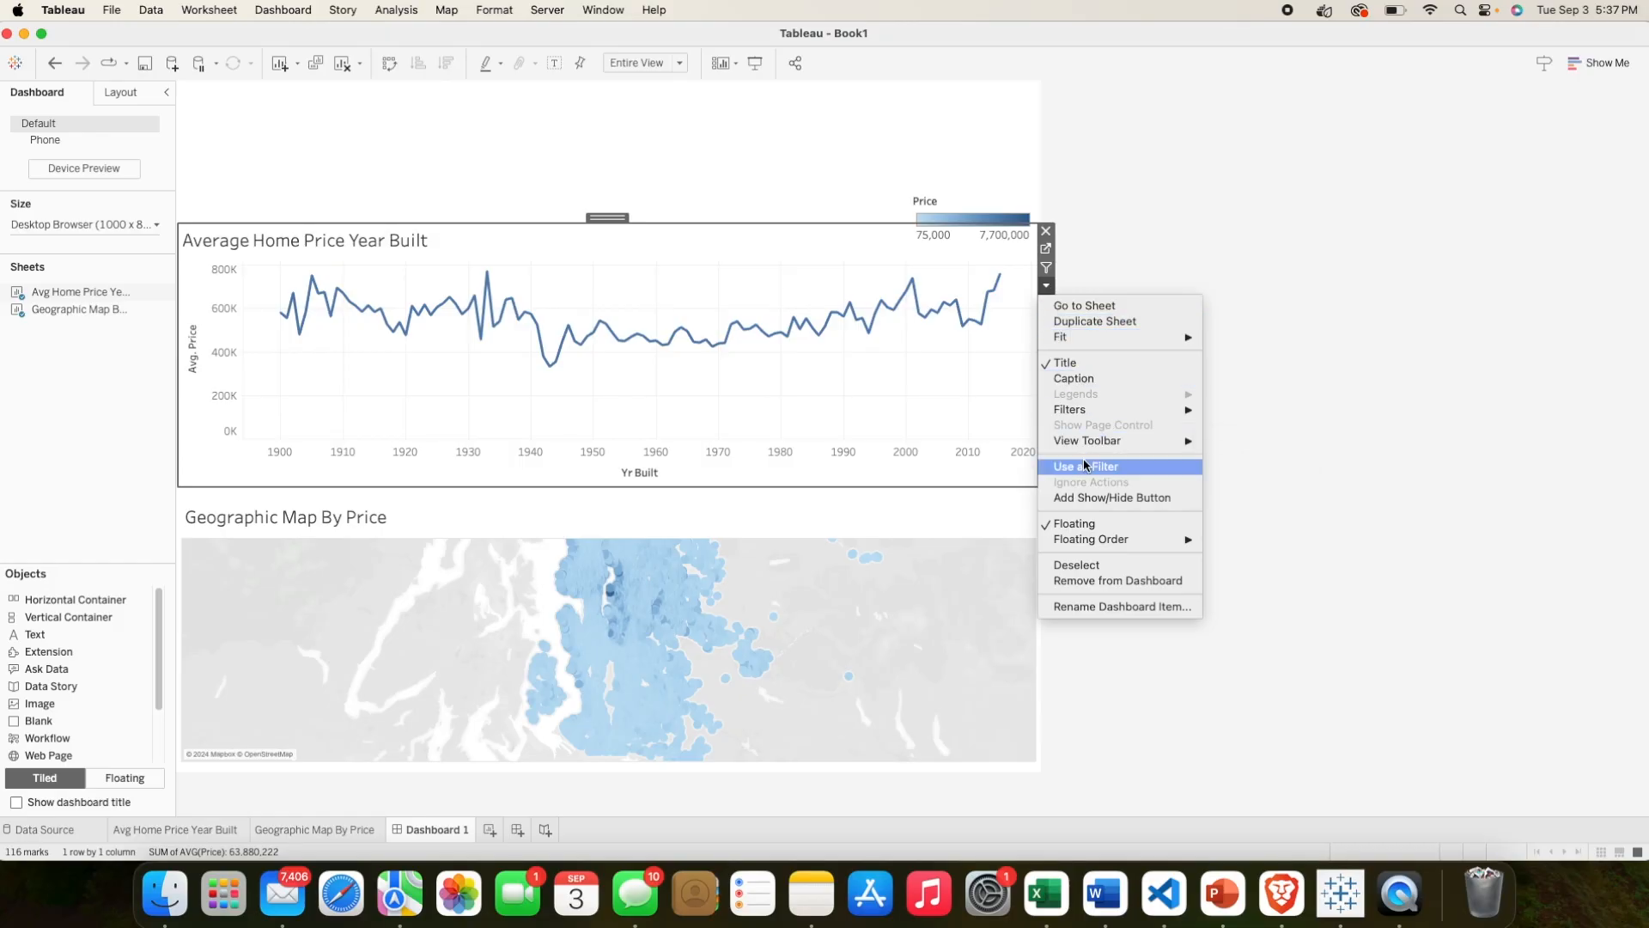
mouse_move(1102, 411)
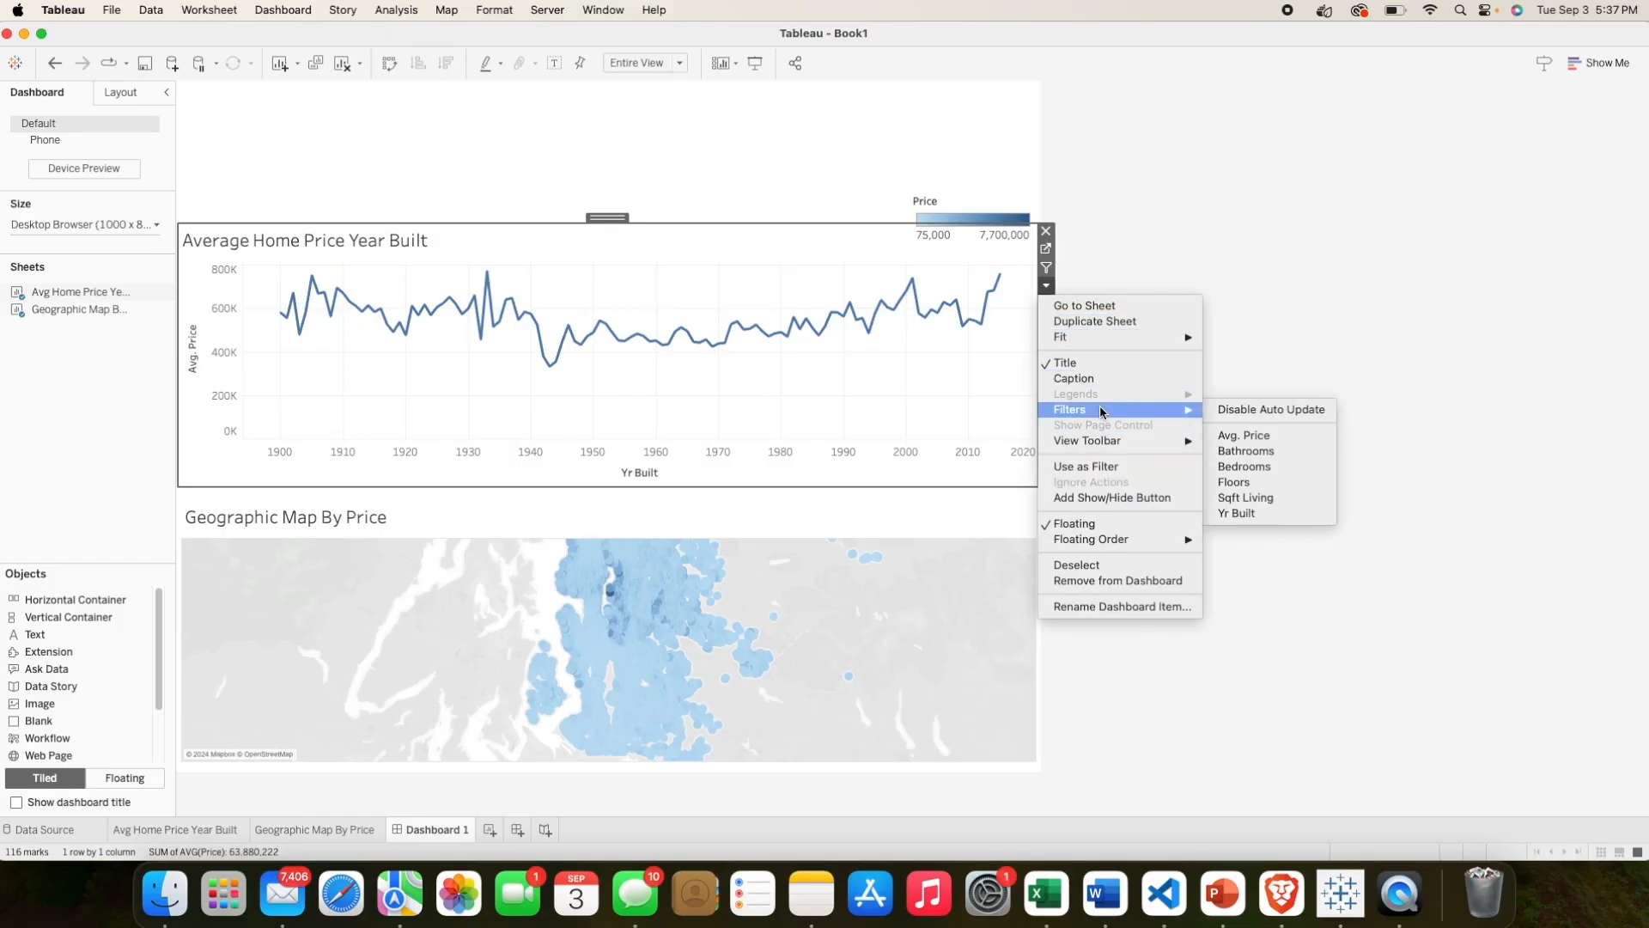
left_click(1242, 454)
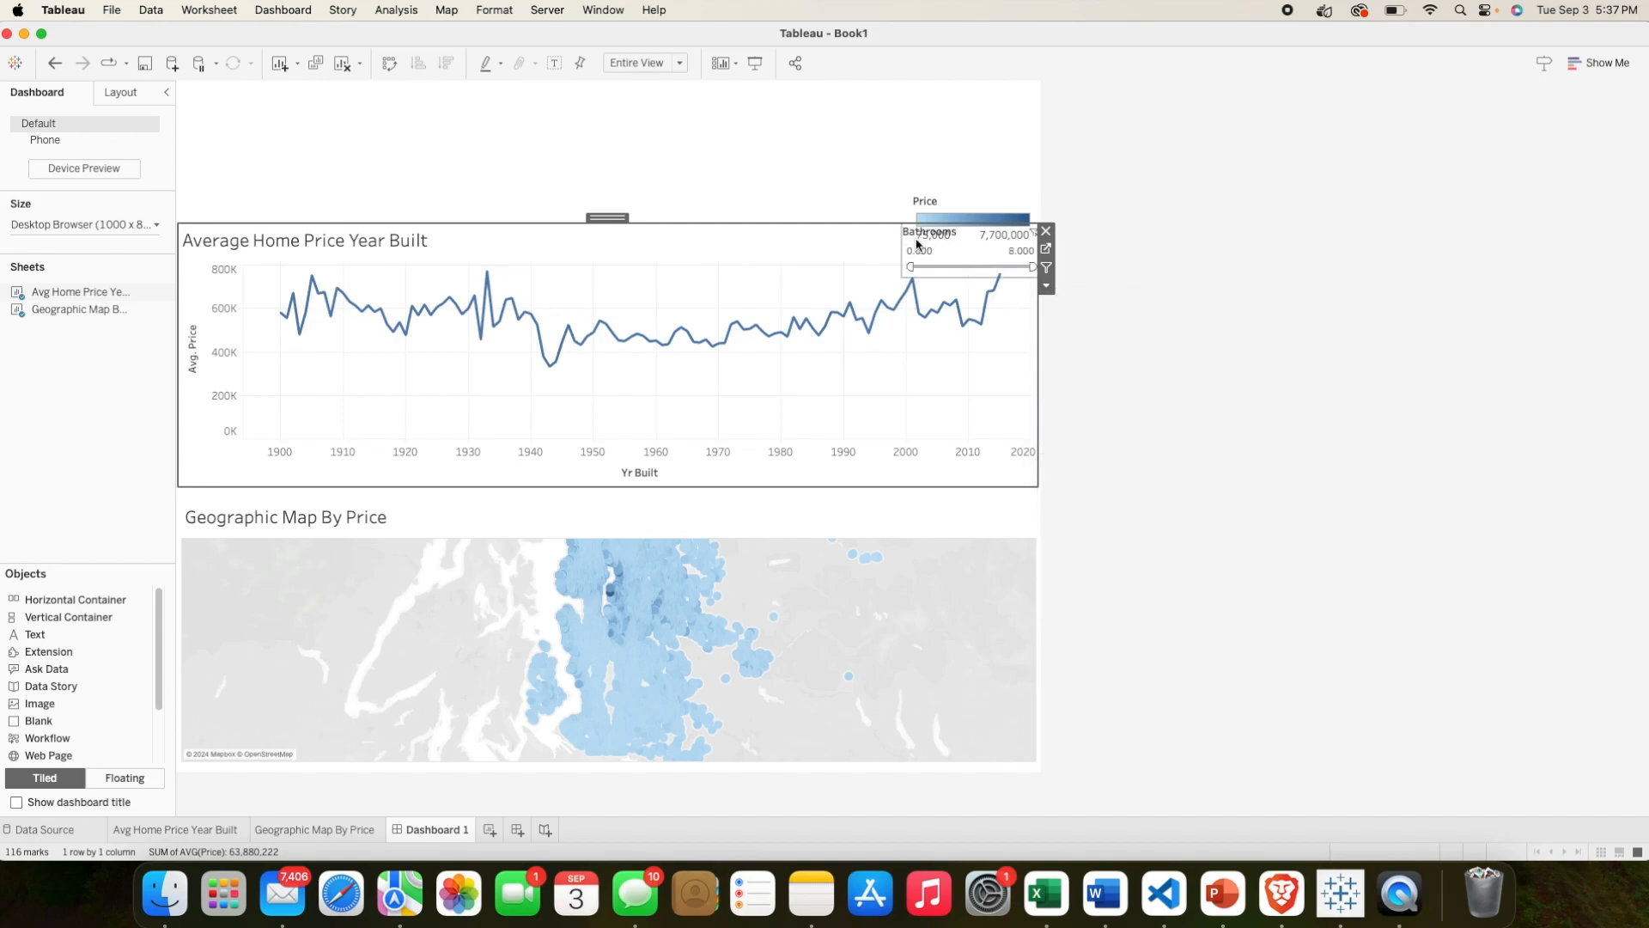
left_click_drag(908, 236, 478, 92)
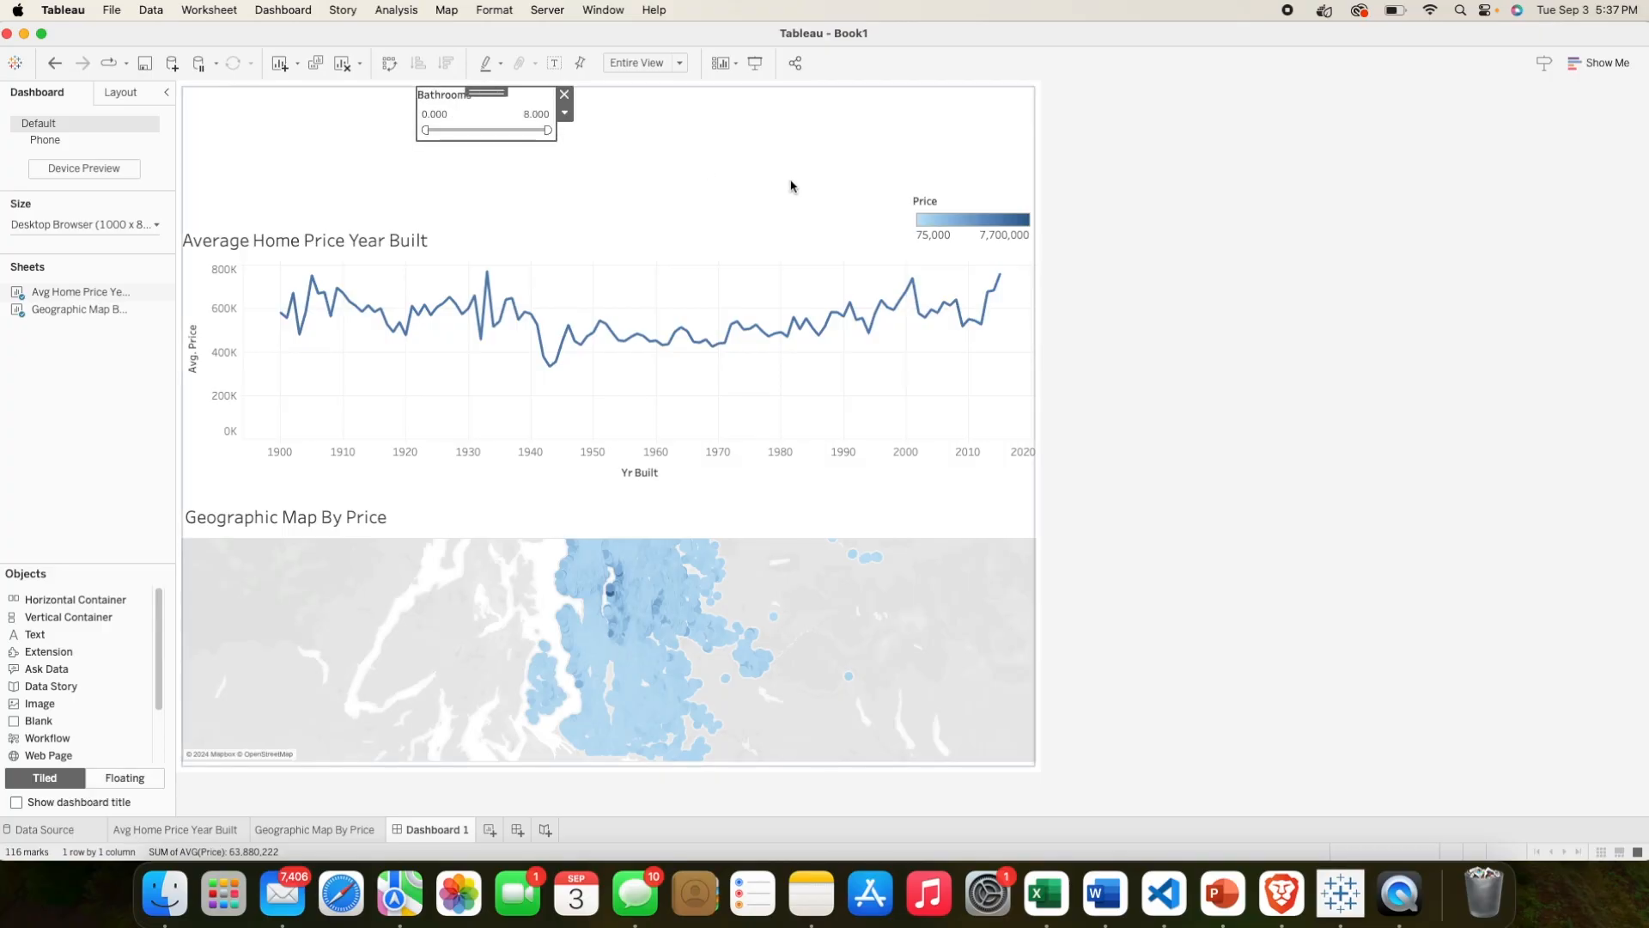
Step: Show the Bedrooms filter for the average home price chart and place it to the right of the Bathrooms filter
left_click(841, 252)
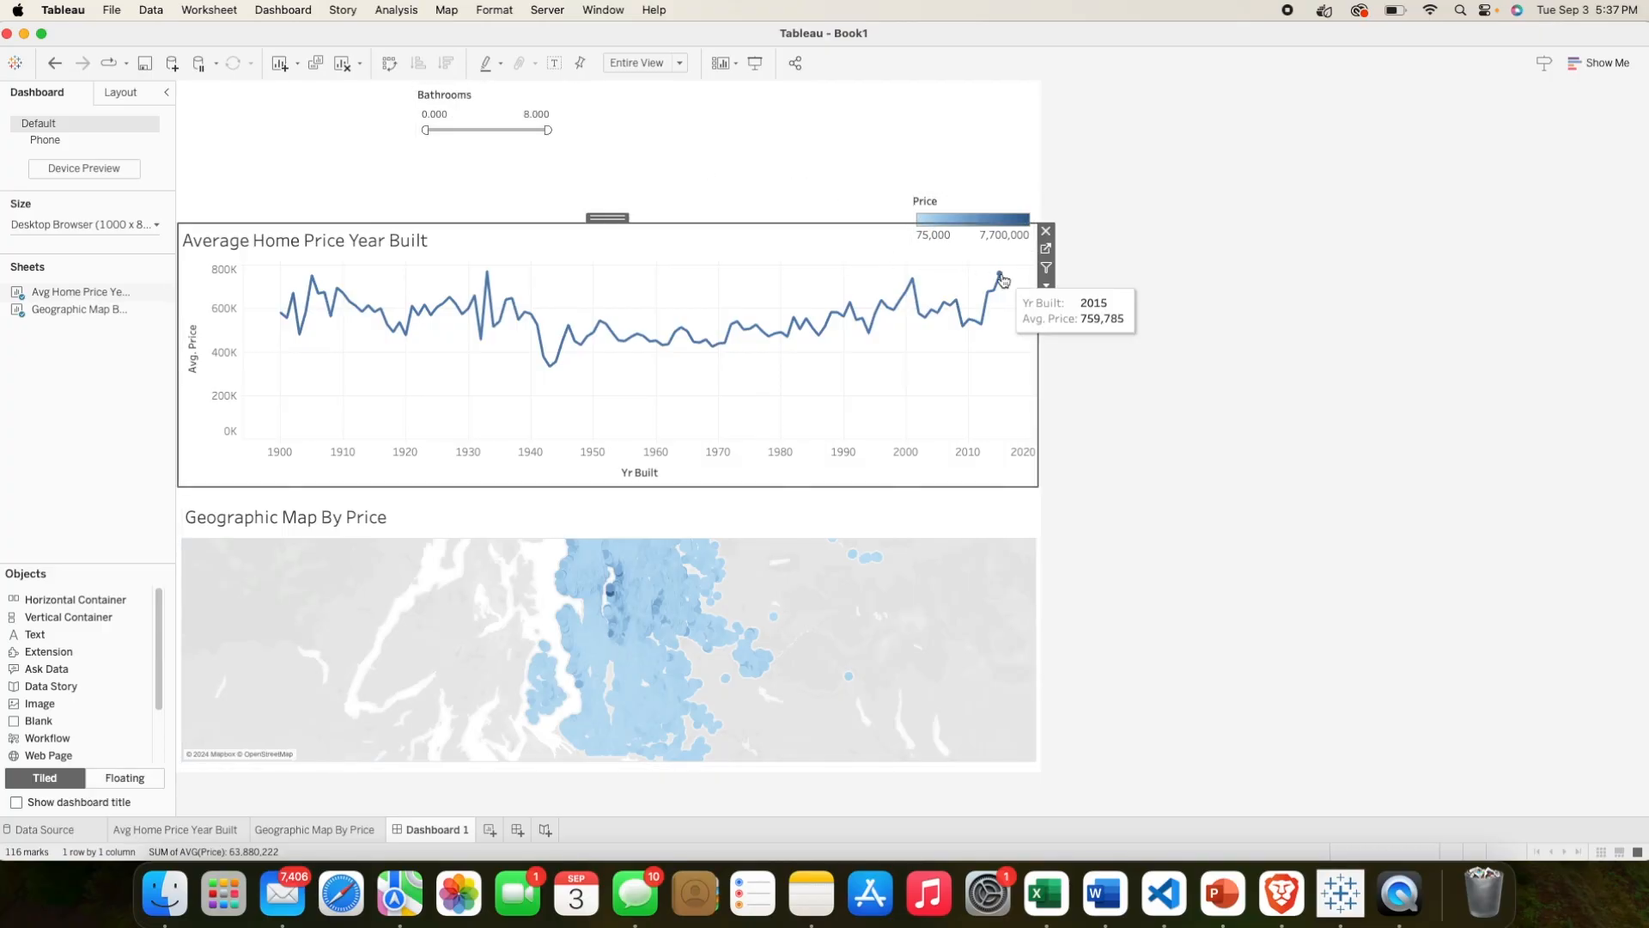
left_click(1054, 295)
left_click(940, 252)
left_click(826, 255)
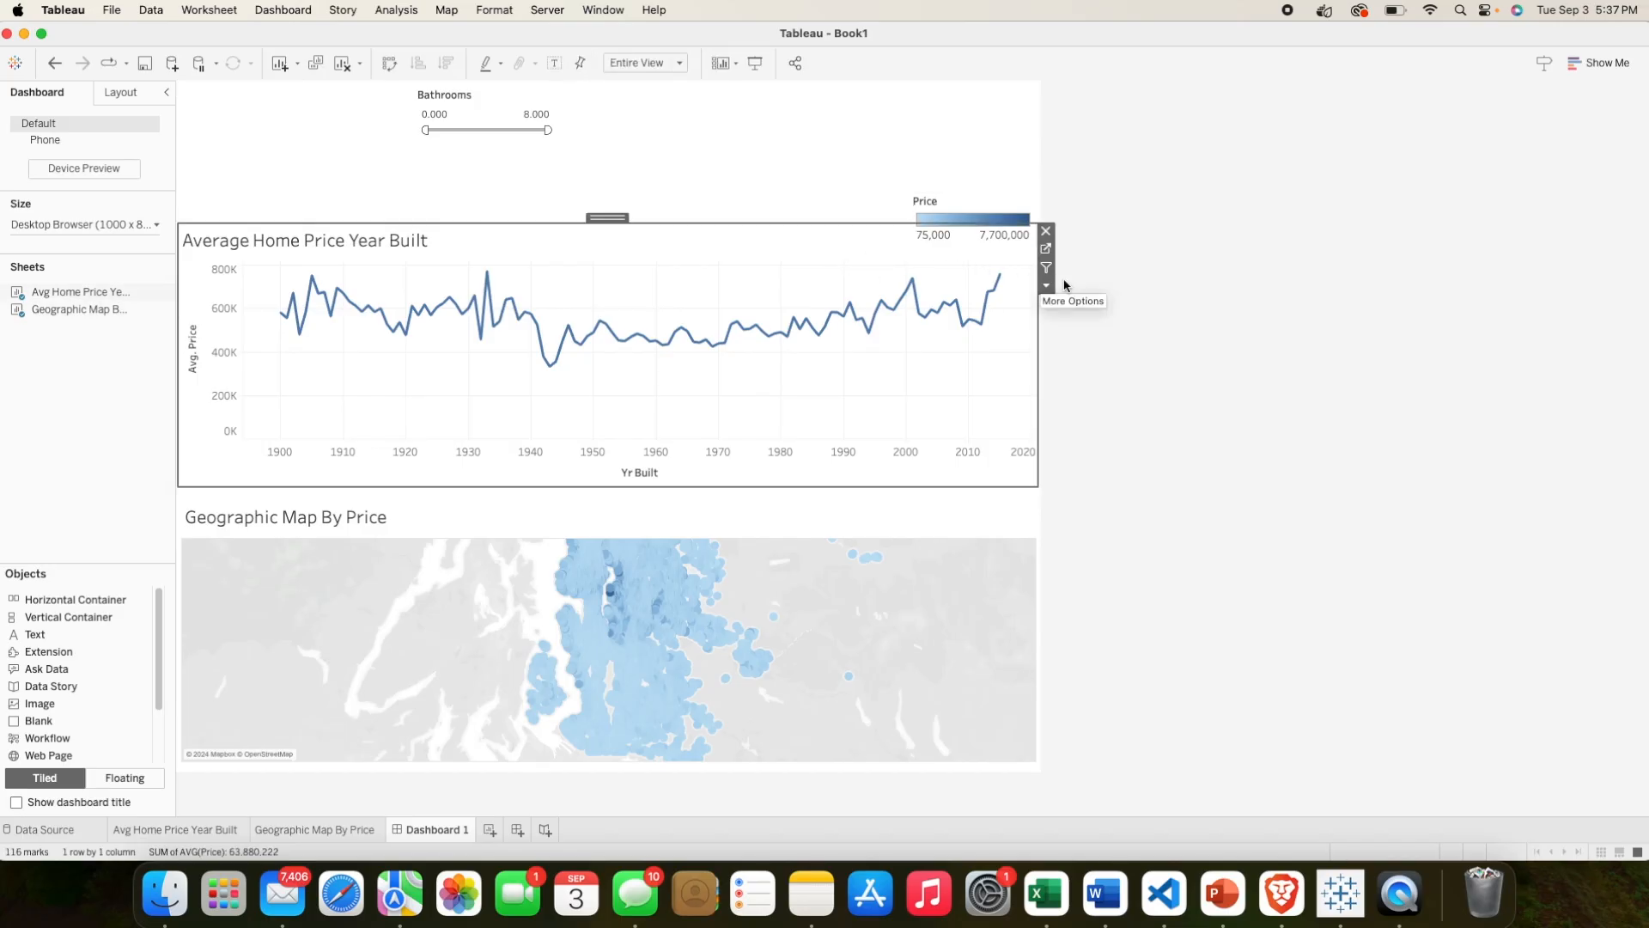
left_click(1047, 287)
mouse_move(1082, 409)
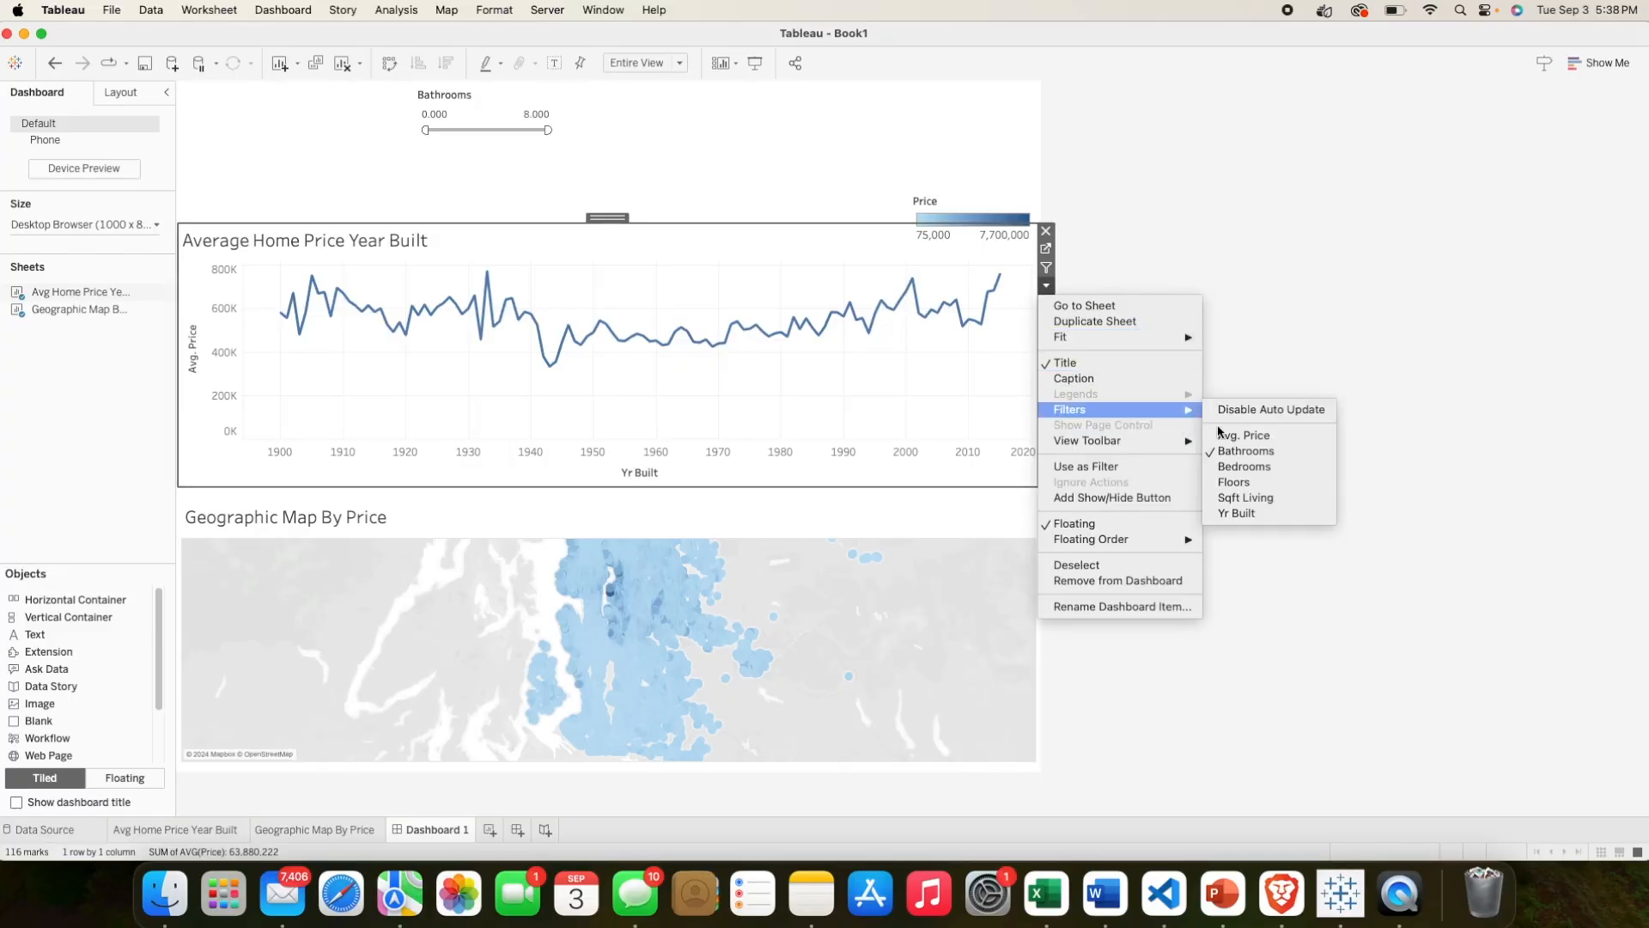
left_click(1243, 468)
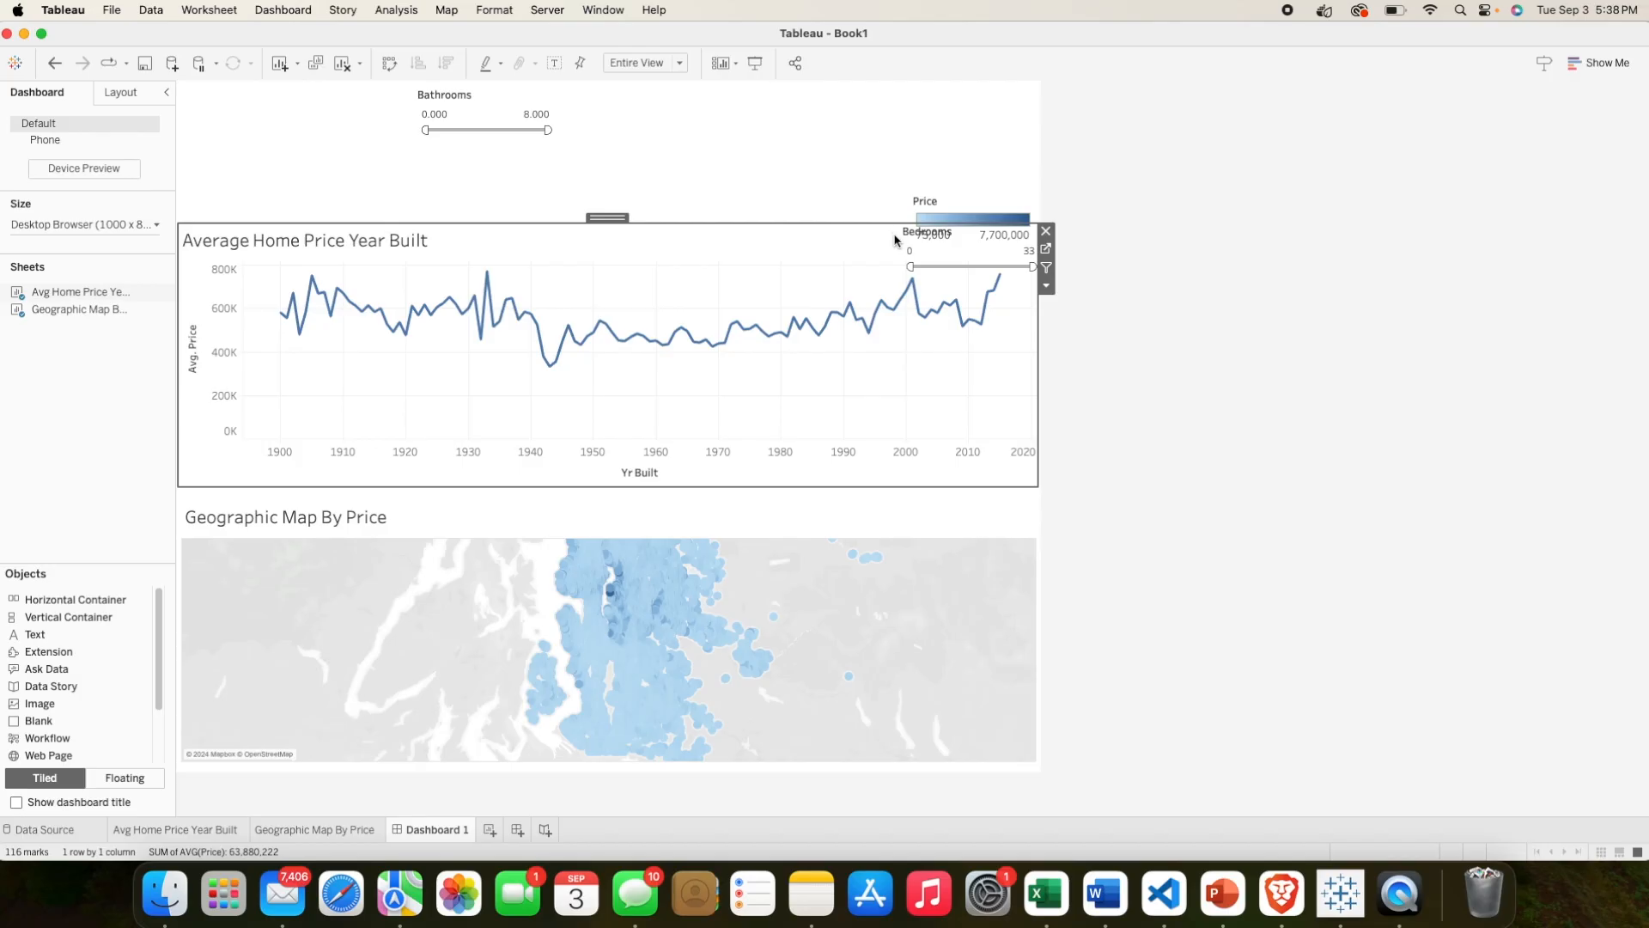
left_click(938, 251)
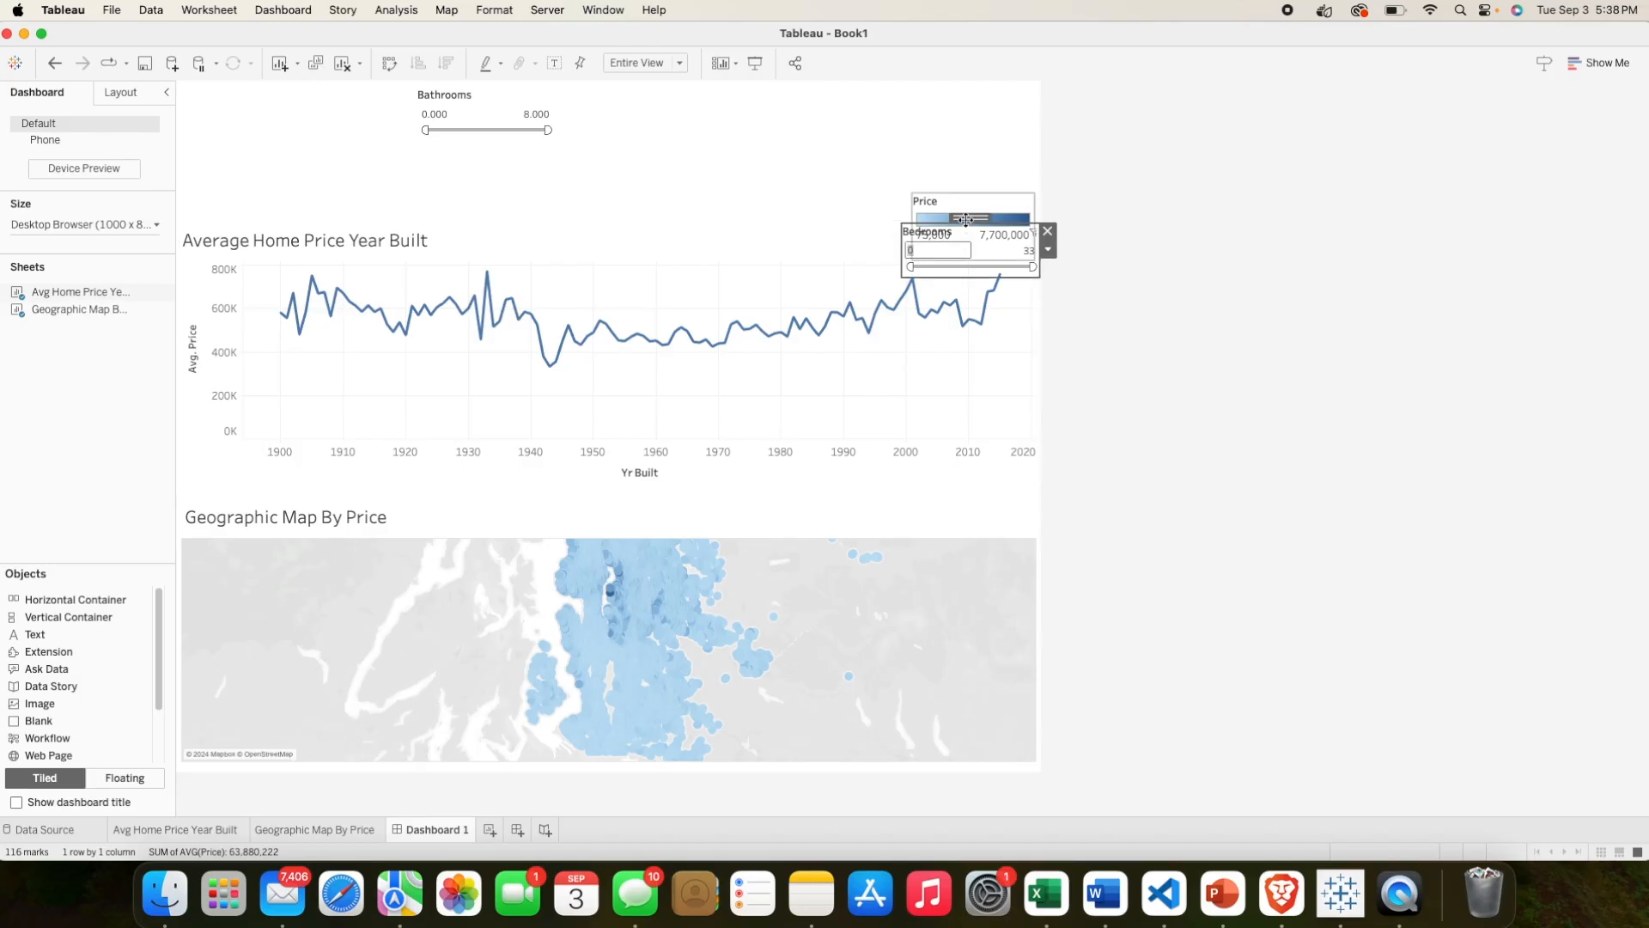
left_click_drag(966, 224, 672, 96)
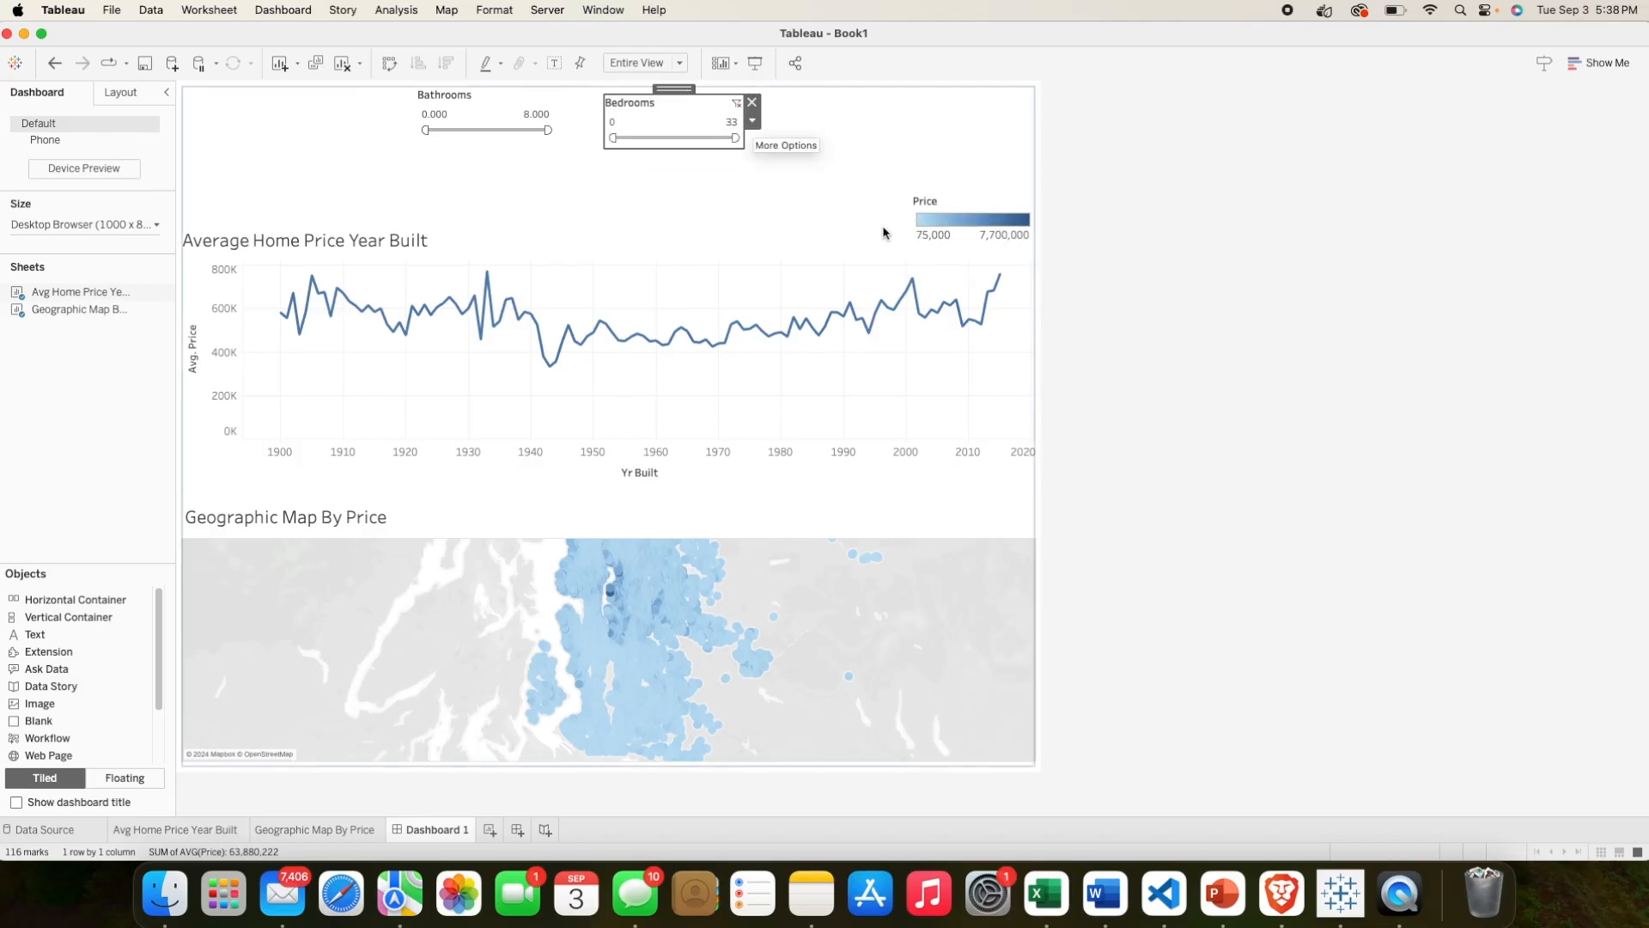
Step: Show the Floors filter for the average home price chart and place it to the right of the Bedrooms filter
left_click(817, 264)
left_click(1042, 290)
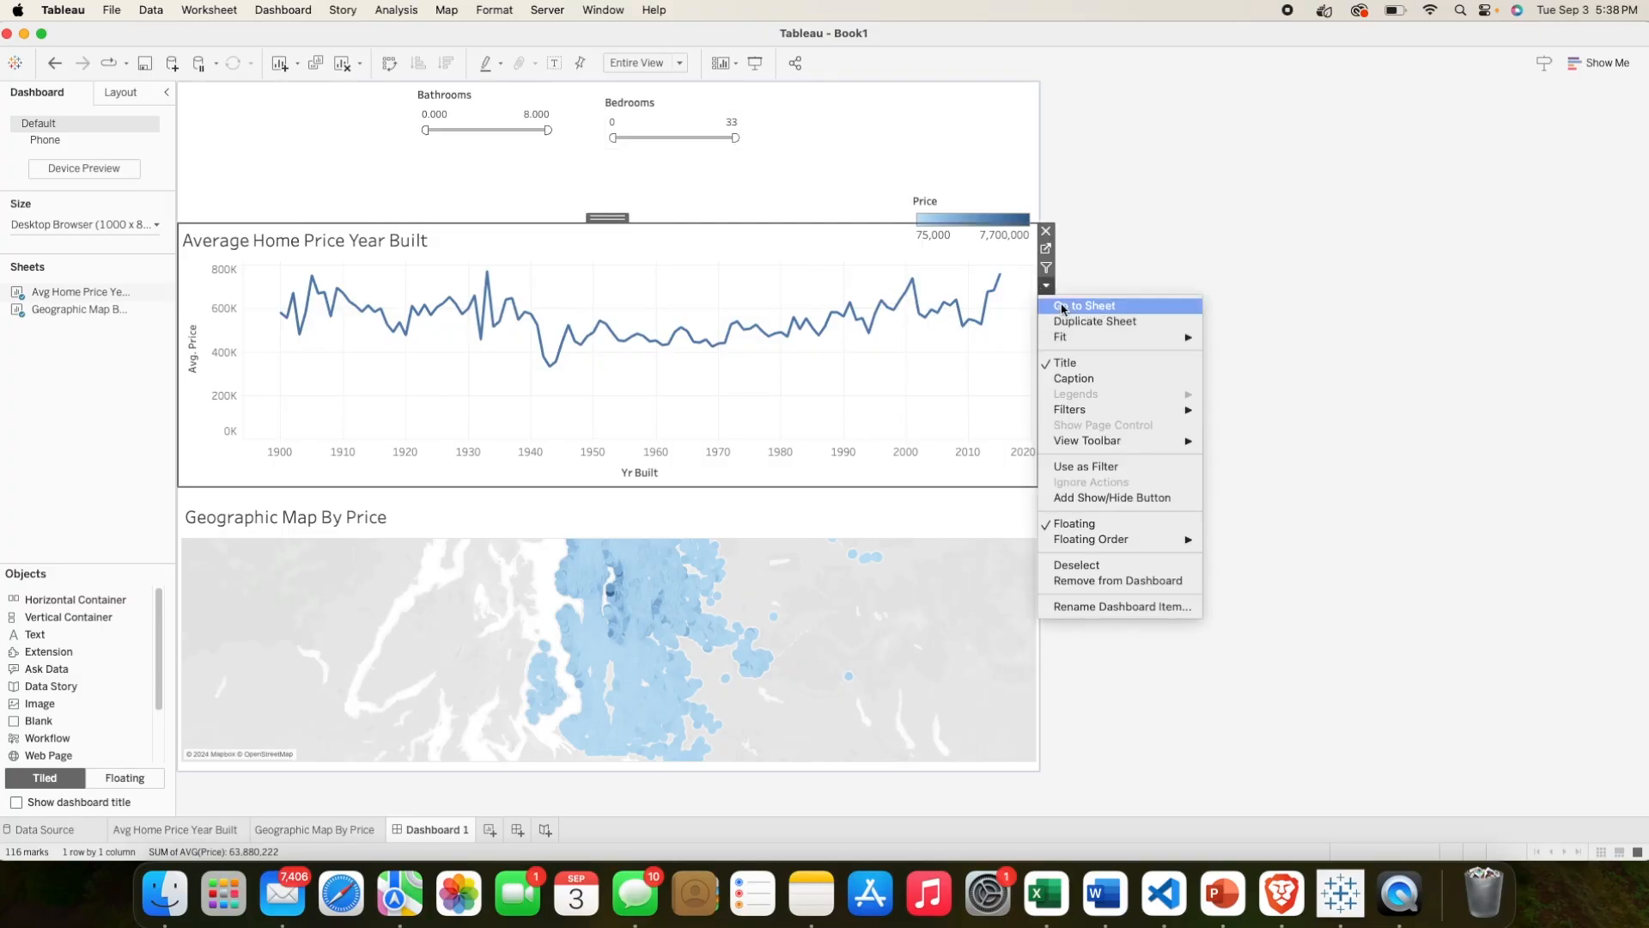
mouse_move(1133, 460)
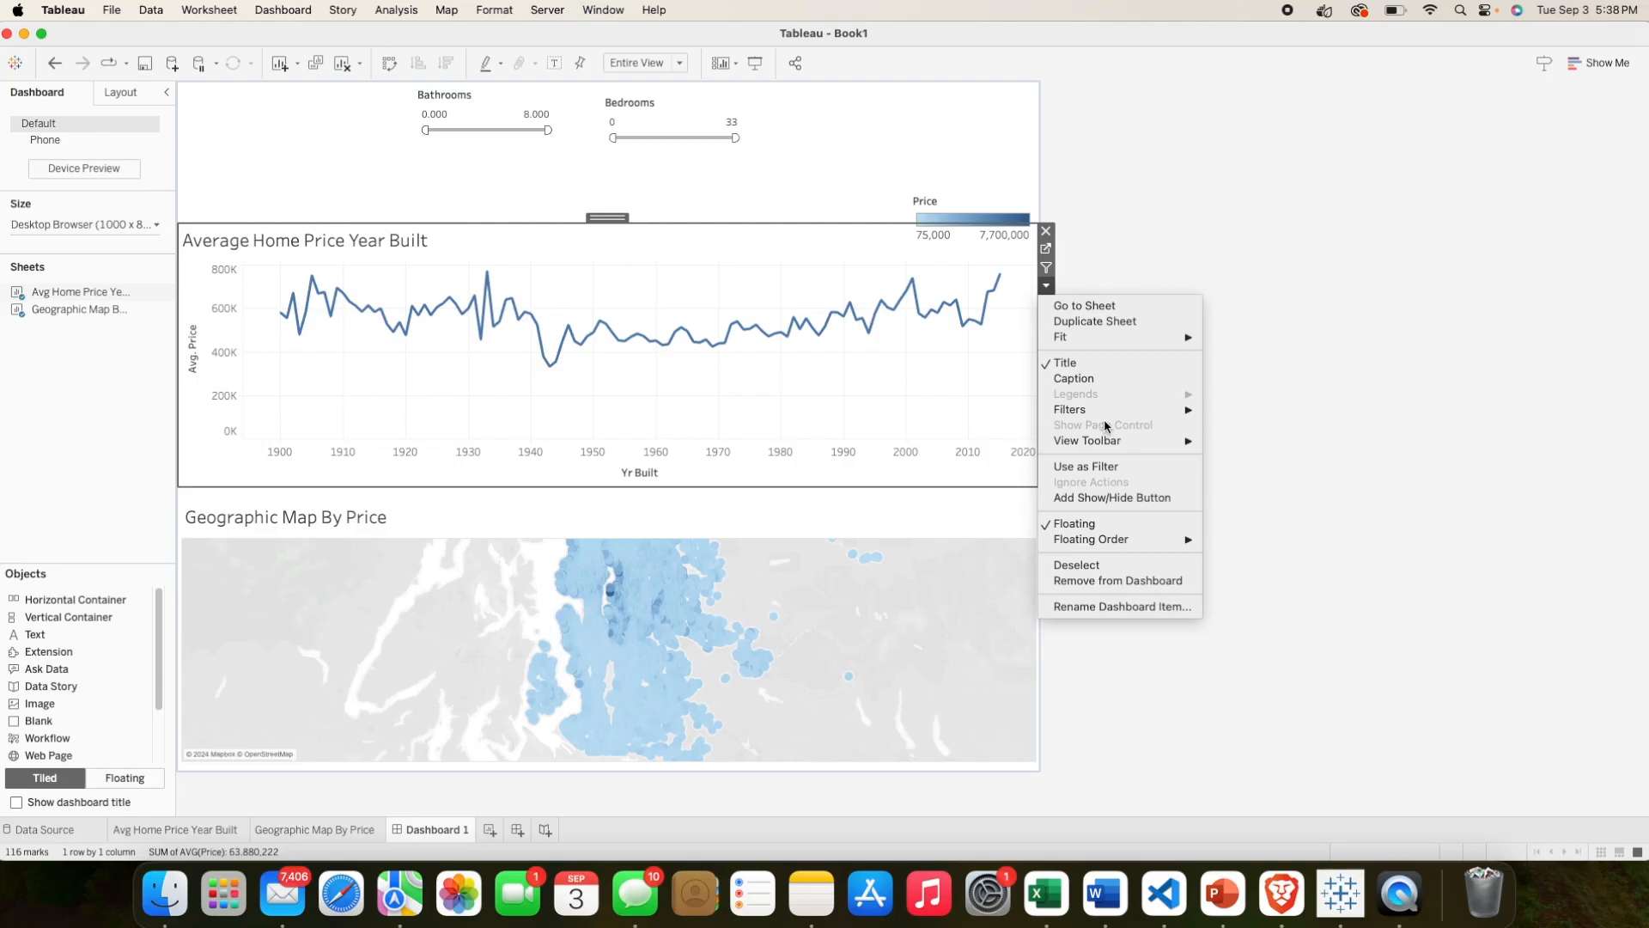
mouse_move(1097, 412)
left_click(1256, 481)
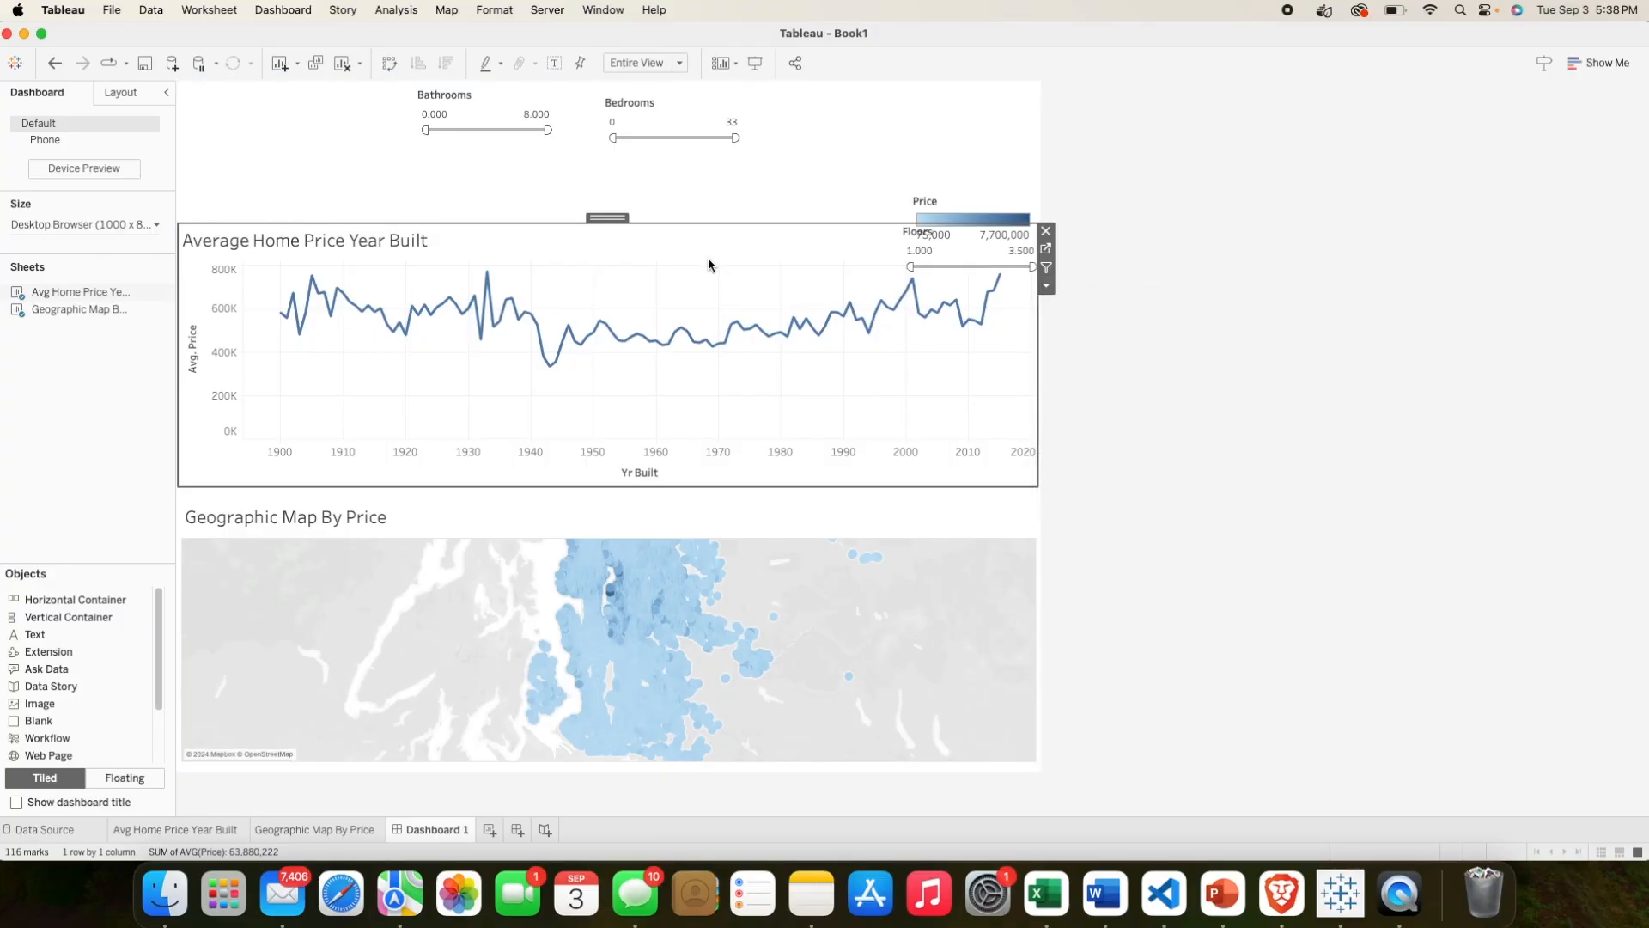
left_click(909, 239)
left_click_drag(966, 217, 836, 92)
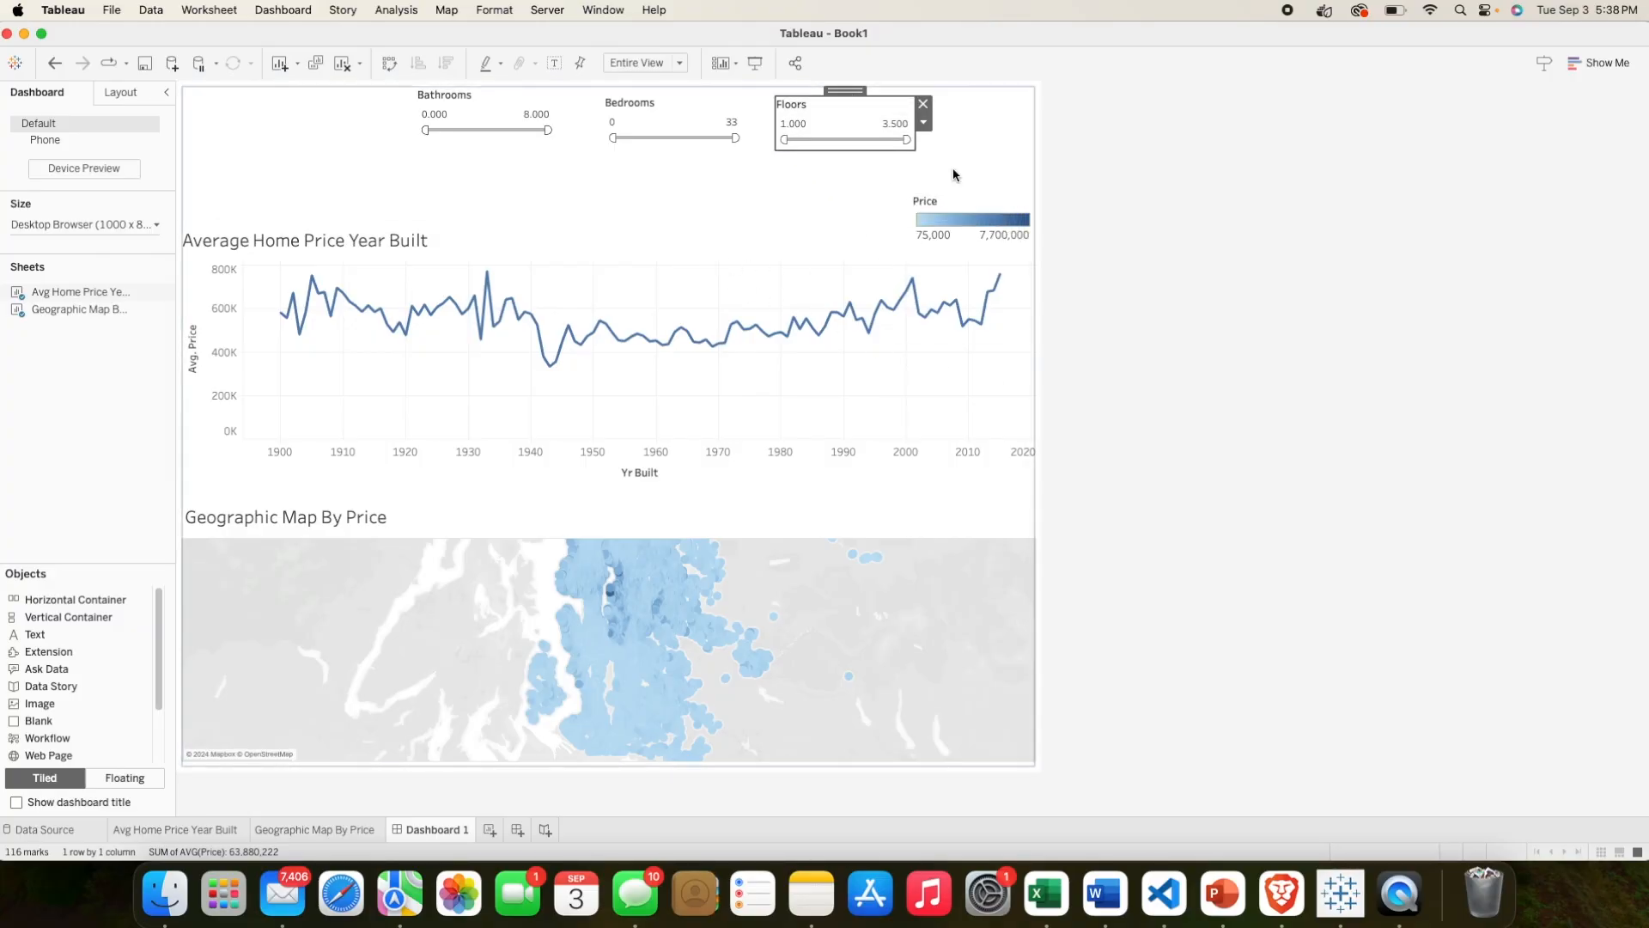
Step: Show the Sqft Living filter for the average home price chart and place it in the blank area just below the Floors filter
left_click(789, 256)
left_click(1045, 286)
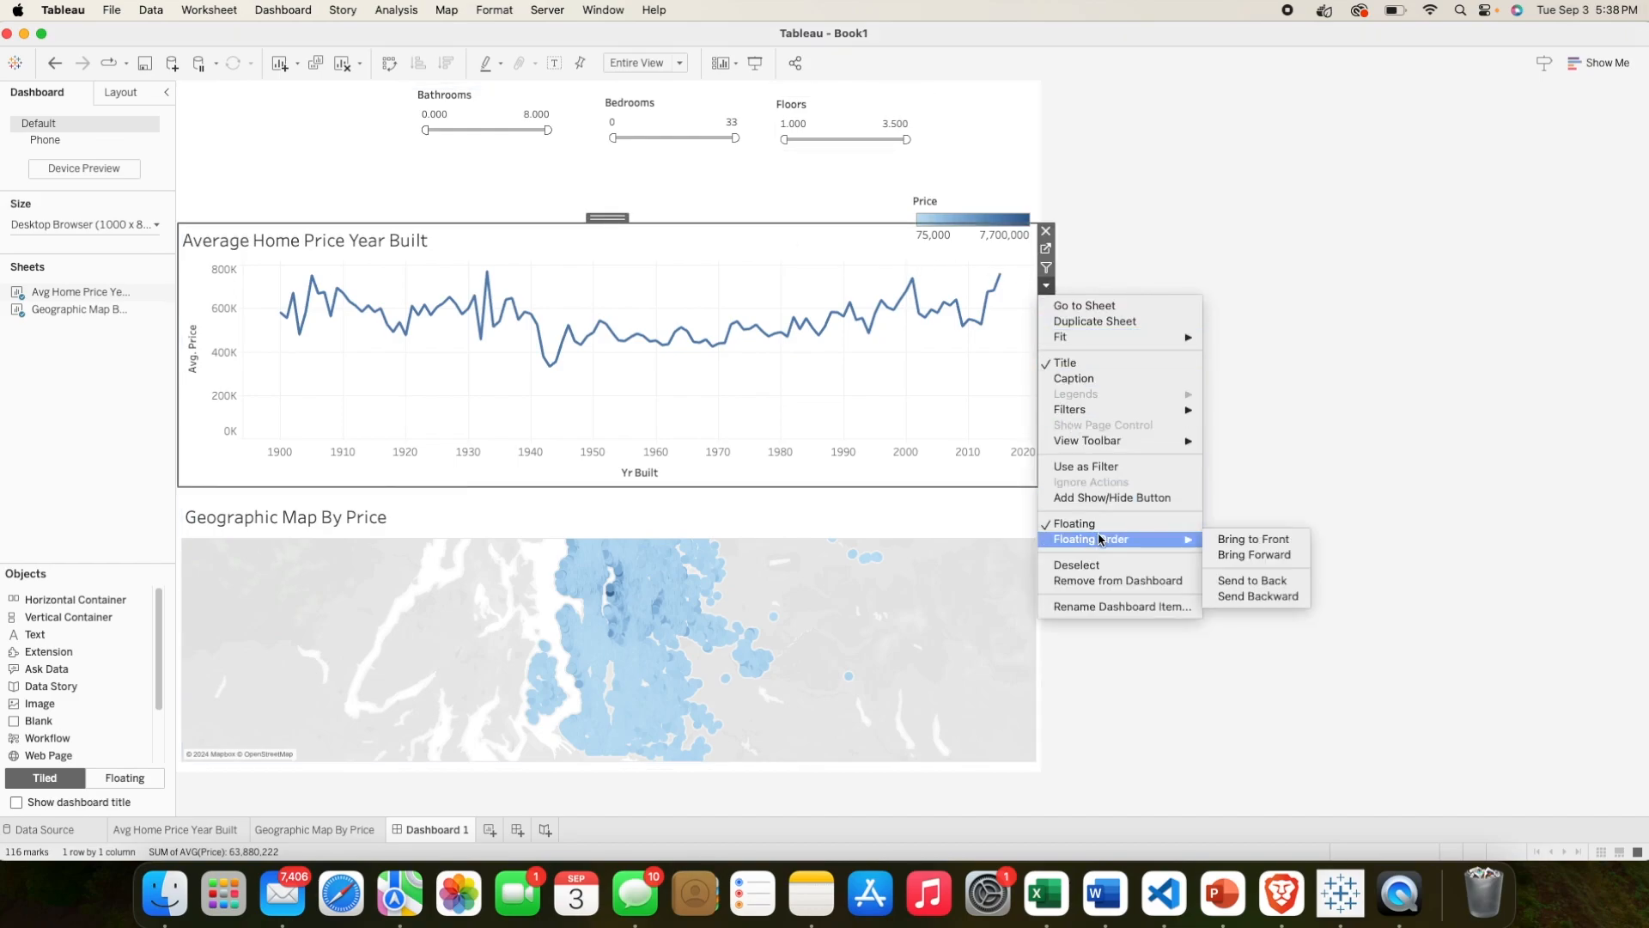
mouse_move(1099, 407)
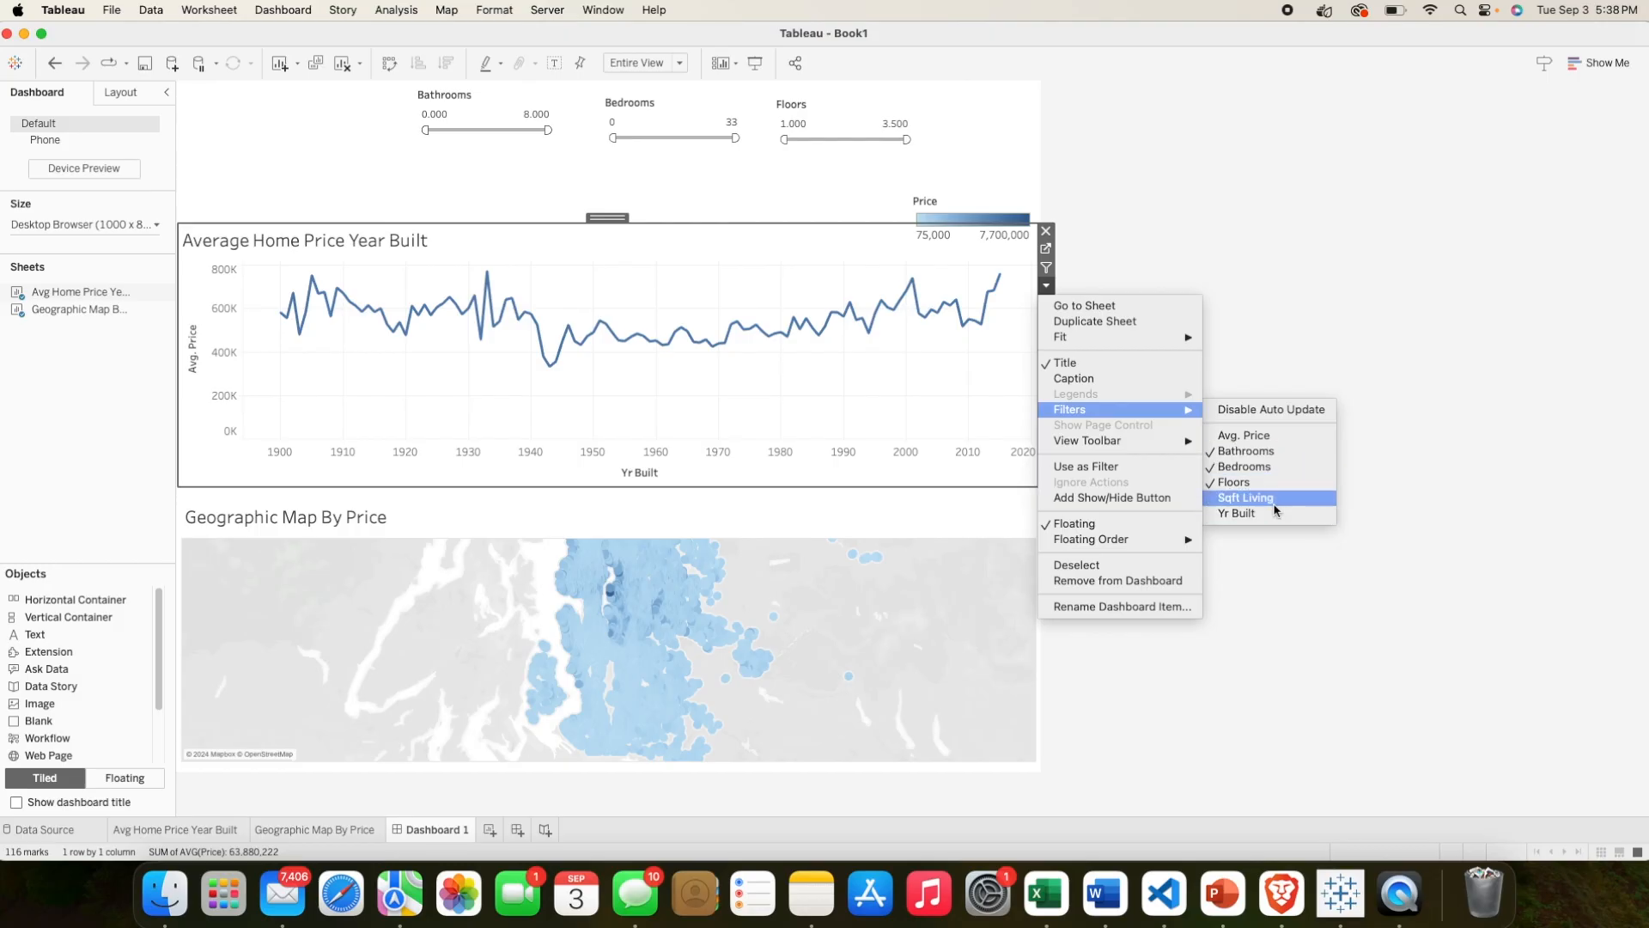
left_click(1241, 498)
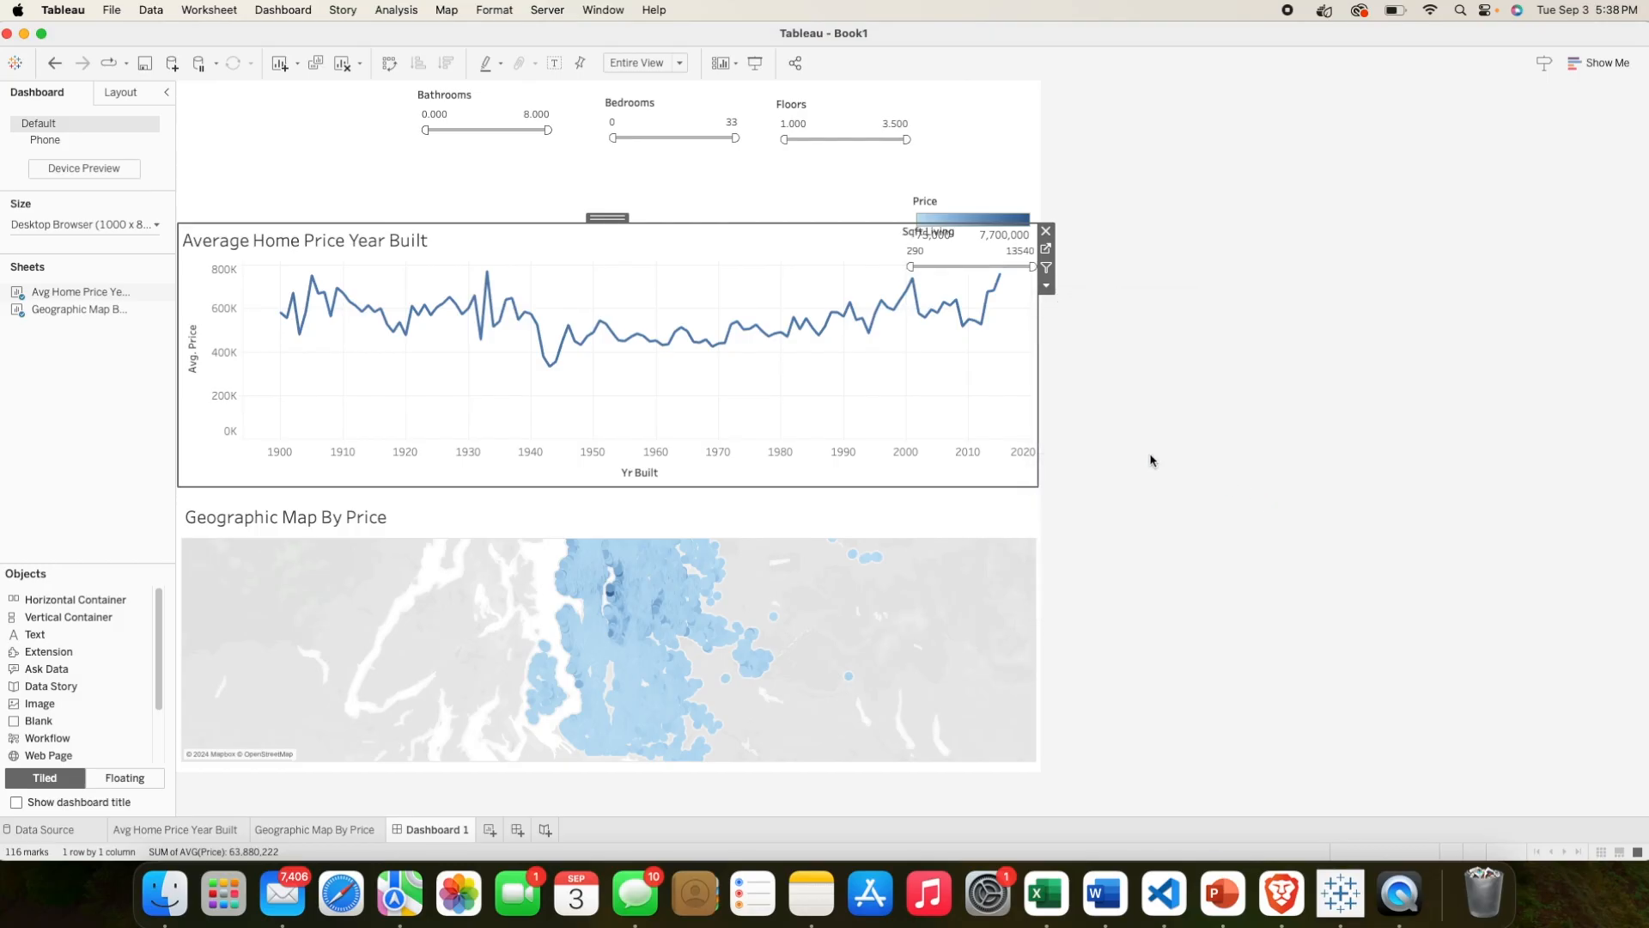
left_click(916, 237)
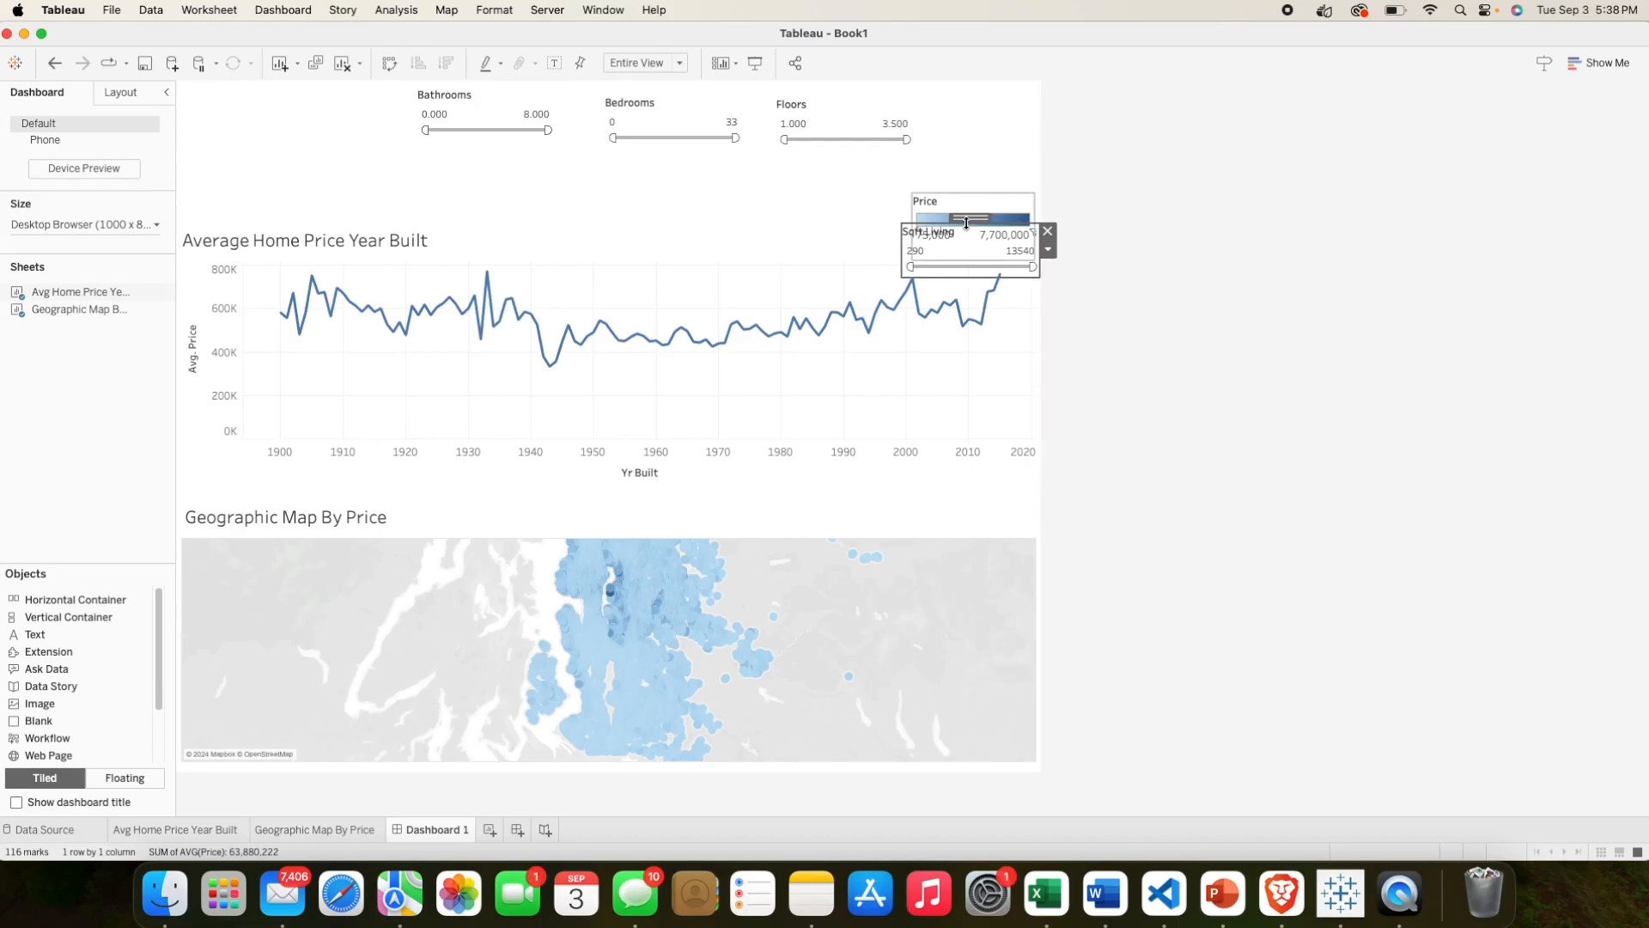
left_click_drag(968, 222, 778, 162)
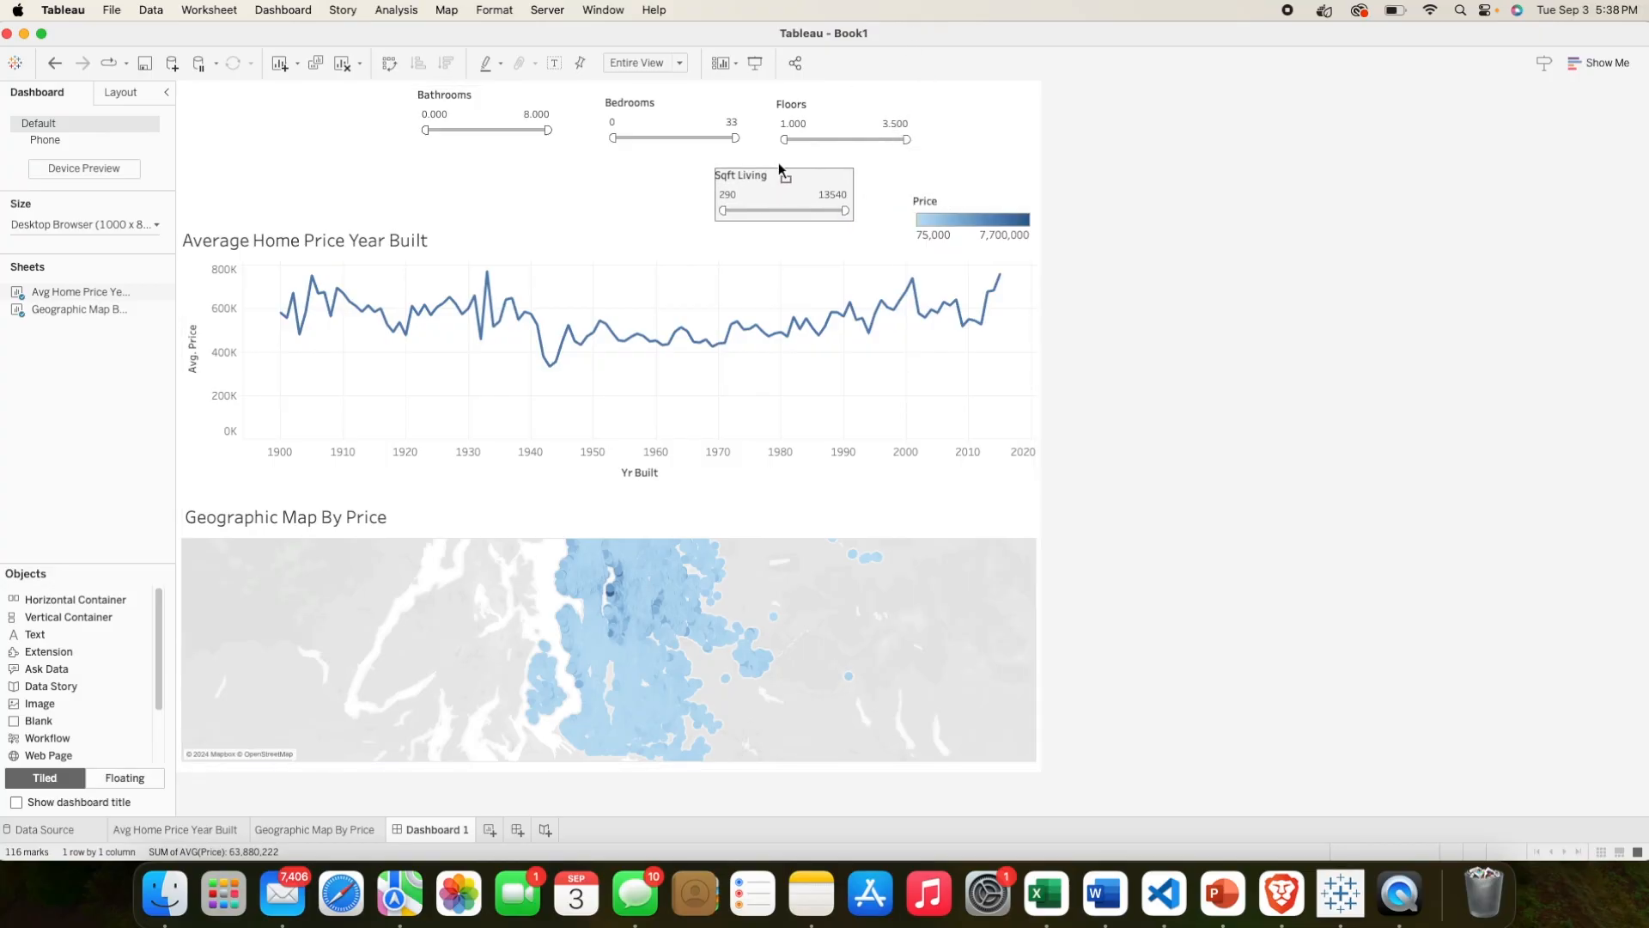
Step: Line up the Bathrooms, Bedrooms, Floors and Sqft Living filters in that order in one evenly spaced row above the chart
left_click(484, 103)
left_click_drag(486, 96, 413, 120)
left_click(670, 105)
left_click_drag(670, 105, 539, 101)
left_click(819, 102)
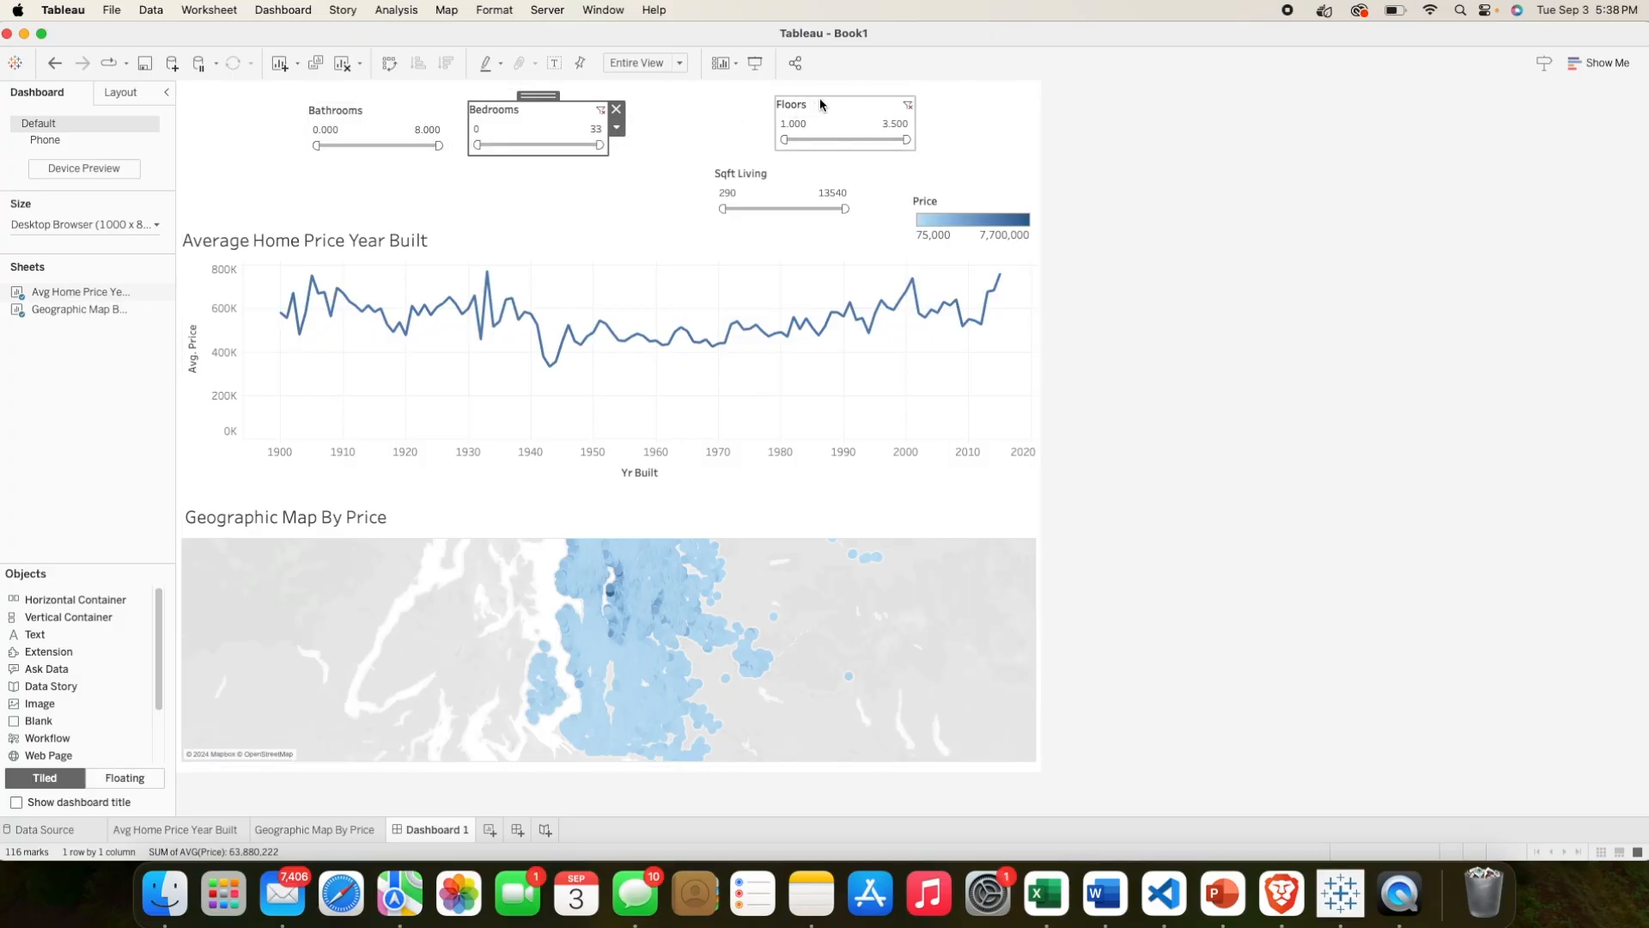
left_click_drag(835, 94, 706, 100)
left_click(781, 171)
left_click_drag(782, 162, 890, 102)
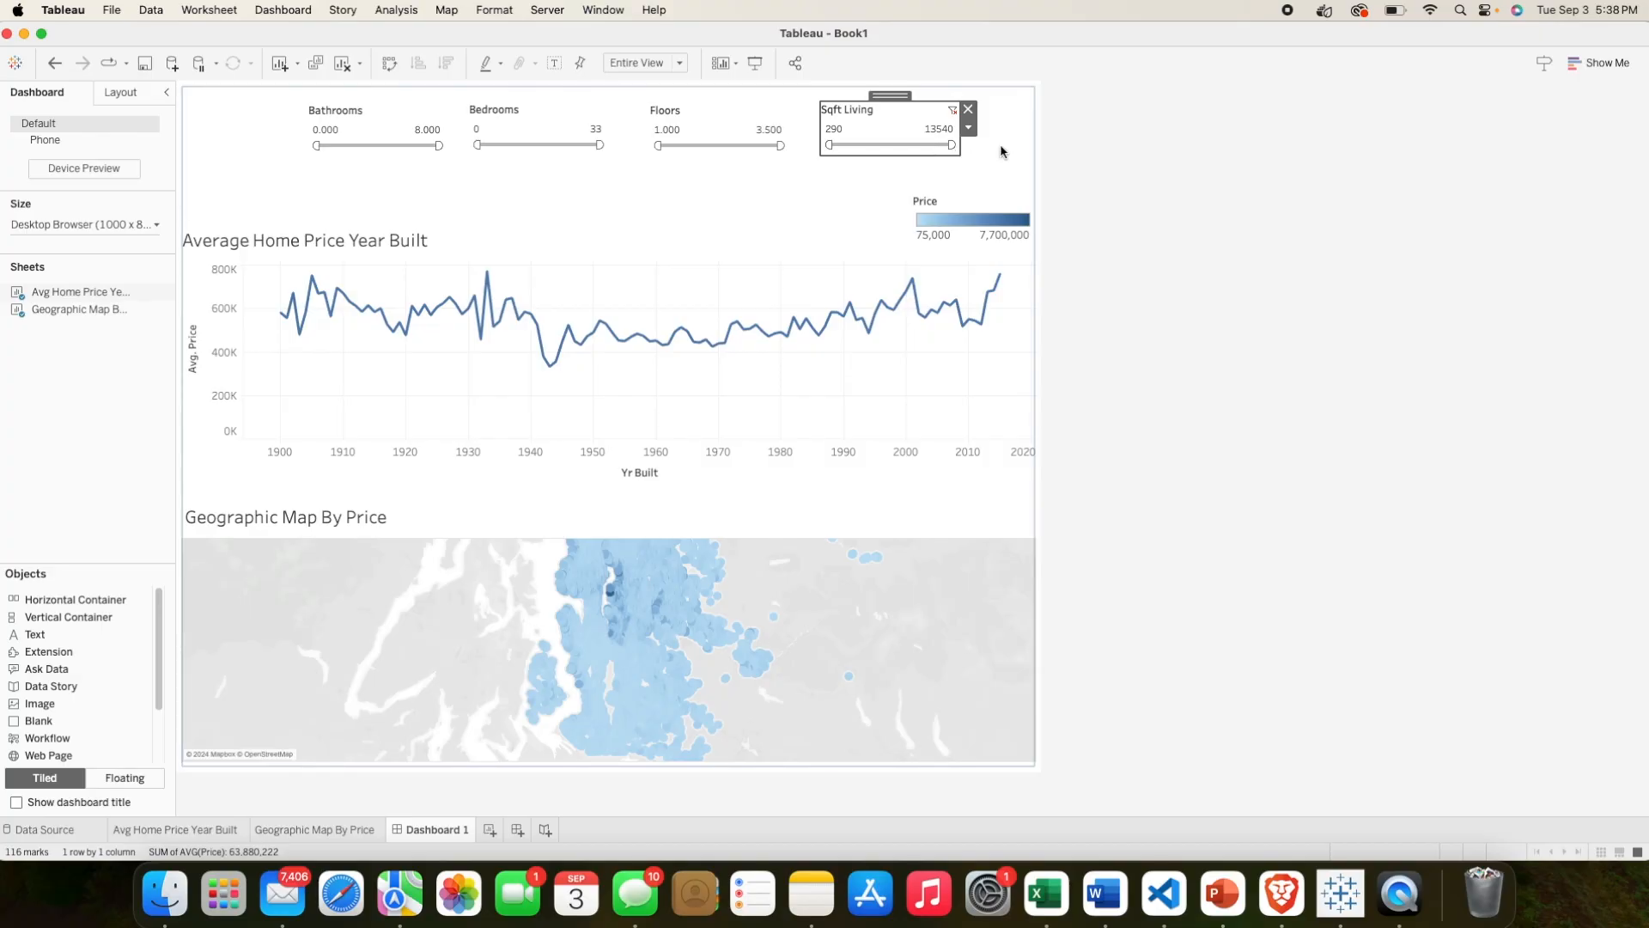
left_click(1121, 163)
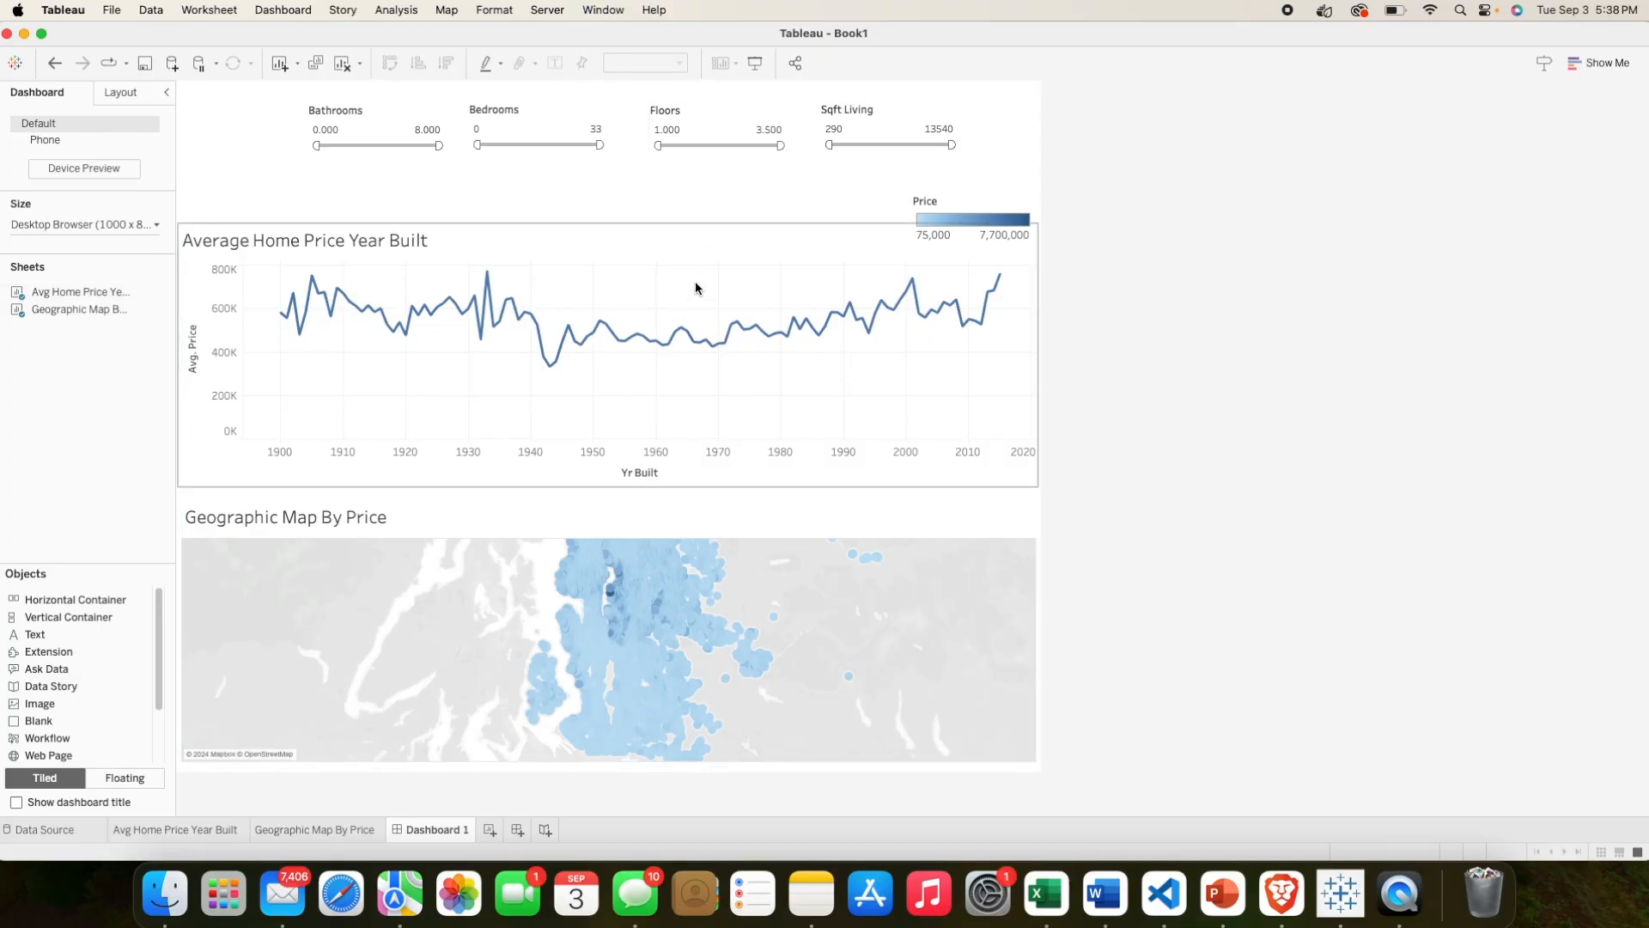
Step: Lower the upper limit of the Floors filter to about 2.53
left_click(769, 286)
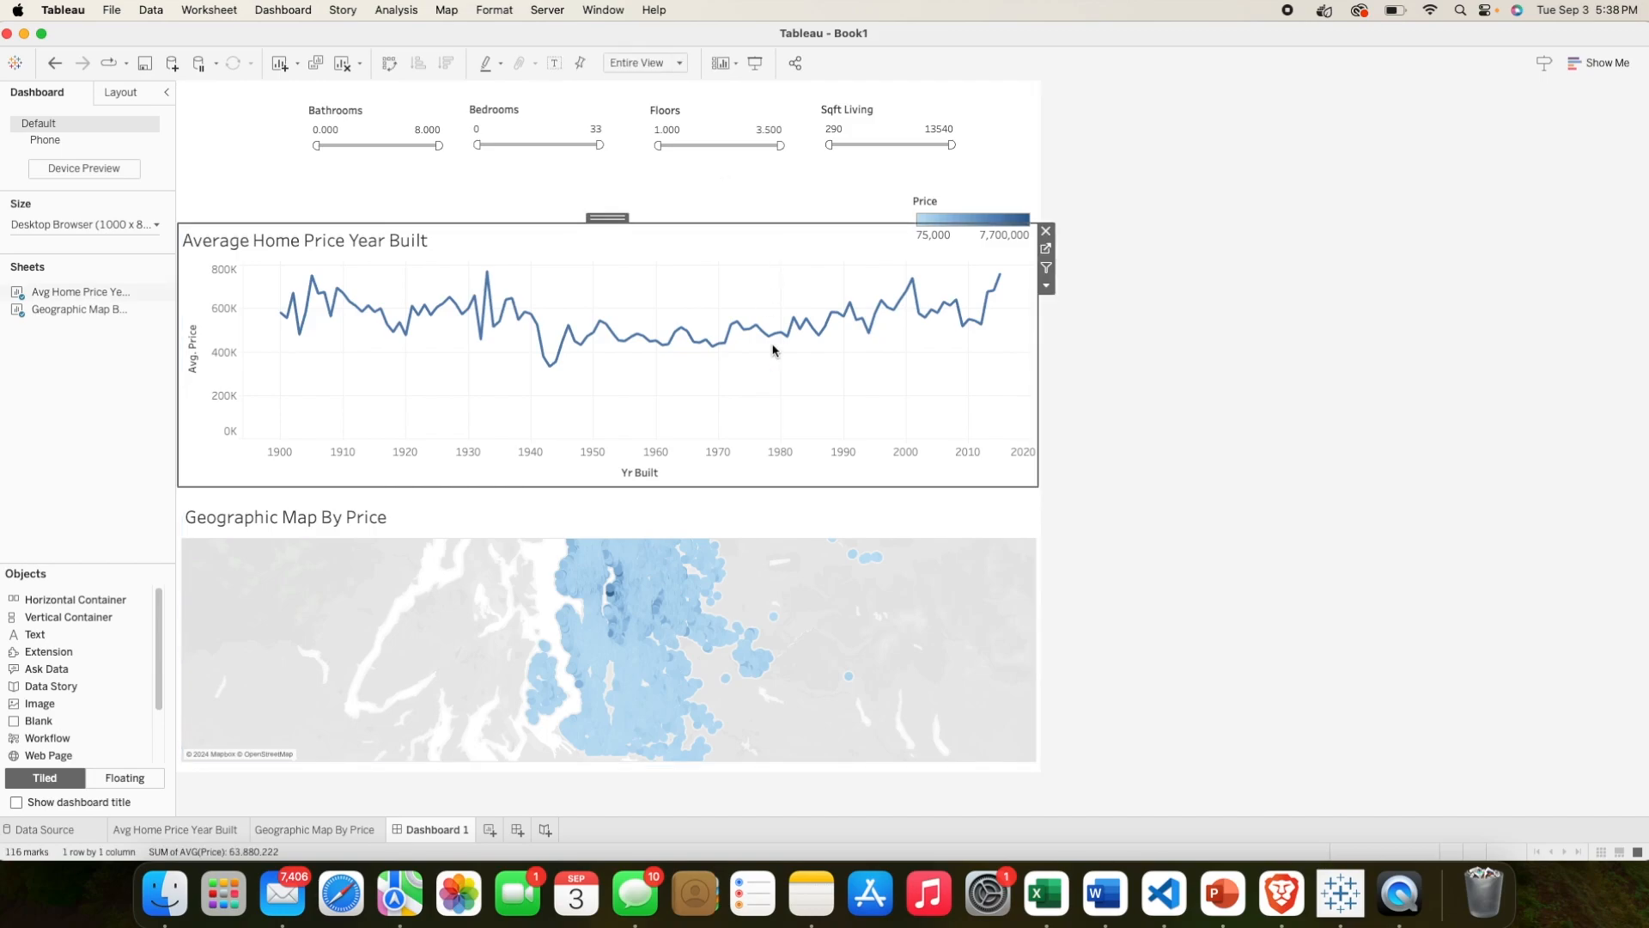
left_click(948, 523)
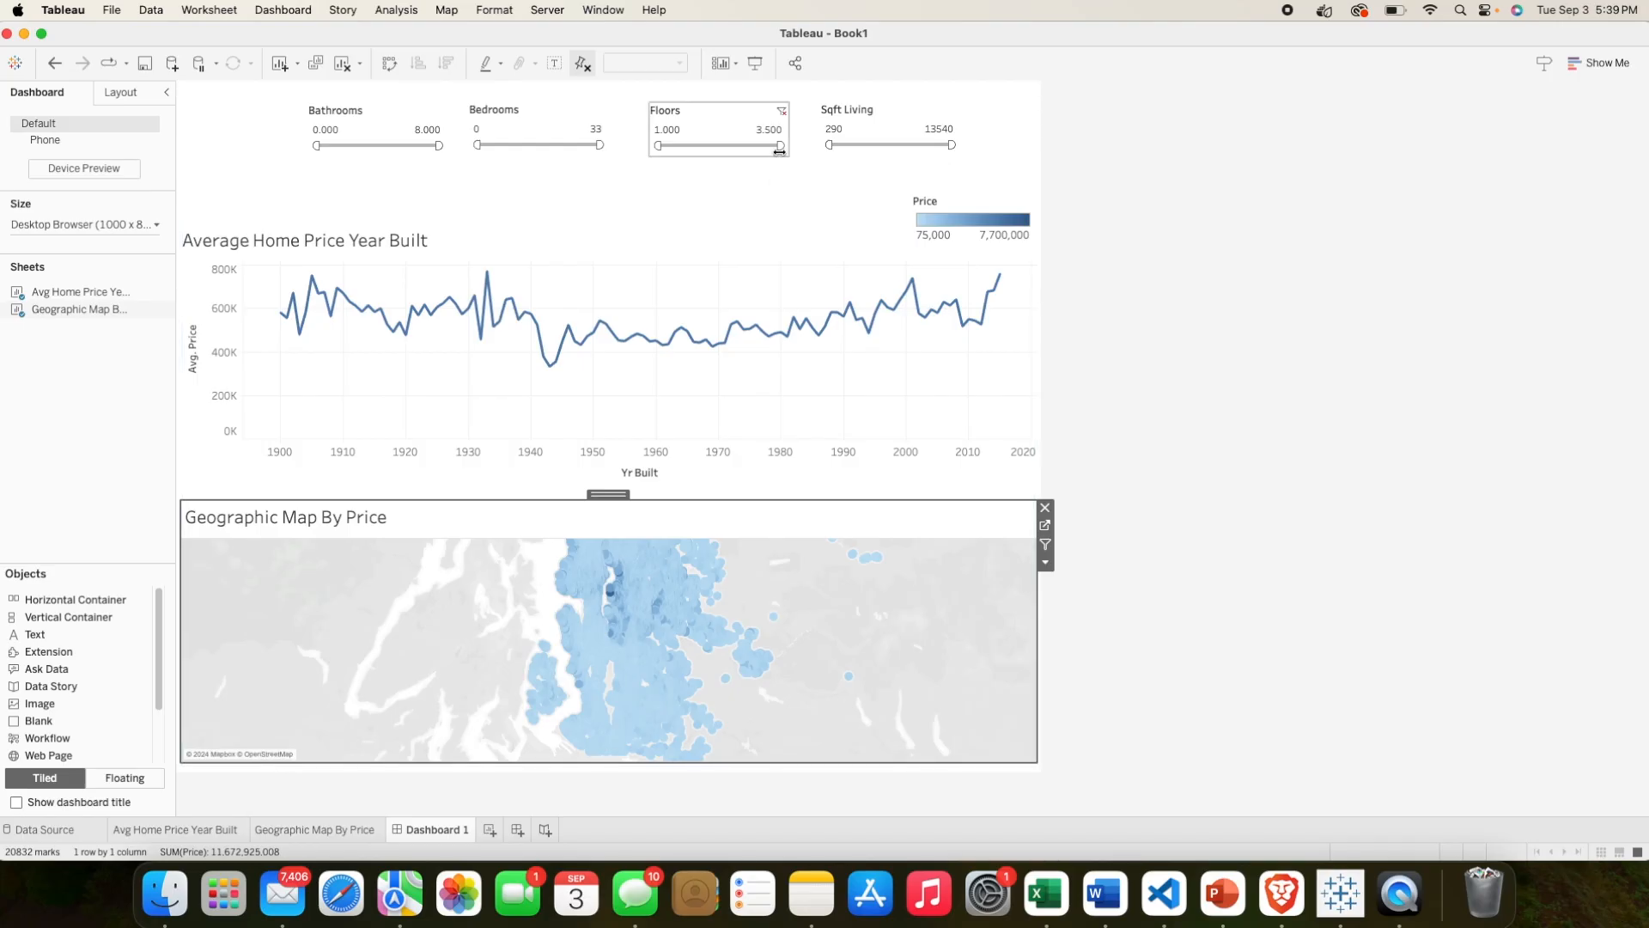
left_click_drag(781, 147, 757, 146)
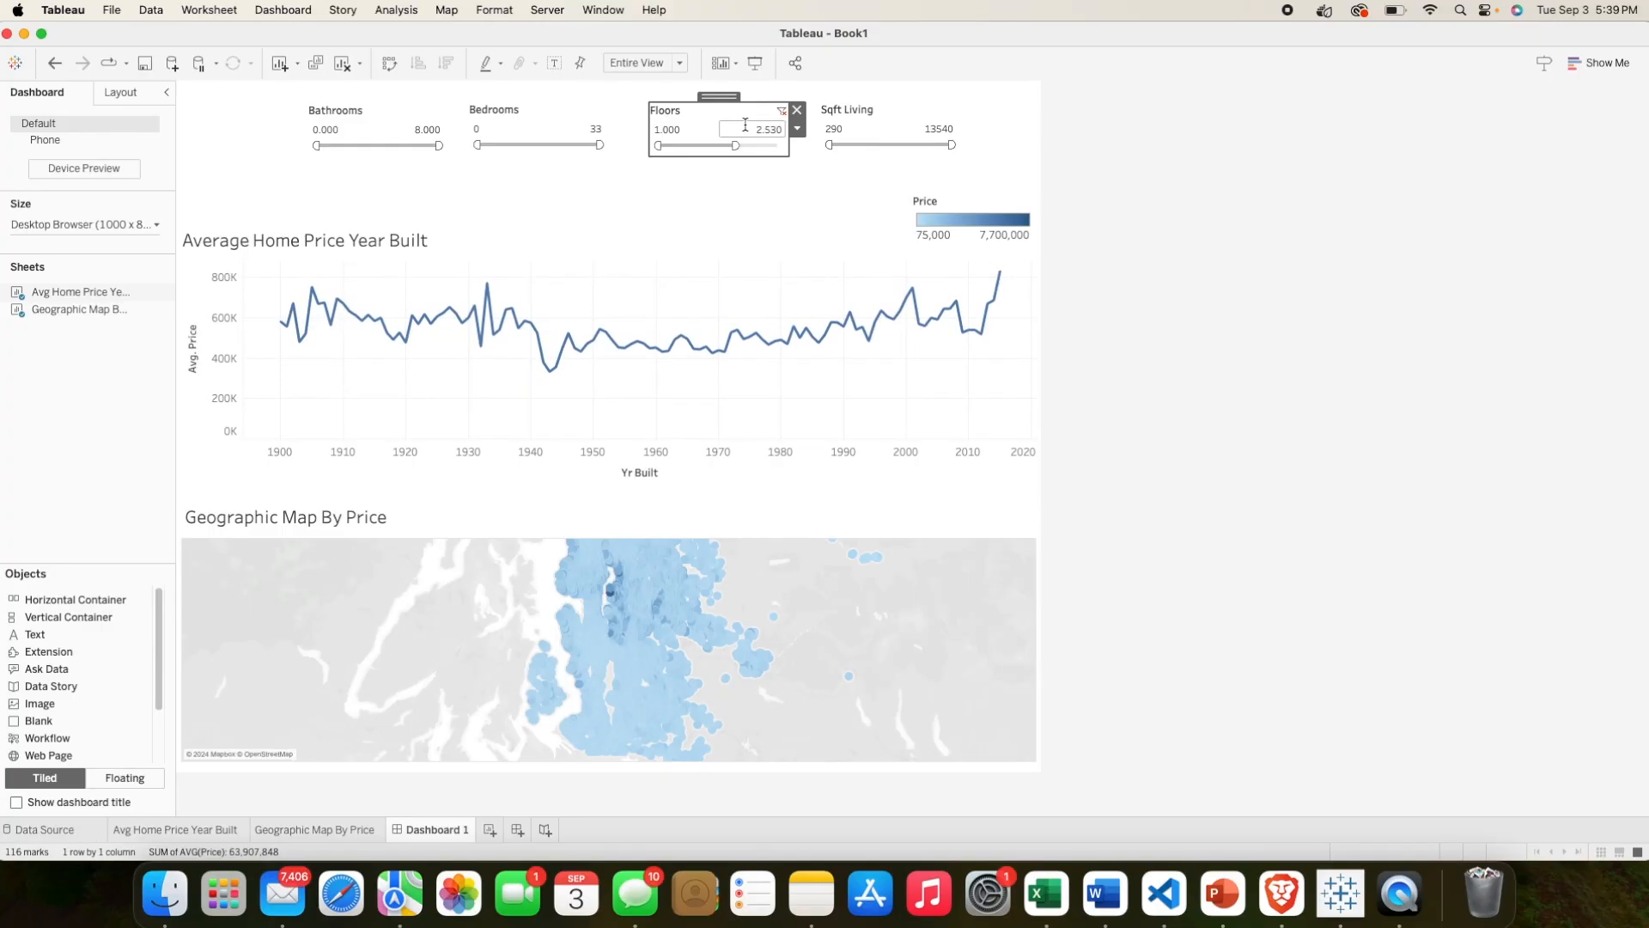
Step: Limit the Floors filter to only relevant values and open its filter formatting options
left_click(798, 131)
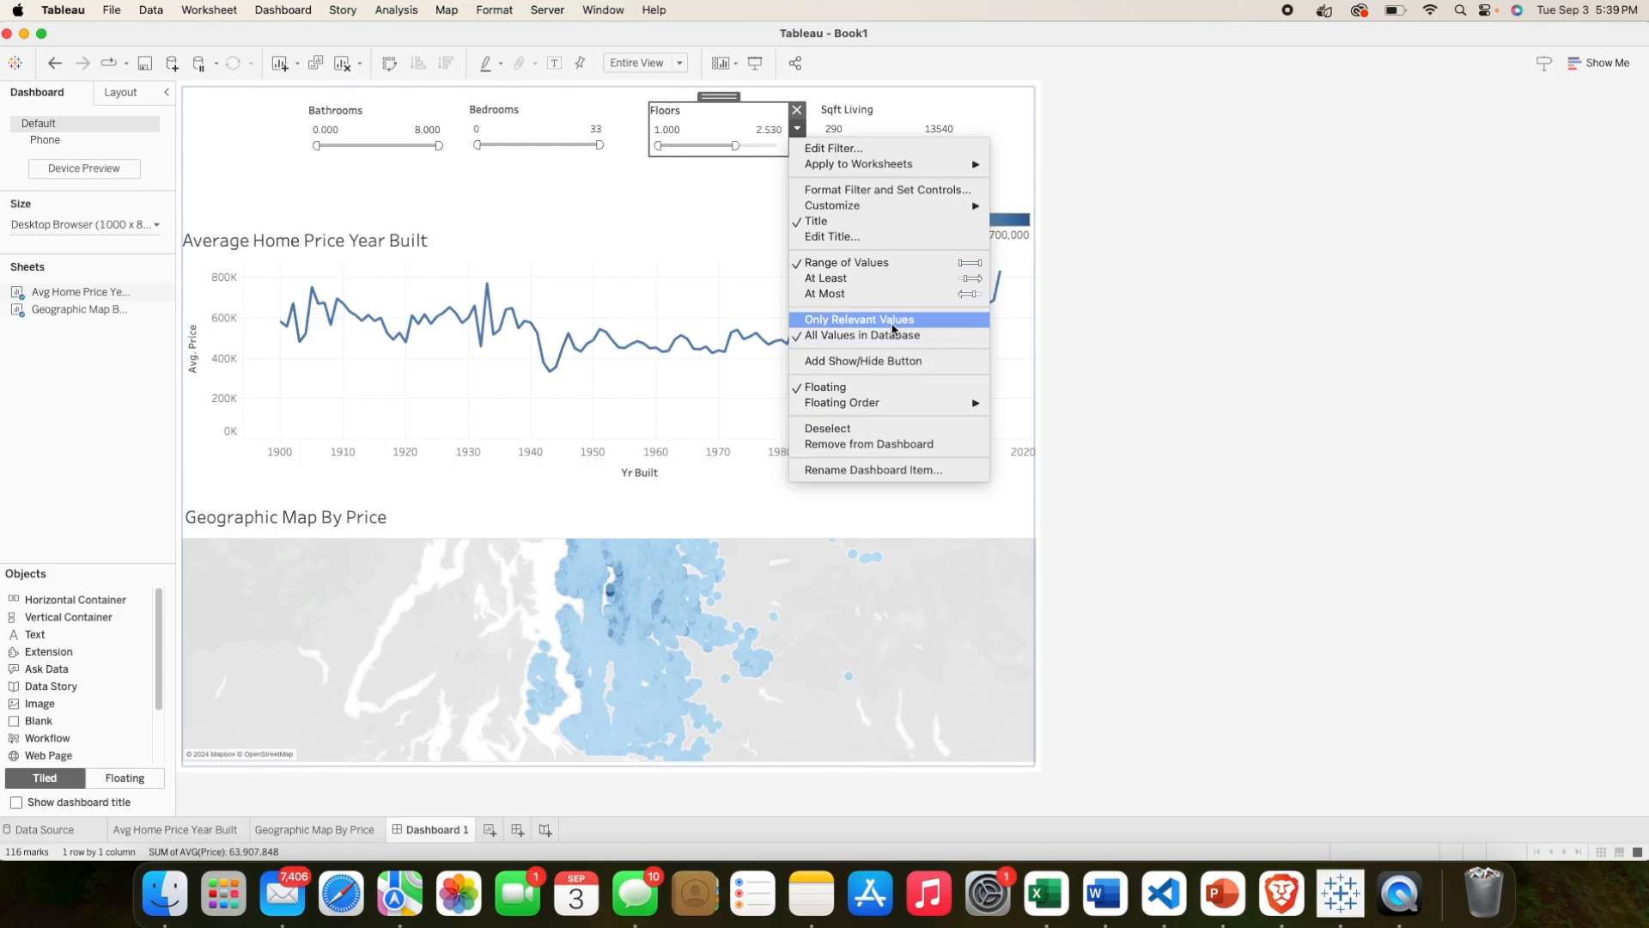
left_click(893, 322)
left_click(740, 122)
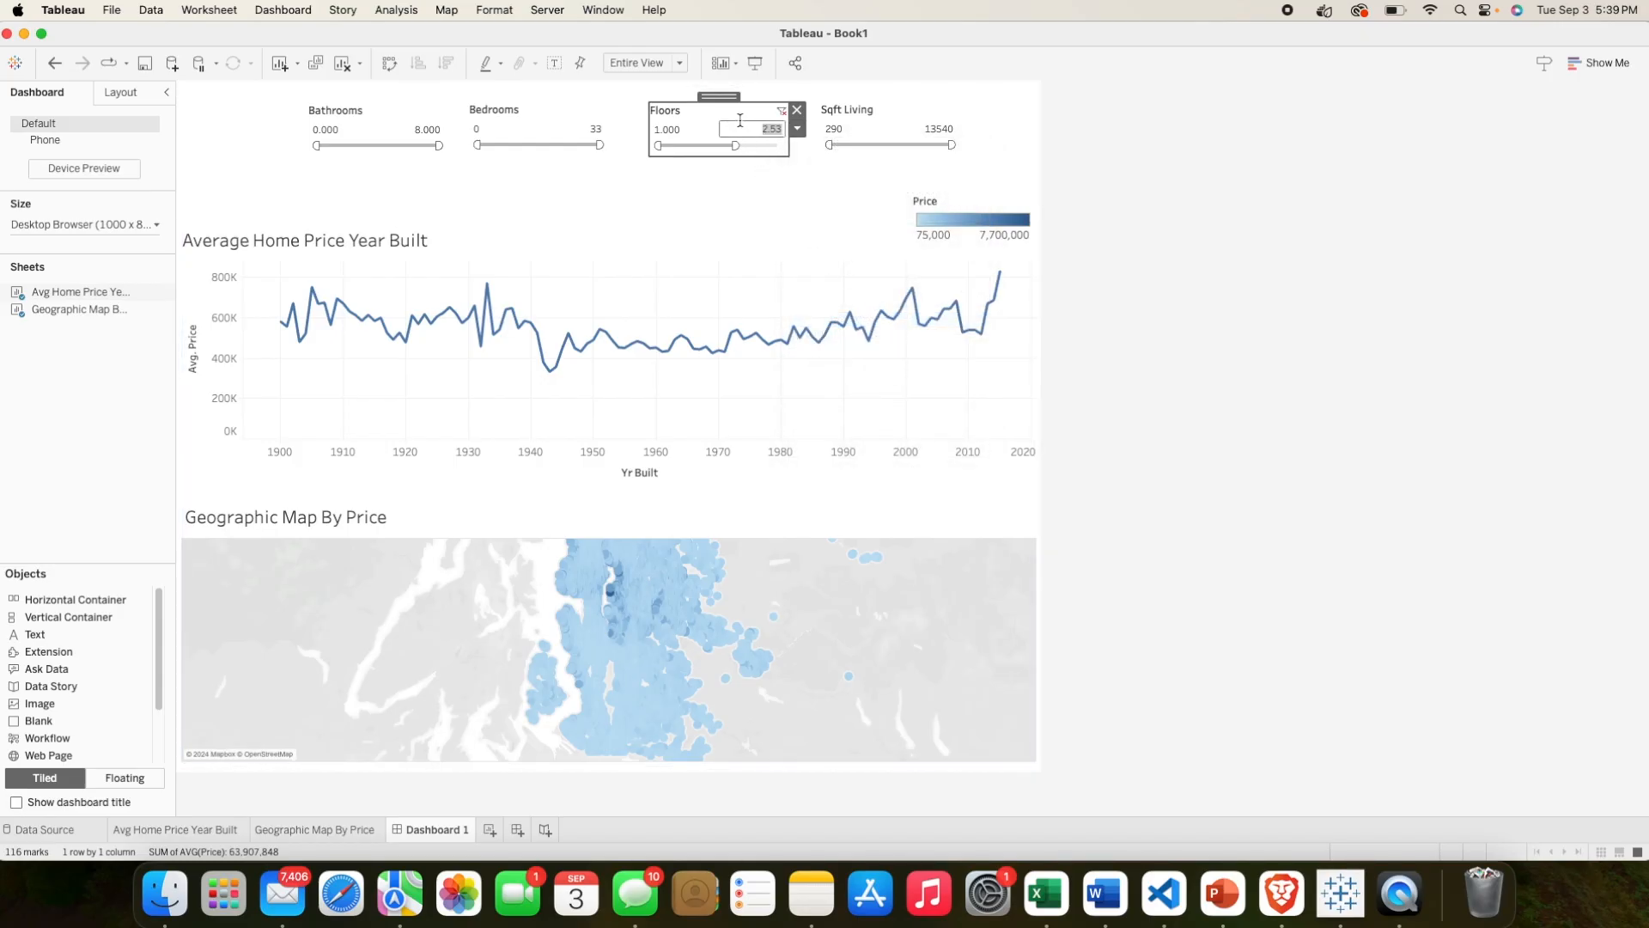
left_click(798, 128)
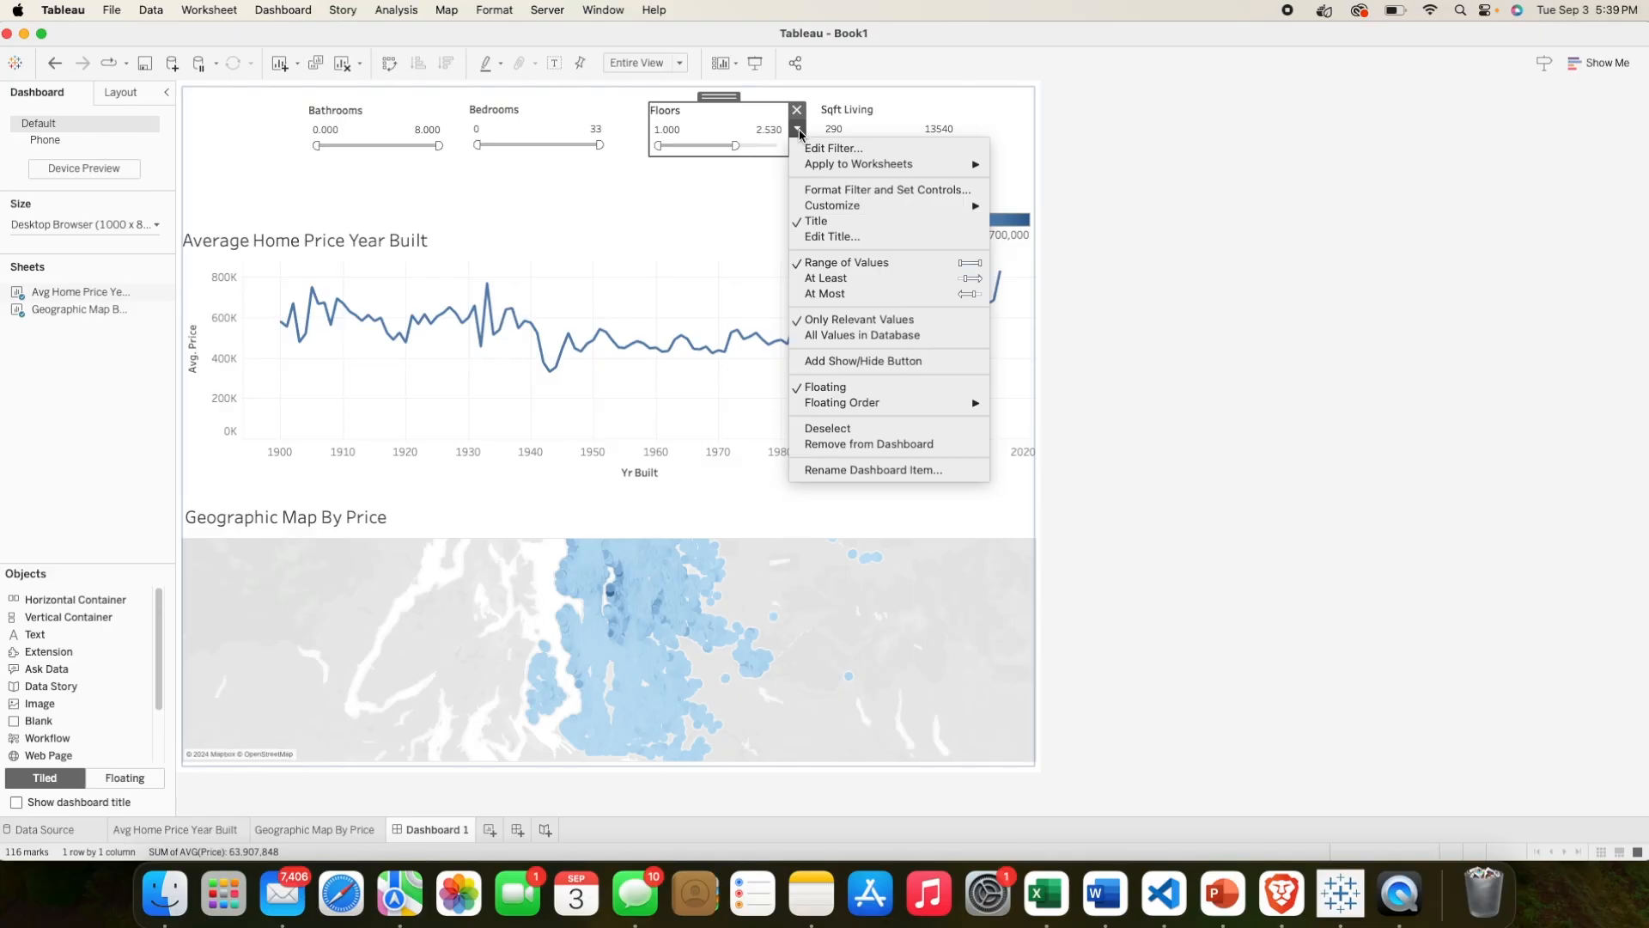
left_click(847, 189)
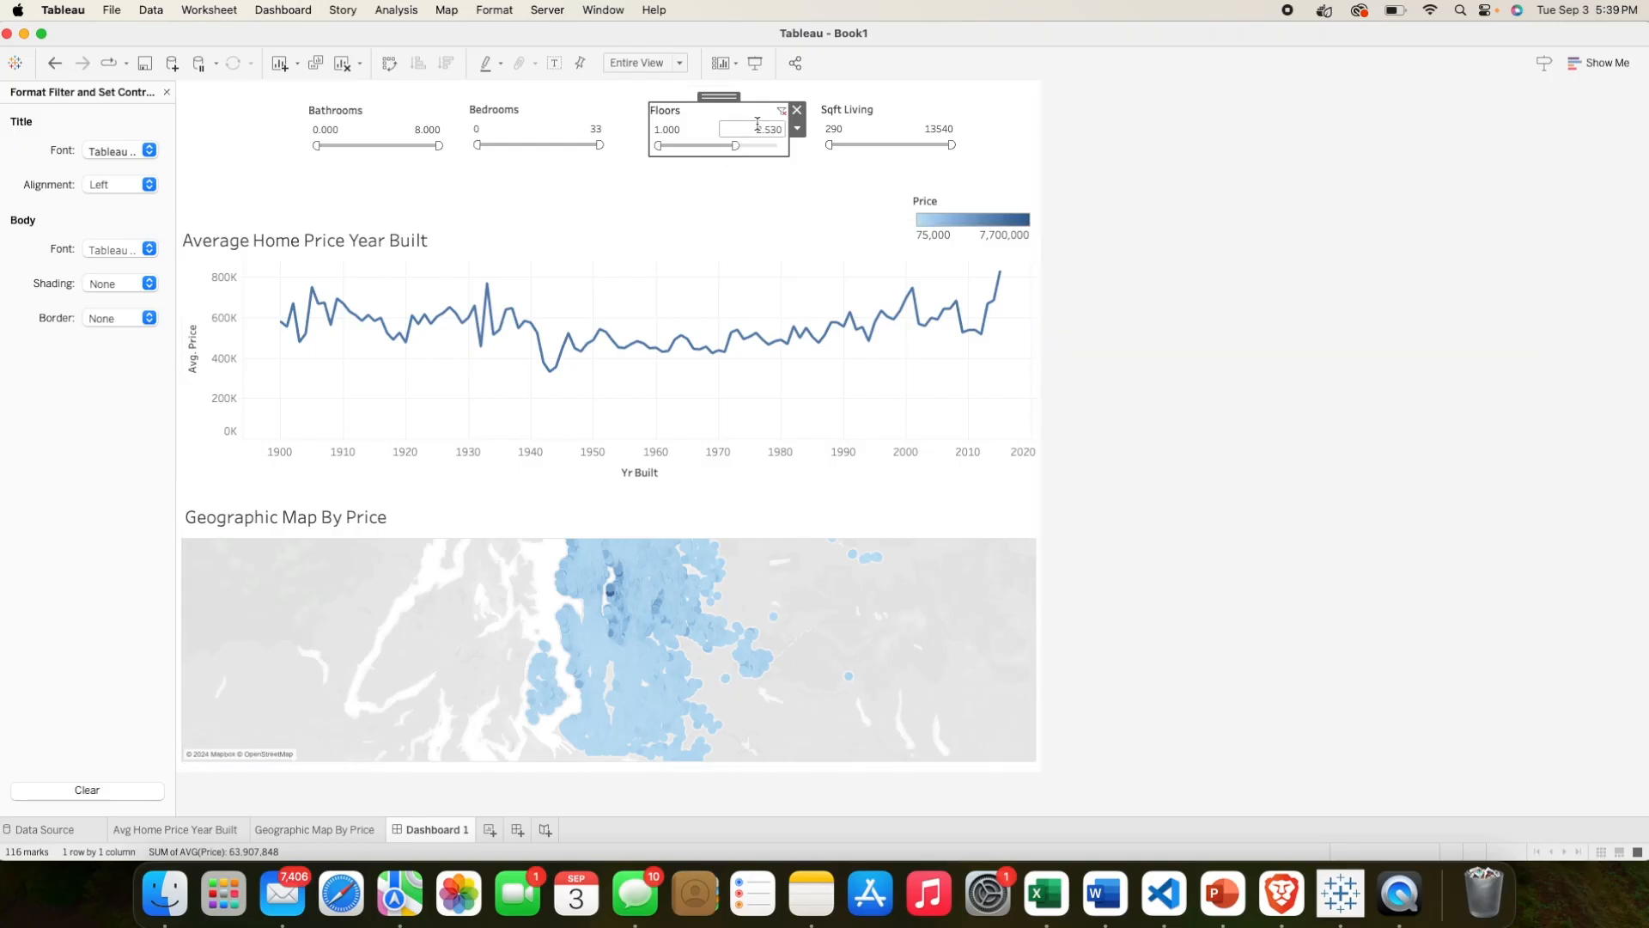
Step: Set the Floors filter back to all values in the database and hide its range readout
left_click(798, 128)
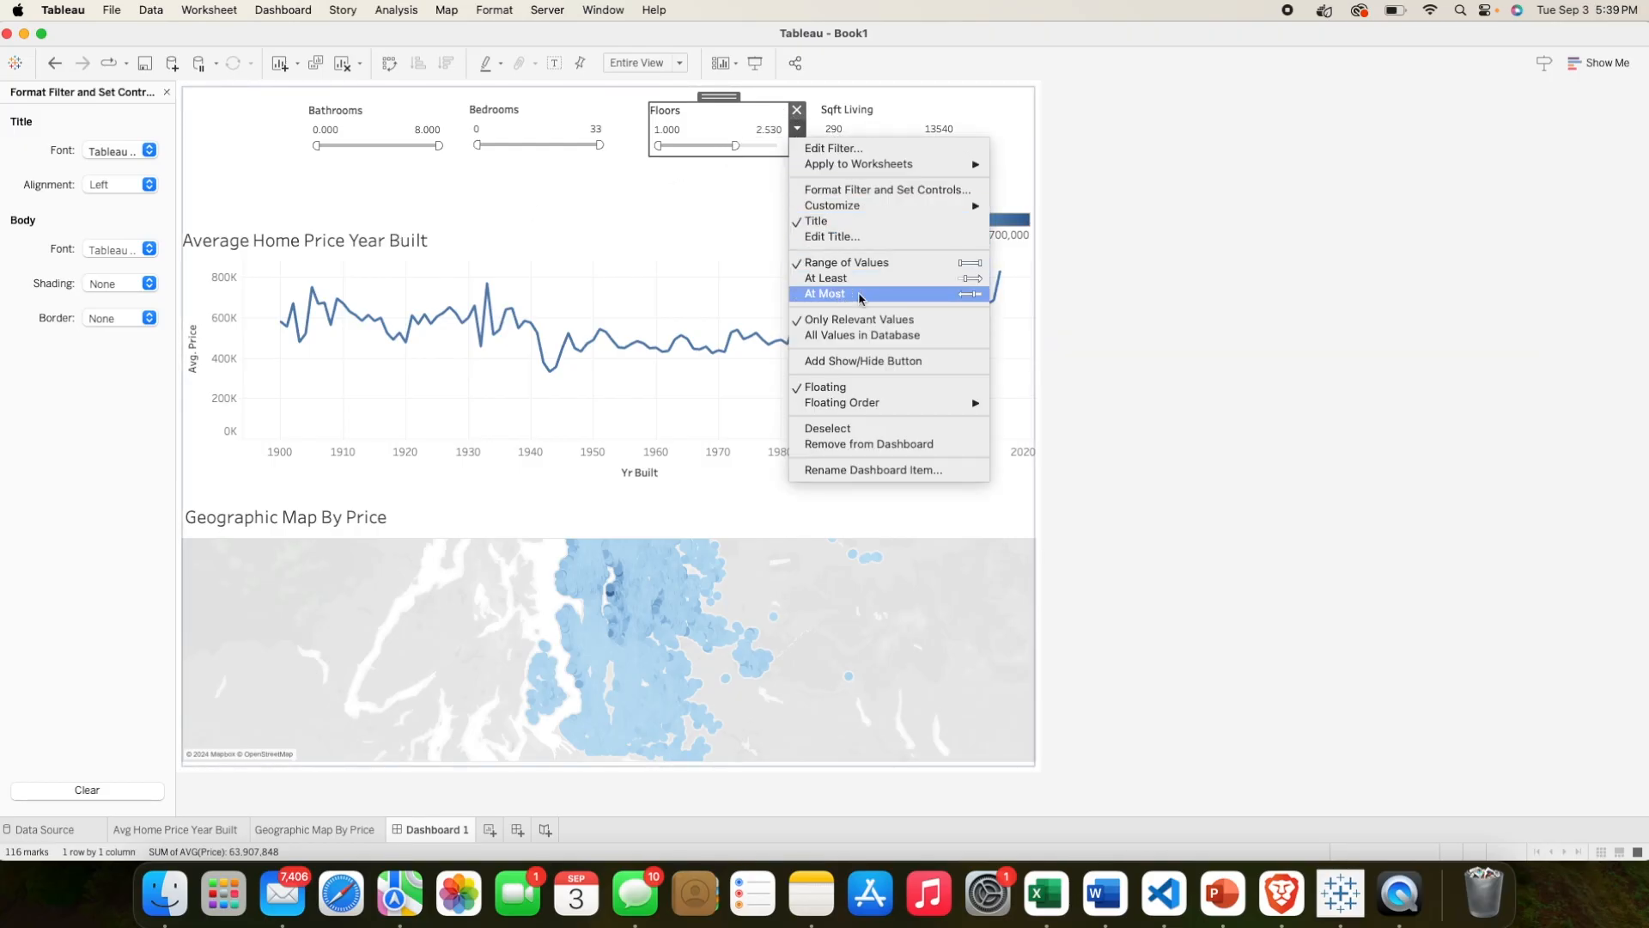
left_click(833, 335)
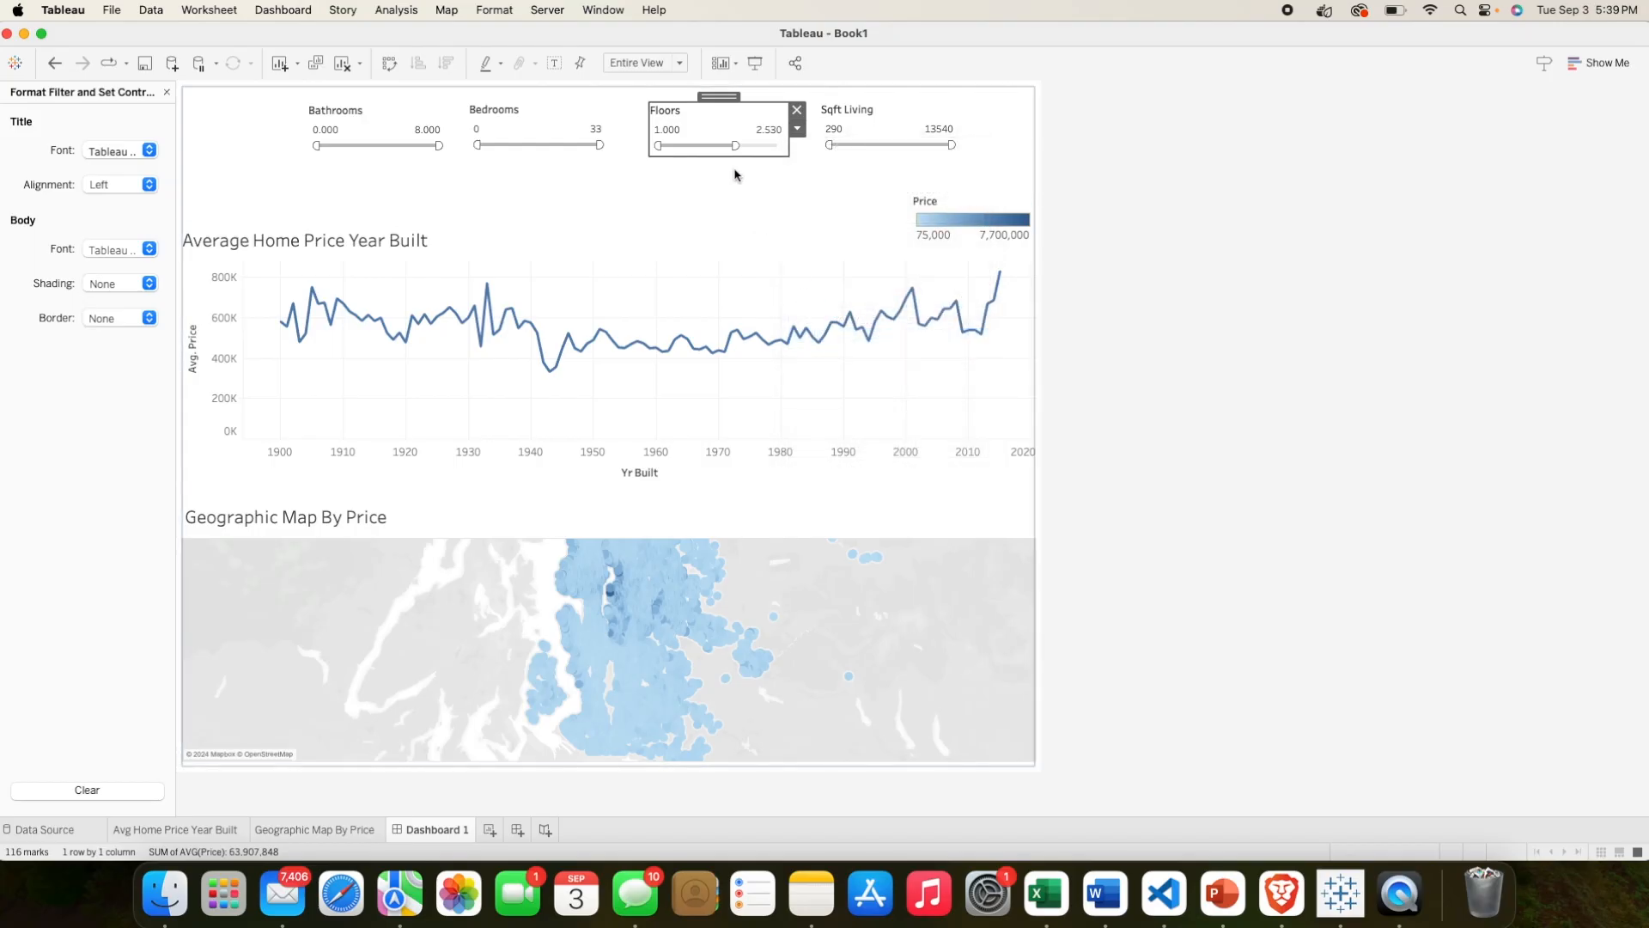
left_click(797, 128)
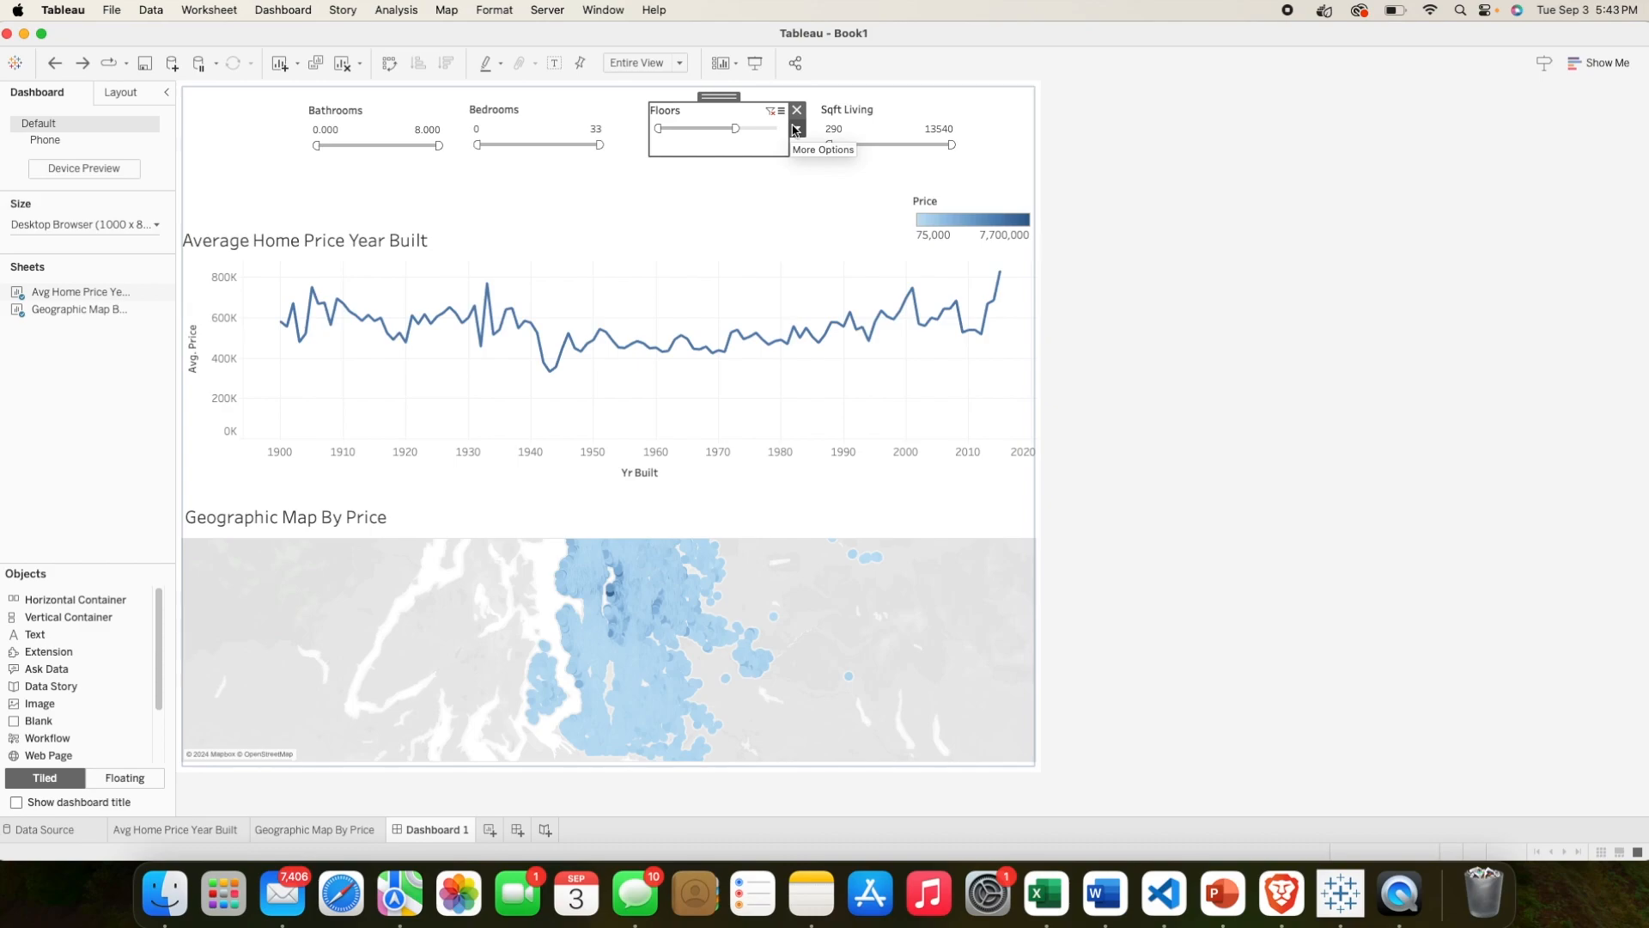
Step: Lower the upper limit of the Floors filter further, and set the upper limits of Bedrooms to 19 and Bathrooms to about 7.28
left_click_drag(735, 128, 720, 129)
left_click(797, 128)
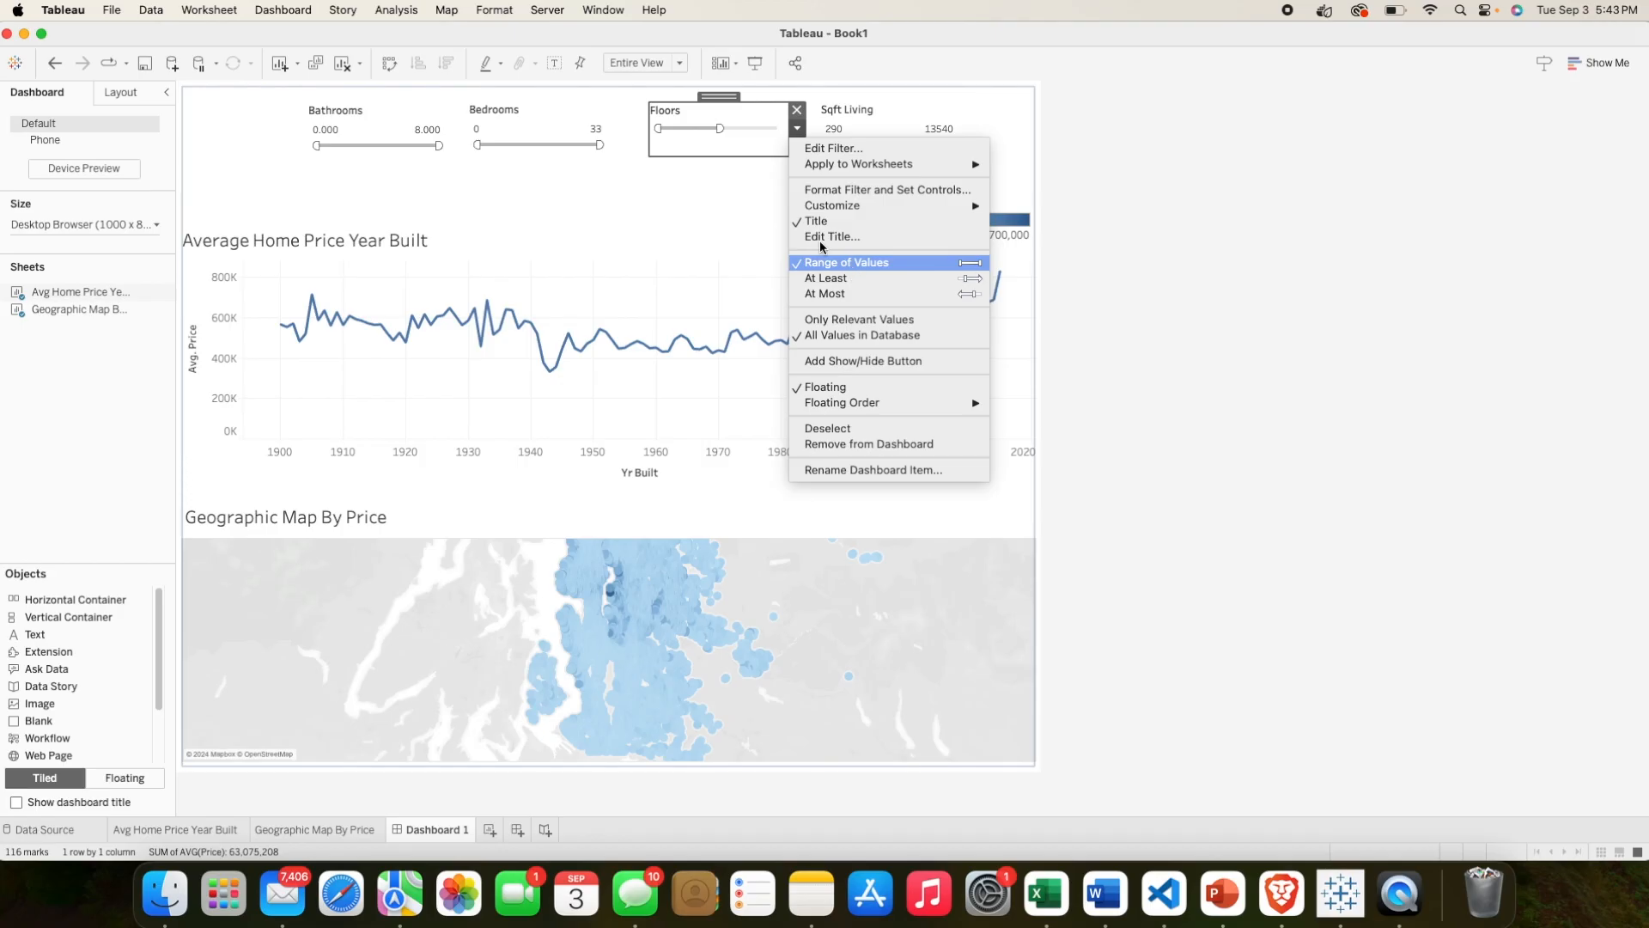
left_click(599, 146)
left_click_drag(600, 146, 555, 147)
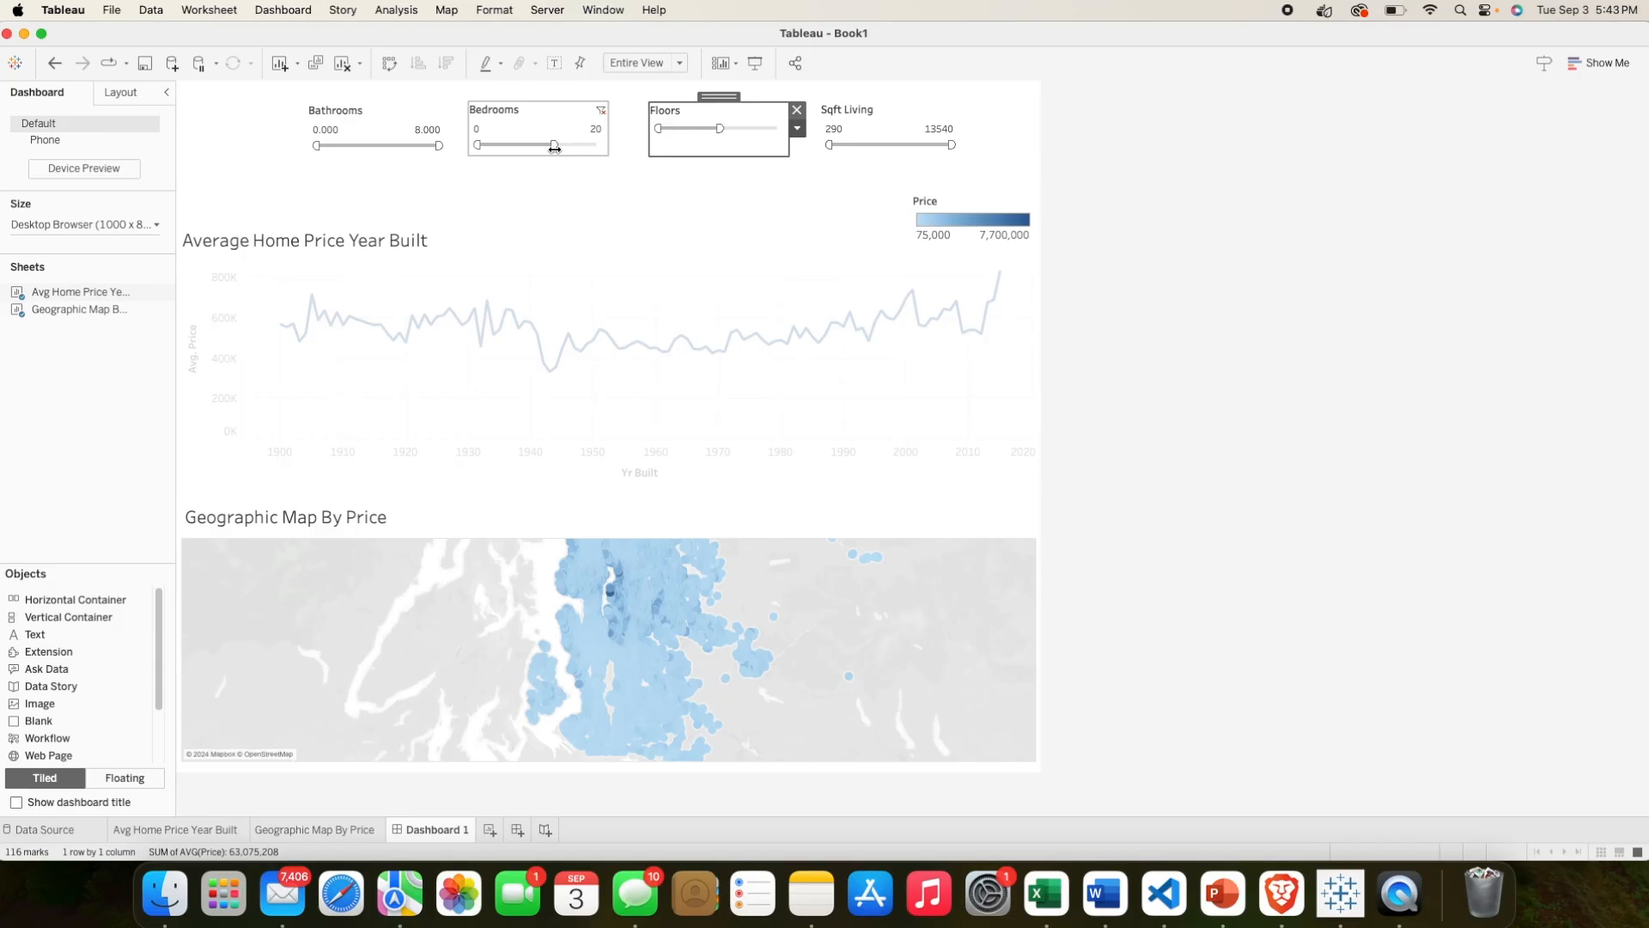
left_click_drag(439, 146, 430, 146)
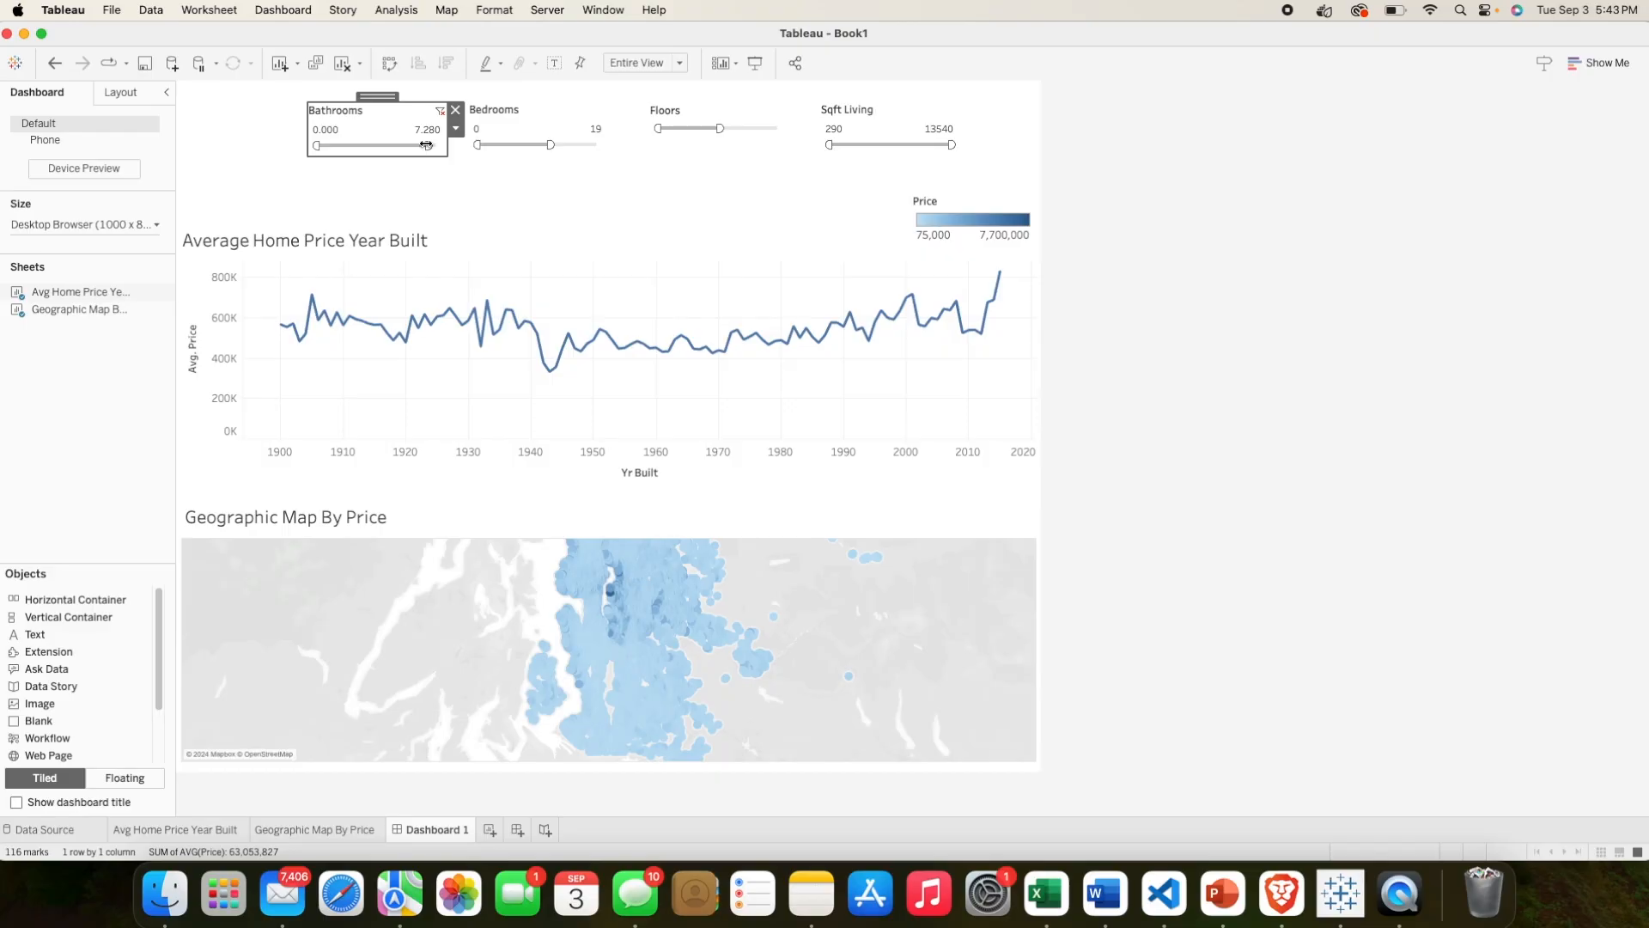
Step: Remove the Floors, Sqft Living, Bedrooms and Bathrooms filter controls from the dashboard
left_click(707, 153)
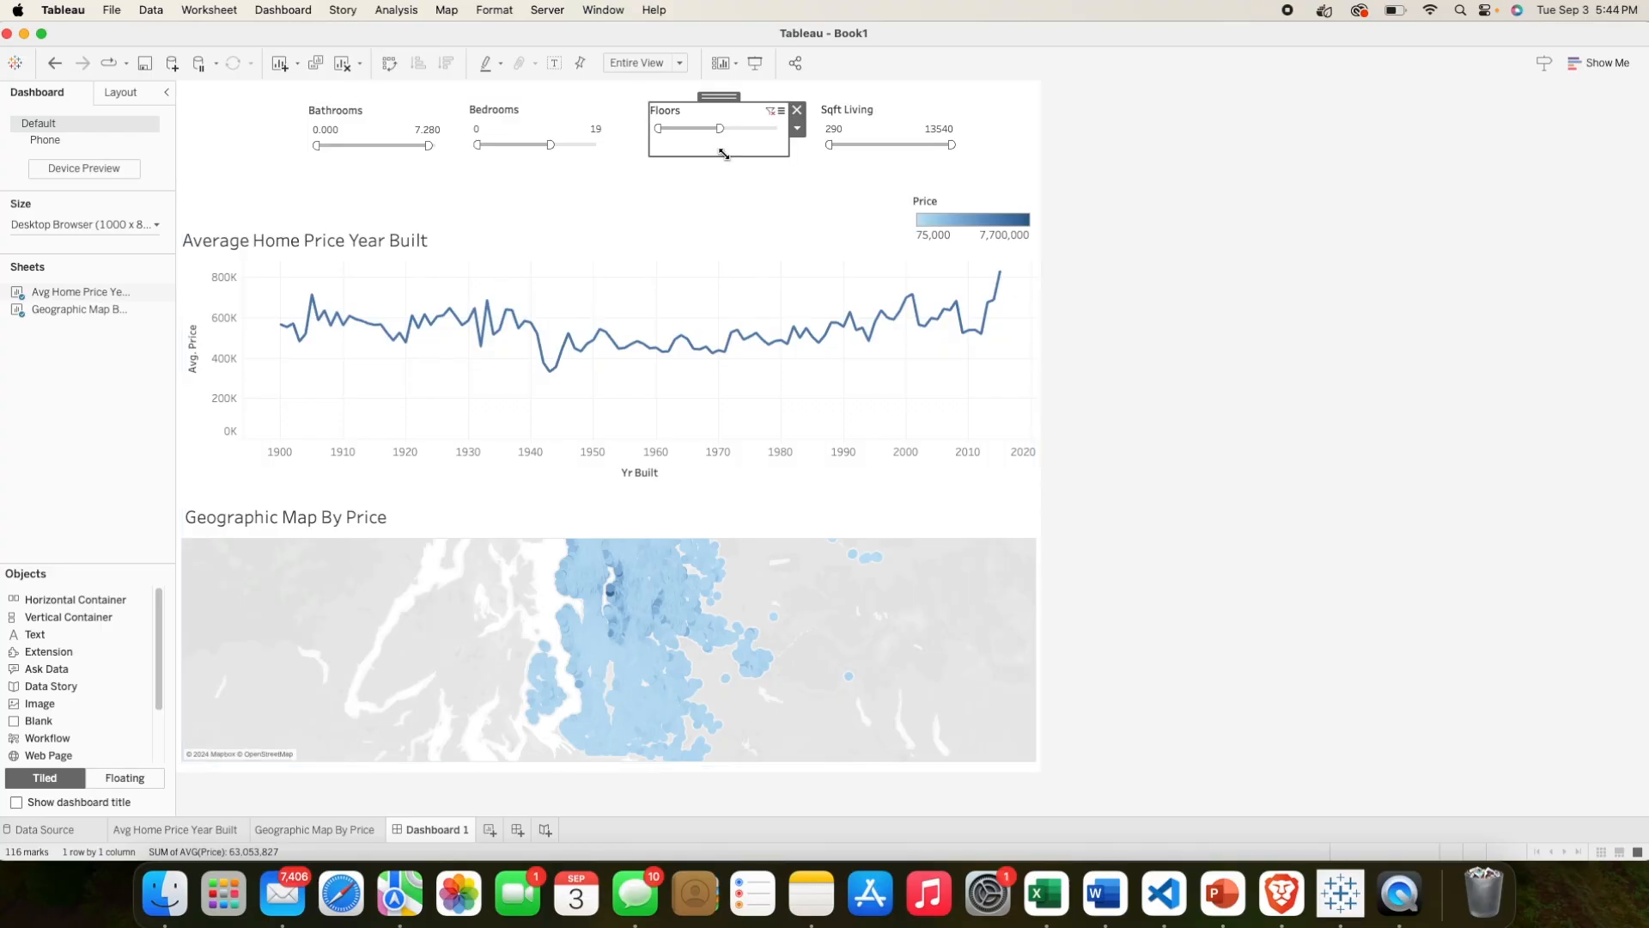
left_click(798, 110)
left_click(910, 120)
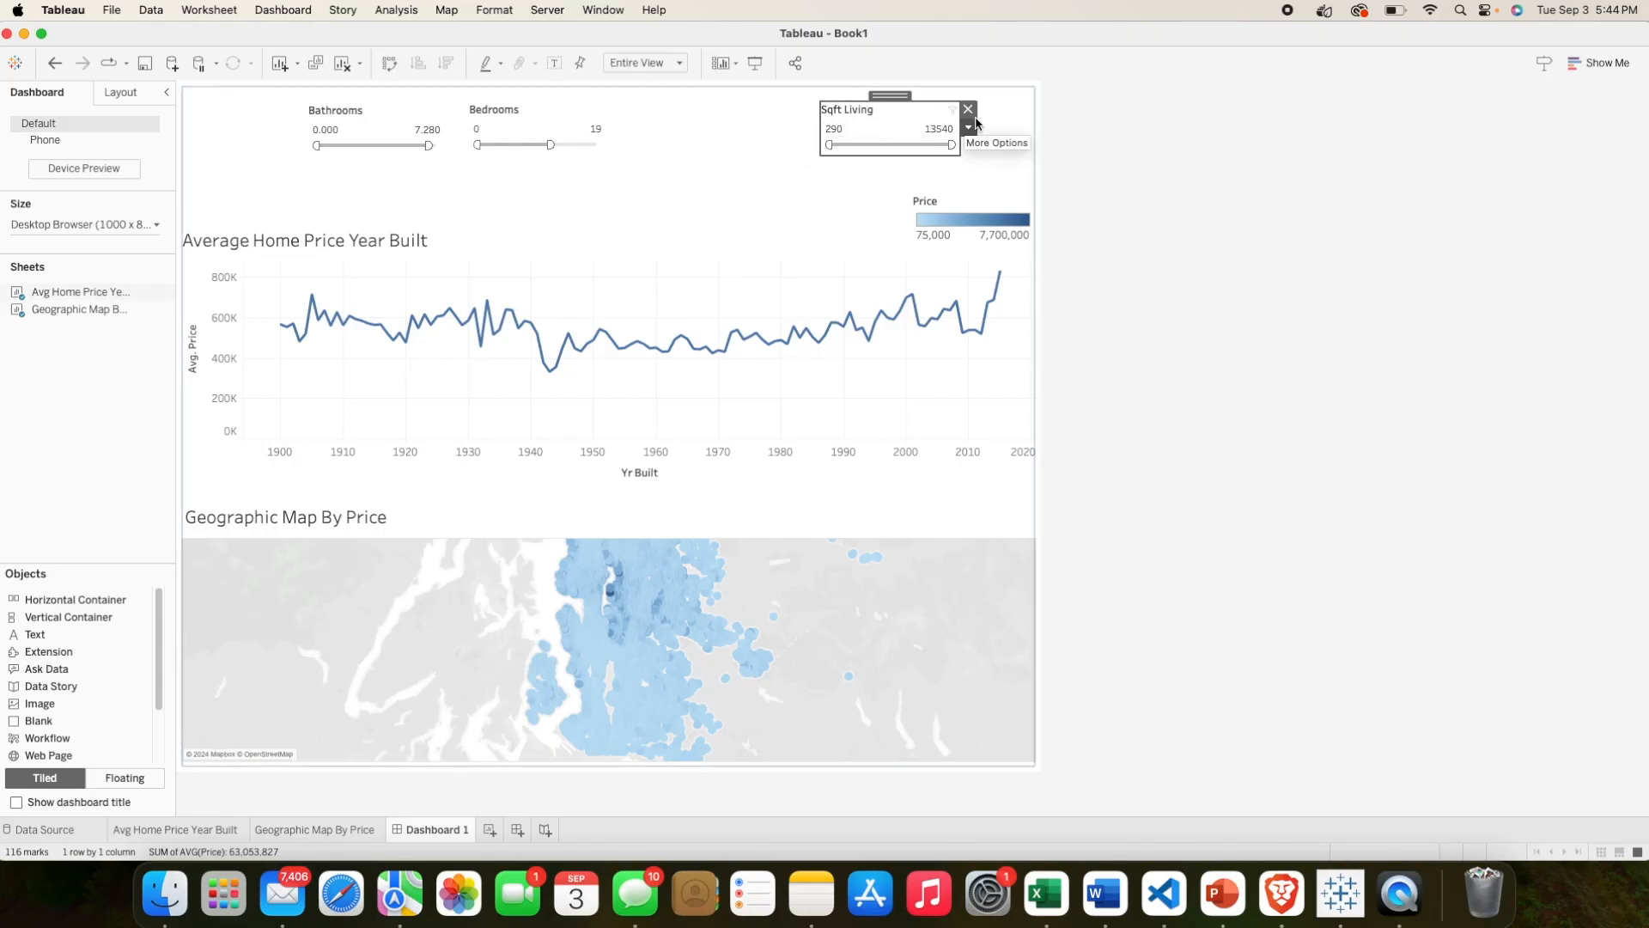
left_click(968, 109)
left_click(512, 121)
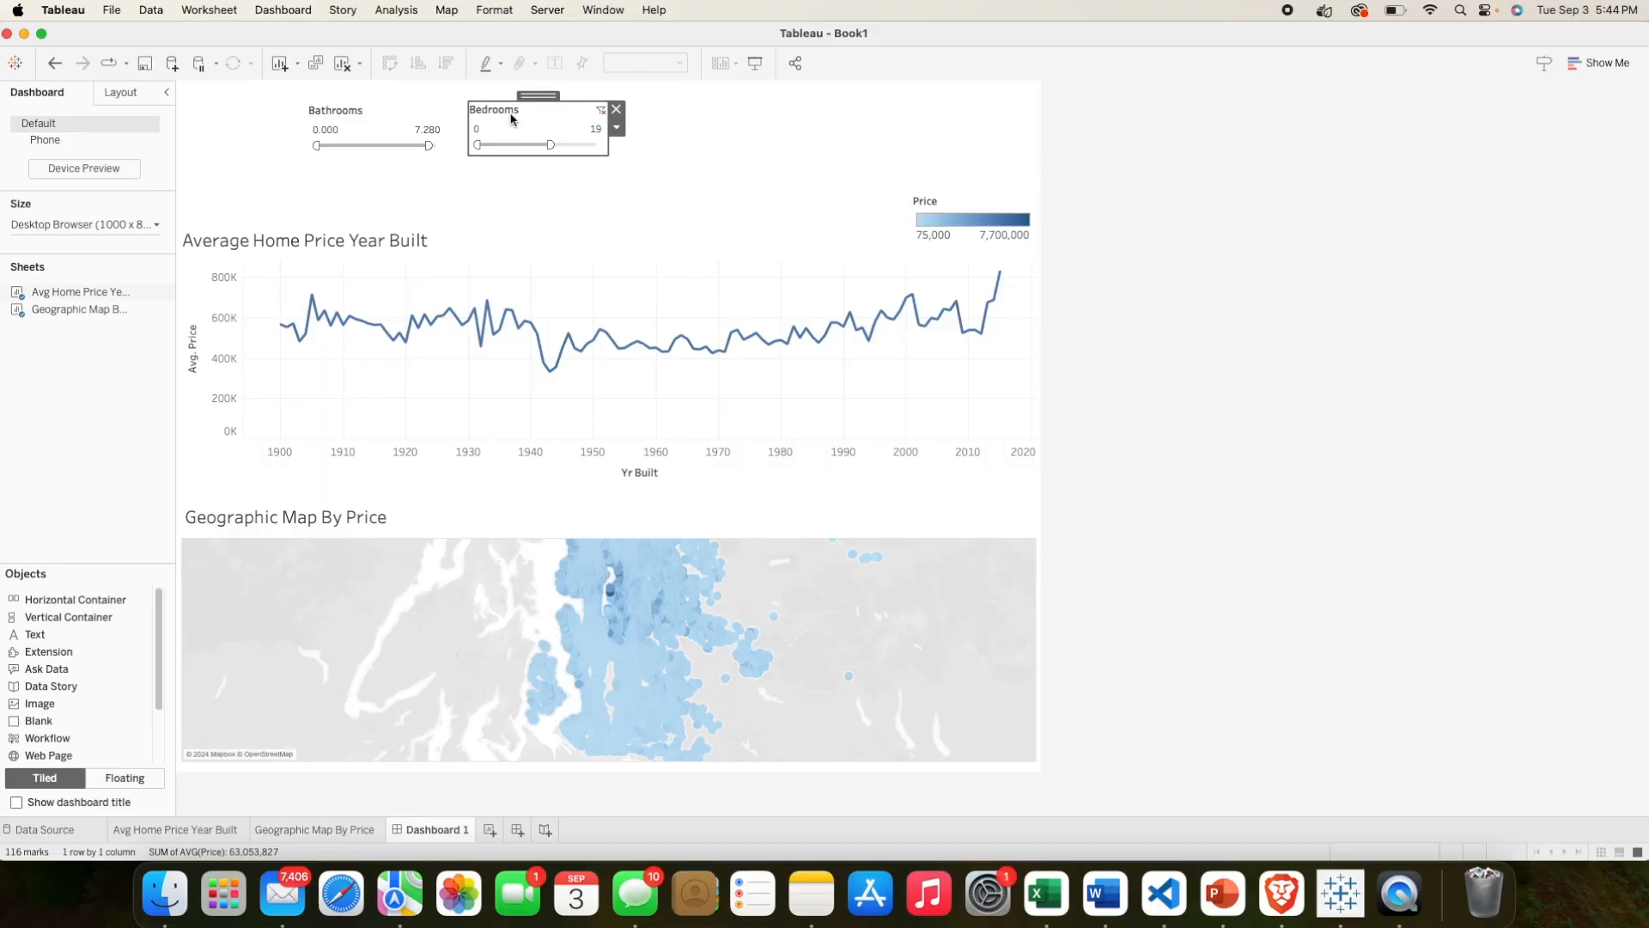
left_click(617, 110)
left_click(431, 110)
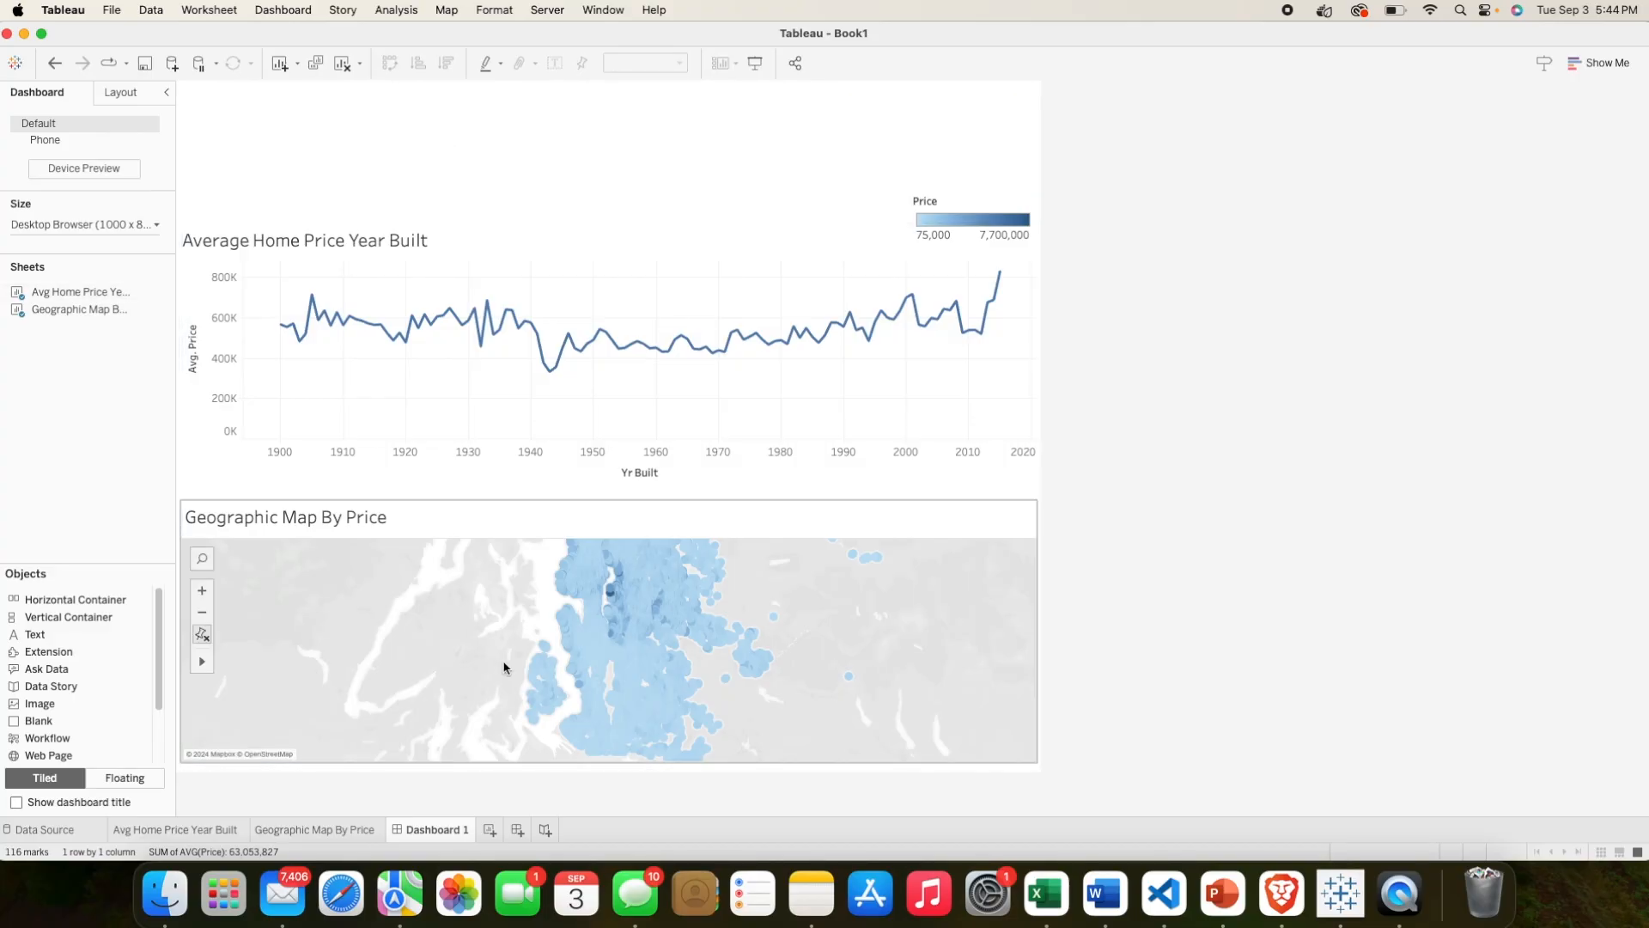
Step: On the Avg Home Price Year Built worksheet, make the Floors filter discrete and include all of its values
left_click(221, 829)
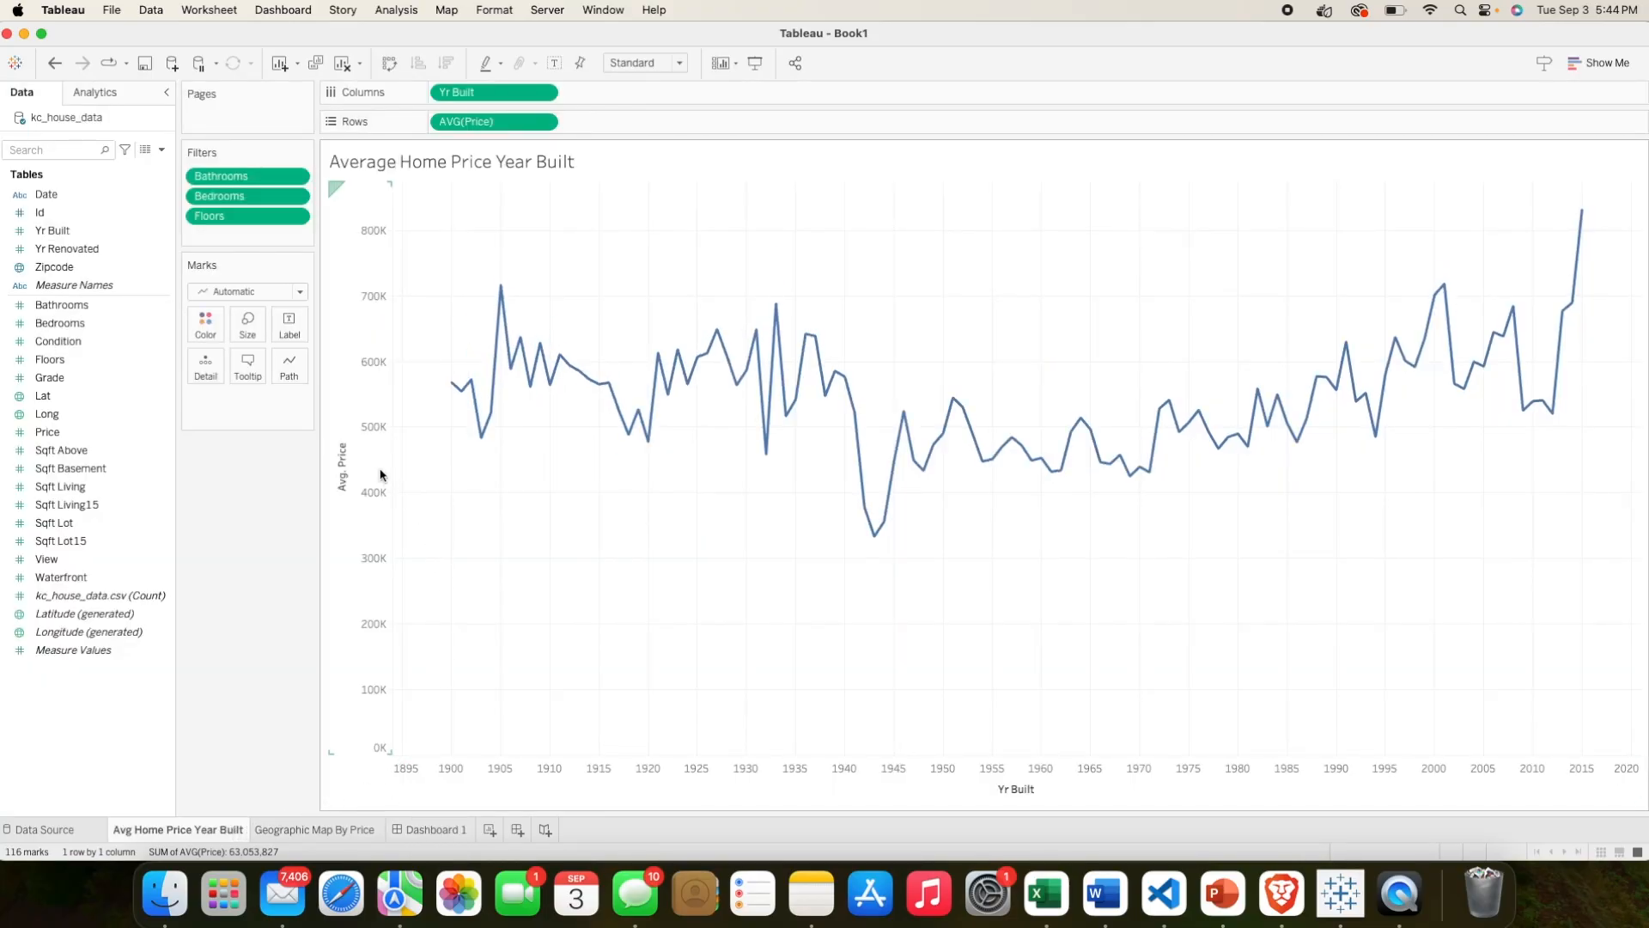
left_click(297, 217)
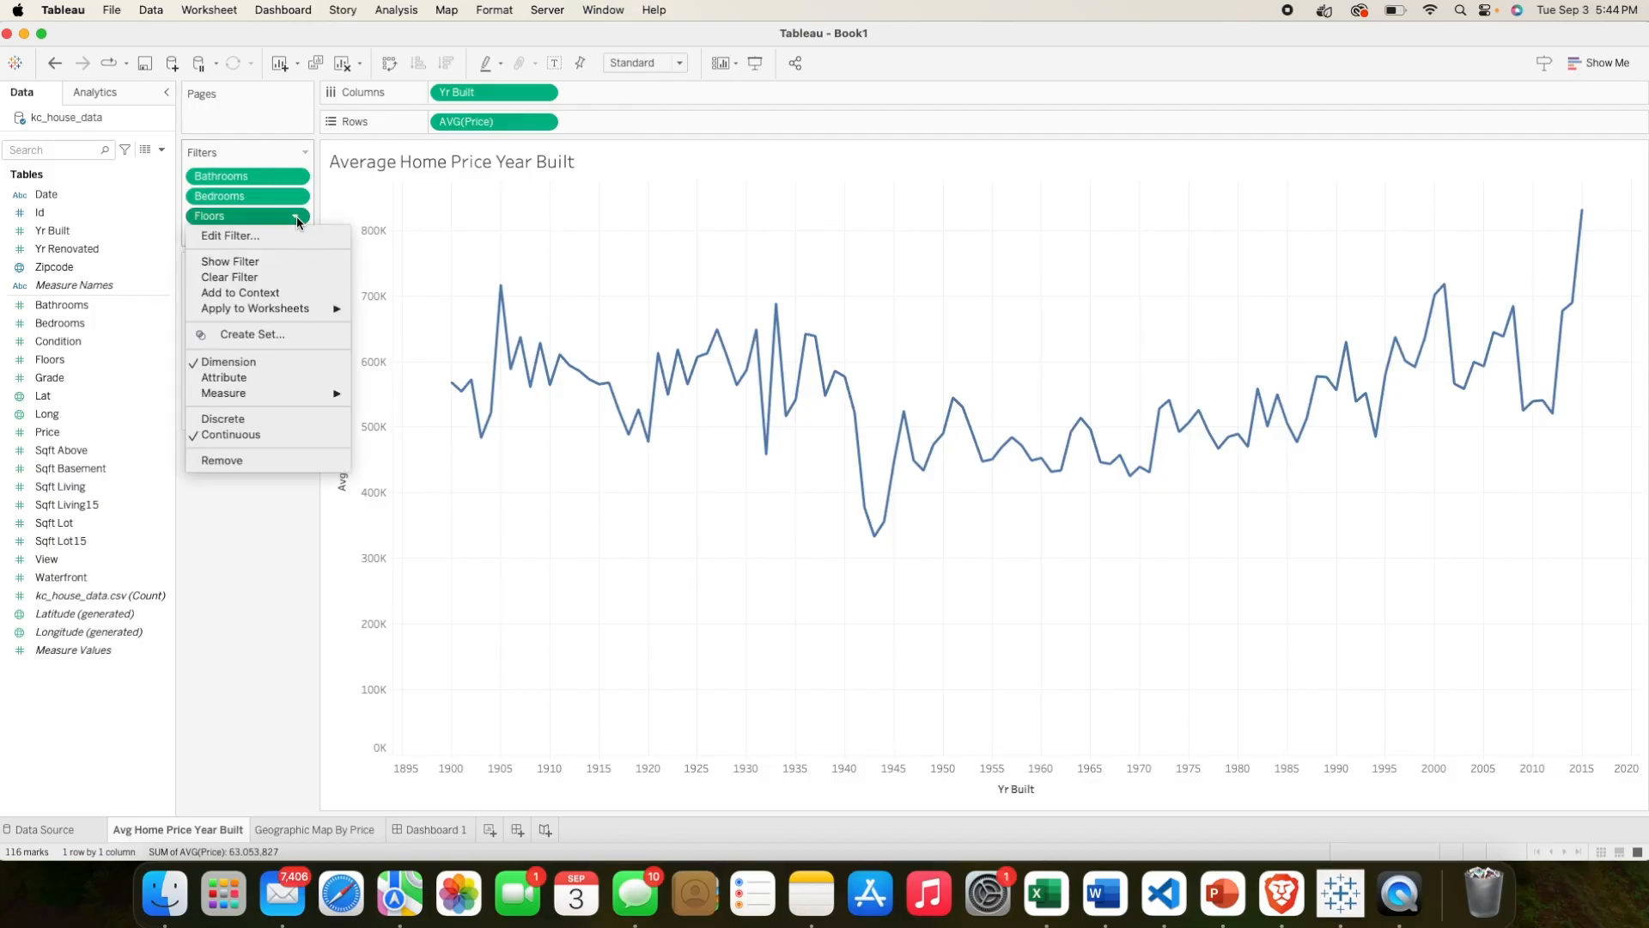
left_click(269, 419)
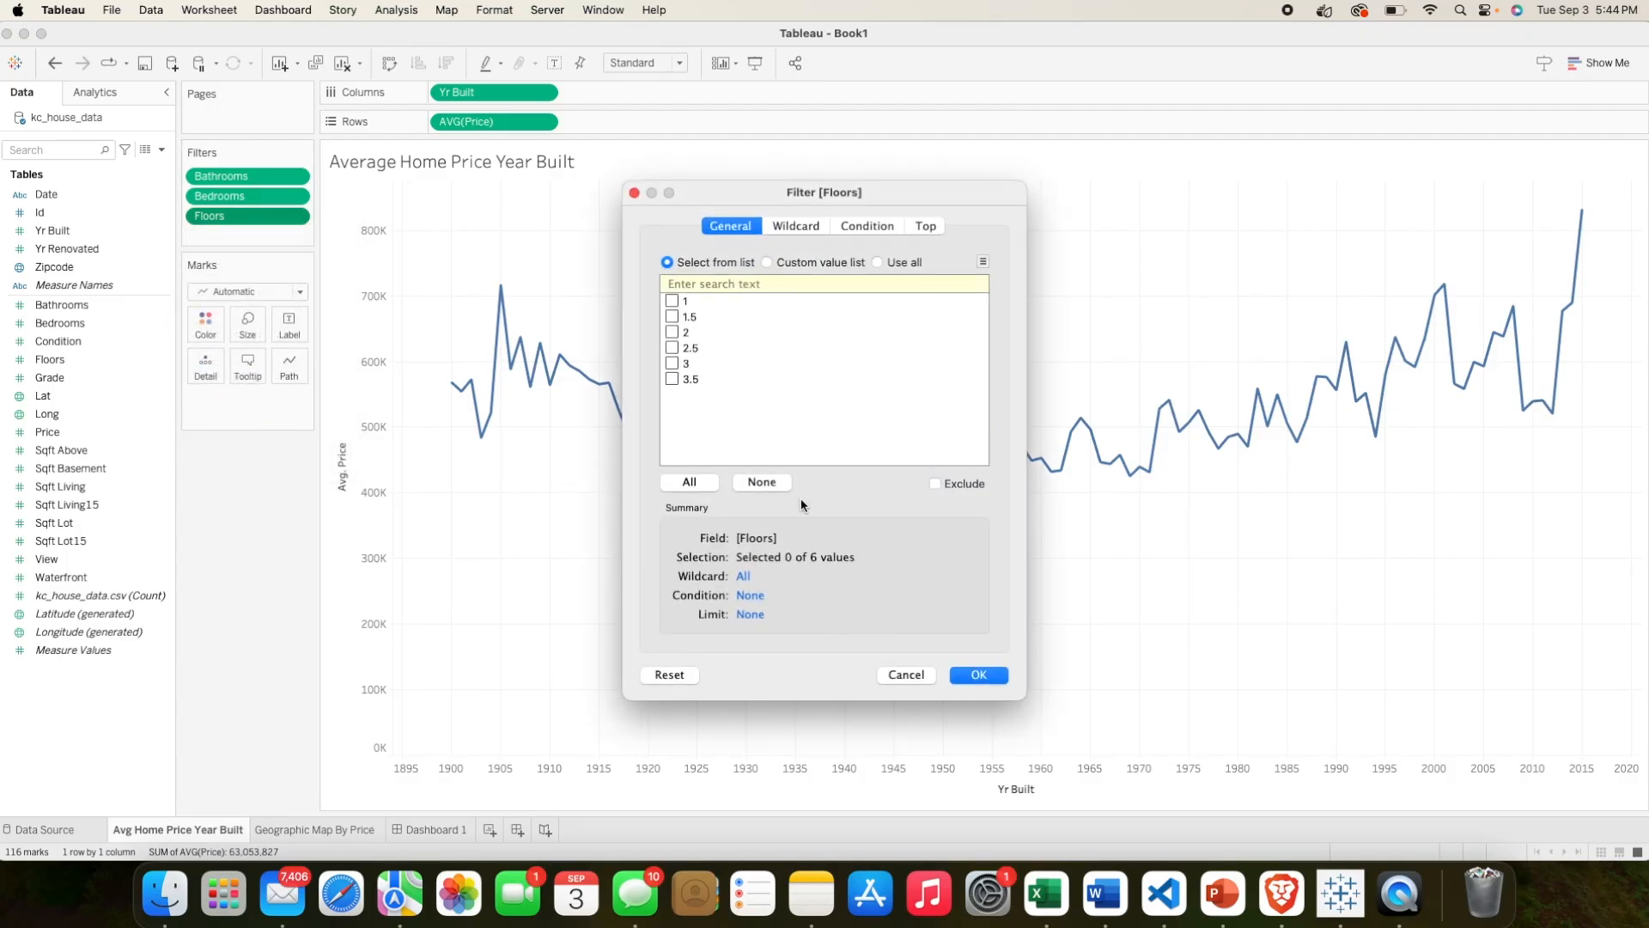
left_click(706, 486)
left_click(979, 675)
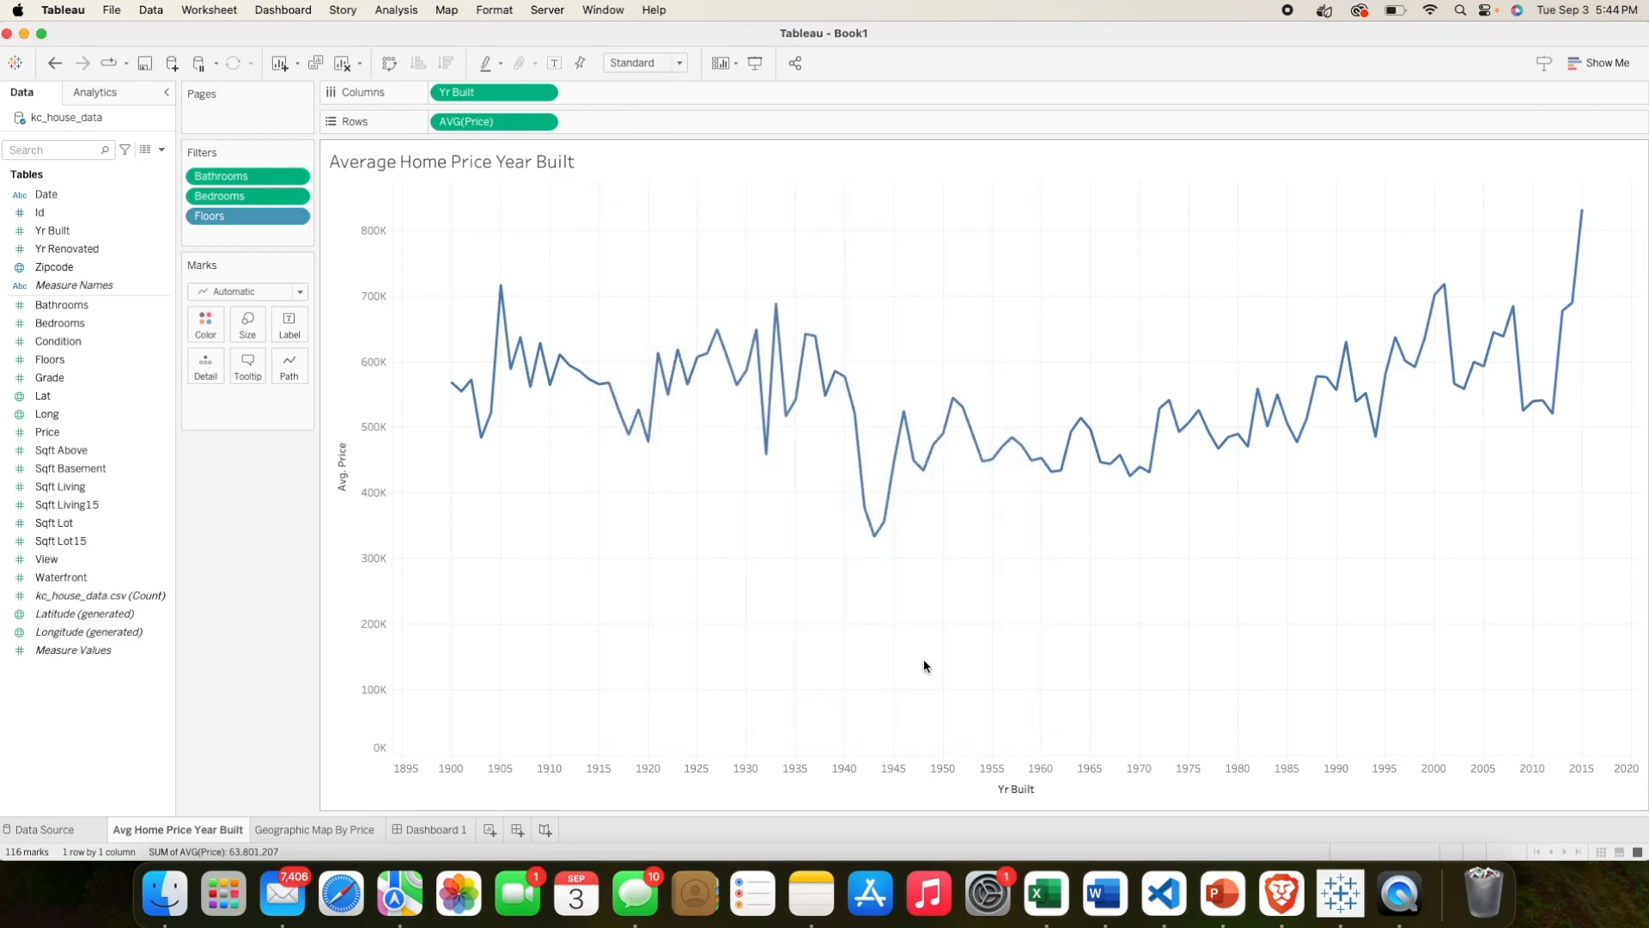
Step: Make the Bedrooms filter discrete and include all of its values
left_click(295, 197)
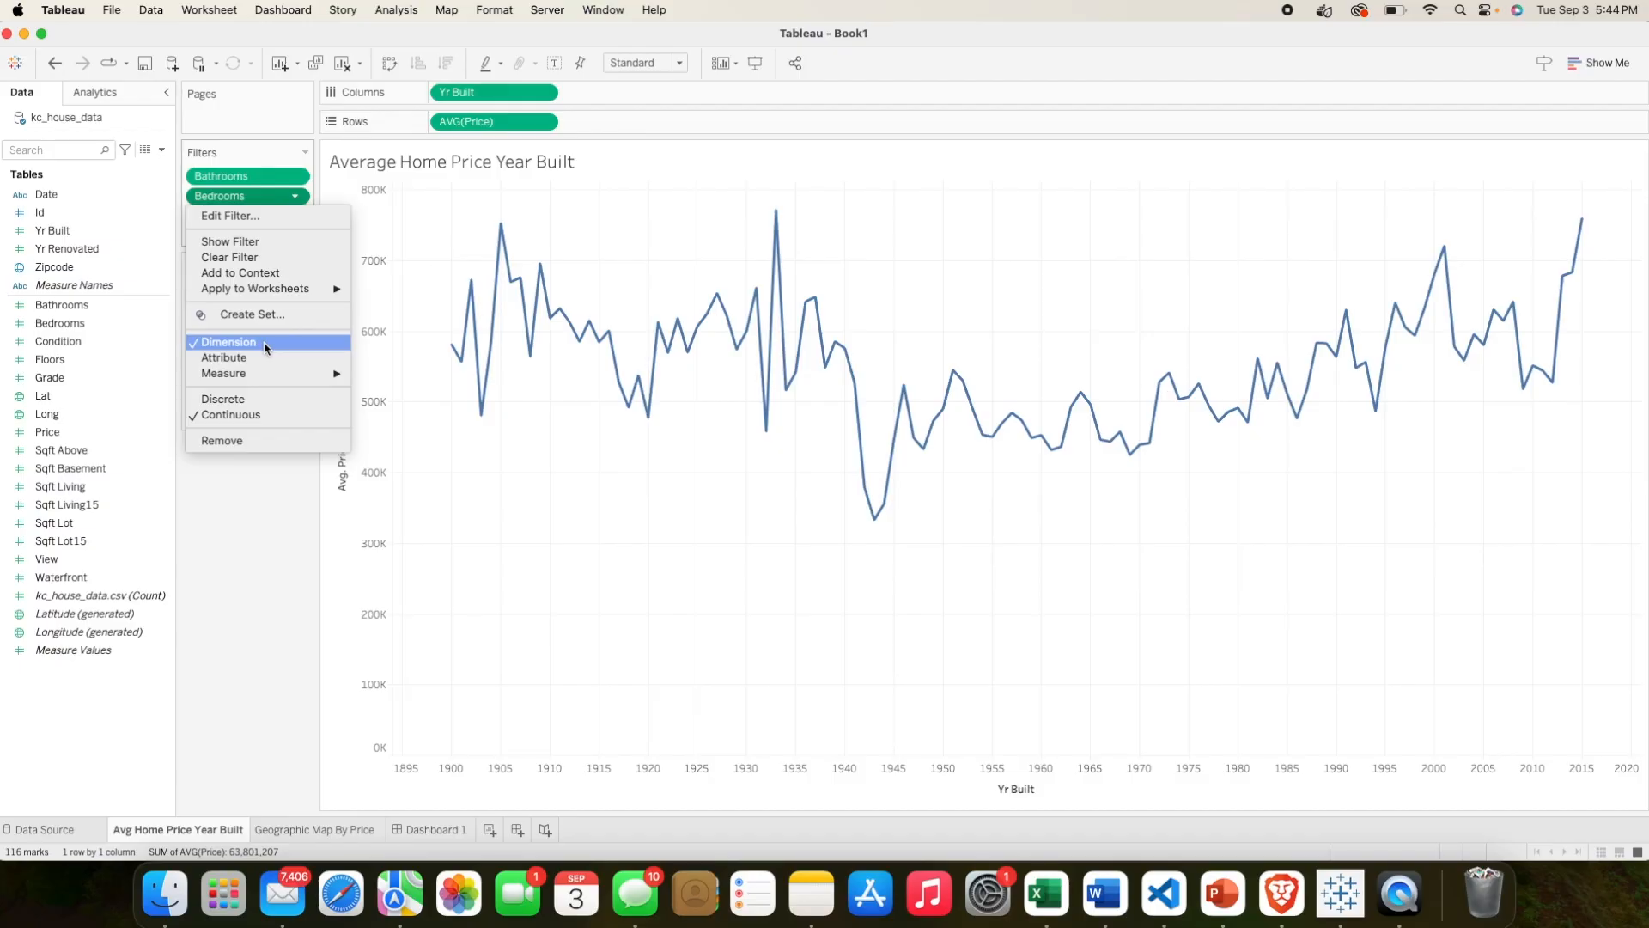
left_click(258, 398)
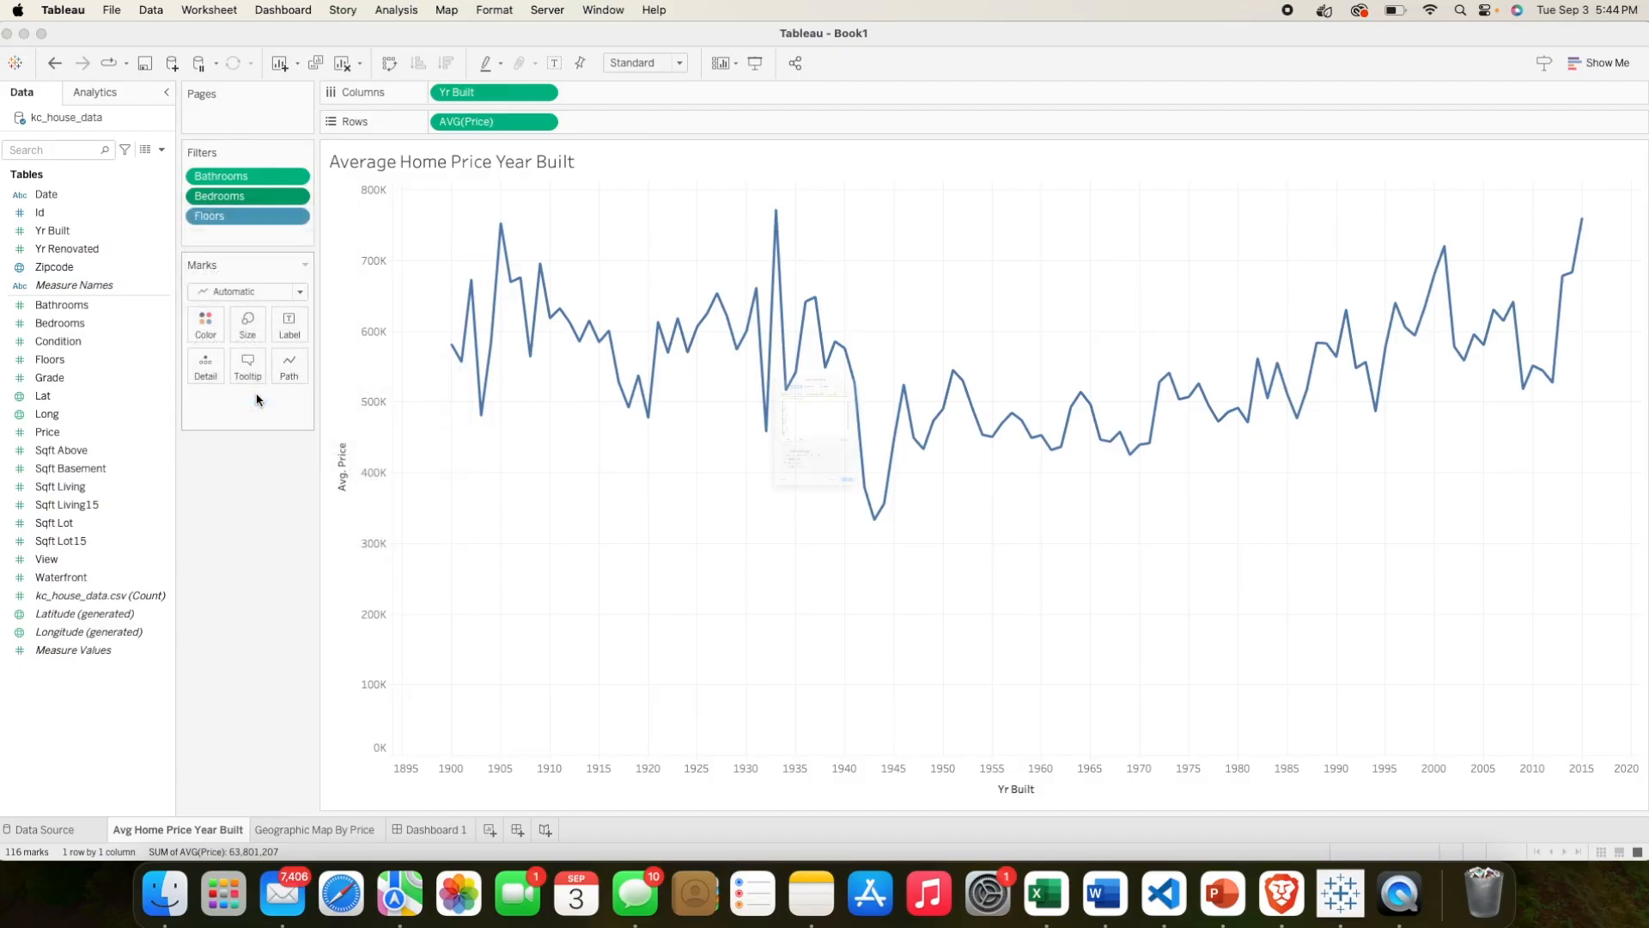
left_click(688, 482)
left_click(978, 675)
Step: Make the Bathrooms filter discrete with all of its values included, and return to Dashboard 1
left_click(294, 181)
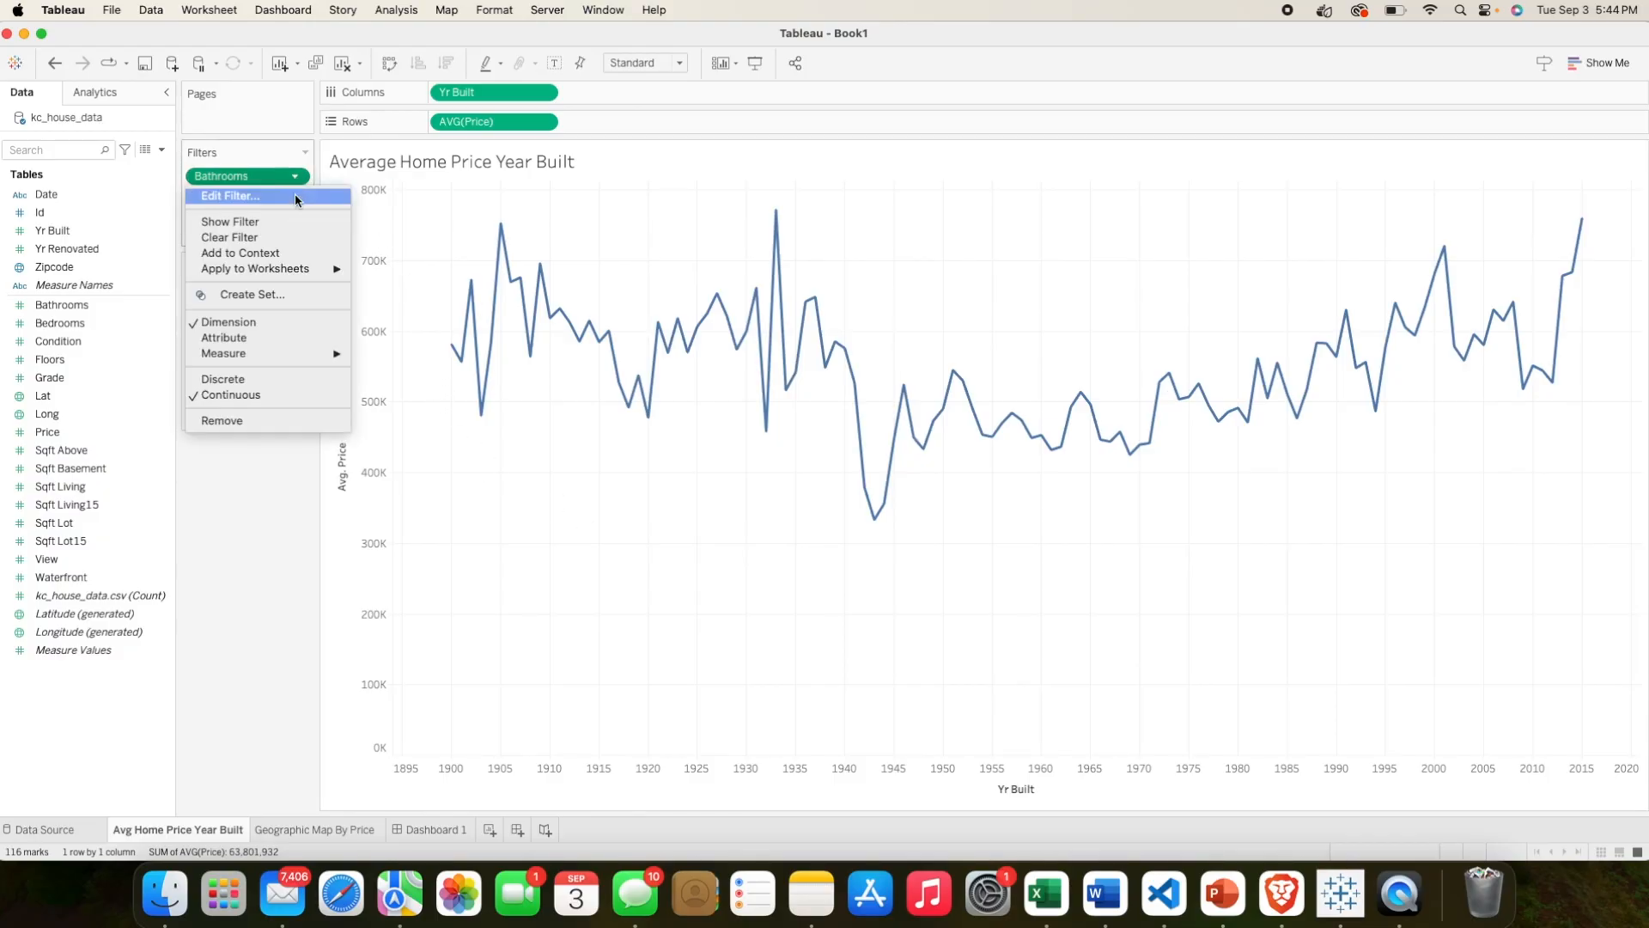
left_click(225, 372)
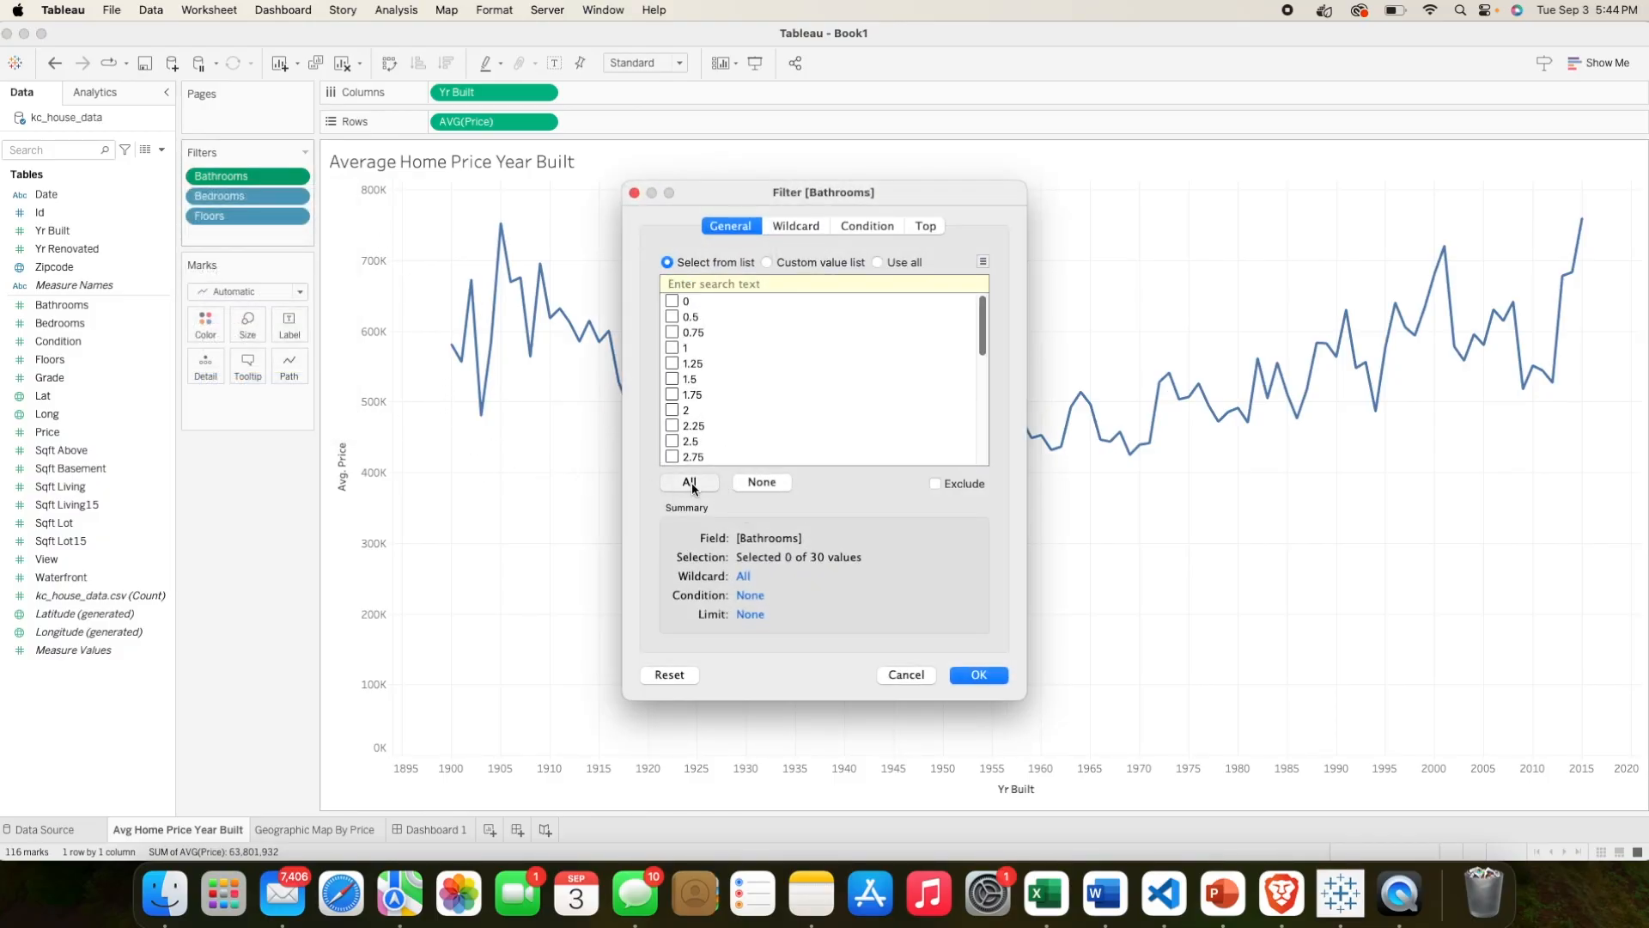
left_click(979, 674)
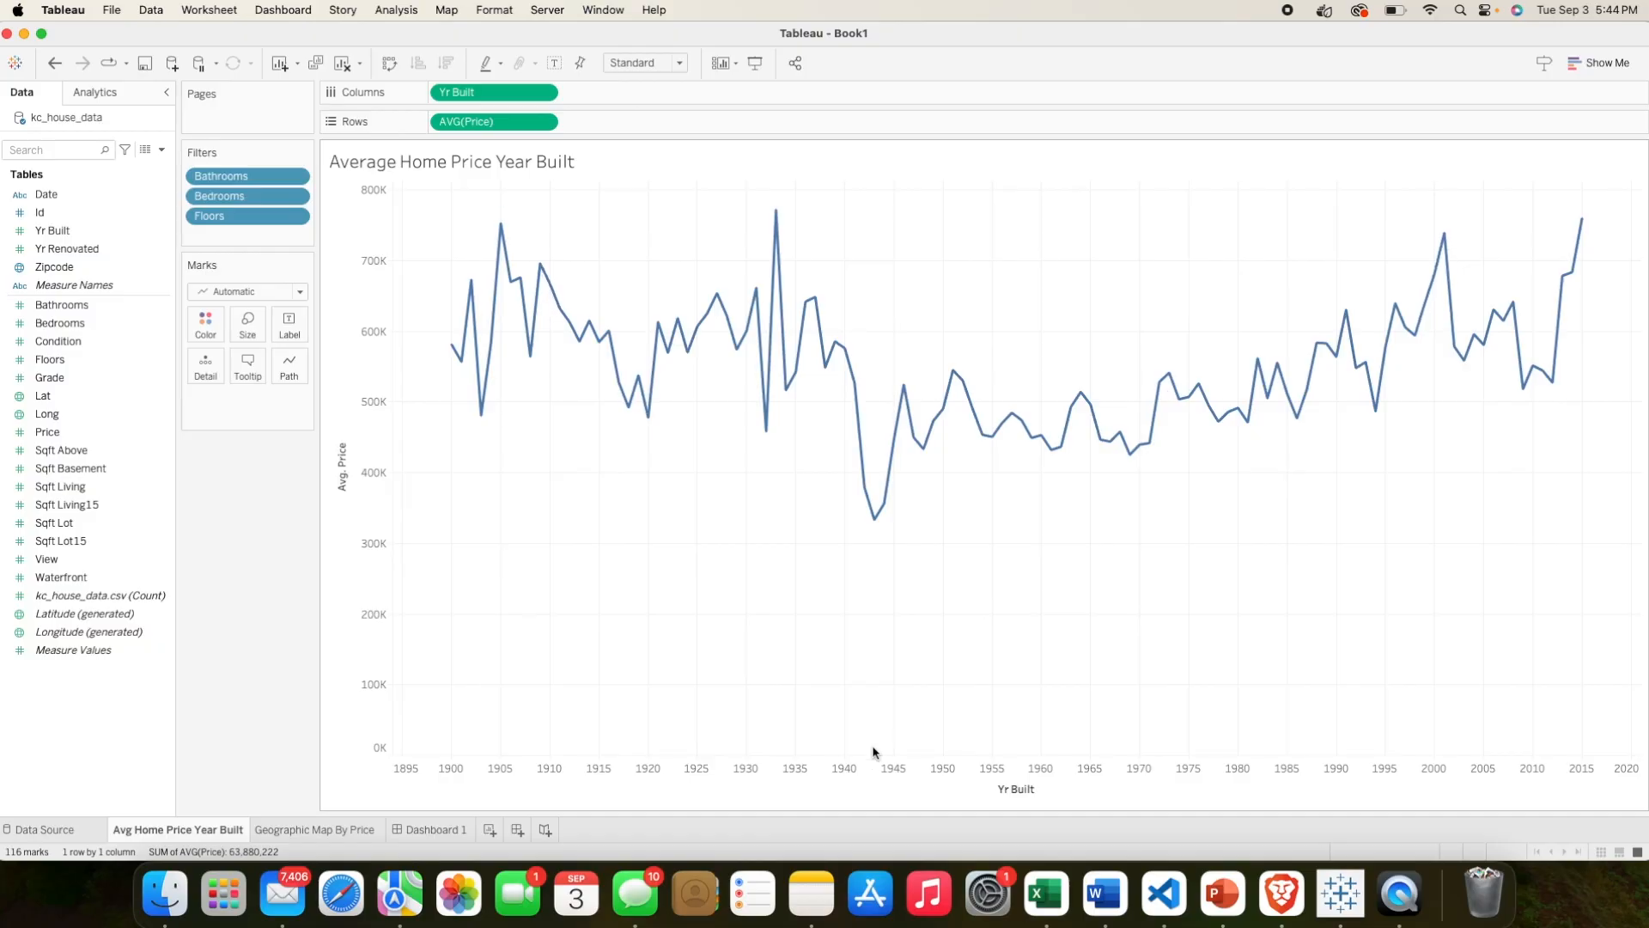
left_click(415, 835)
left_click_drag(438, 538, 129, 375)
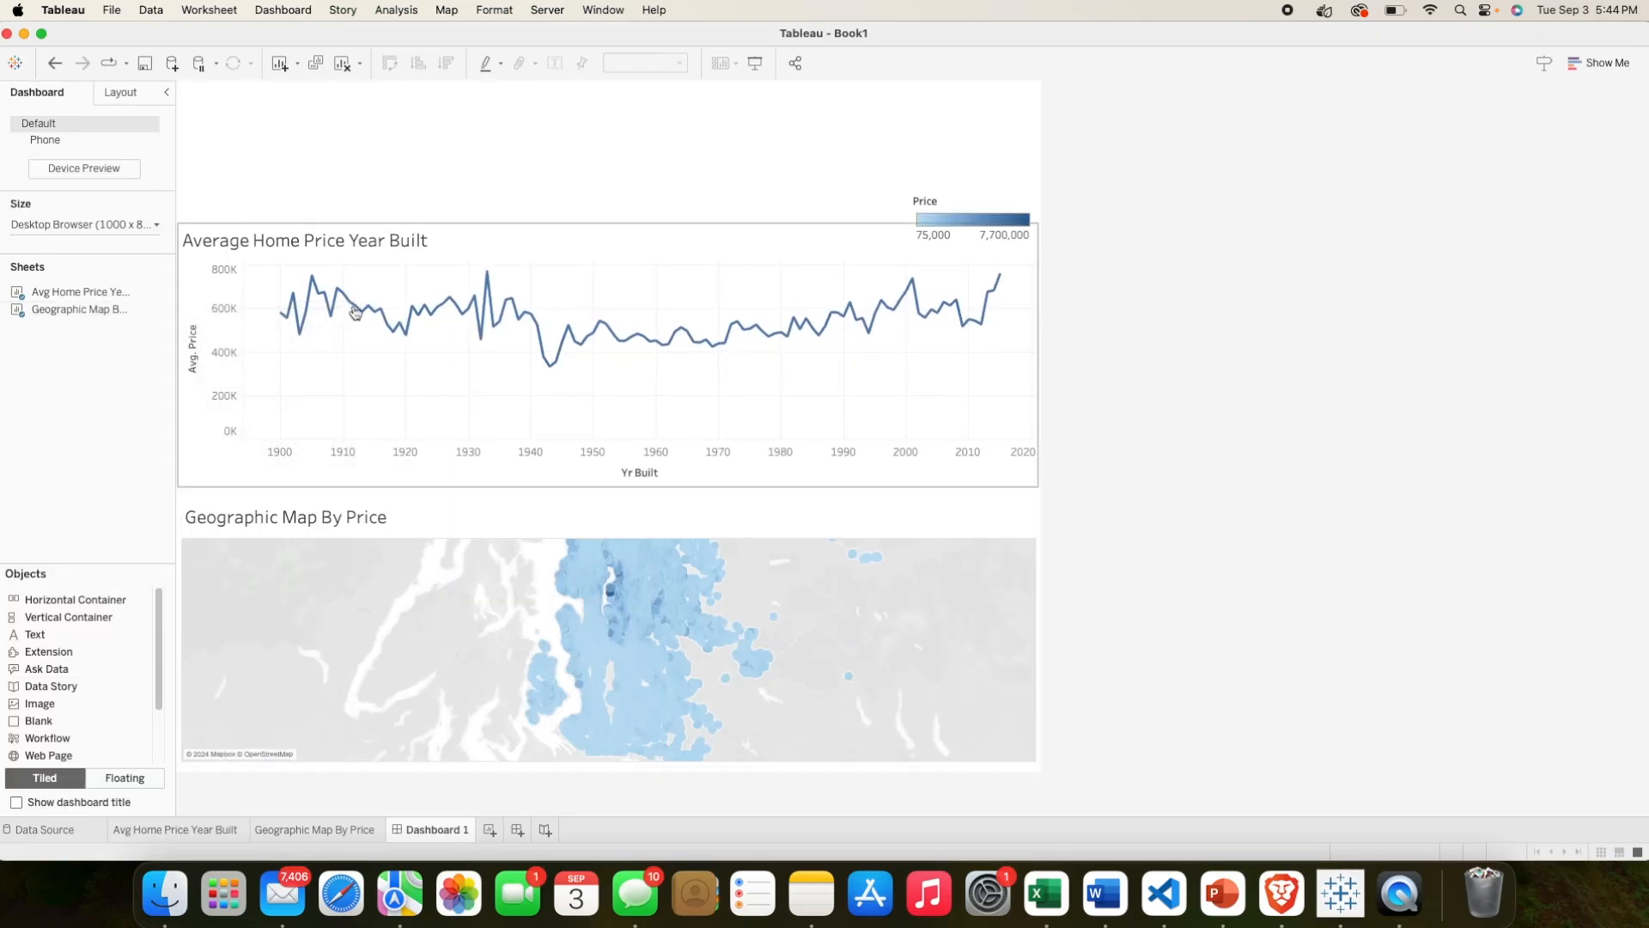
Step: Show the Bathrooms filter control for the Average Home Price Year Built chart and move it to the blank area above the chart
left_click(477, 251)
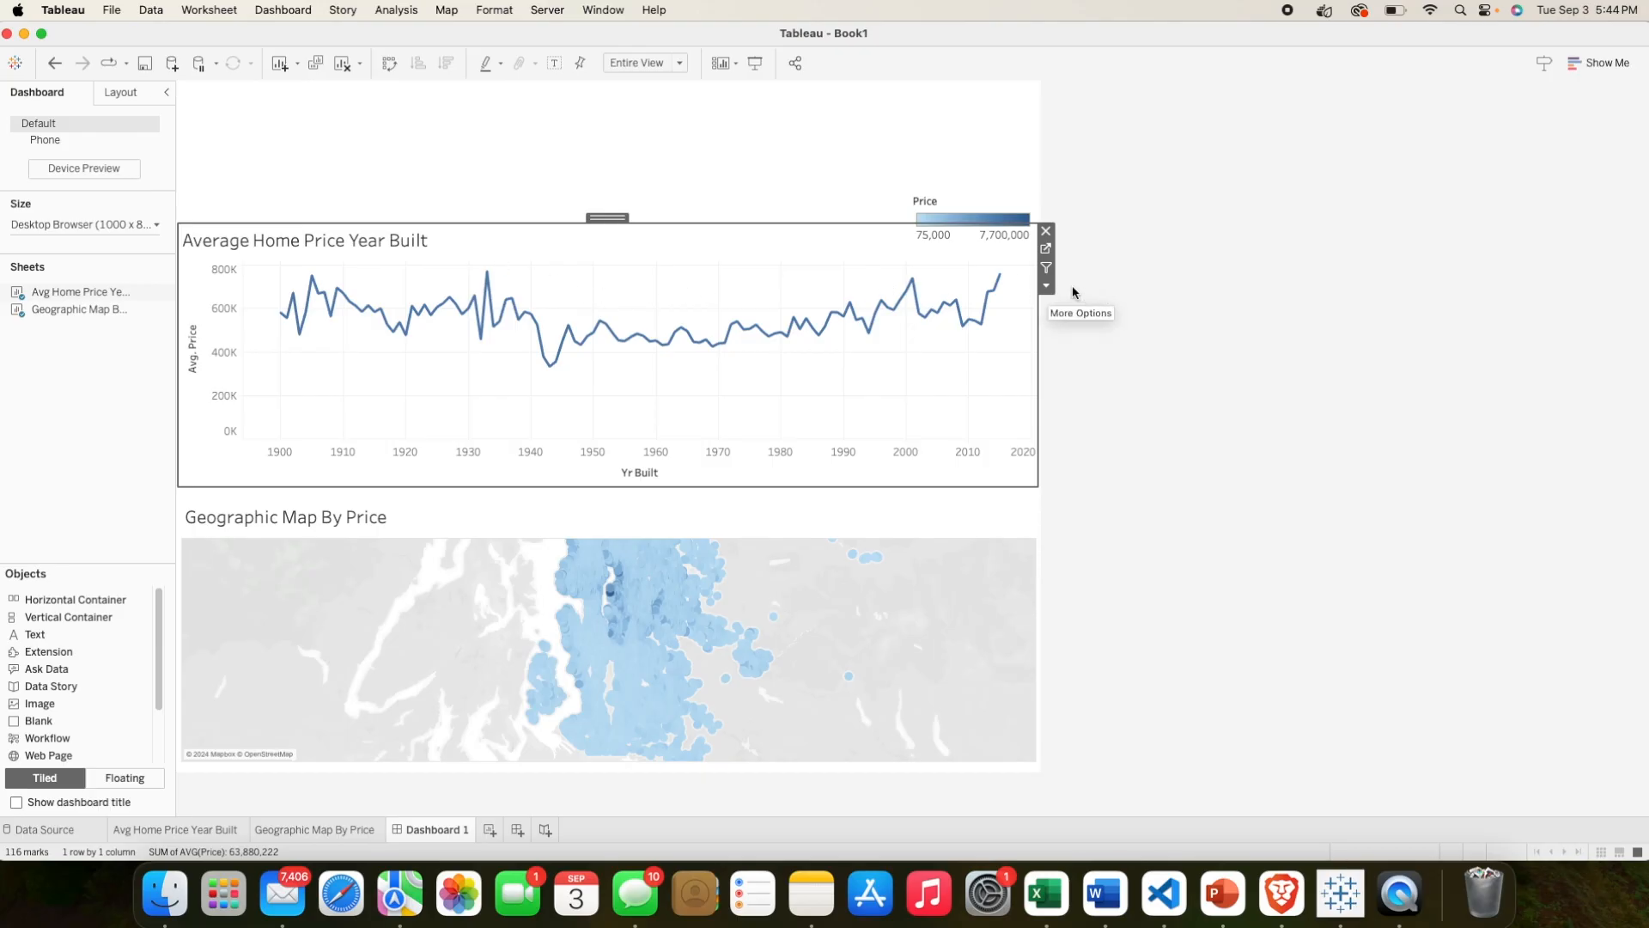
left_click(1046, 286)
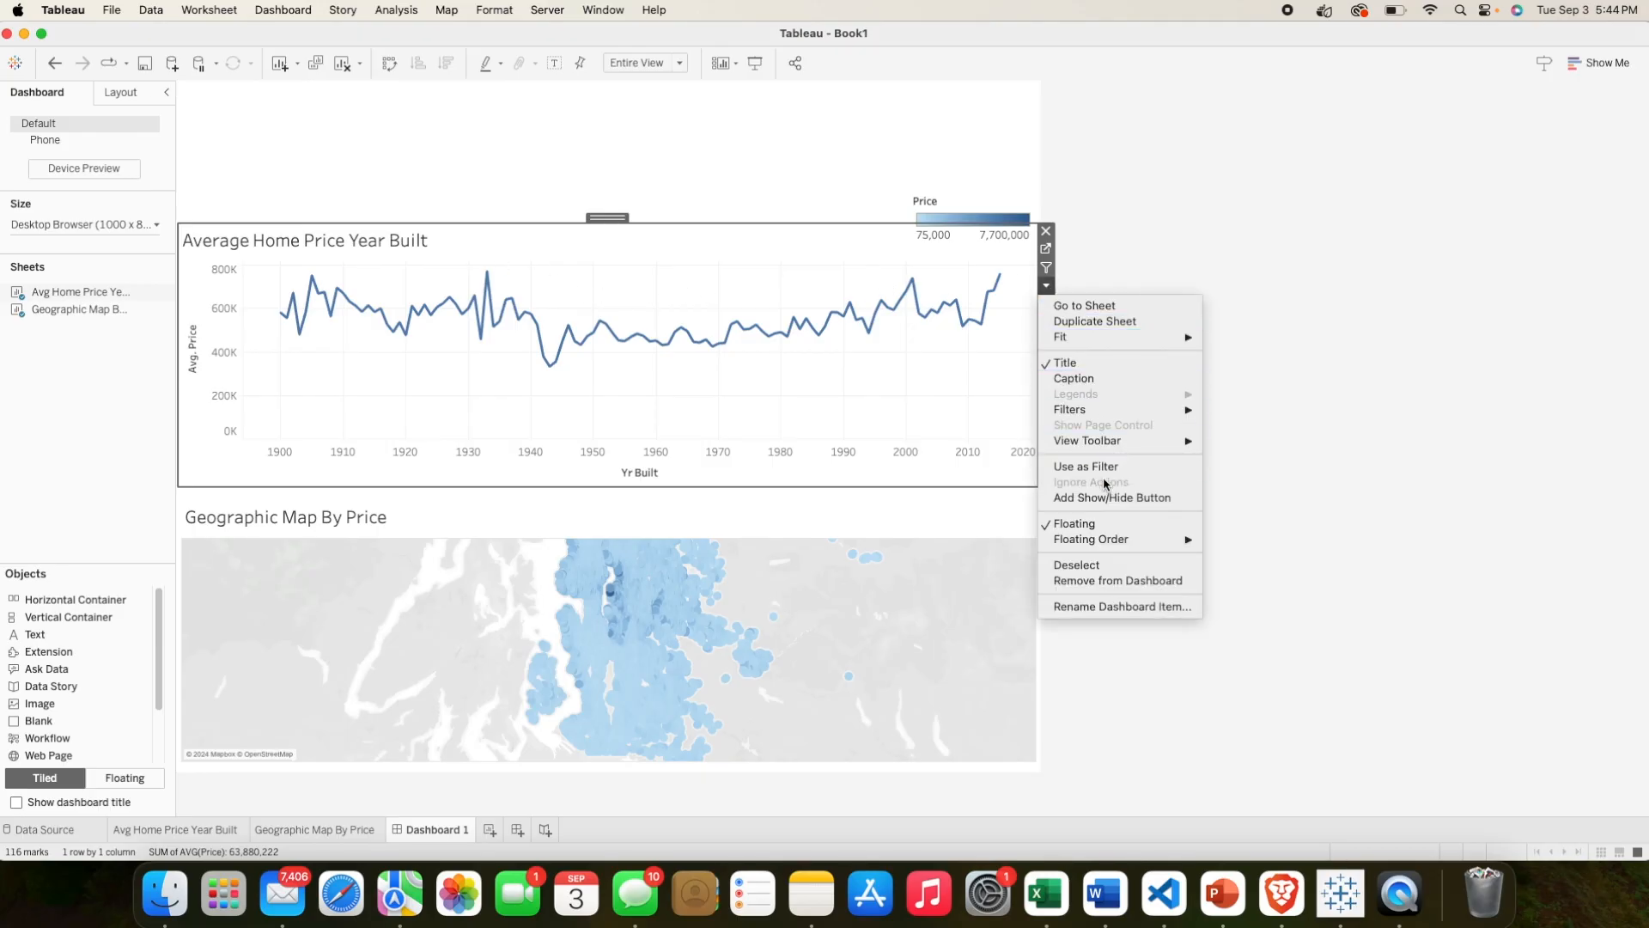
mouse_move(1108, 543)
mouse_move(1071, 412)
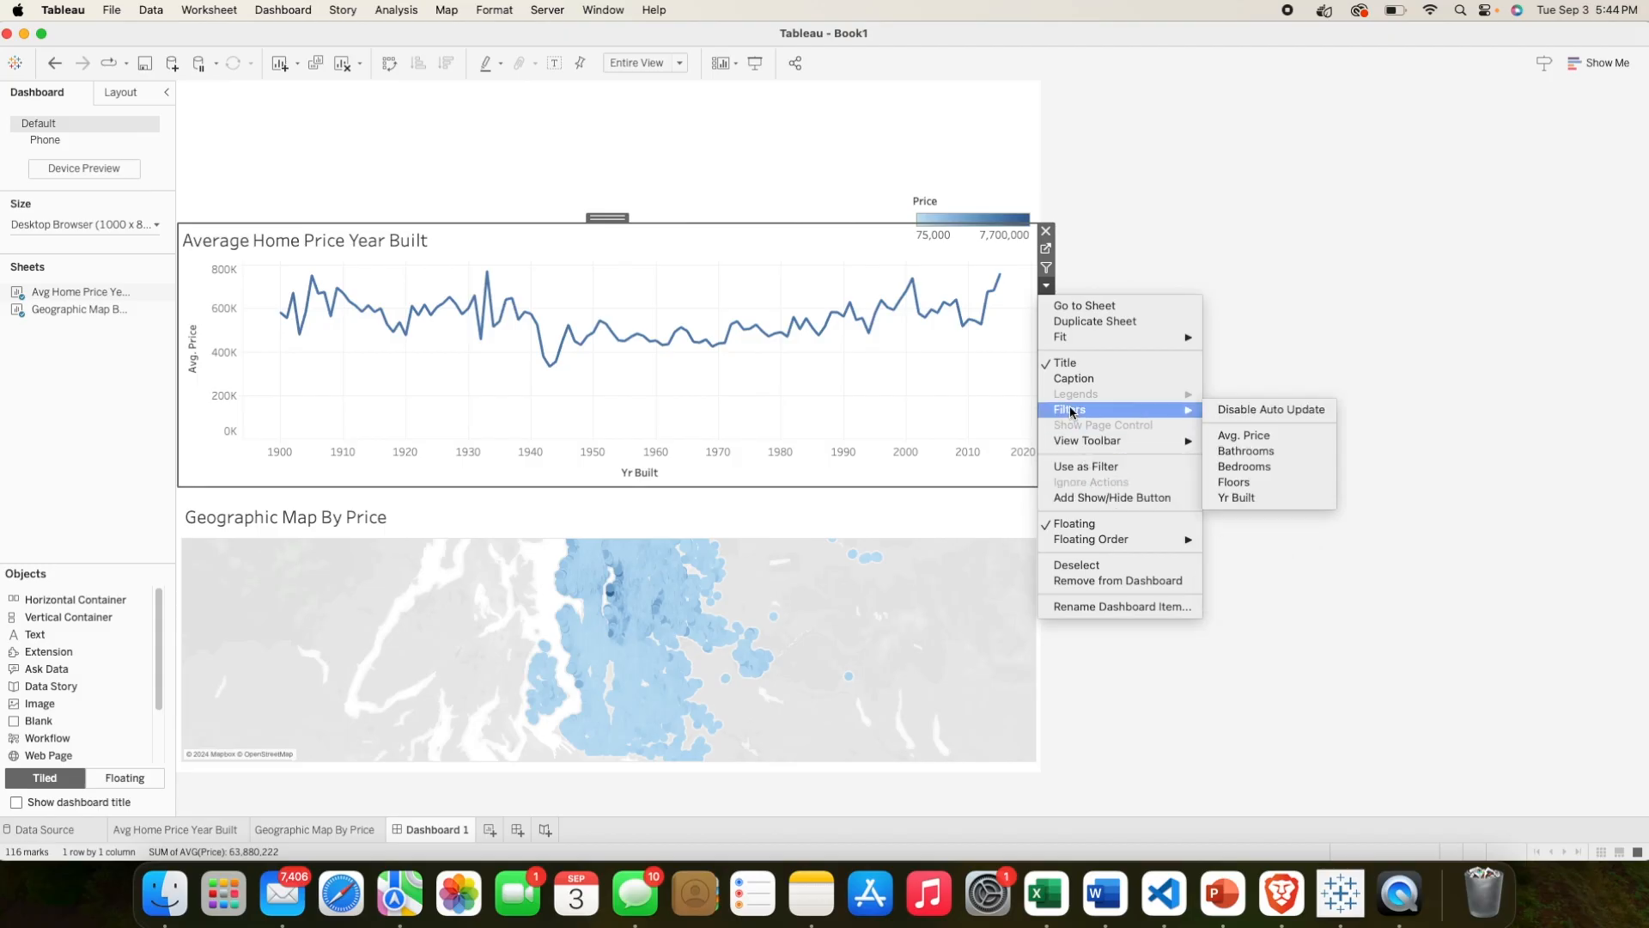
left_click(1276, 451)
left_click_drag(929, 235, 576, 91)
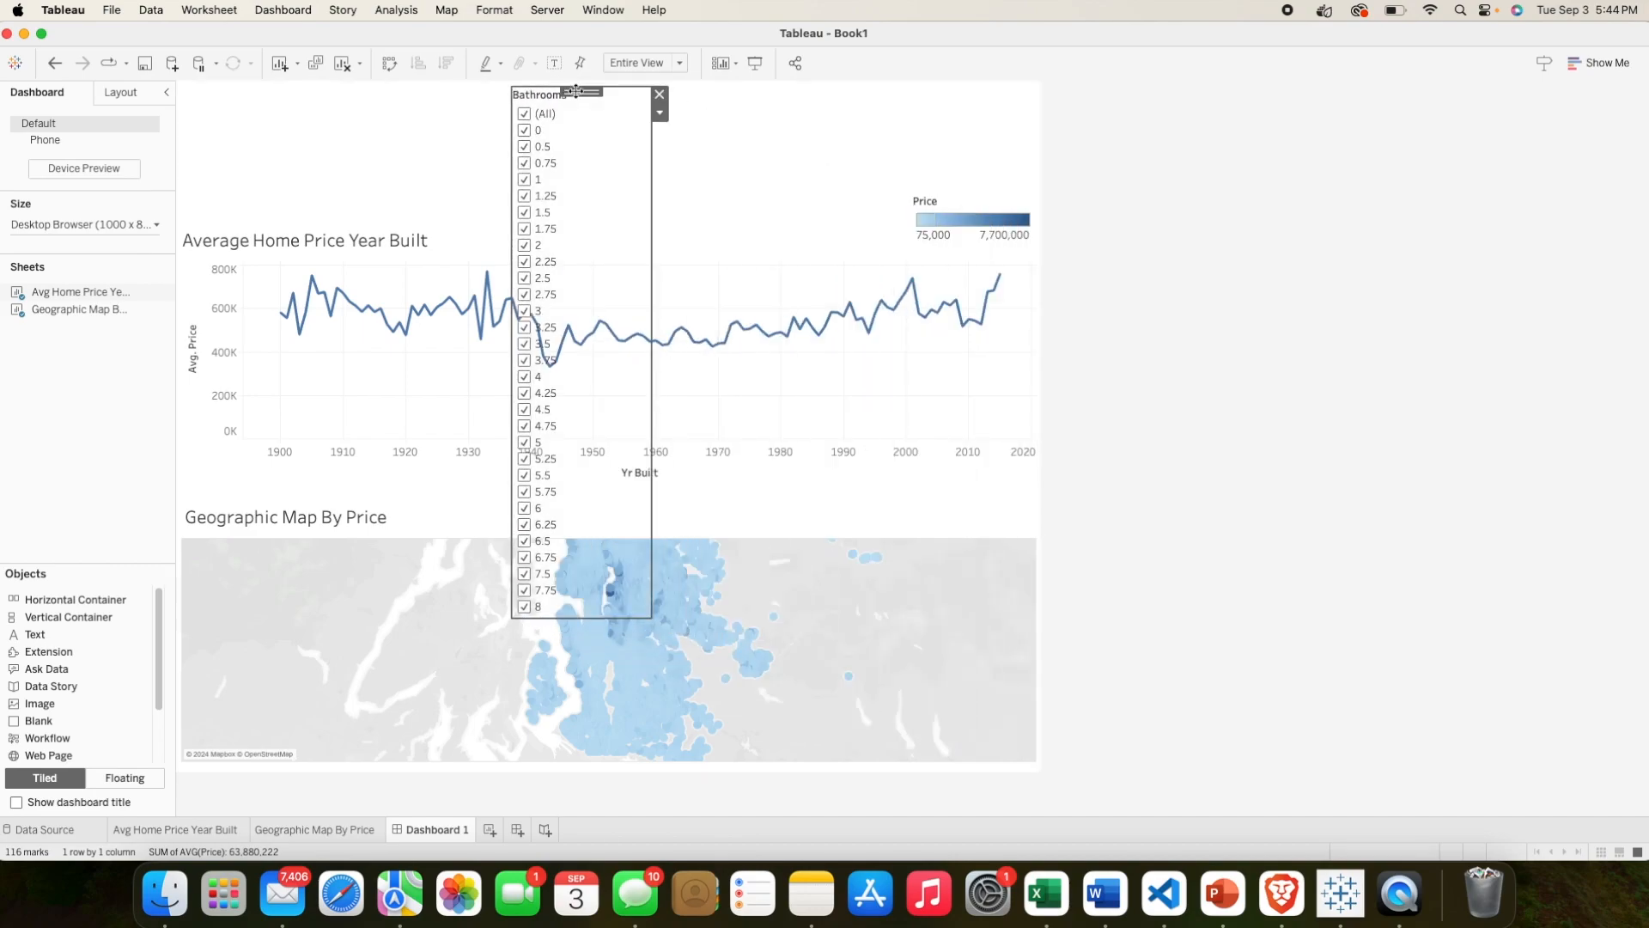
Step: Change the Bathrooms filter to Single Value (dropdown), then shorten its box and shift it toward the start of the area above the chart
left_click(657, 113)
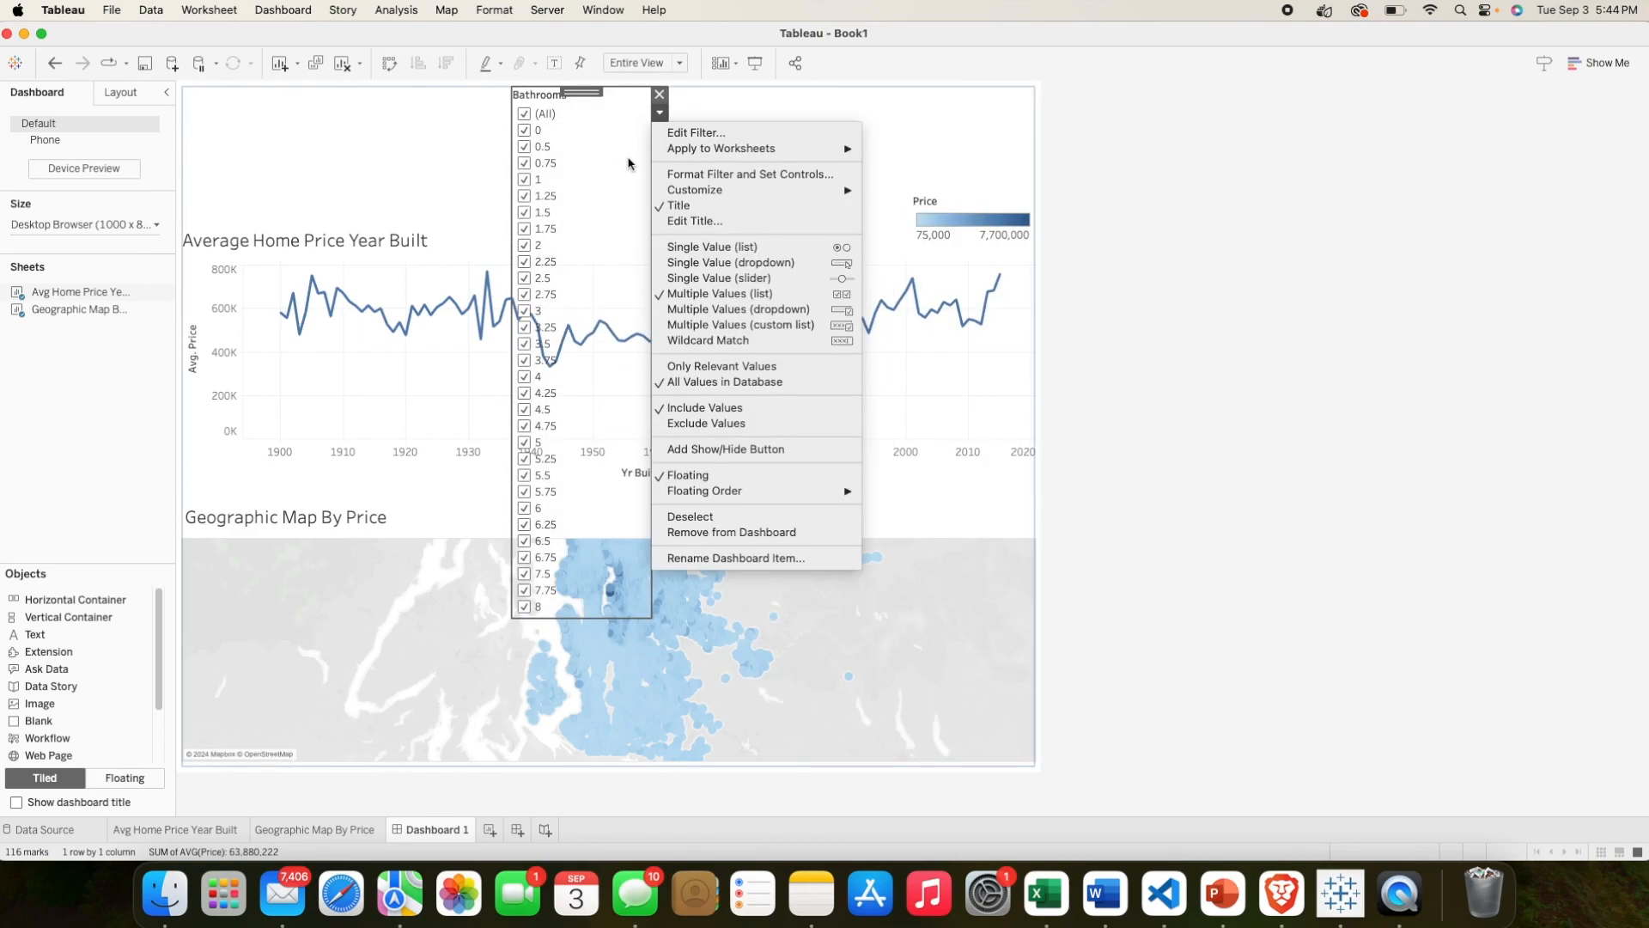
mouse_move(684, 192)
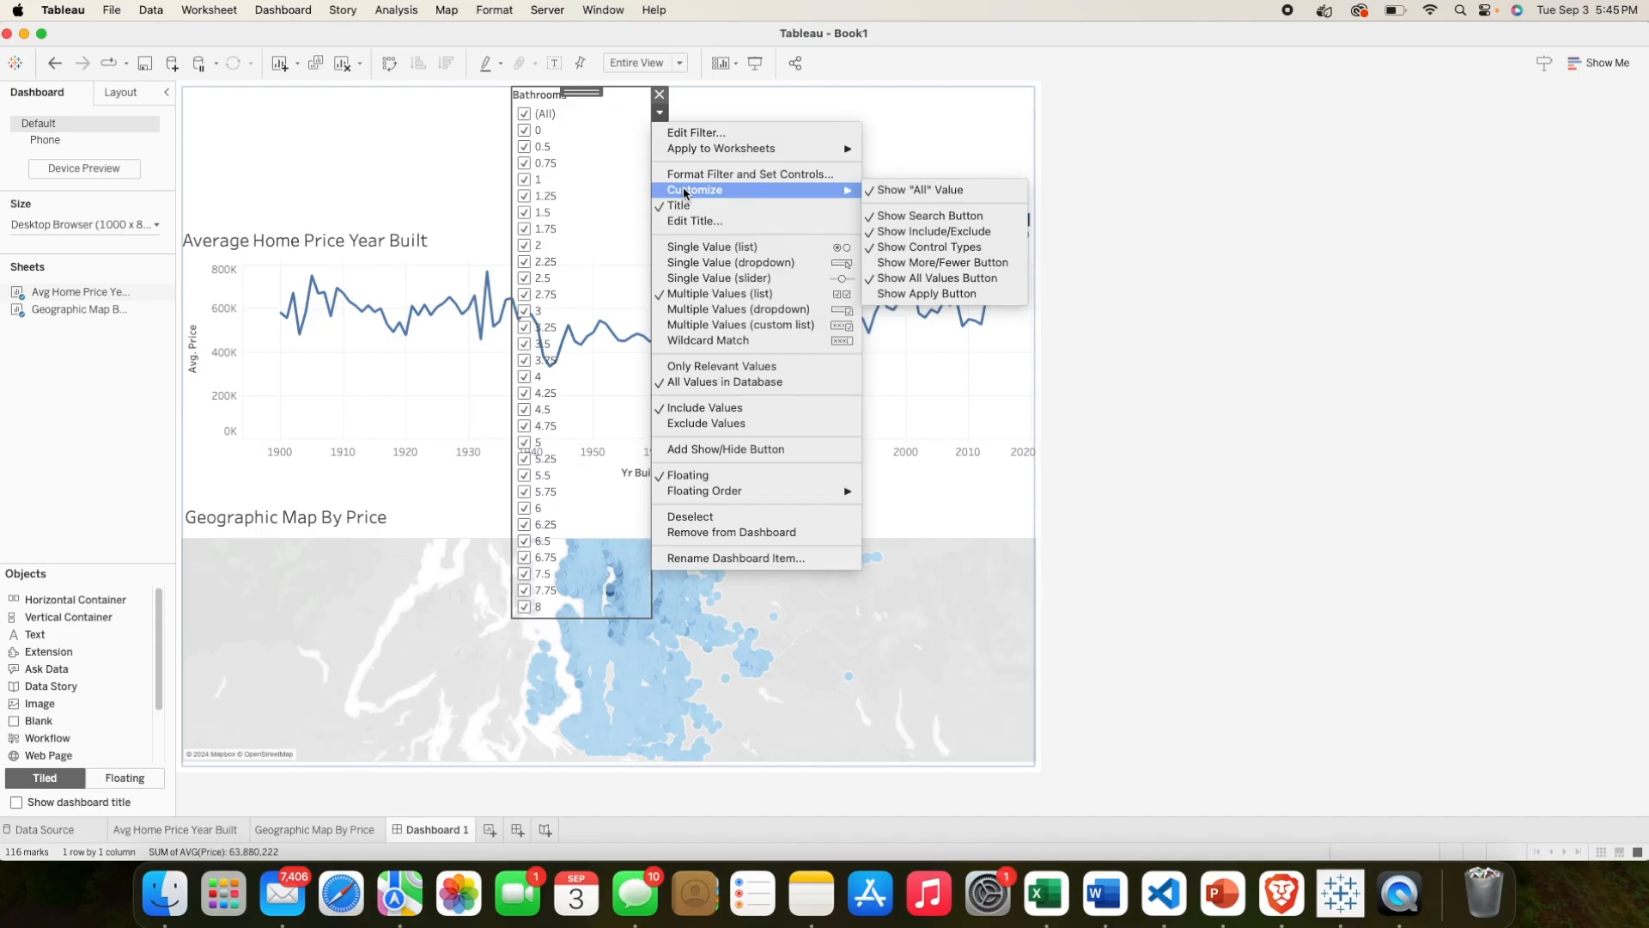
left_click(757, 265)
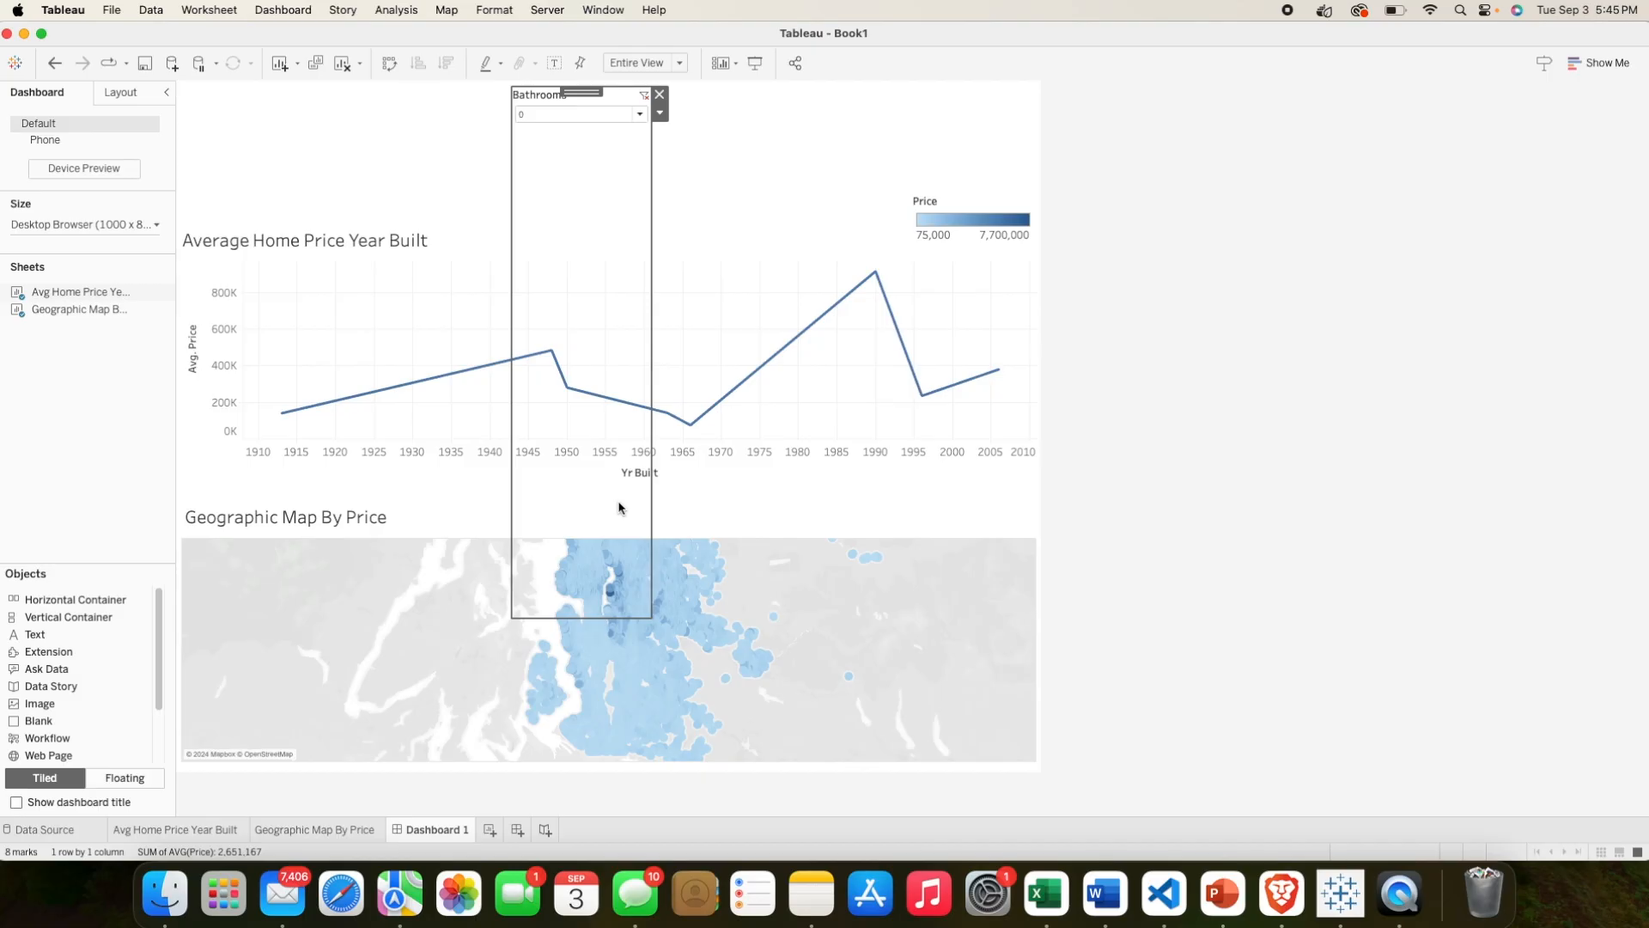
left_click(653, 544)
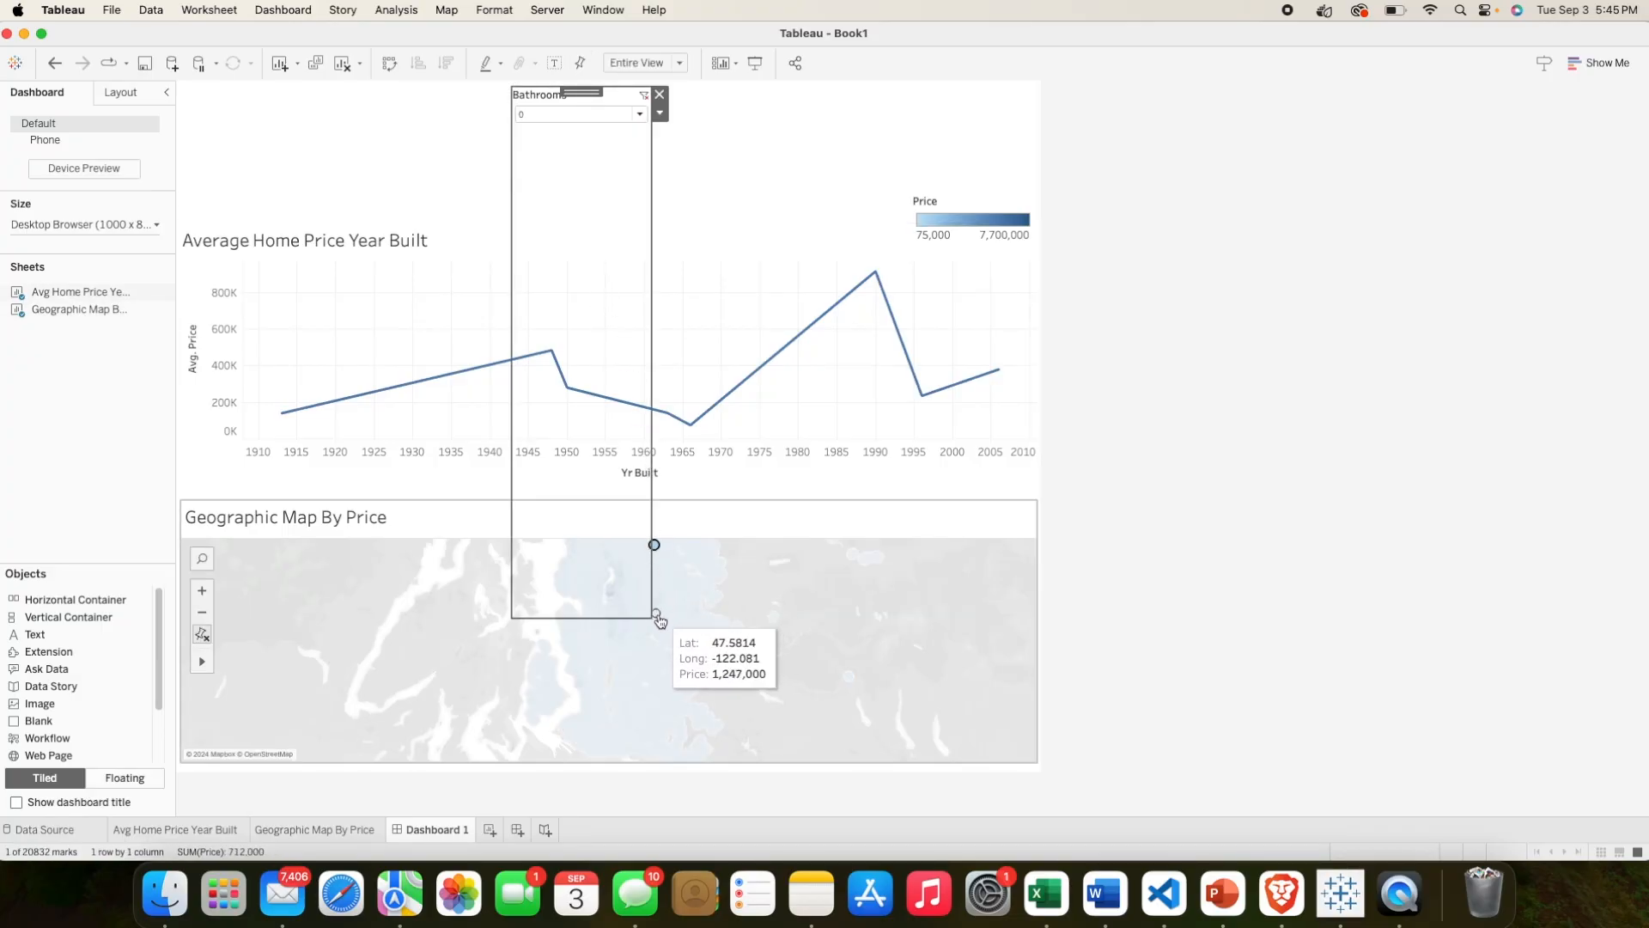
left_click_drag(653, 616, 643, 170)
left_click_drag(591, 94, 385, 93)
Step: Set the Bathrooms filter to (All) and widen its box slightly
left_click(427, 114)
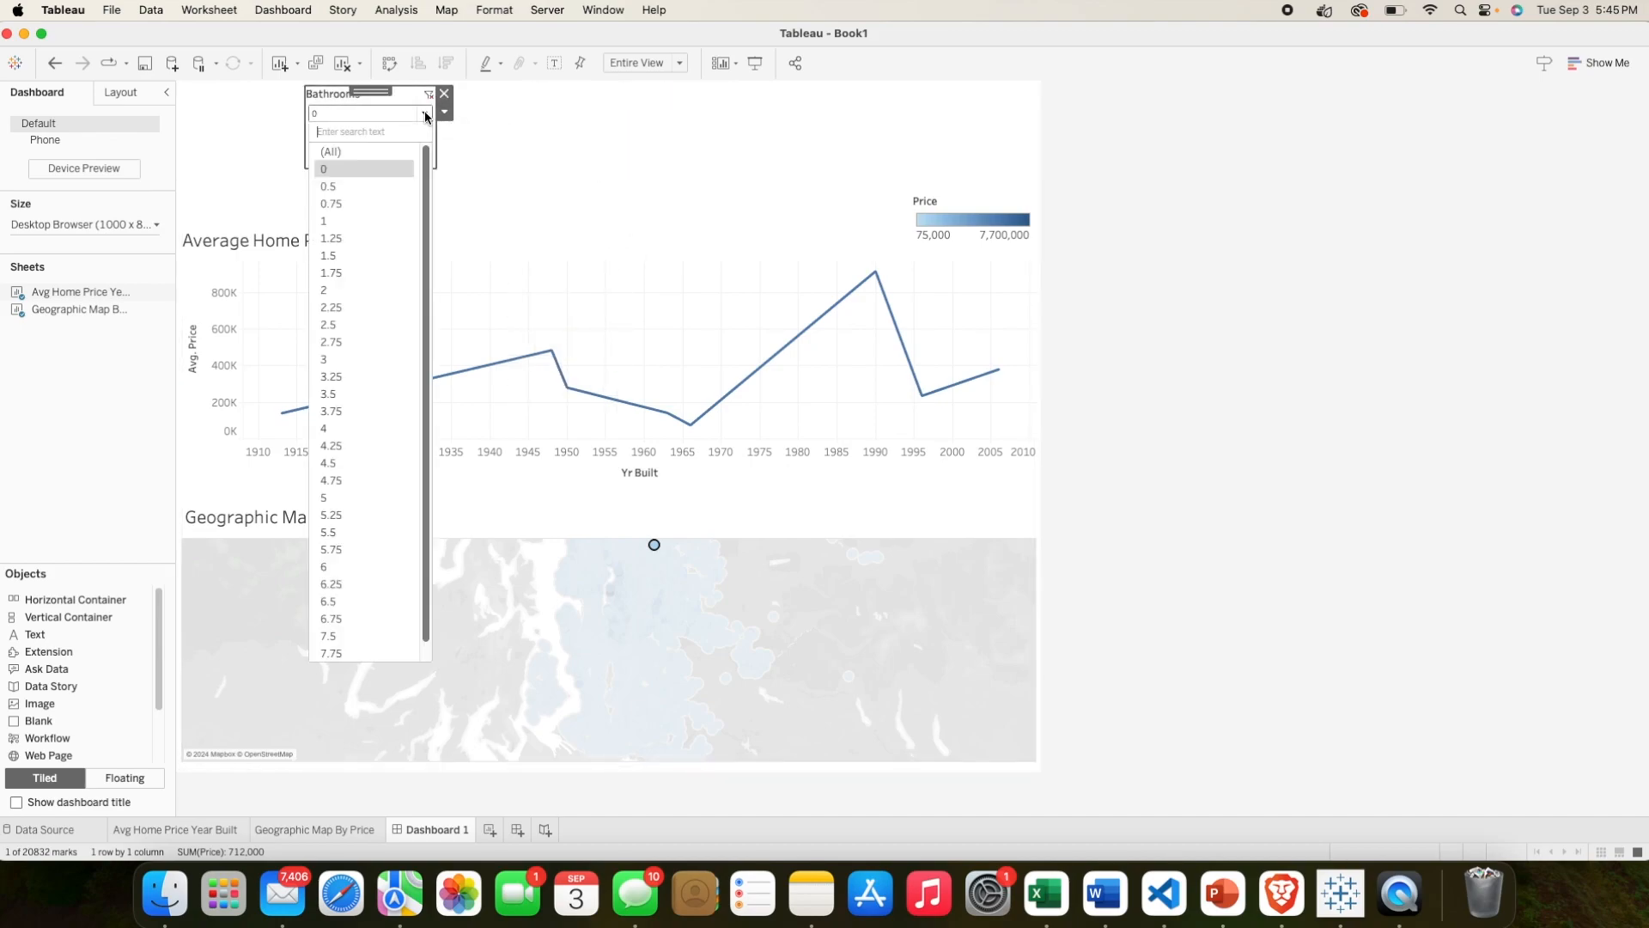
left_click(384, 135)
mouse_move(434, 165)
left_mouse_down()
mouse_move(424, 154)
mouse_move(454, 166)
left_mouse_up()
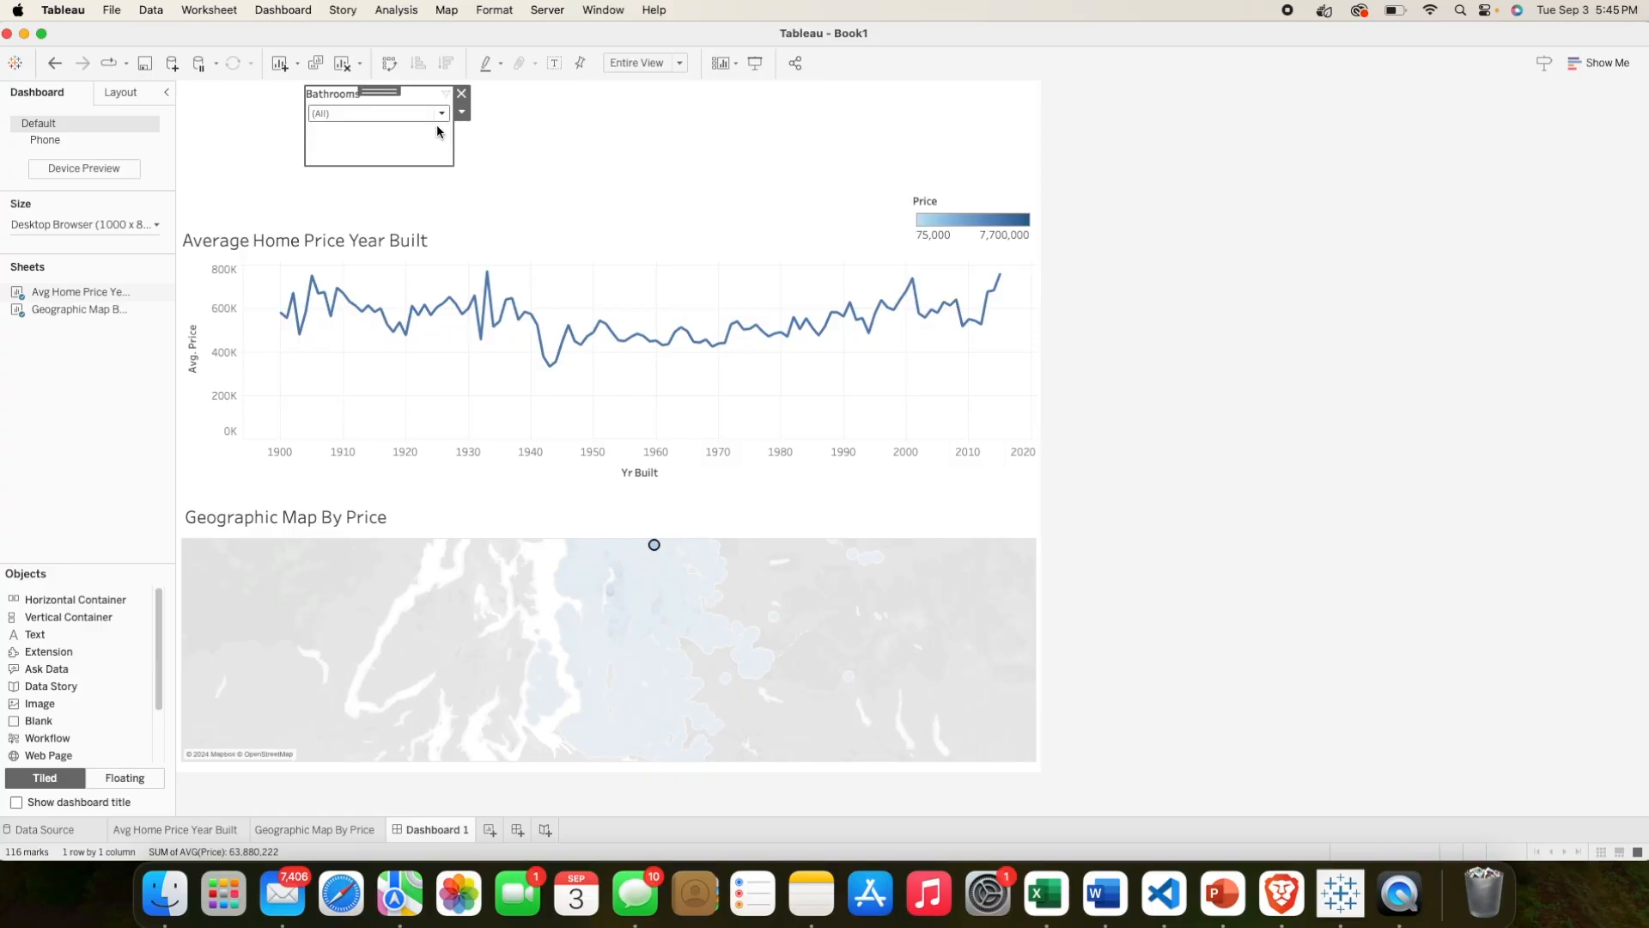
Step: Try out the Bathrooms filter with the values 1 and 1.25
left_click(442, 121)
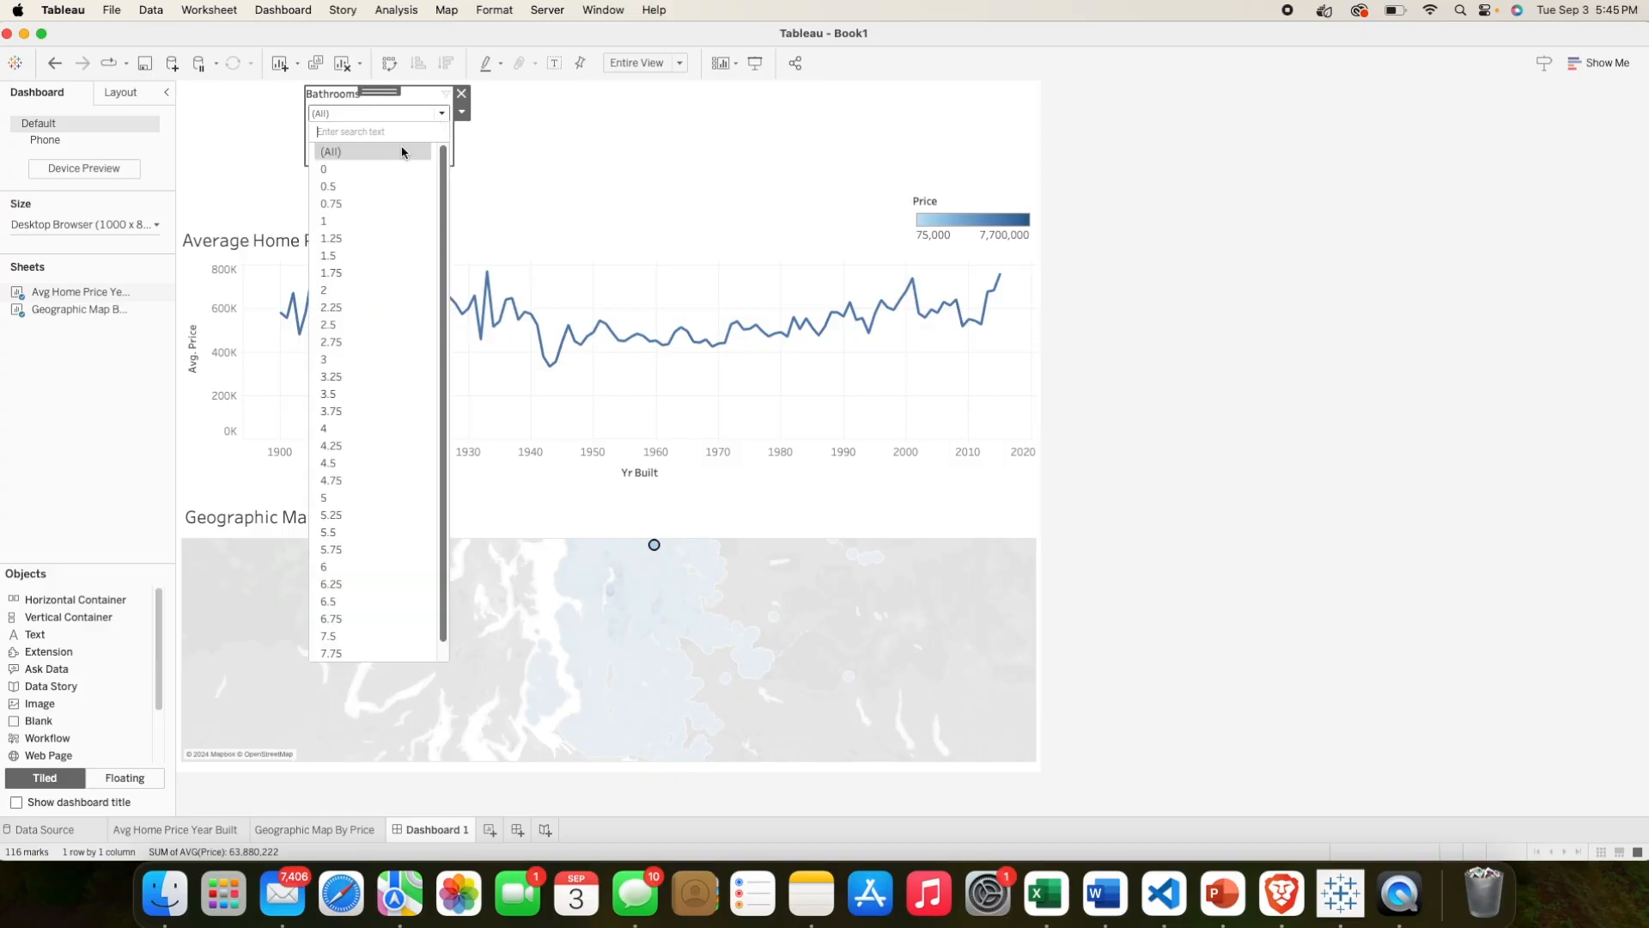
left_click(374, 223)
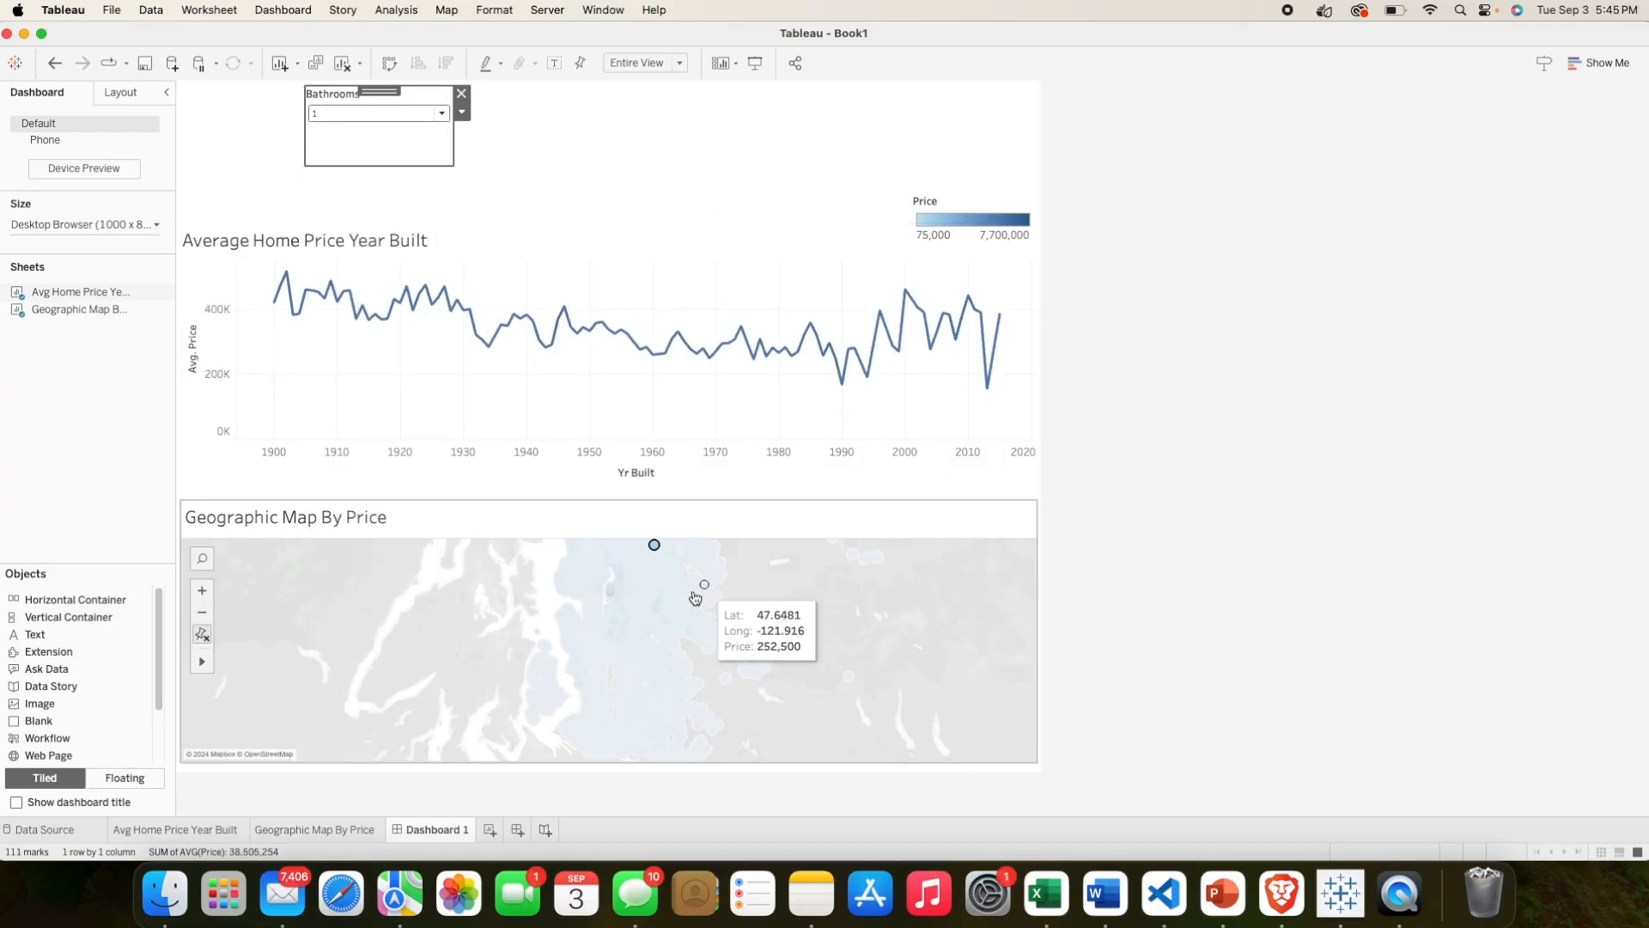
left_click(765, 146)
left_click(442, 114)
left_click(342, 237)
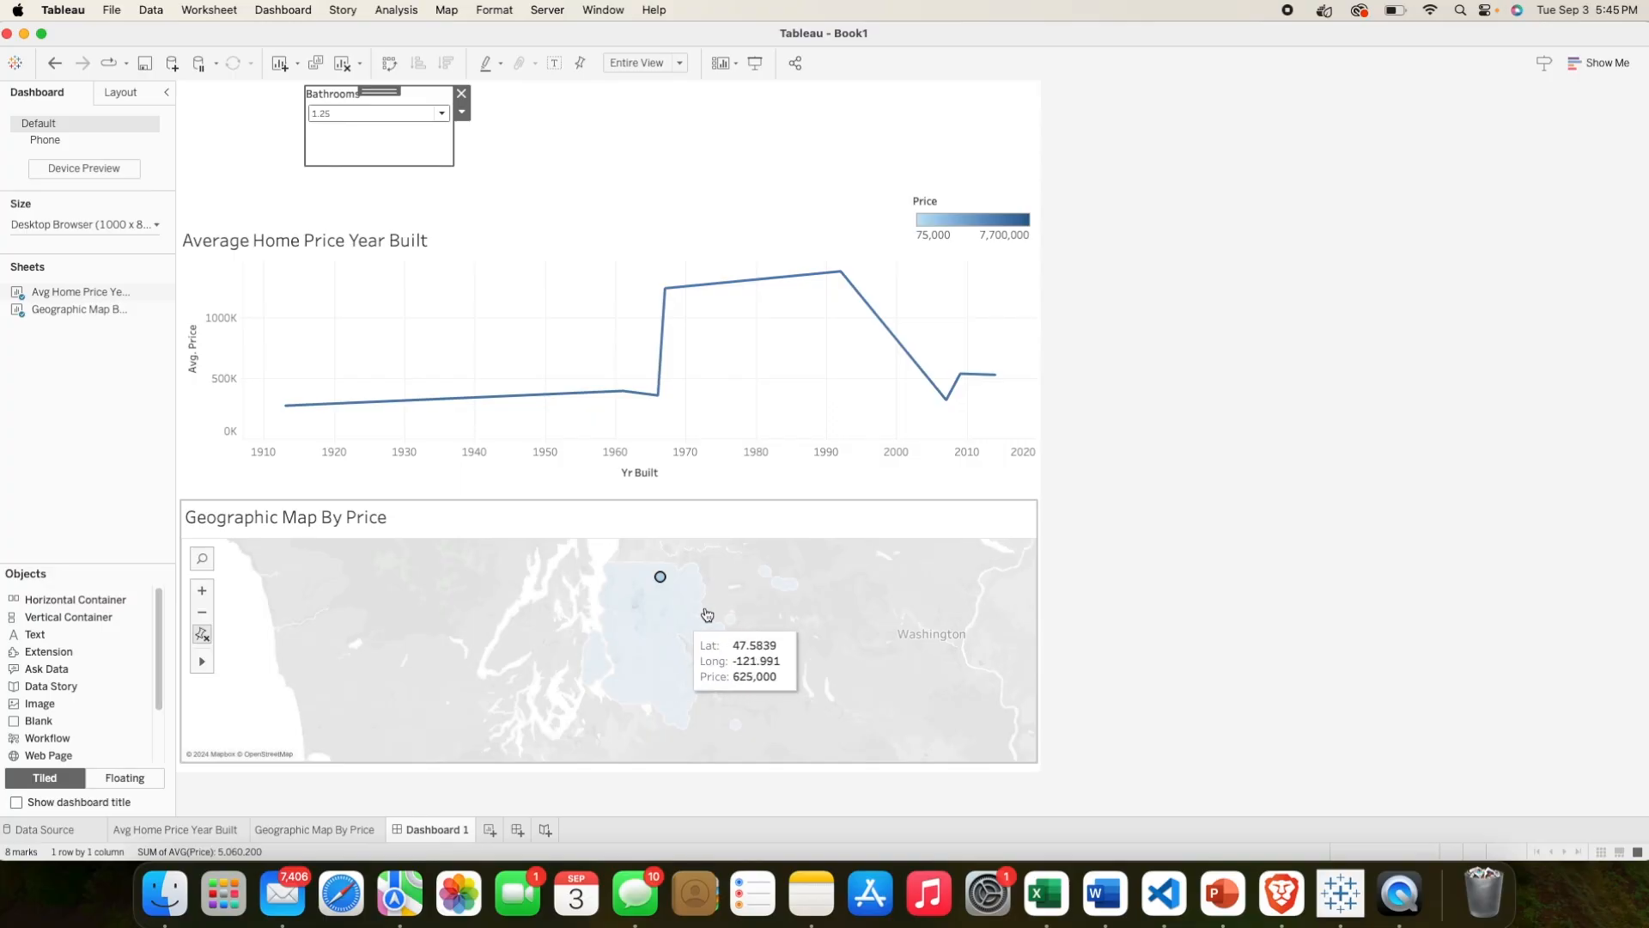
Step: Clear the mark selection on the Geographic Map By Price and set the Bathrooms filter to 1.5
left_click(659, 581)
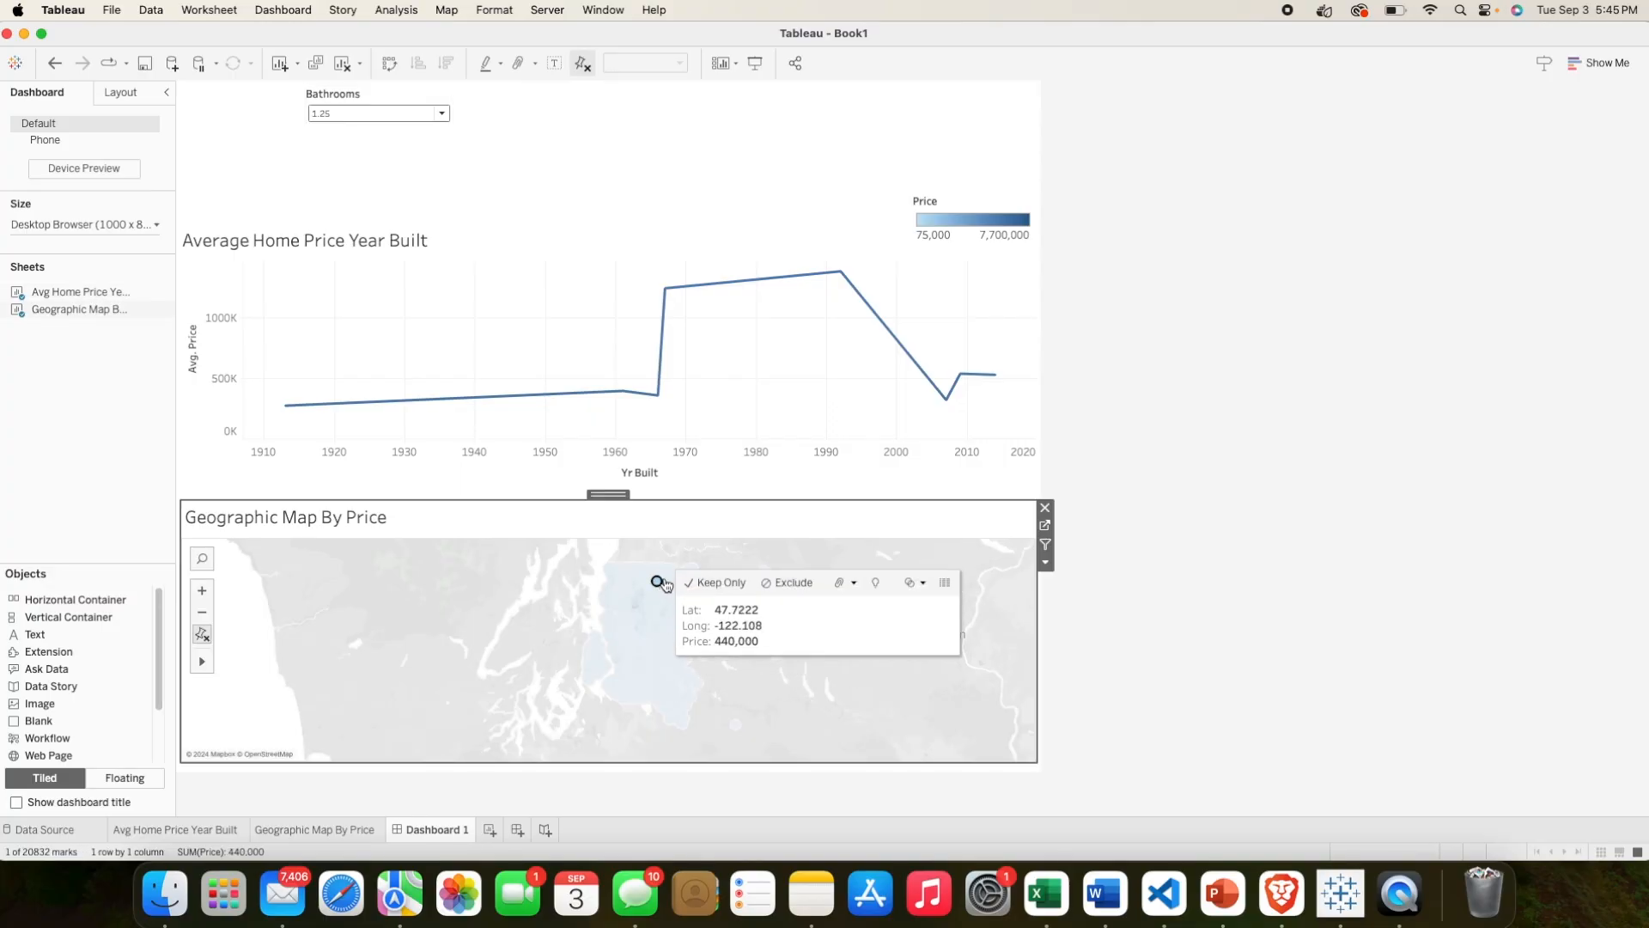
left_click(659, 583)
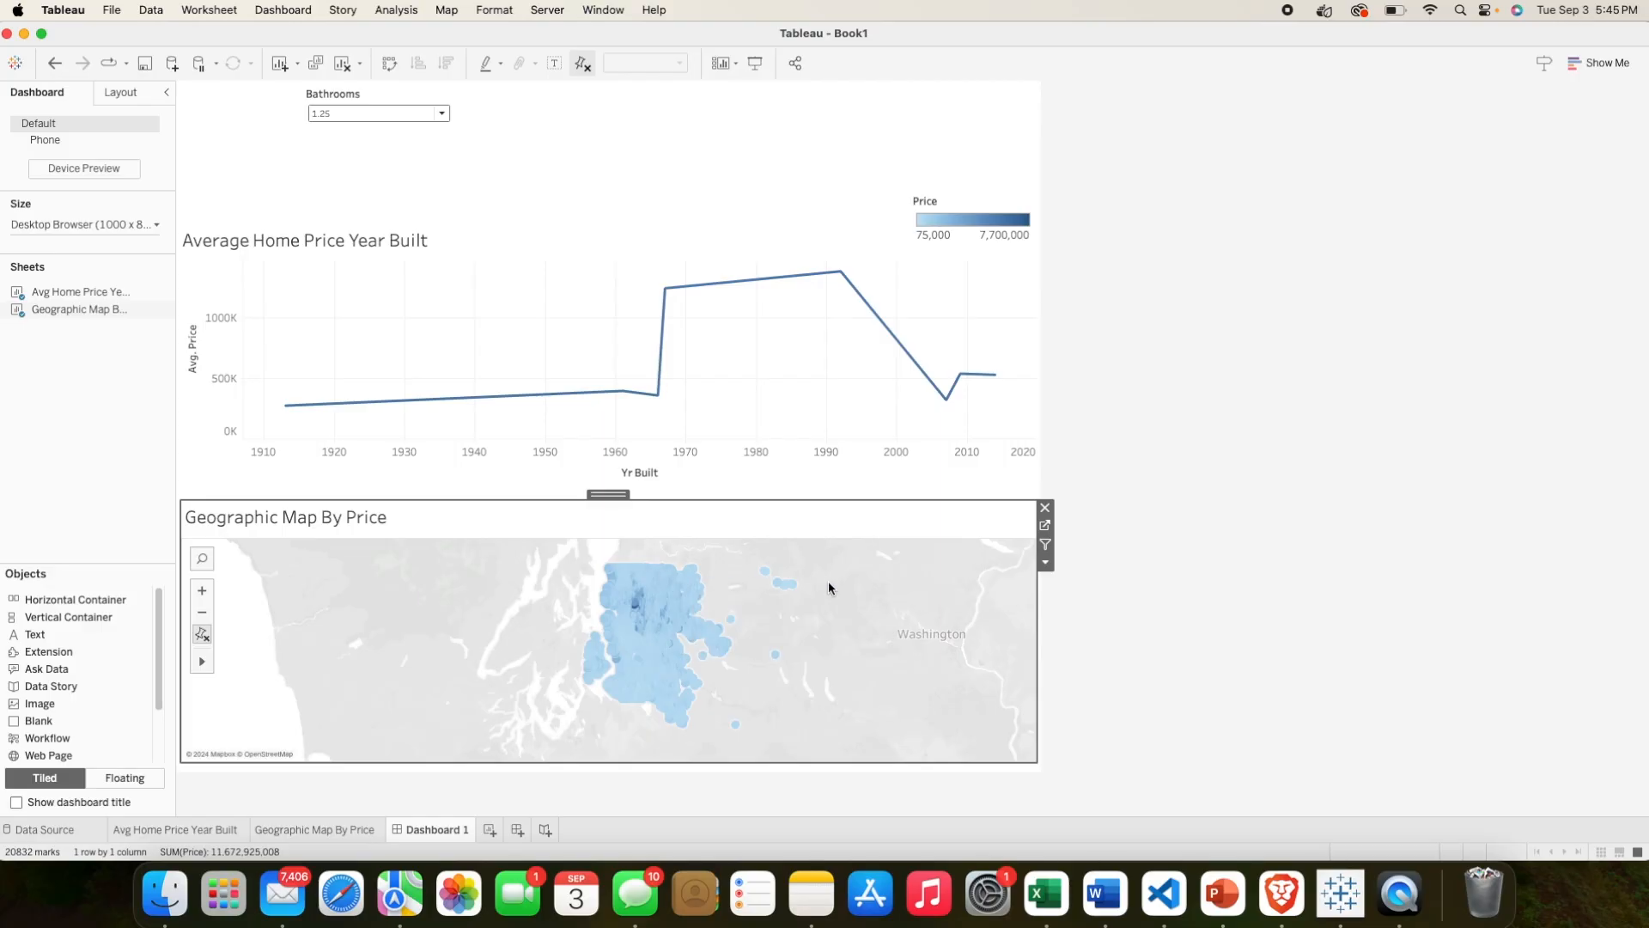
left_click(505, 330)
left_click(451, 120)
left_click(450, 118)
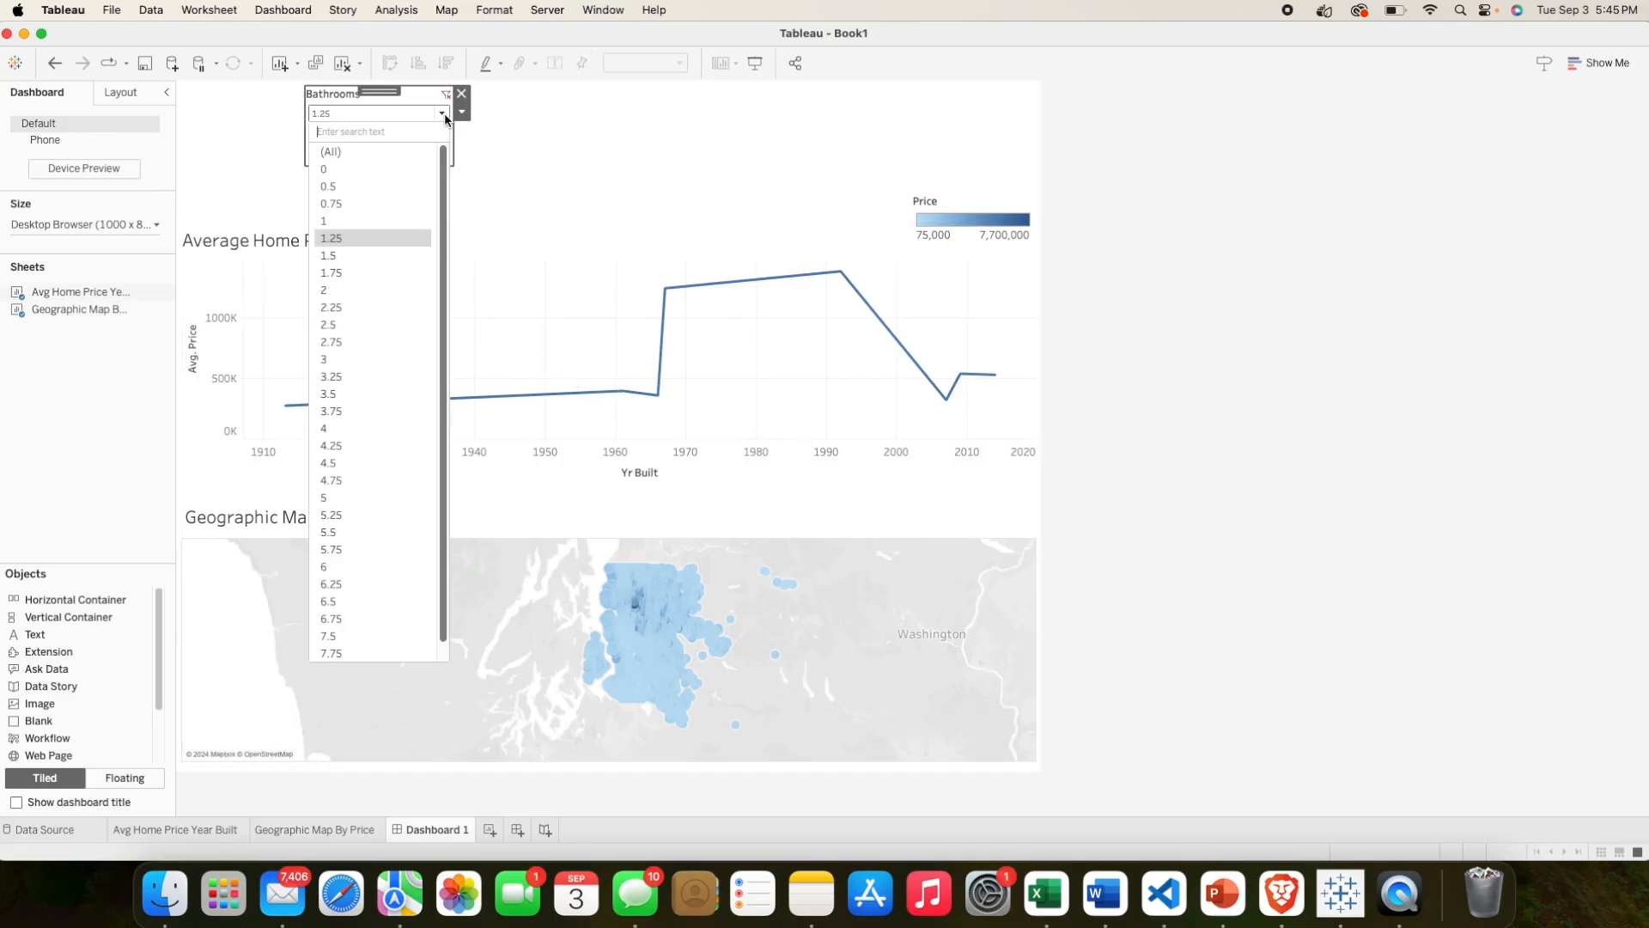
left_click(379, 246)
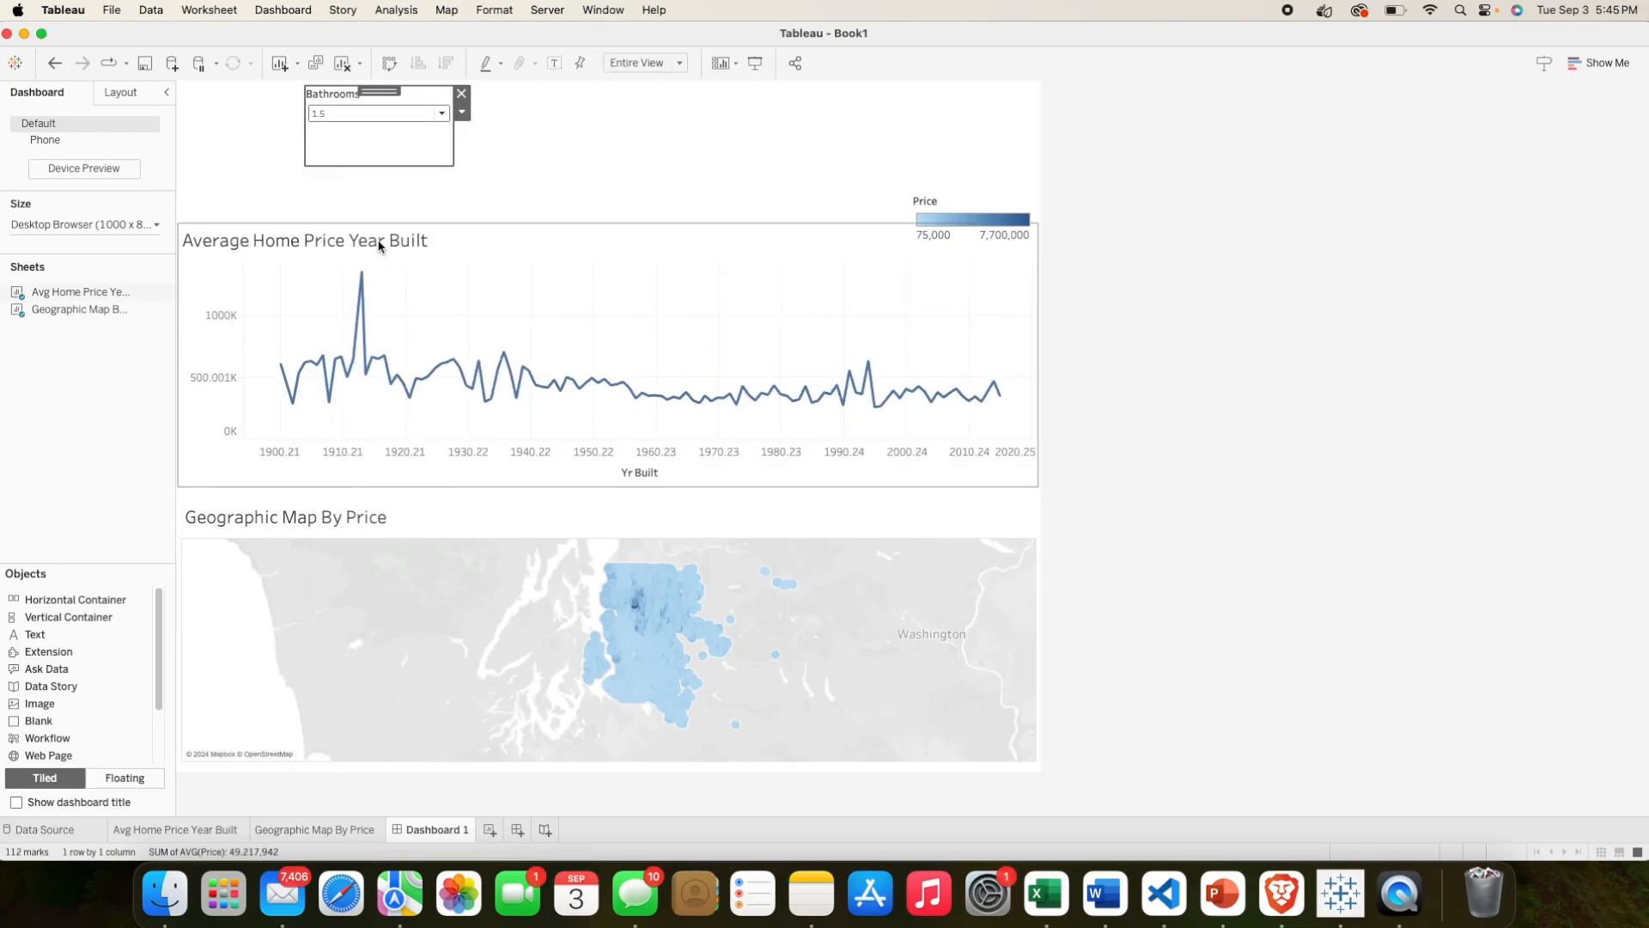
left_click(441, 118)
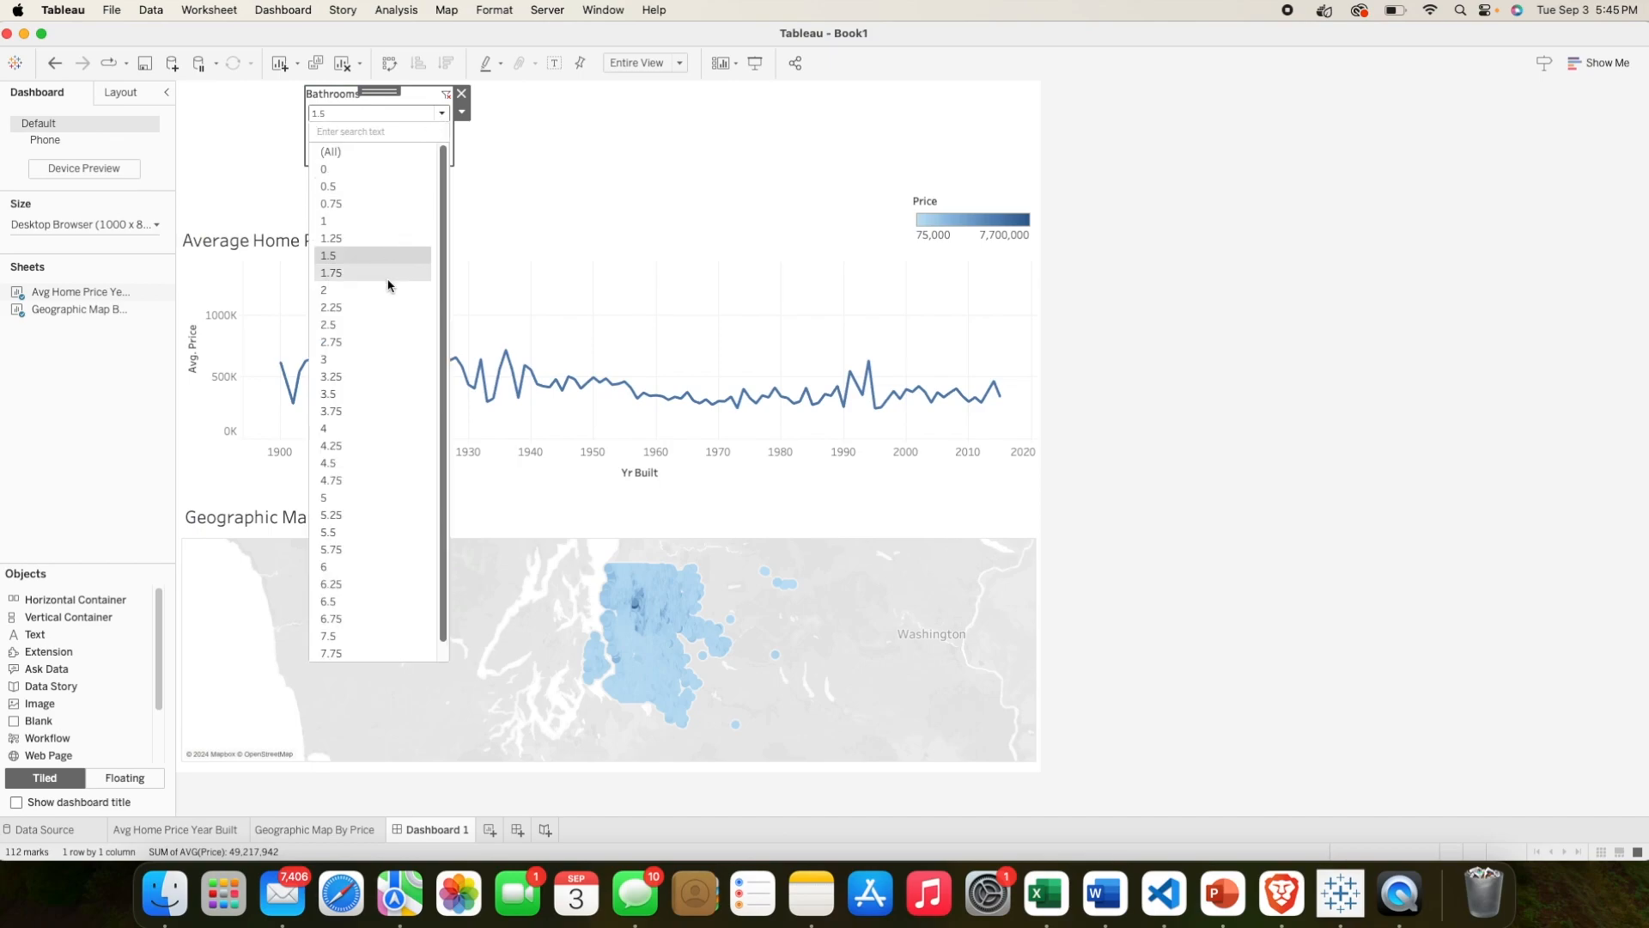
left_click(531, 134)
Step: Show the Bedrooms filter control for the Average Home Price Year Built chart and move it beside the Bathrooms filter
left_click(719, 251)
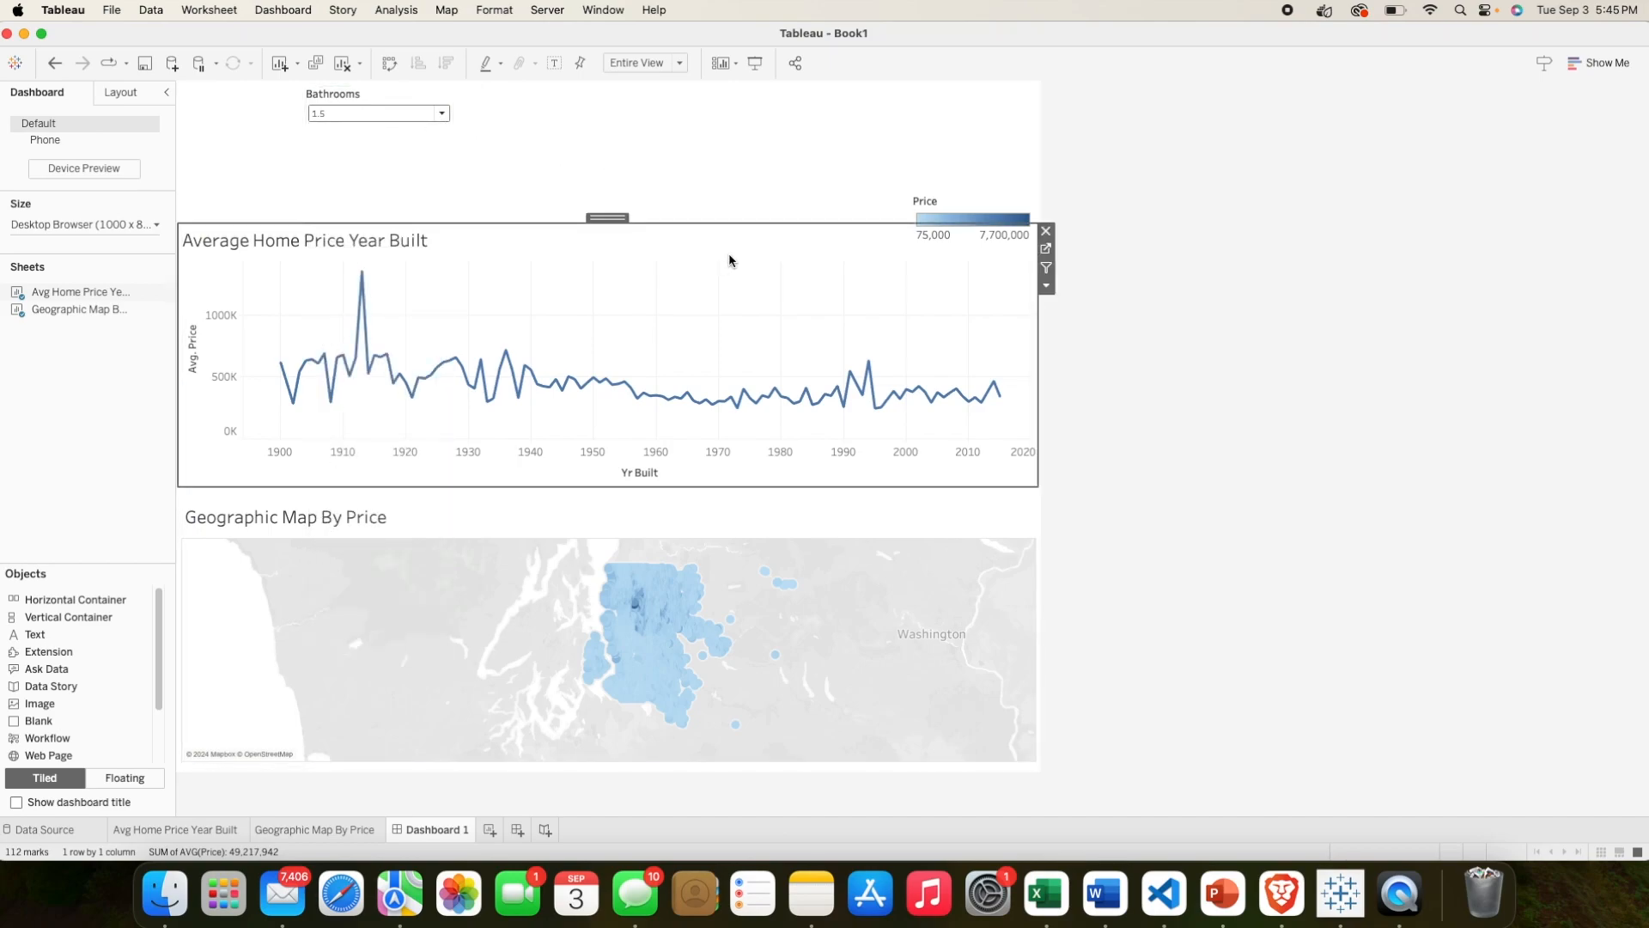
left_click(1046, 285)
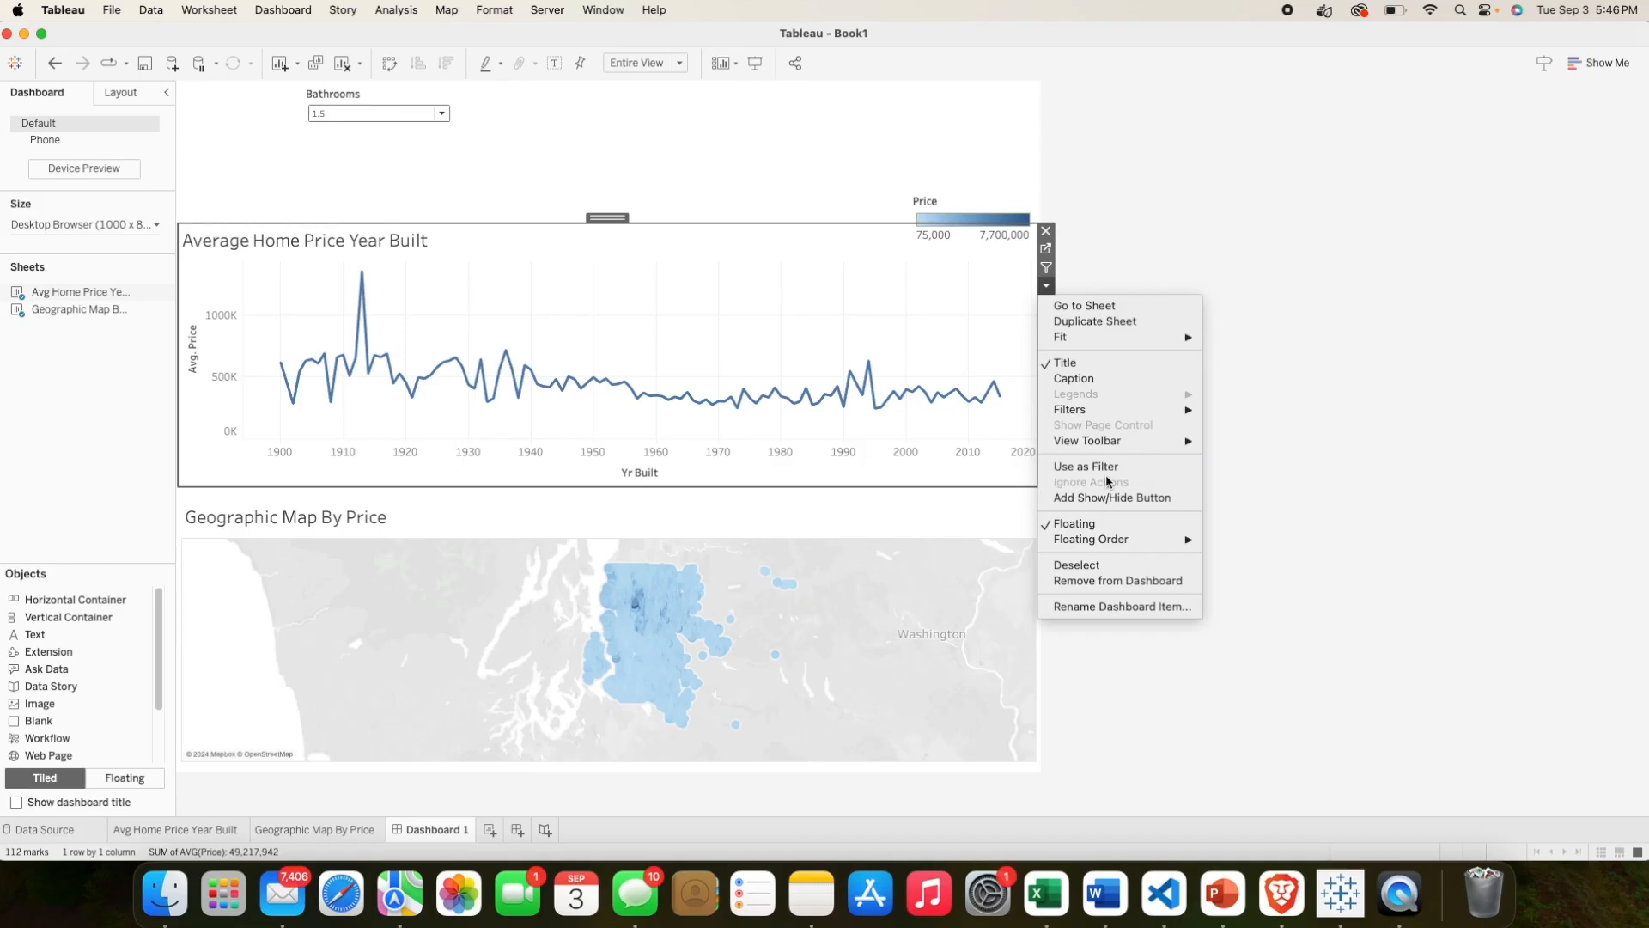
mouse_move(1095, 420)
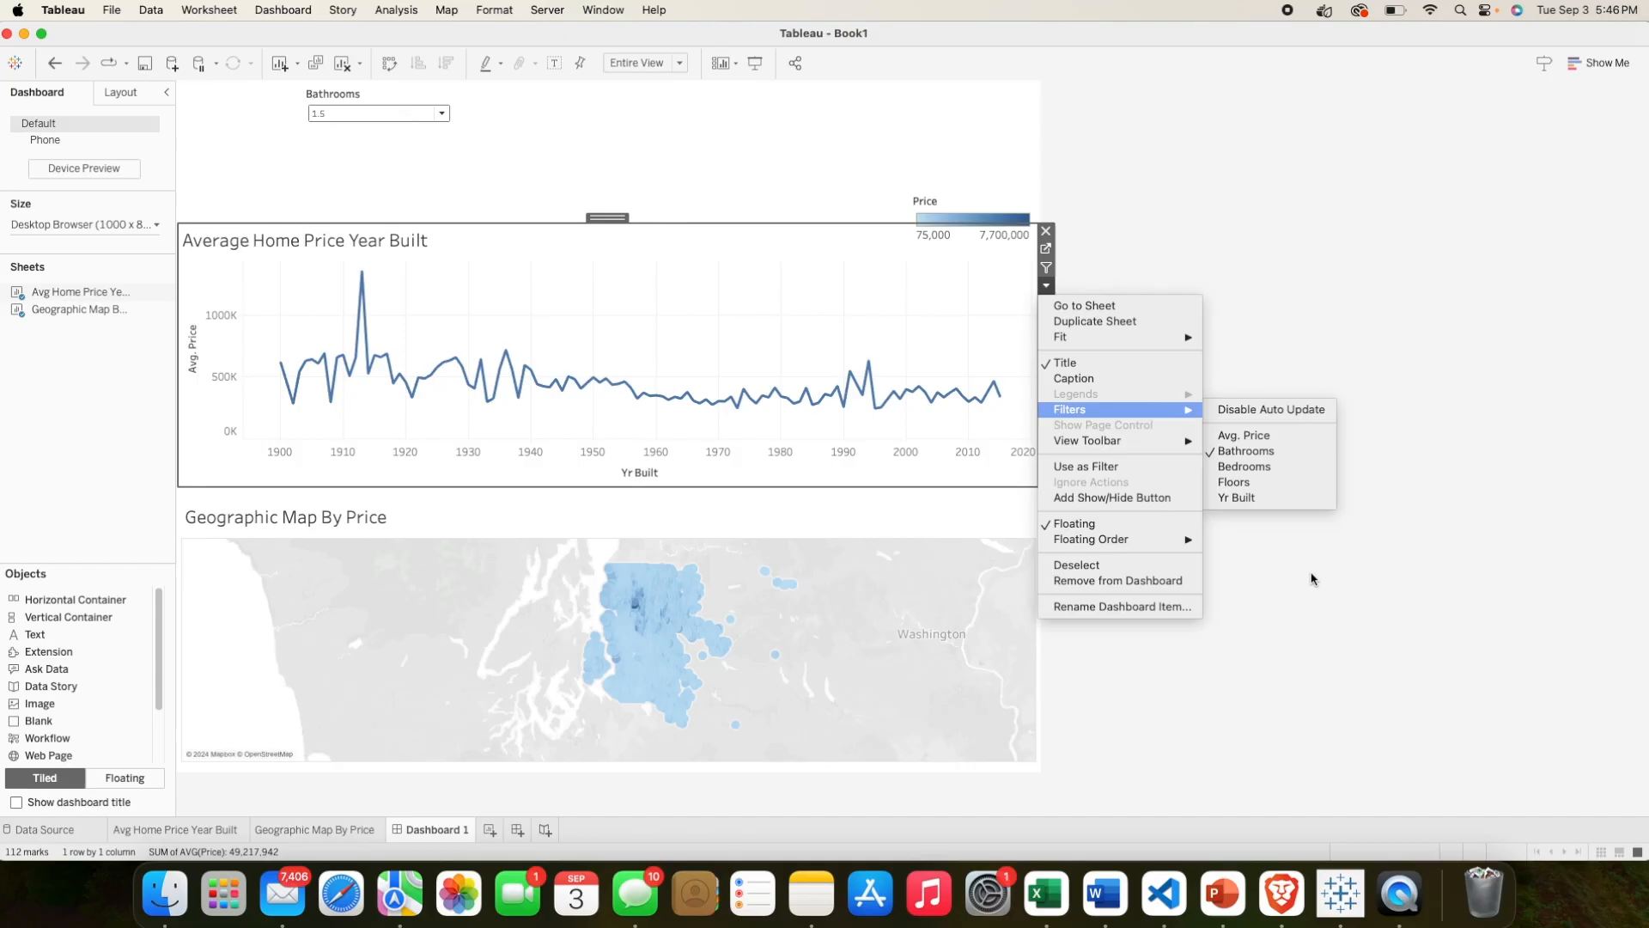
left_click(1237, 468)
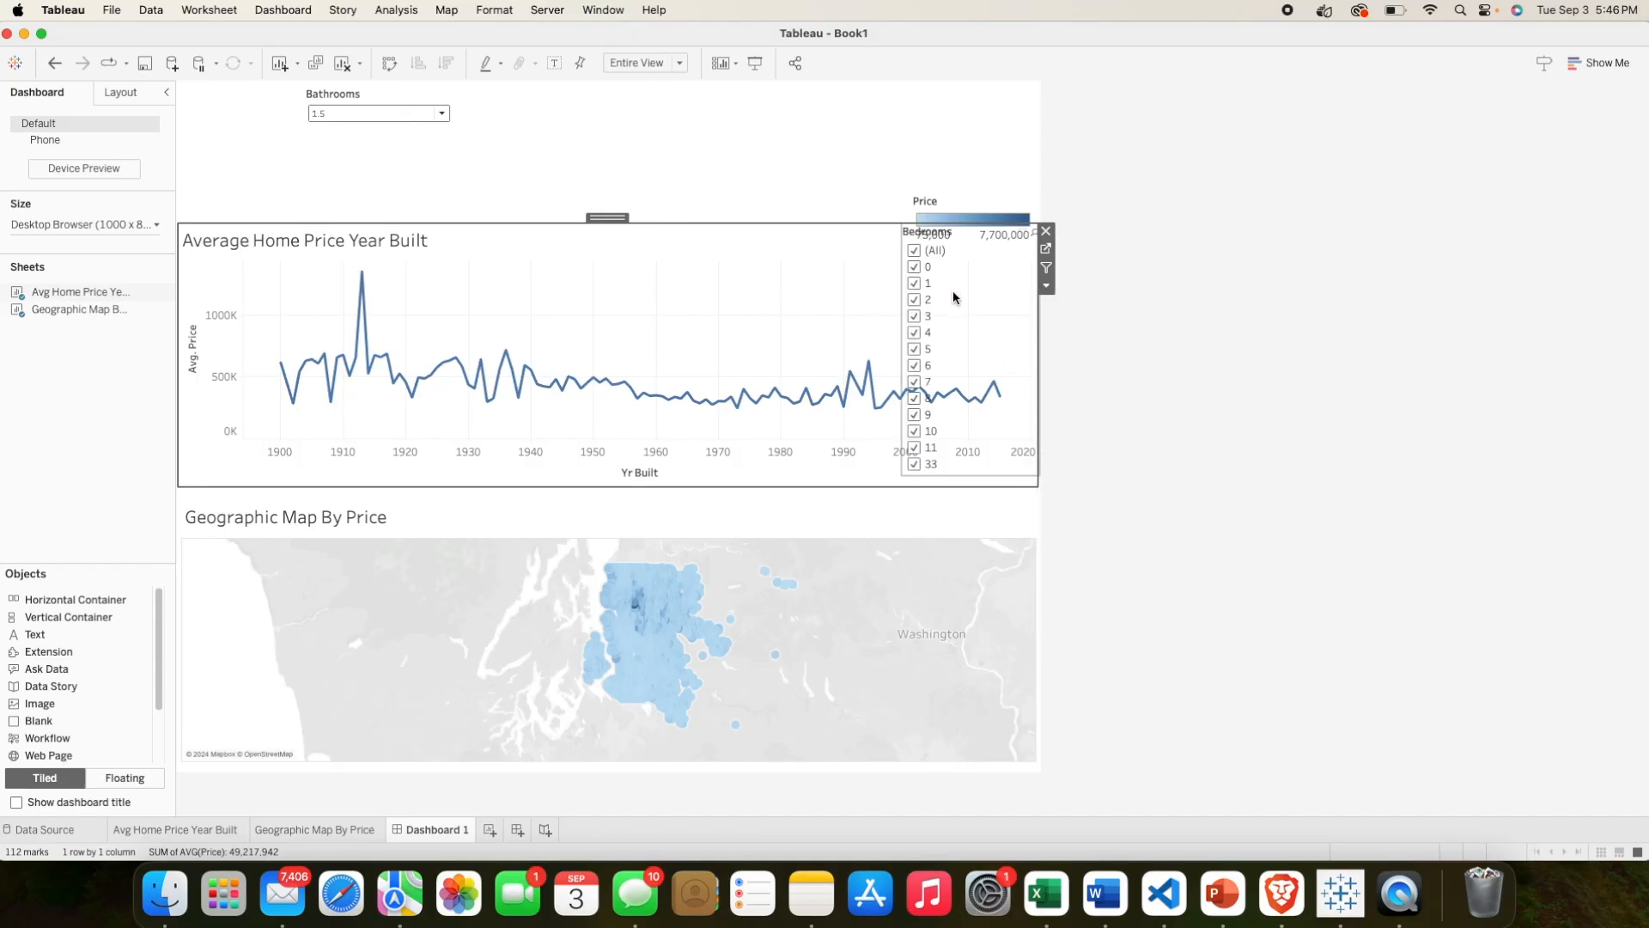
left_click(924, 230)
left_click_drag(972, 223, 670, 102)
Step: Show the Floors filter control for the Average Home Price Year Built chart and move it beside the Bedrooms filter
left_click(858, 251)
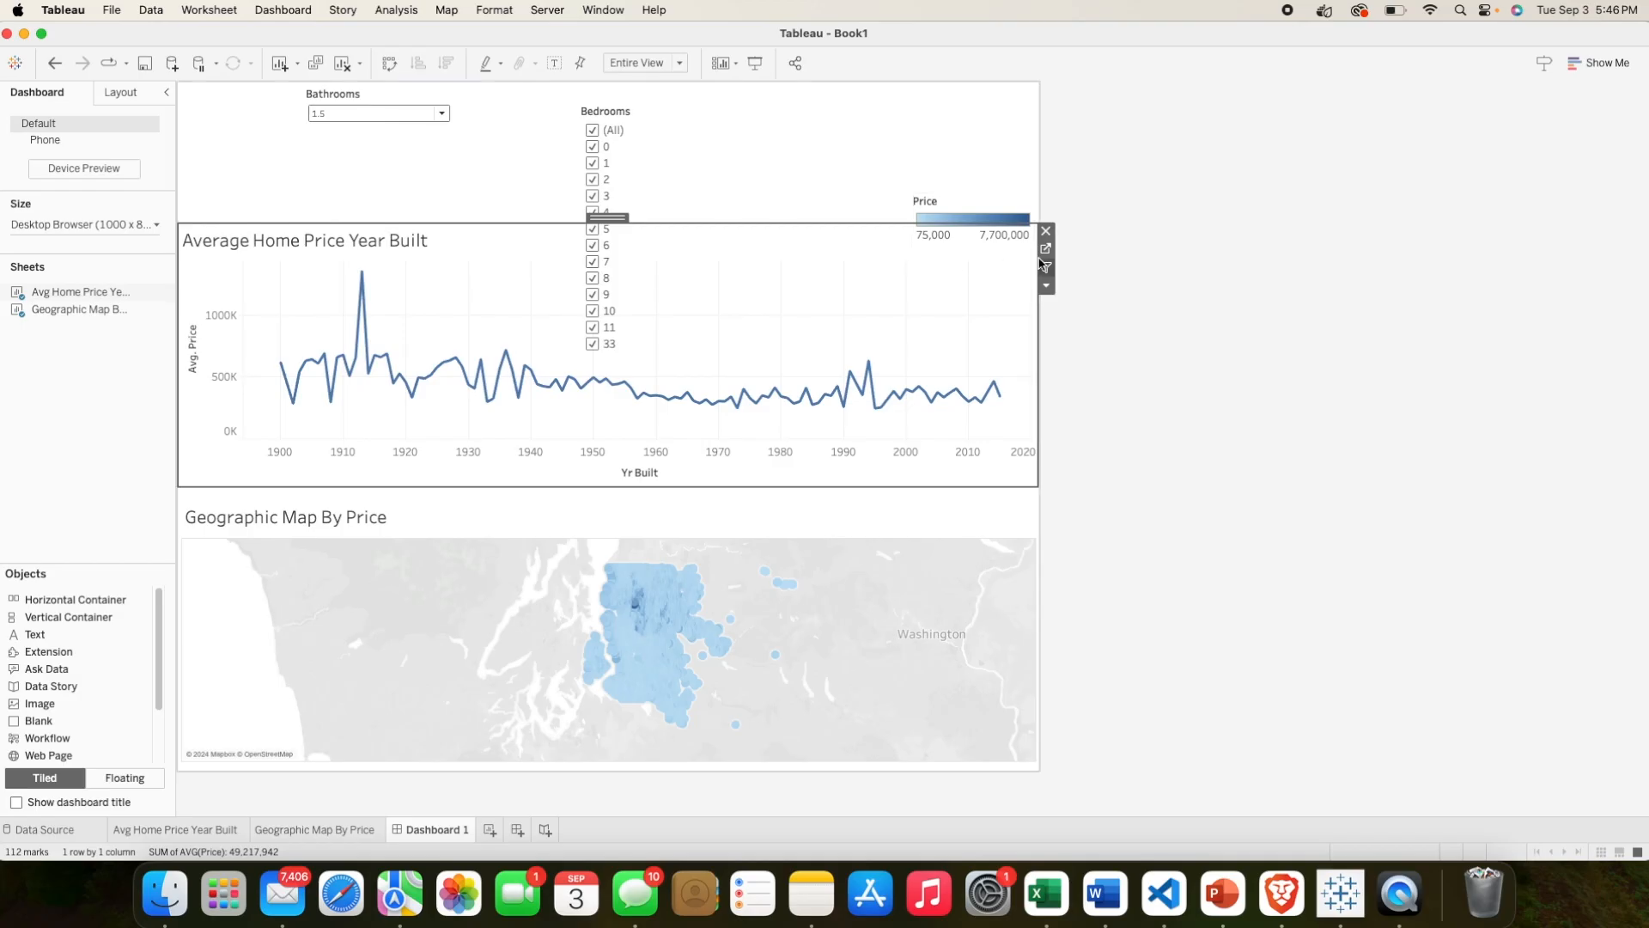
left_click(1047, 286)
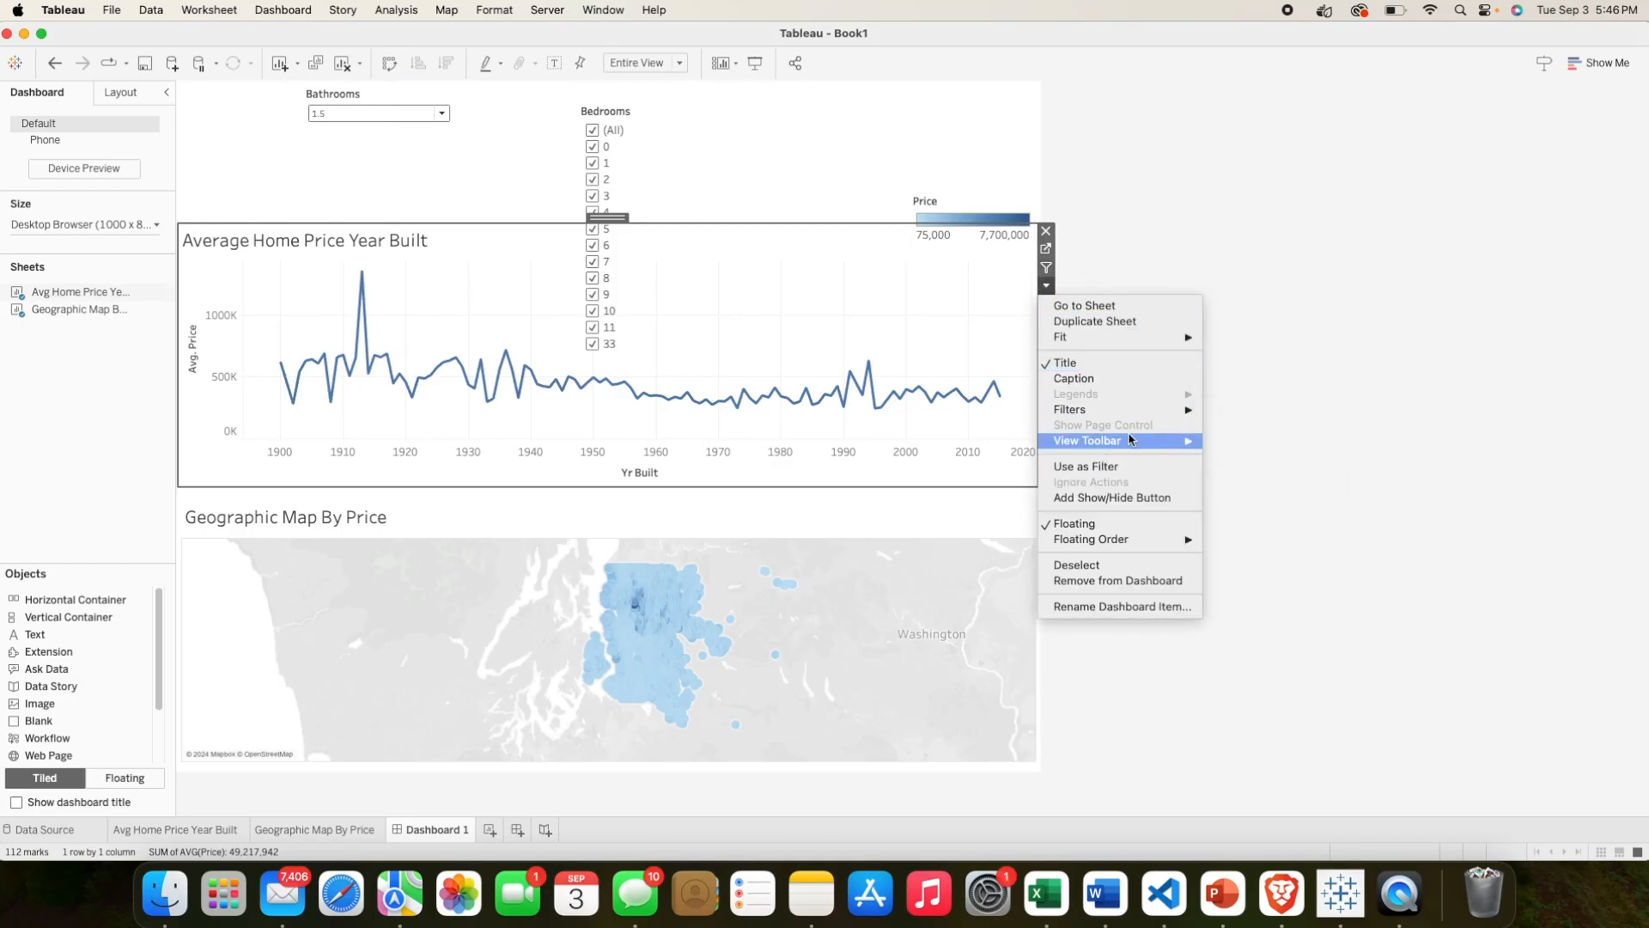
mouse_move(1128, 419)
left_click(1237, 481)
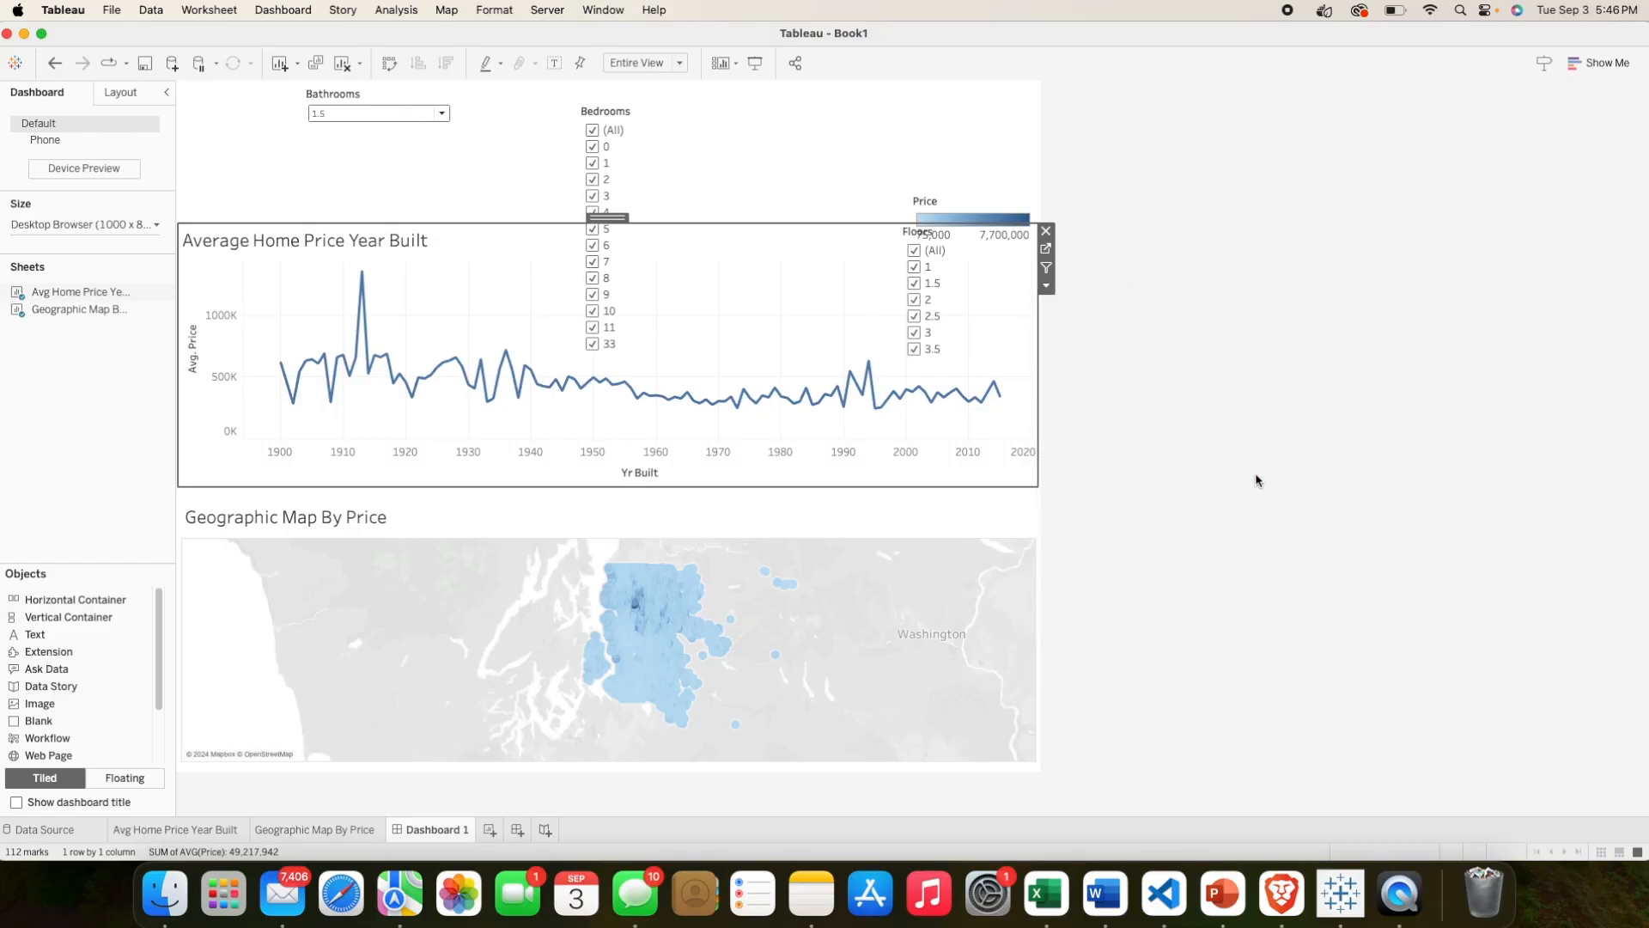
left_click(927, 225)
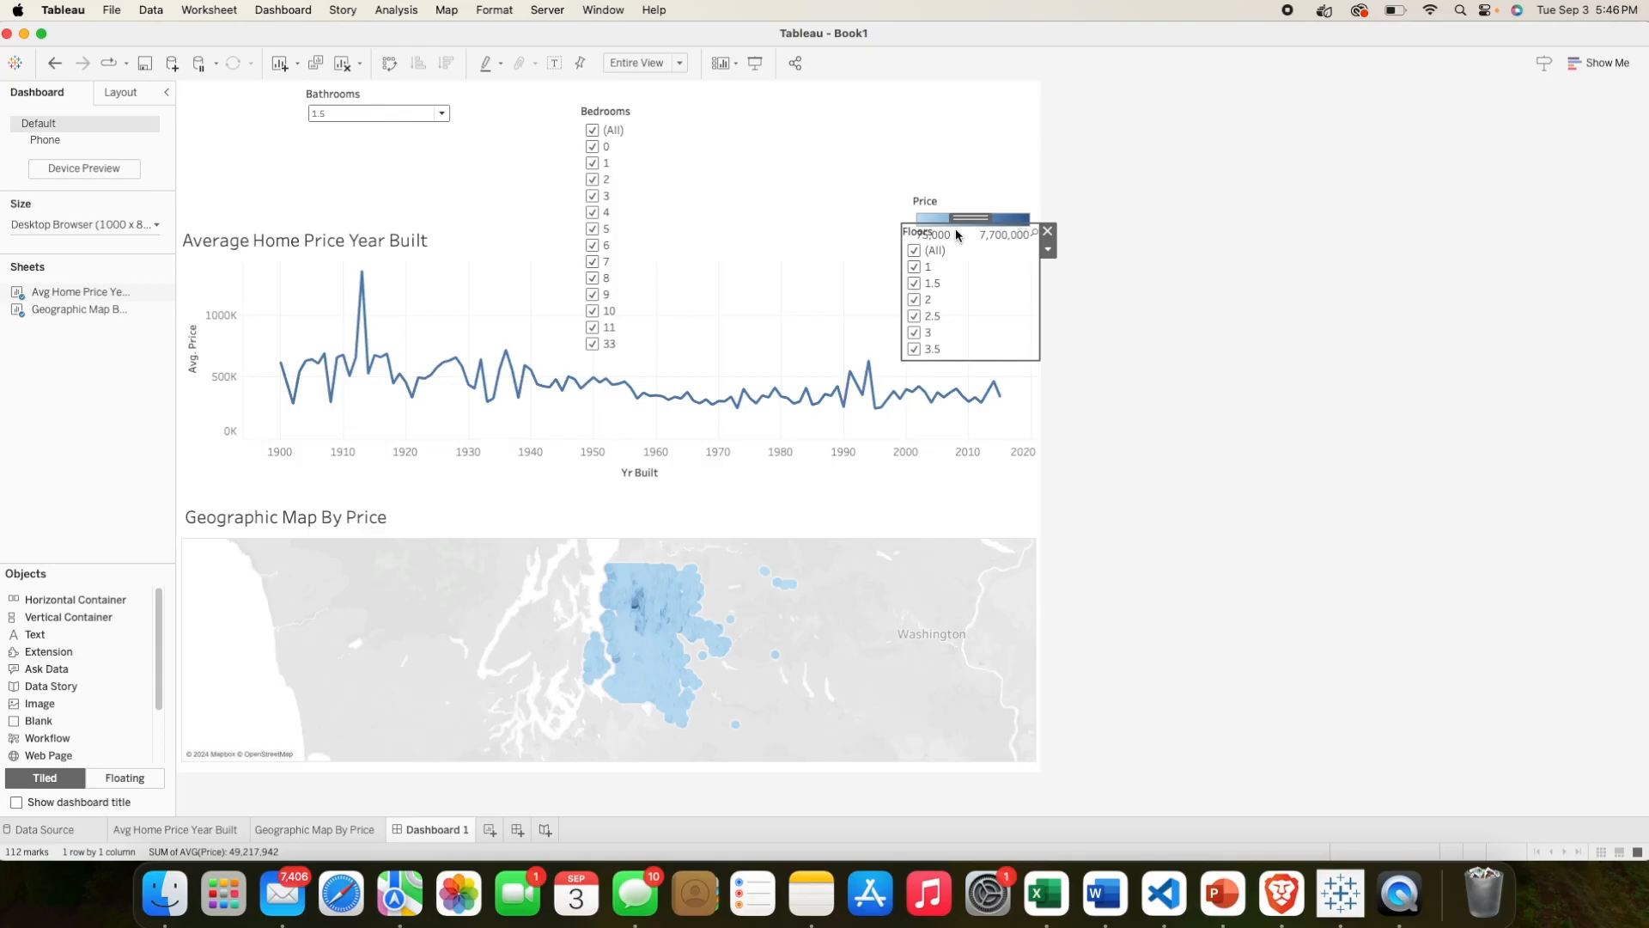
left_click_drag(978, 220, 805, 97)
Step: Turn the Bedrooms filter into a compact Single Value (dropdown) control level with the Bathrooms filter and set it to (All)
left_click(698, 123)
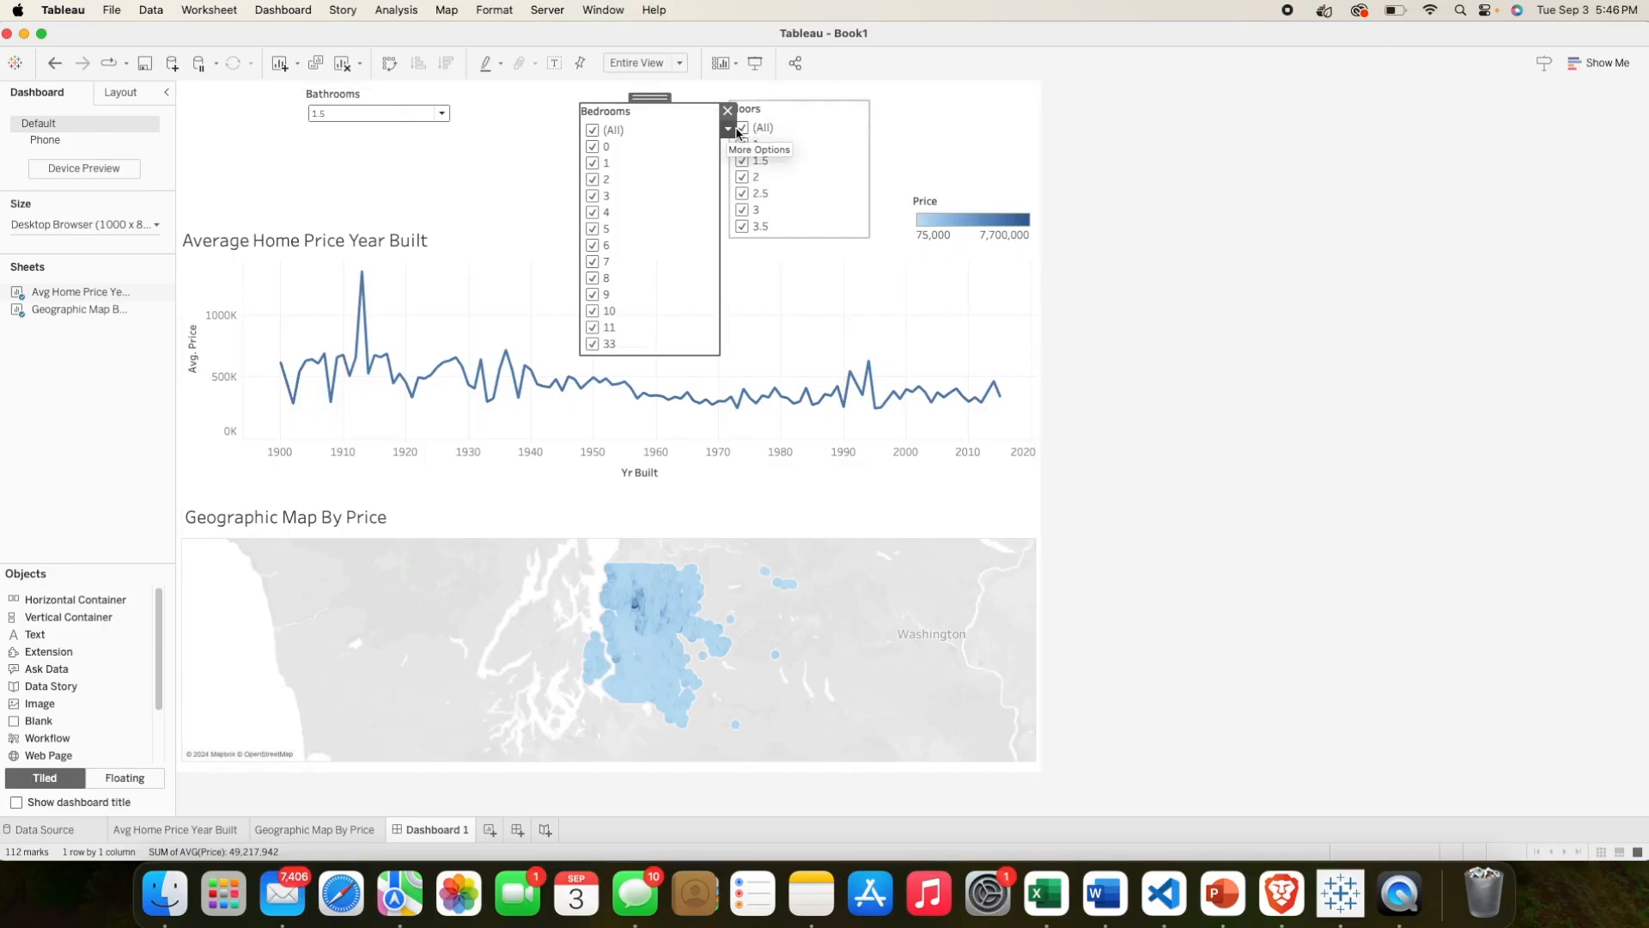
left_click(729, 130)
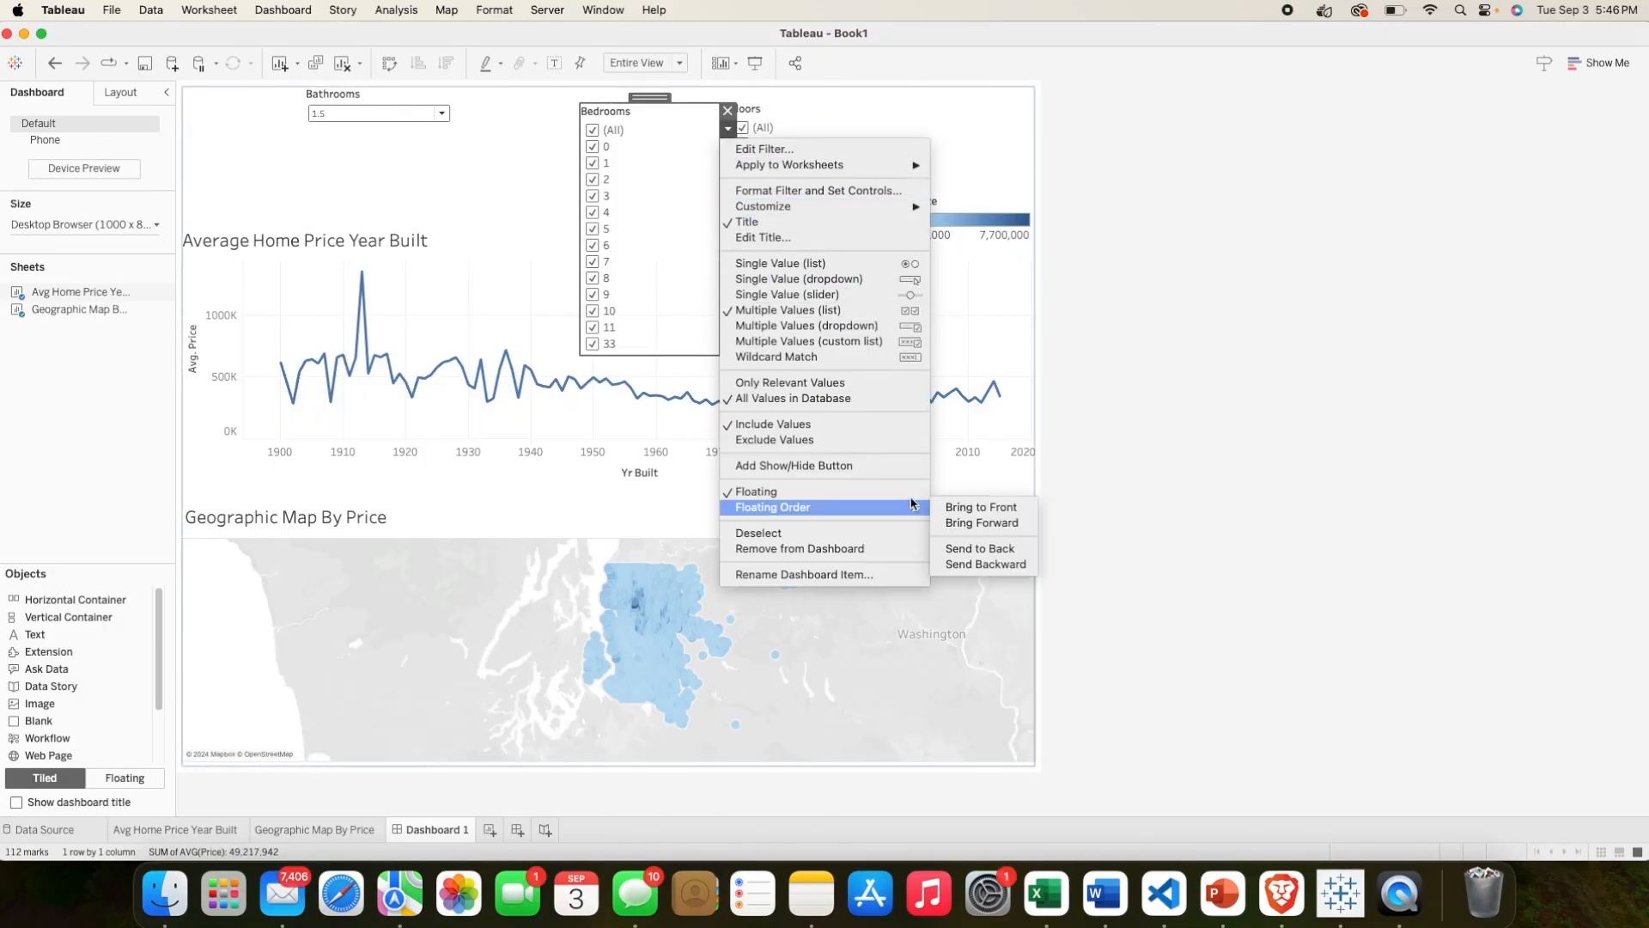
left_click(835, 280)
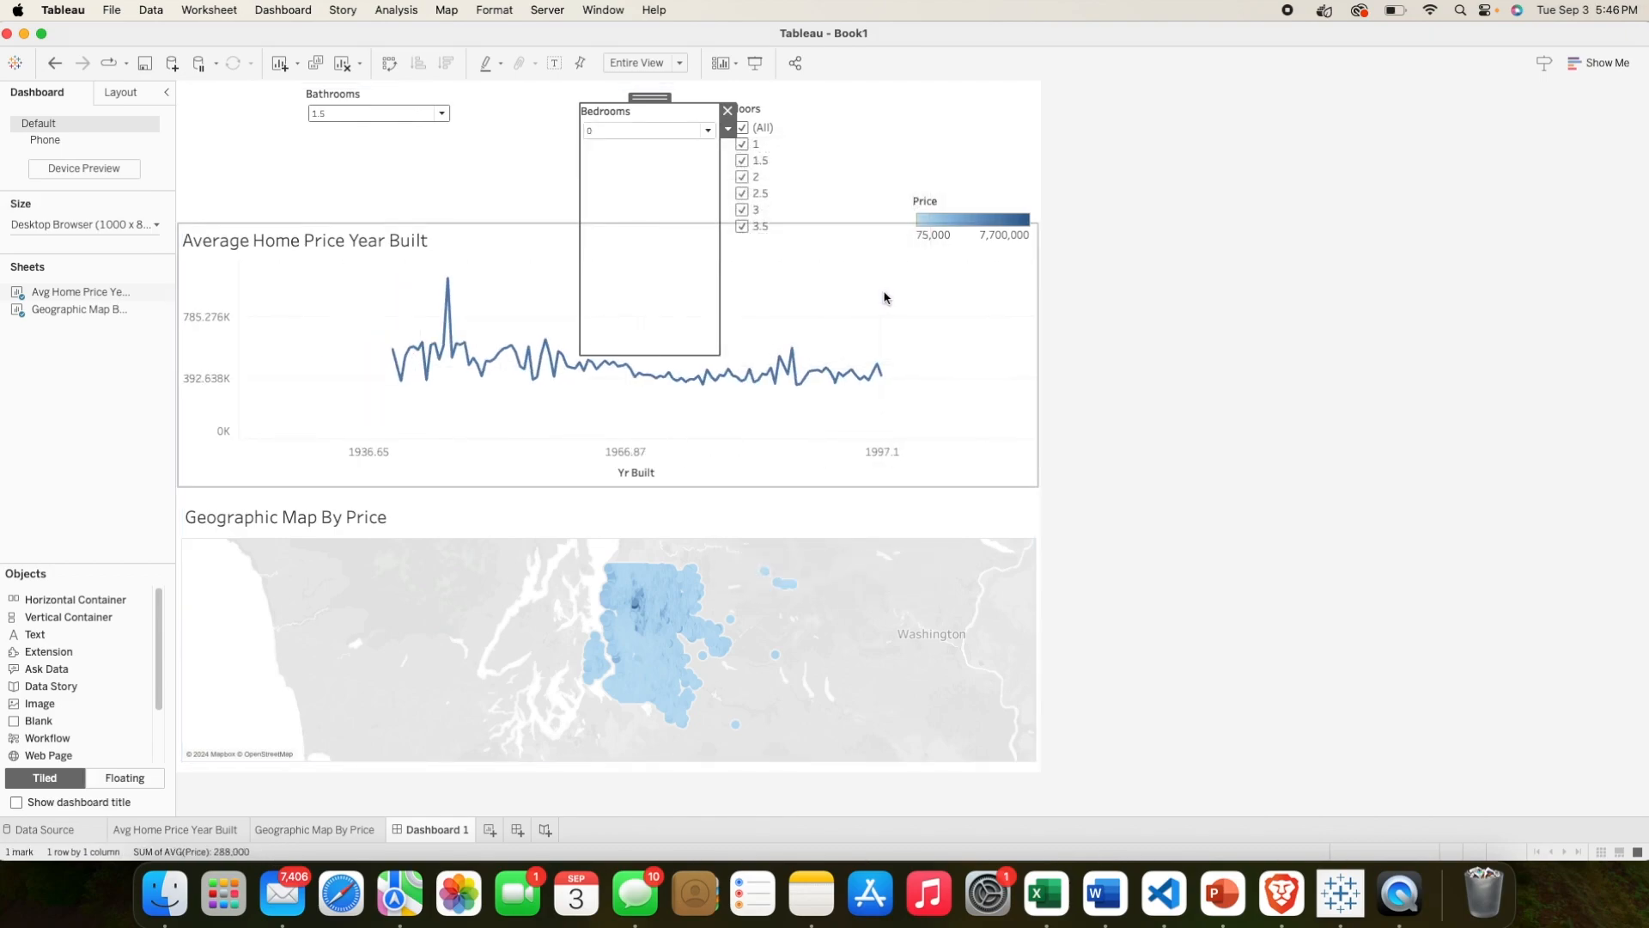
left_click_drag(721, 352, 713, 185)
left_click_drag(646, 103, 569, 84)
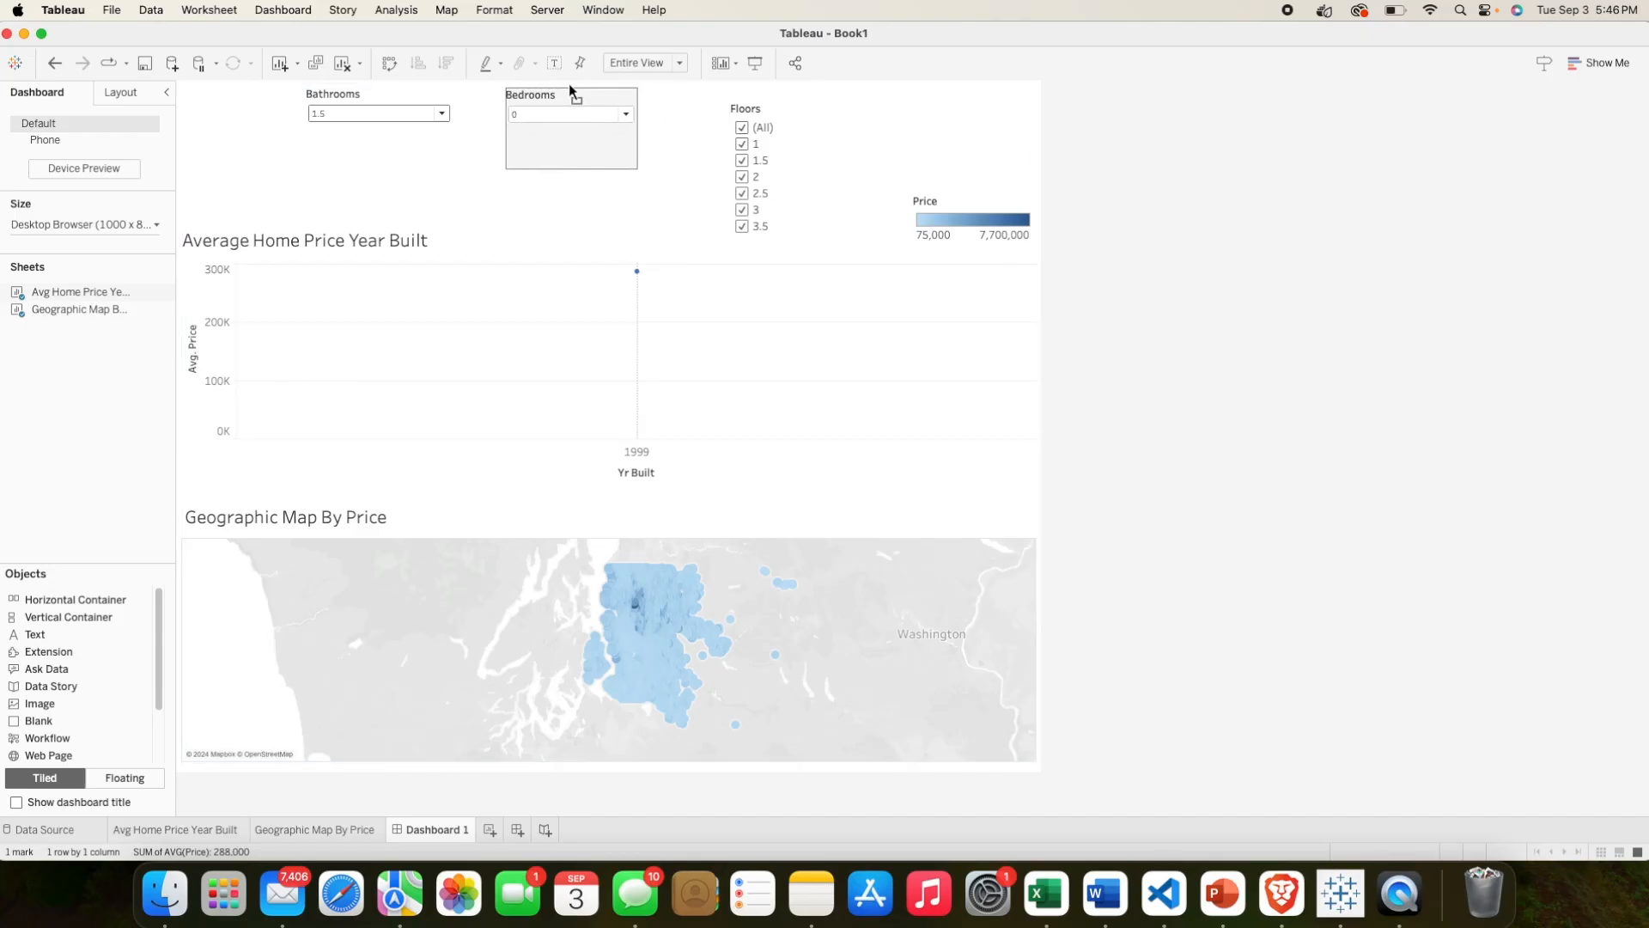
left_click(626, 116)
left_click(574, 152)
Step: Change the Floors filter to Single Value (dropdown), shorten its box and move it above the Price legend
left_click(778, 108)
left_click(877, 126)
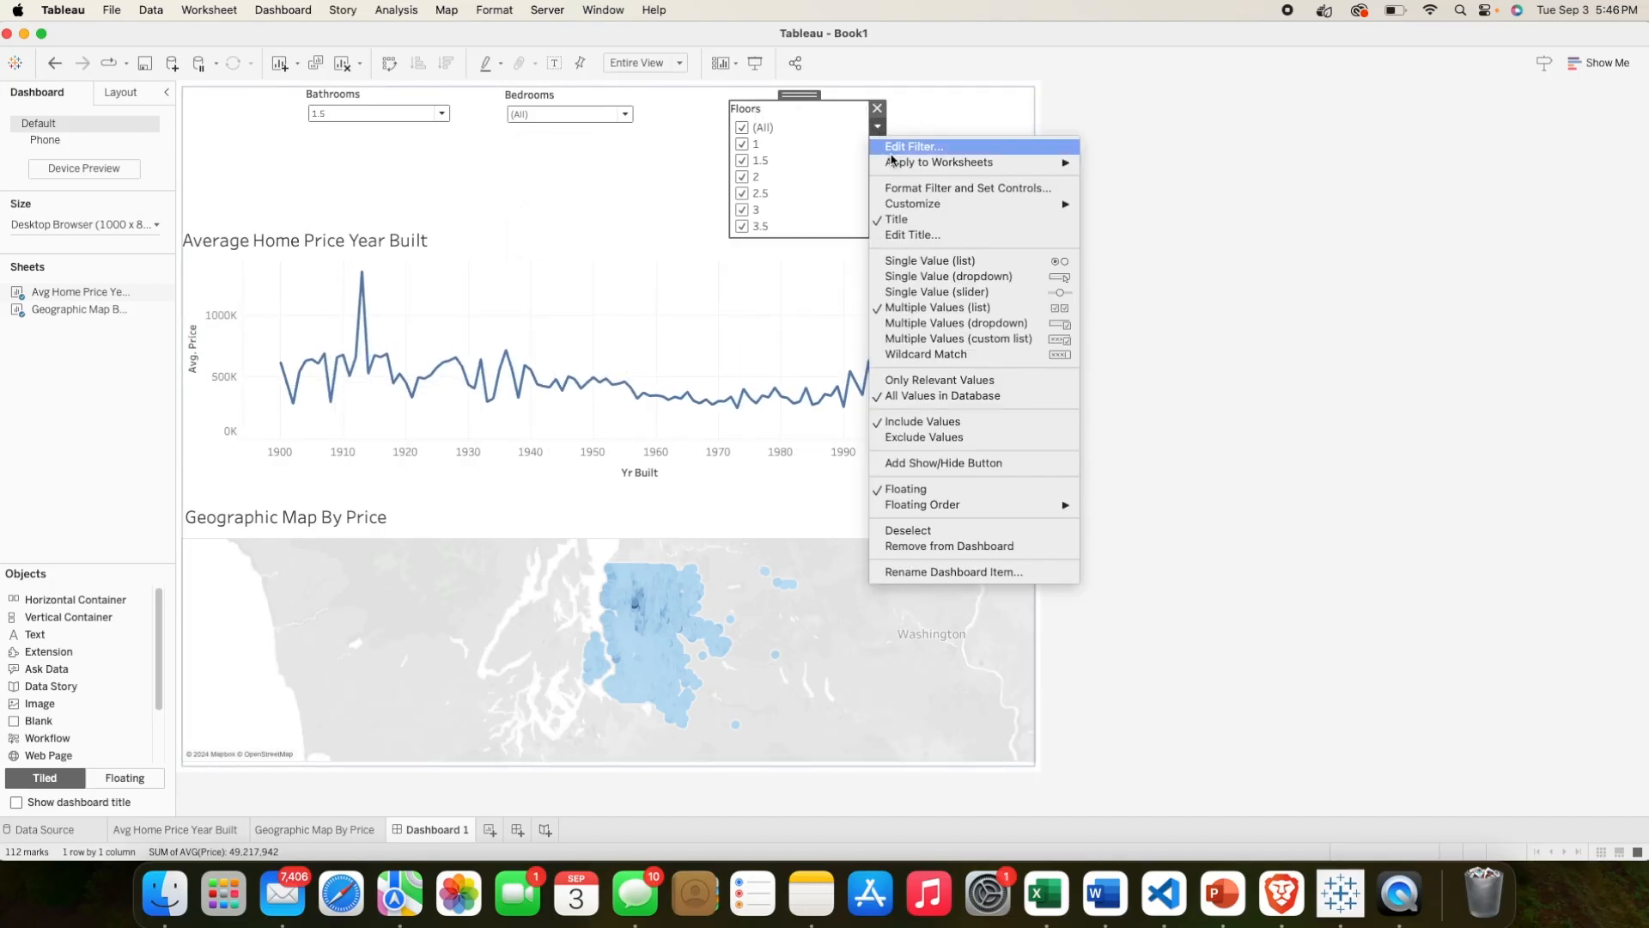
left_click(942, 276)
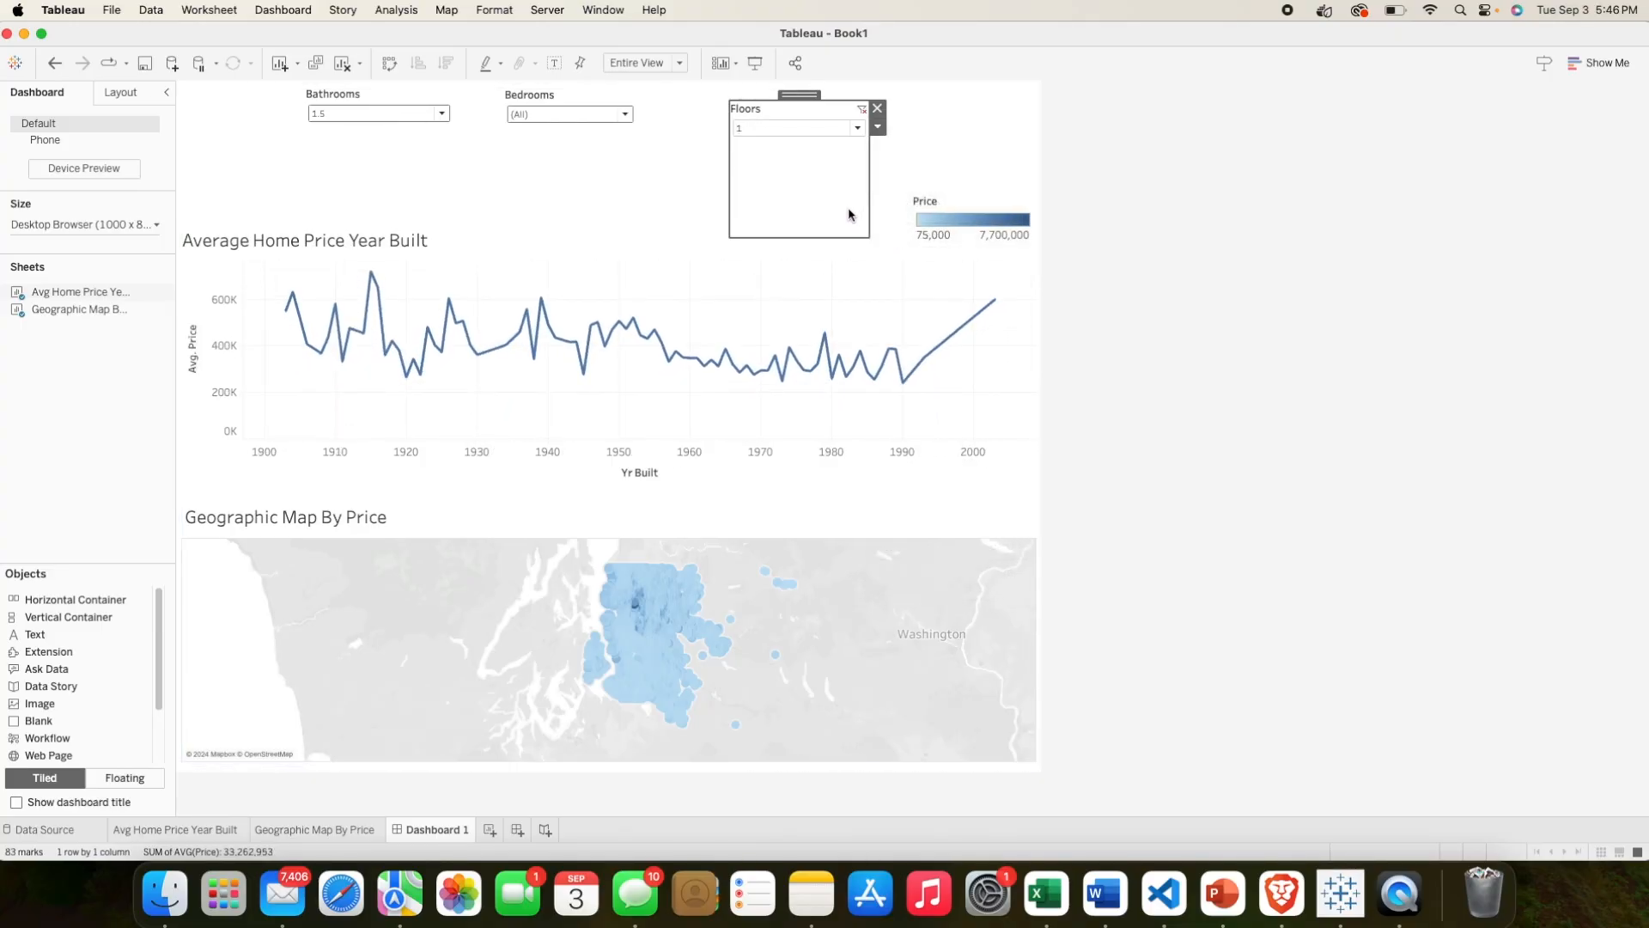
left_click_drag(867, 235, 873, 170)
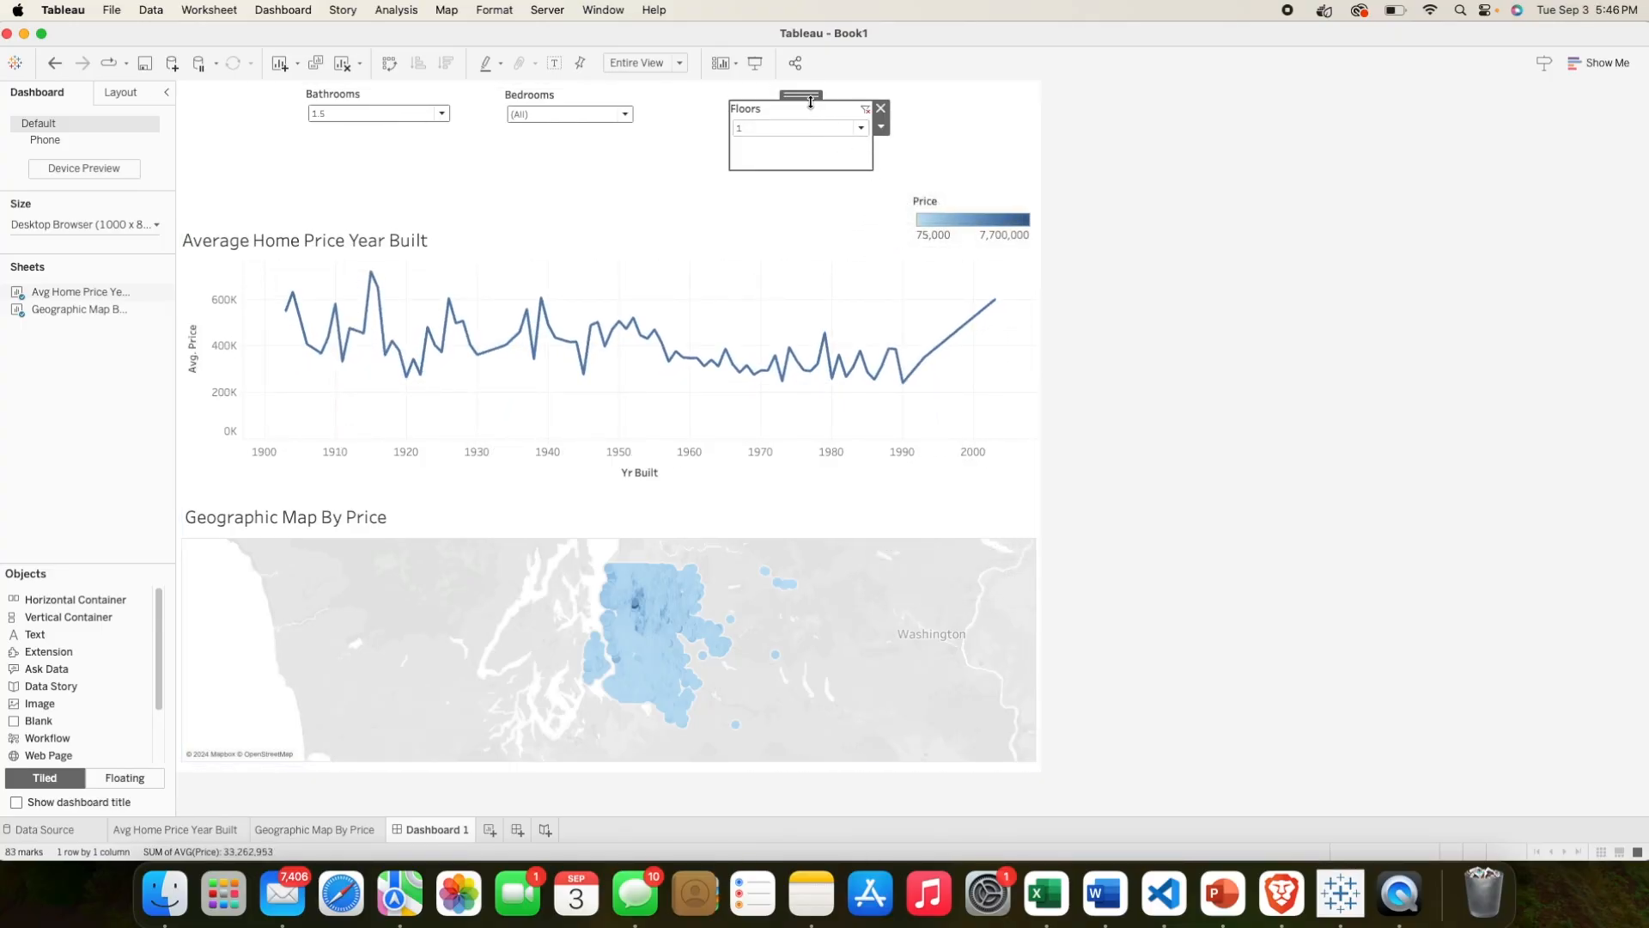
left_click_drag(810, 102, 914, 90)
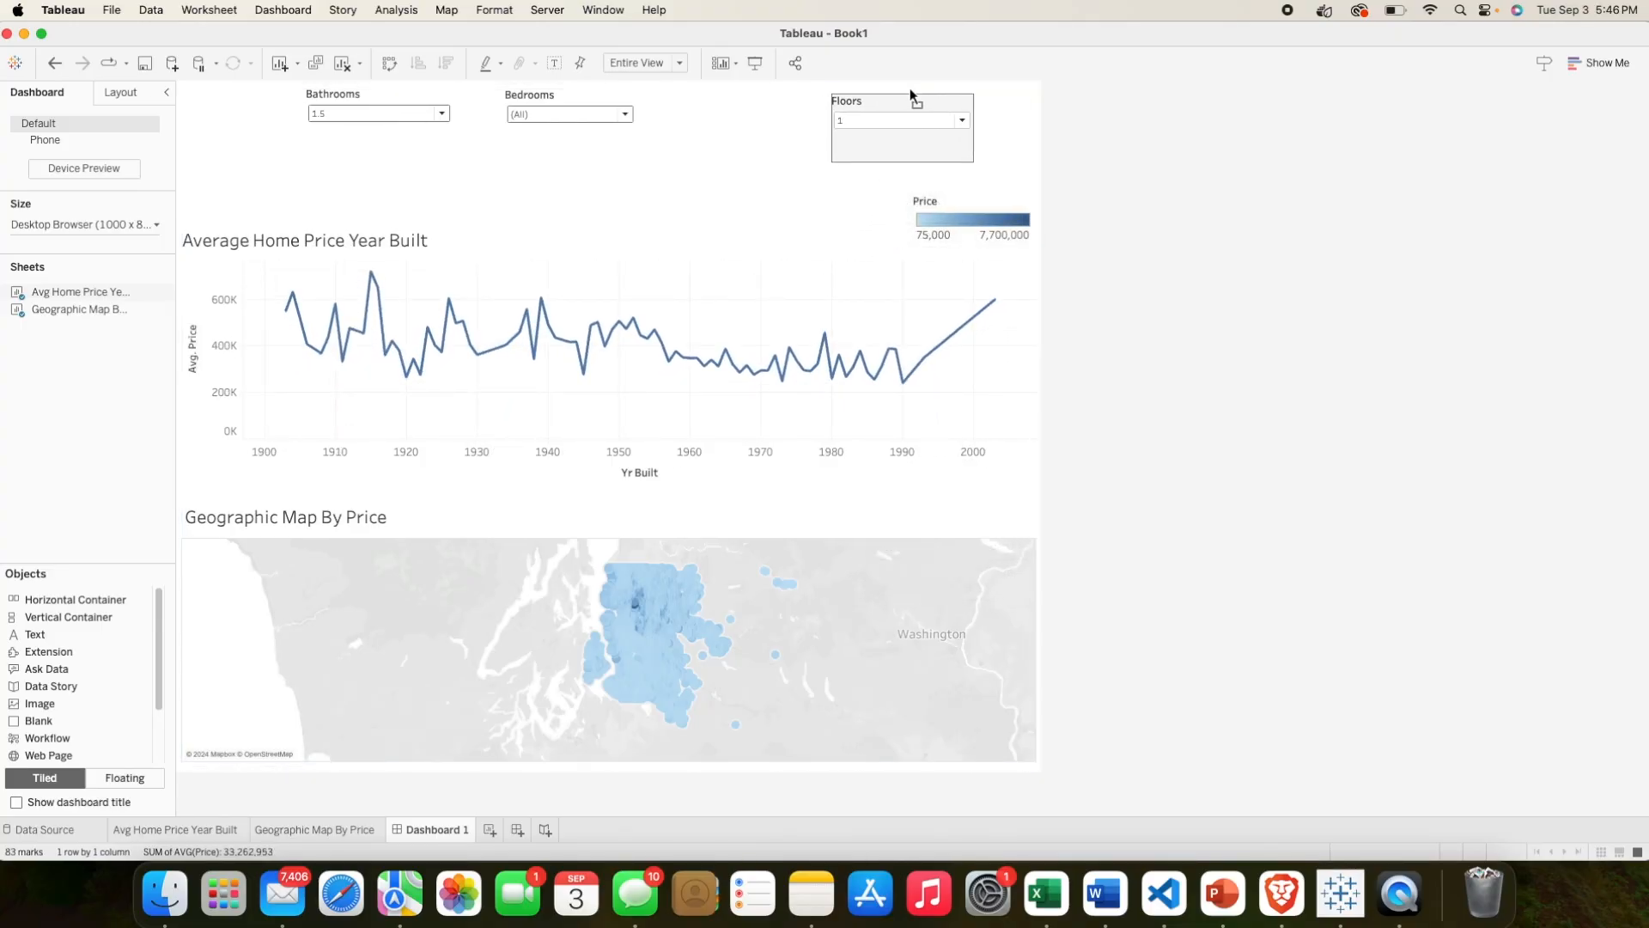
Step: Move the Bedrooms filter next to Floors and the Bathrooms filter next to Bedrooms, forming one row above the chart
left_click(593, 101)
left_click_drag(585, 94, 749, 97)
left_click(395, 100)
left_click_drag(389, 93, 569, 100)
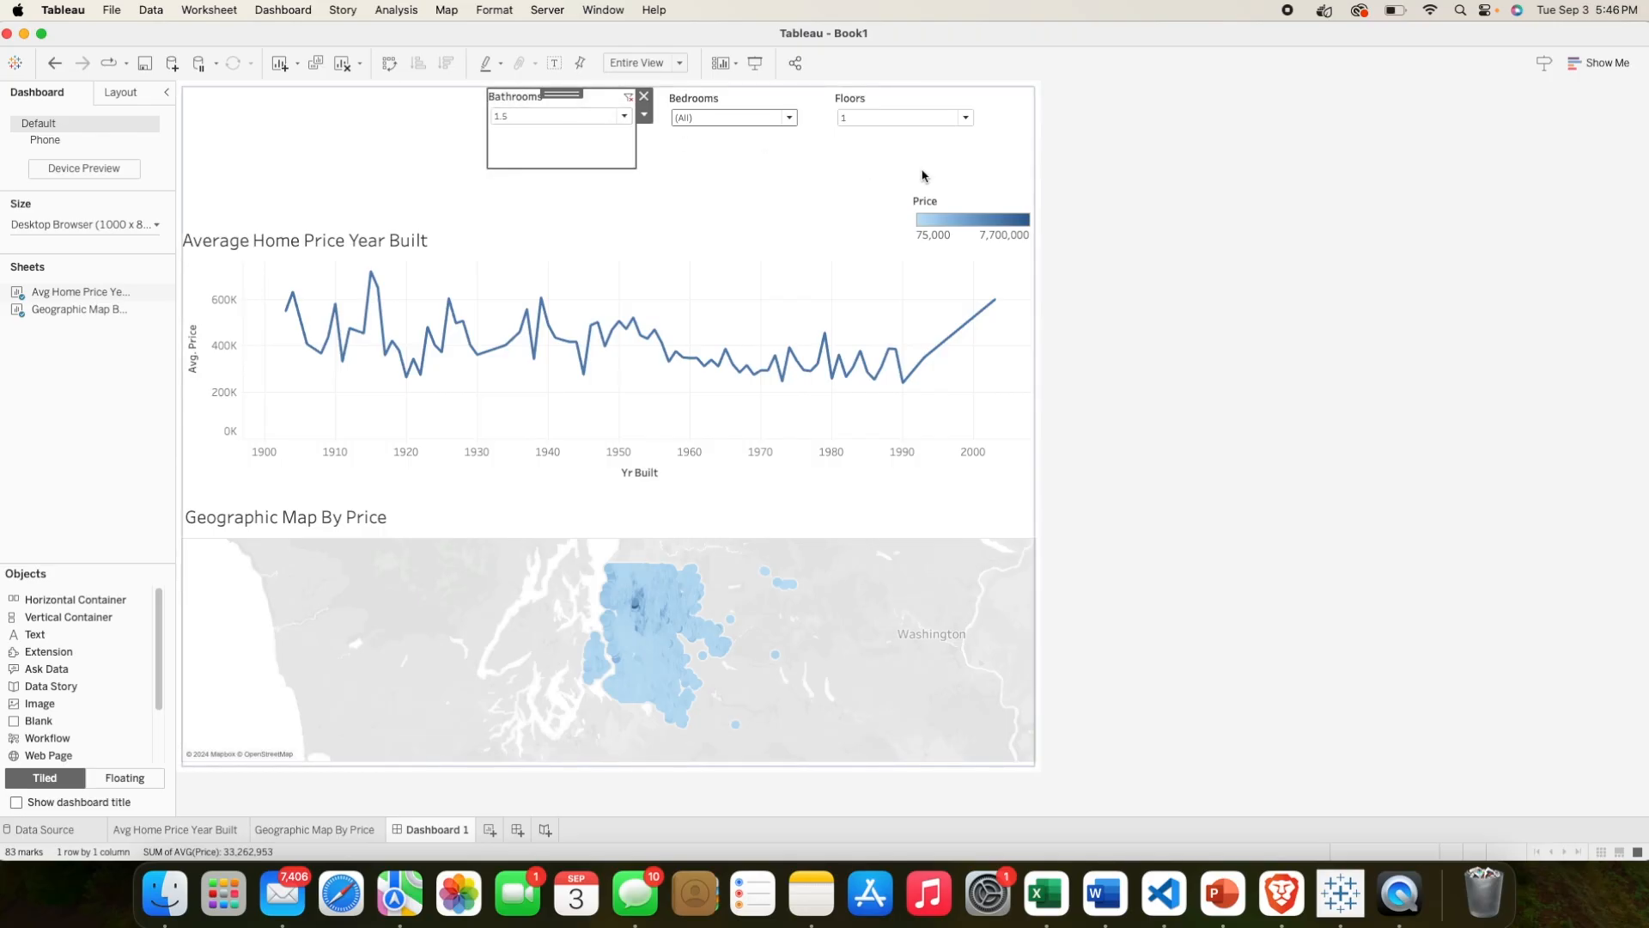
left_click(1084, 196)
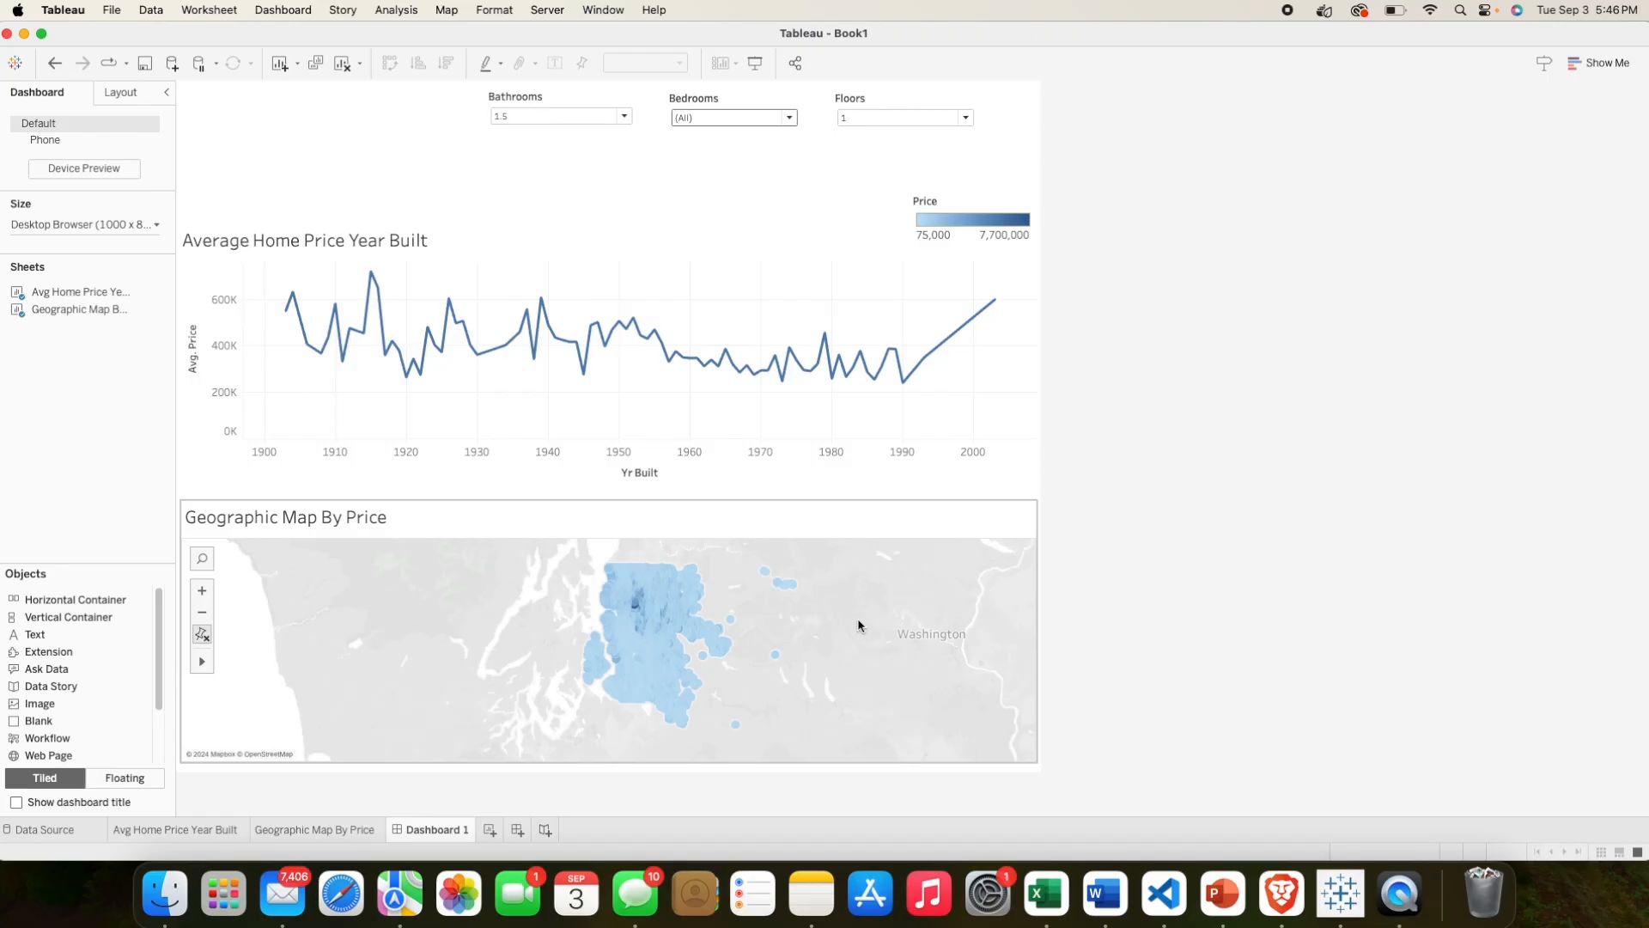
left_click(624, 116)
left_click(998, 556)
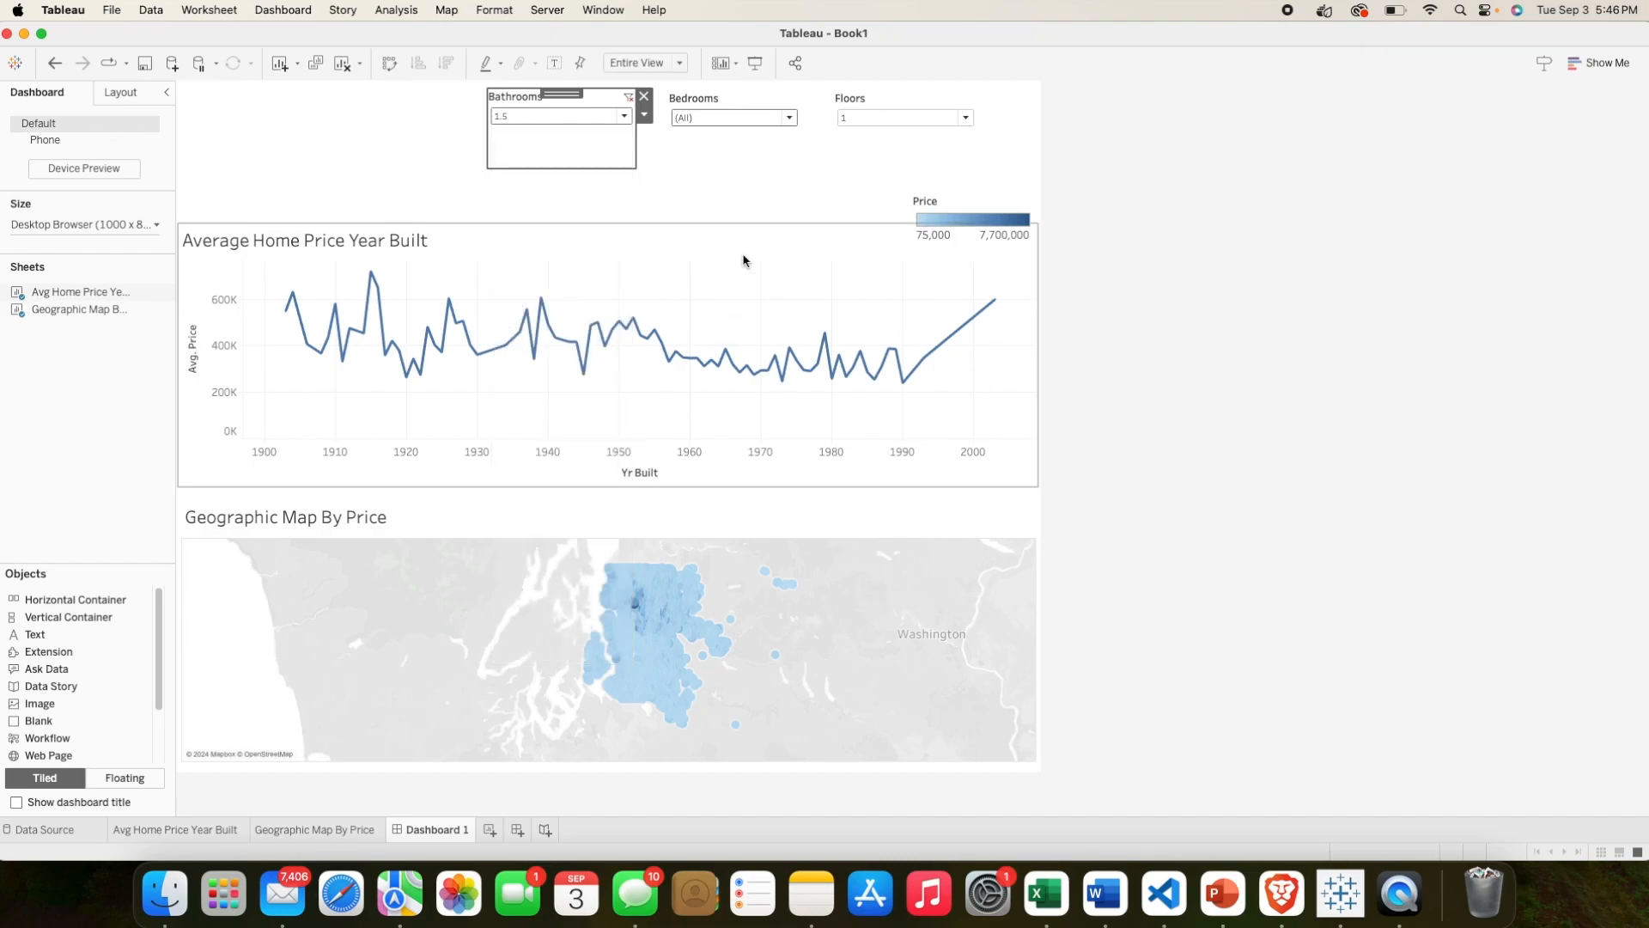
left_click(643, 115)
left_click(643, 116)
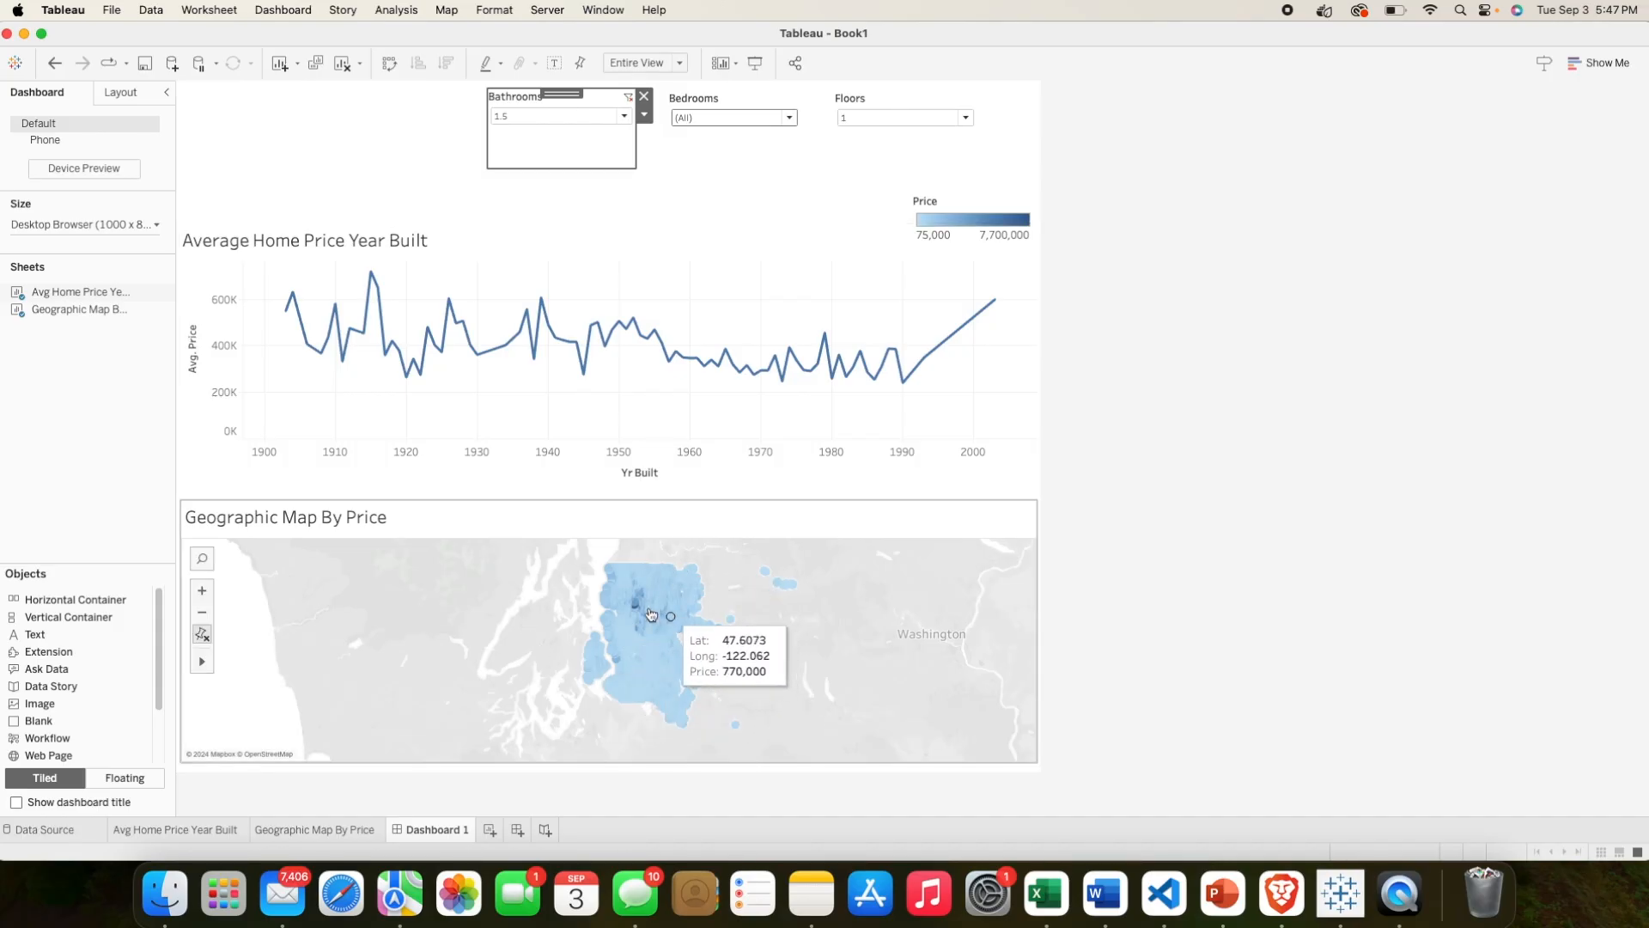
left_click(624, 116)
left_click(624, 116)
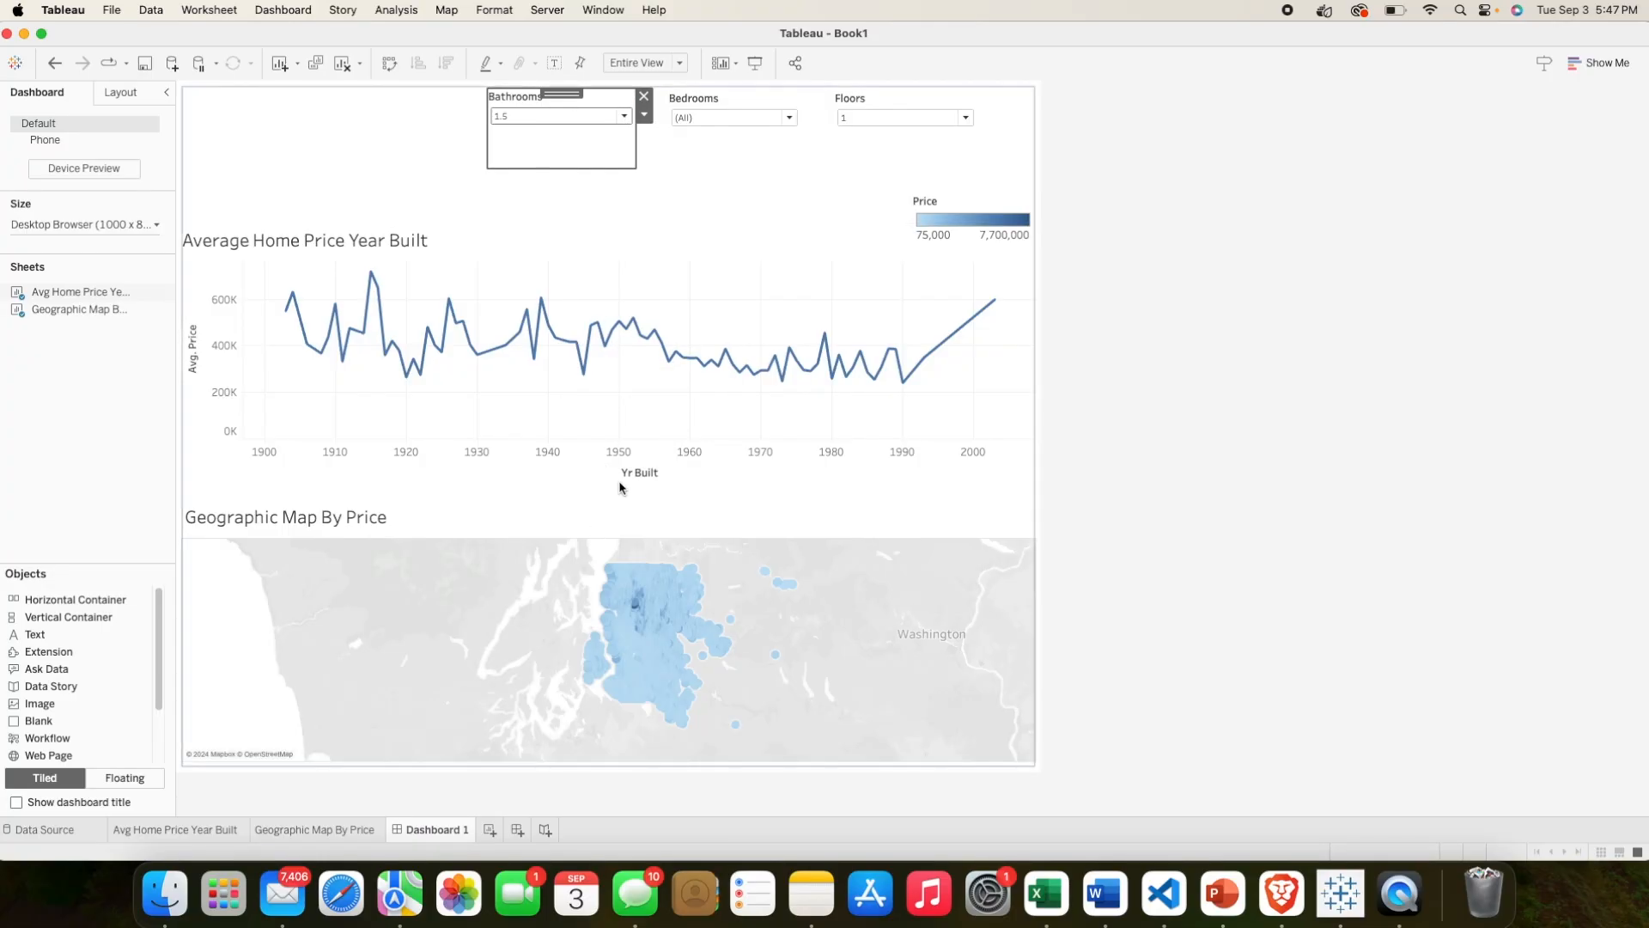
Step: Apply the Bathrooms filter to all listed worksheets, so it covers both Avg Home Price Year Built and Geographic Map By Price
left_click(645, 117)
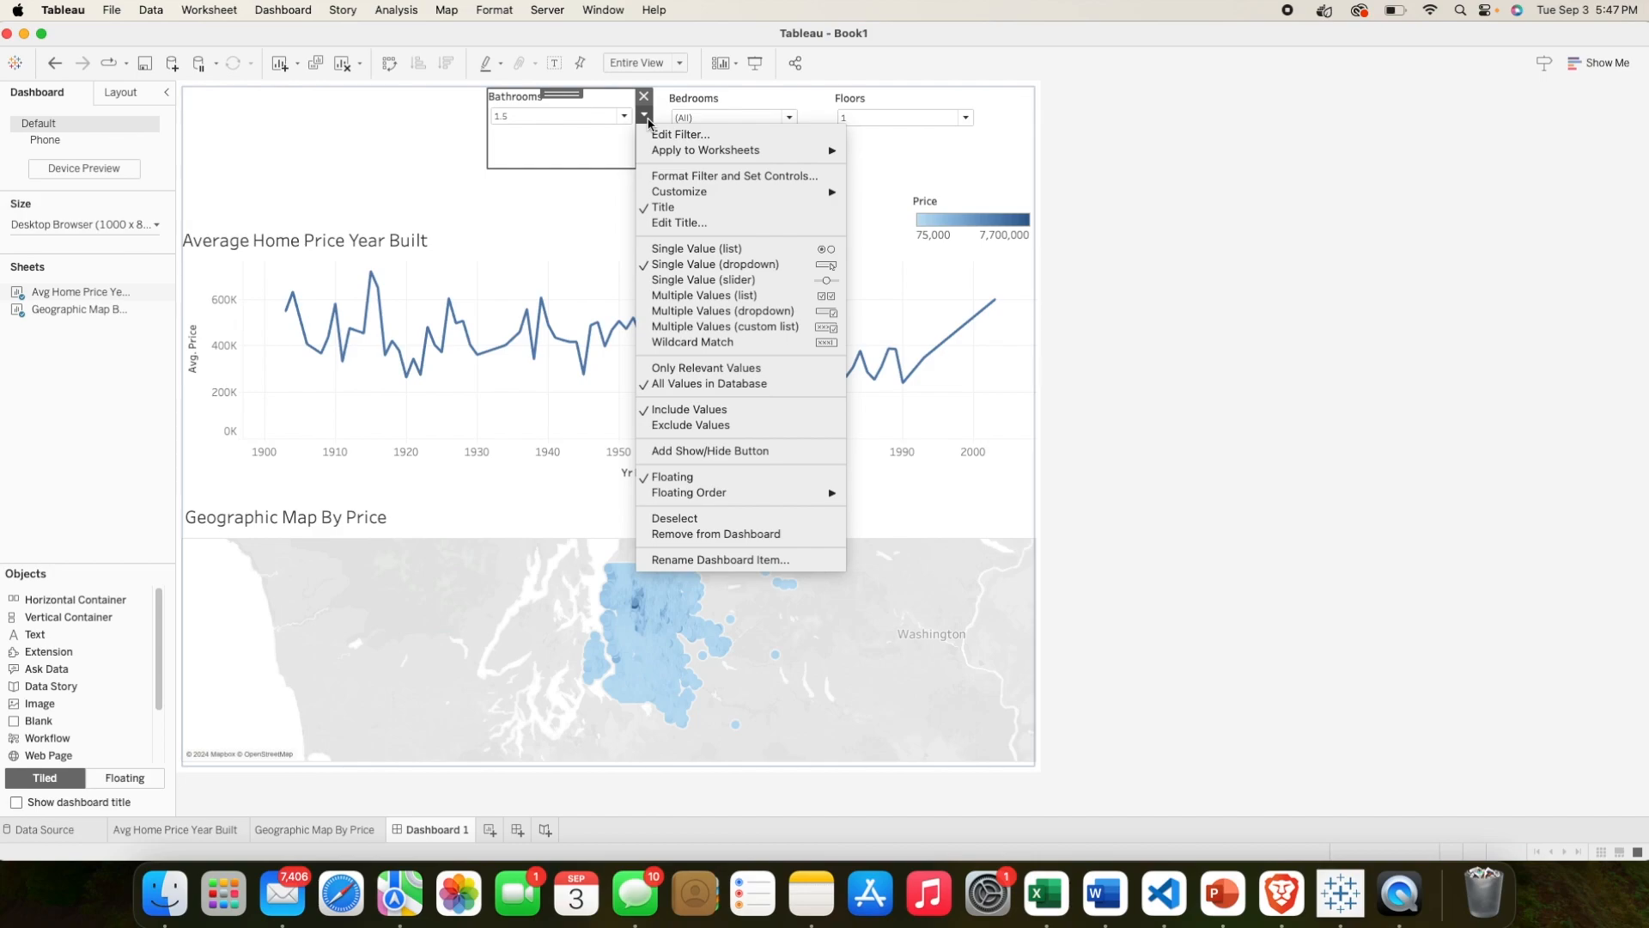
left_click(679, 178)
left_click(645, 115)
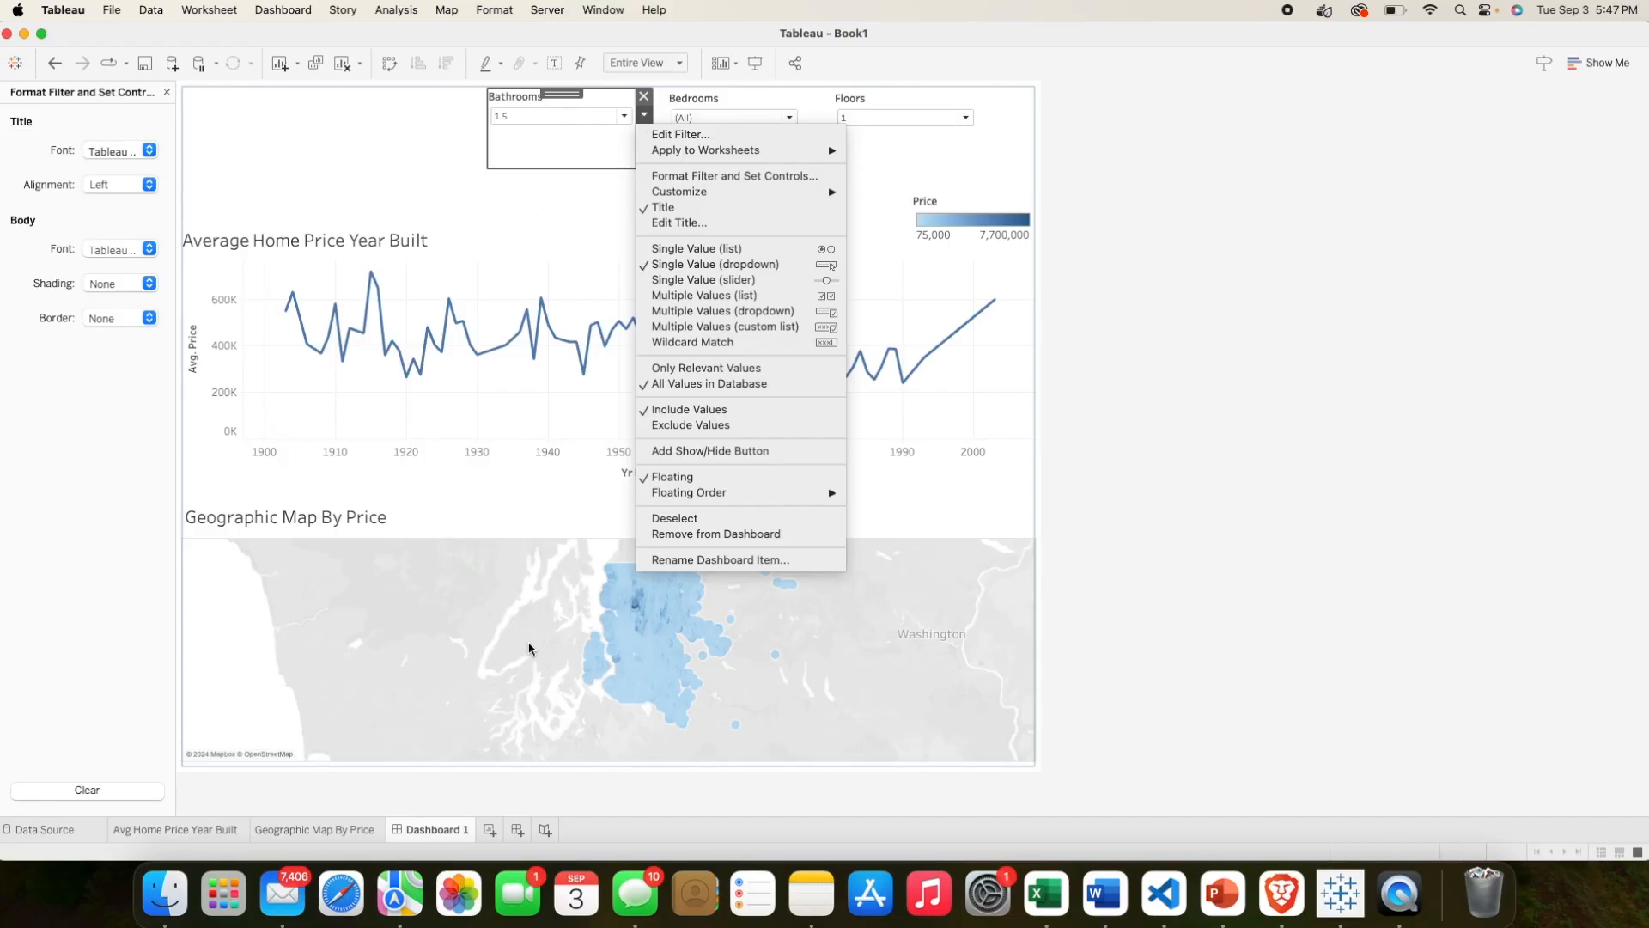
mouse_move(718, 154)
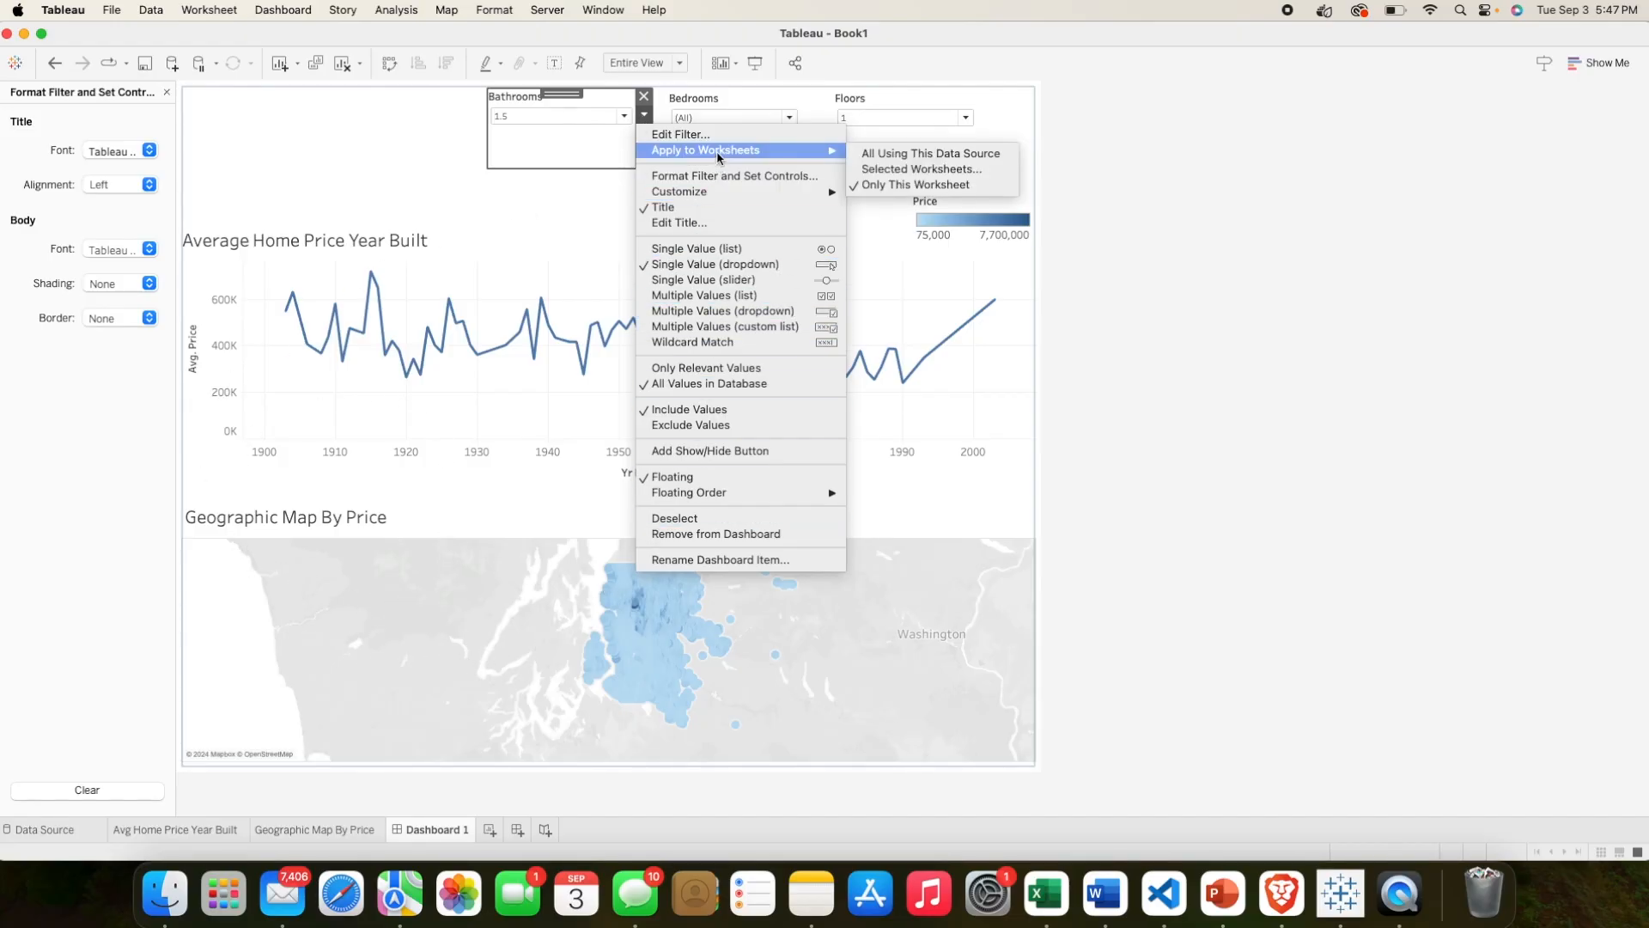
left_click(878, 169)
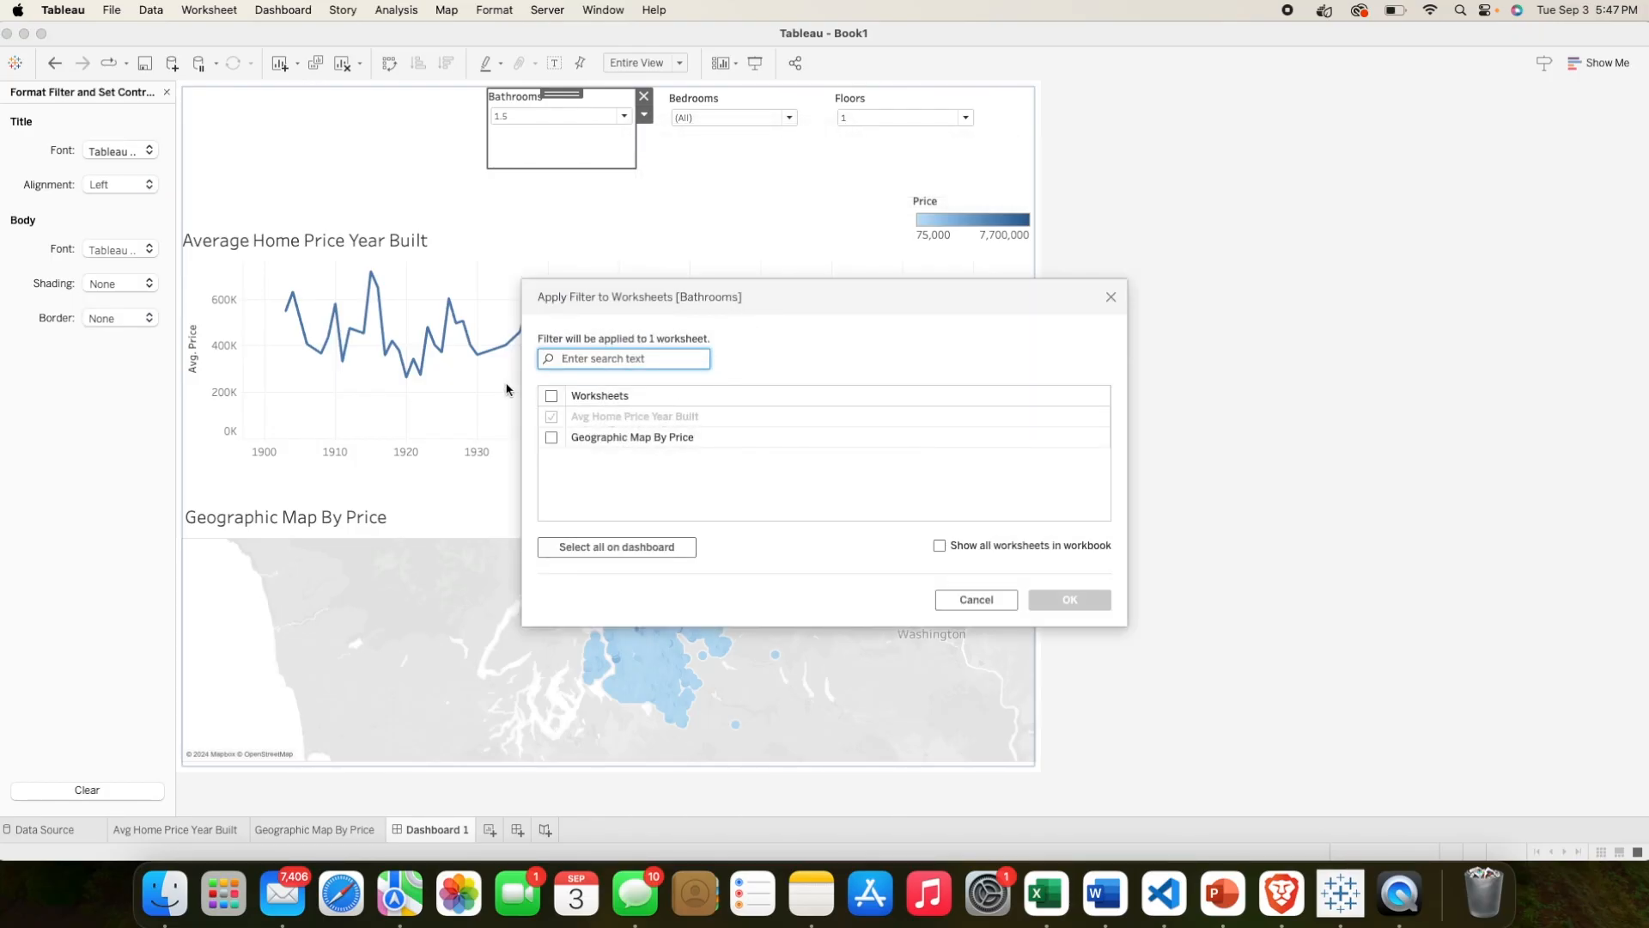
left_click(551, 396)
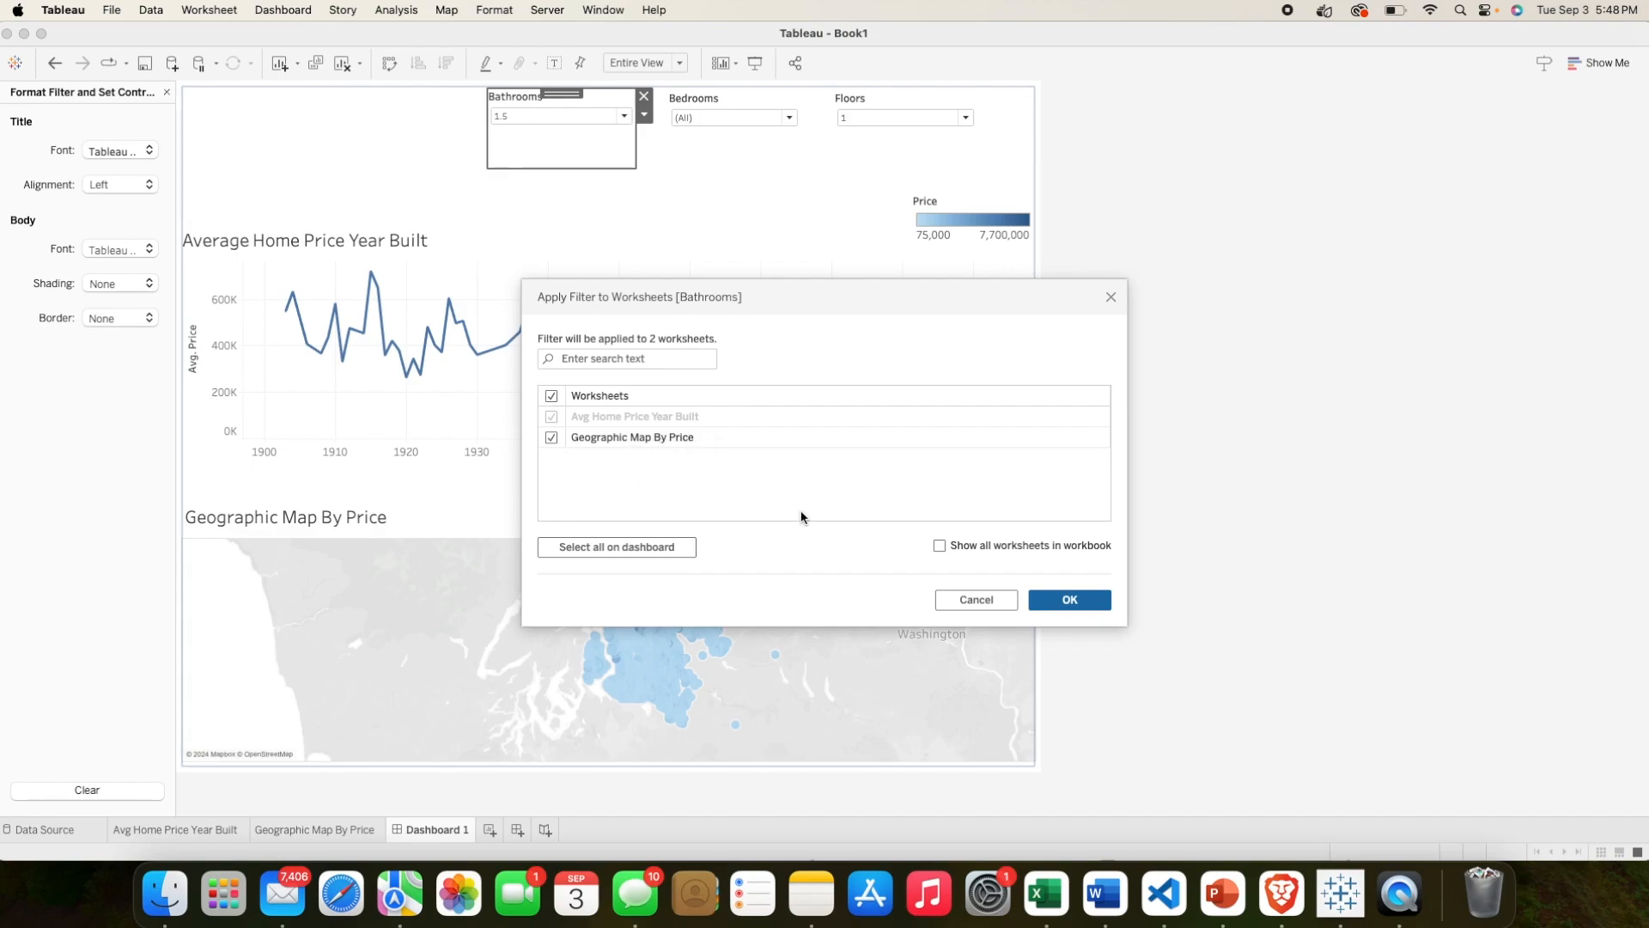
left_click(1094, 599)
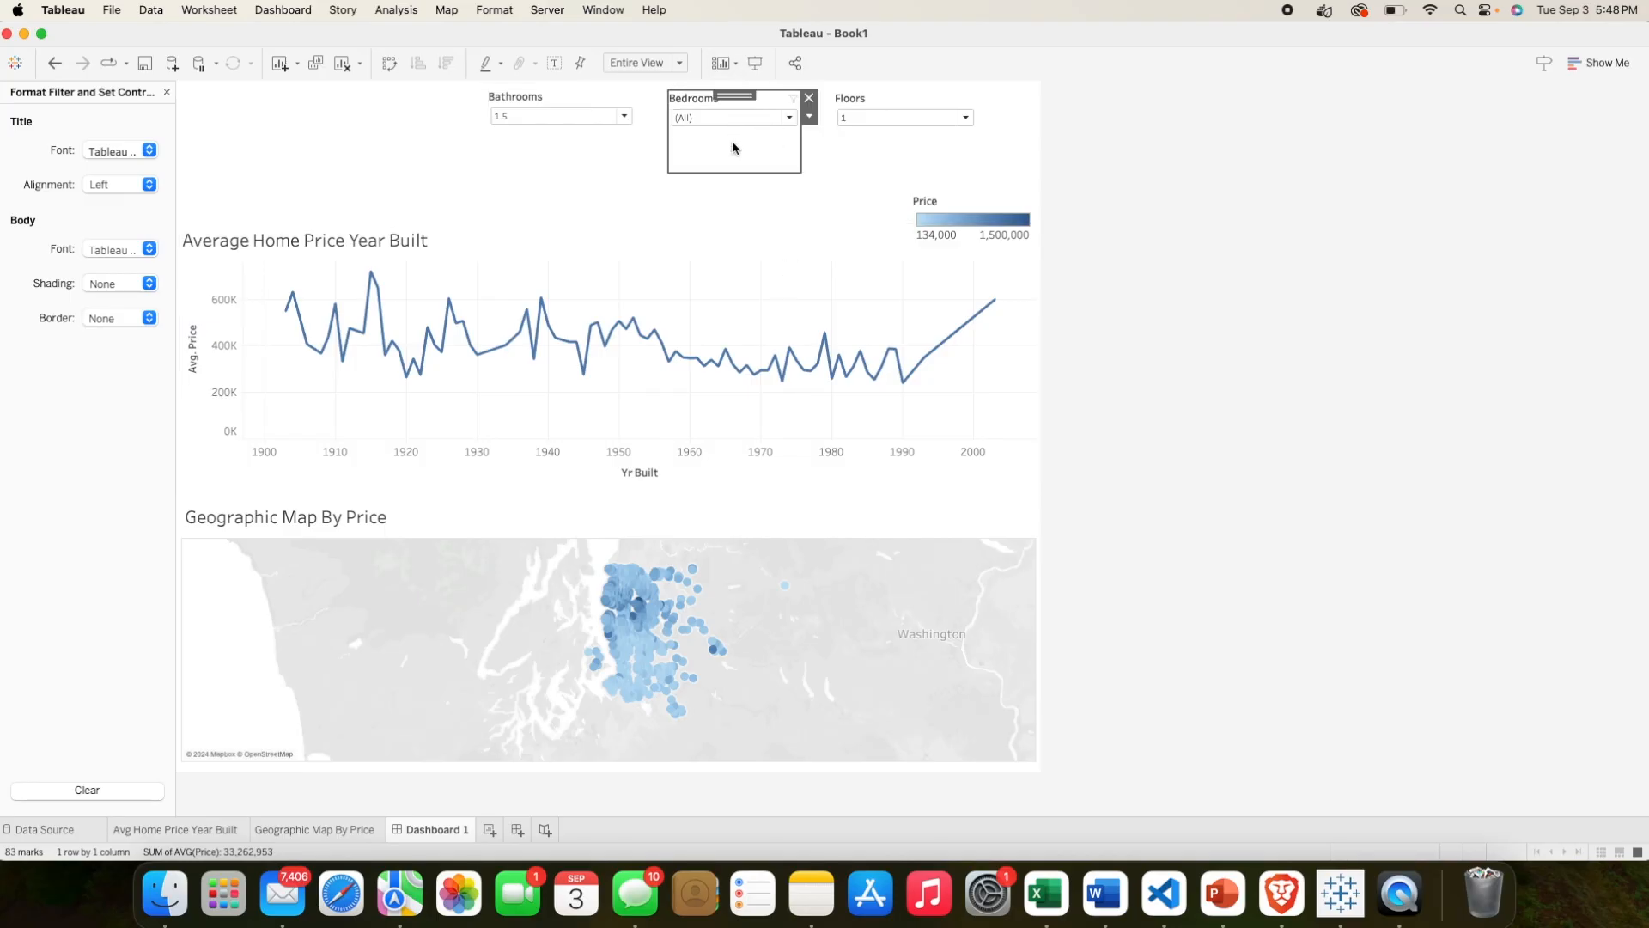
Step: Apply the Bedrooms filter to the Geographic Map By Price worksheet as well
left_click(809, 116)
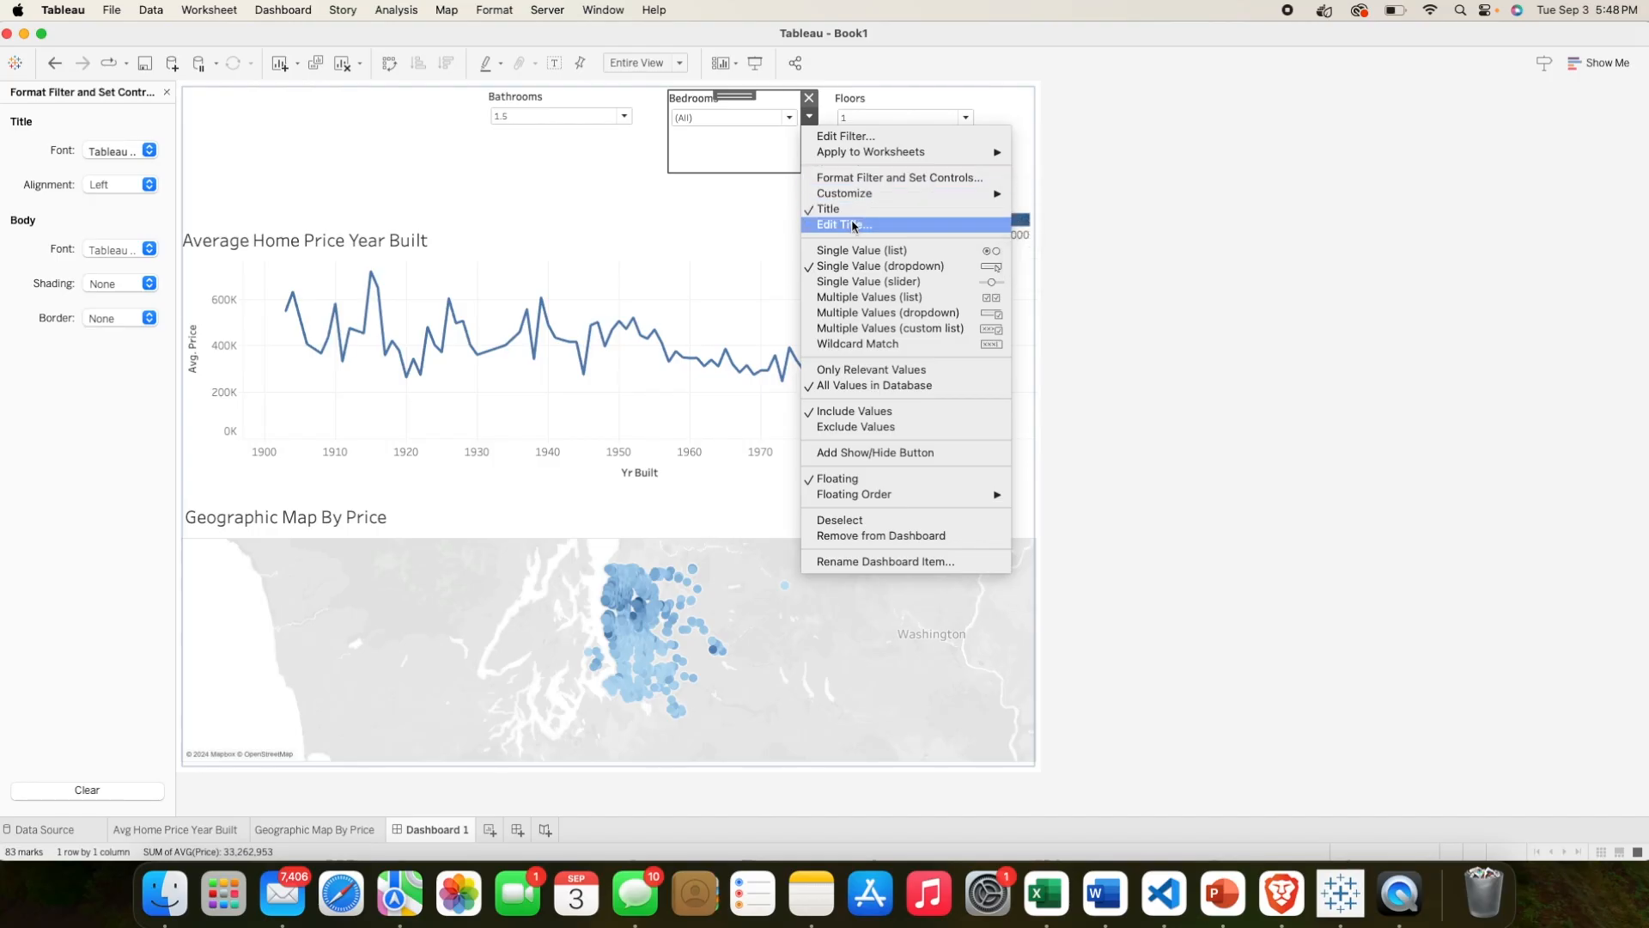
mouse_move(872, 155)
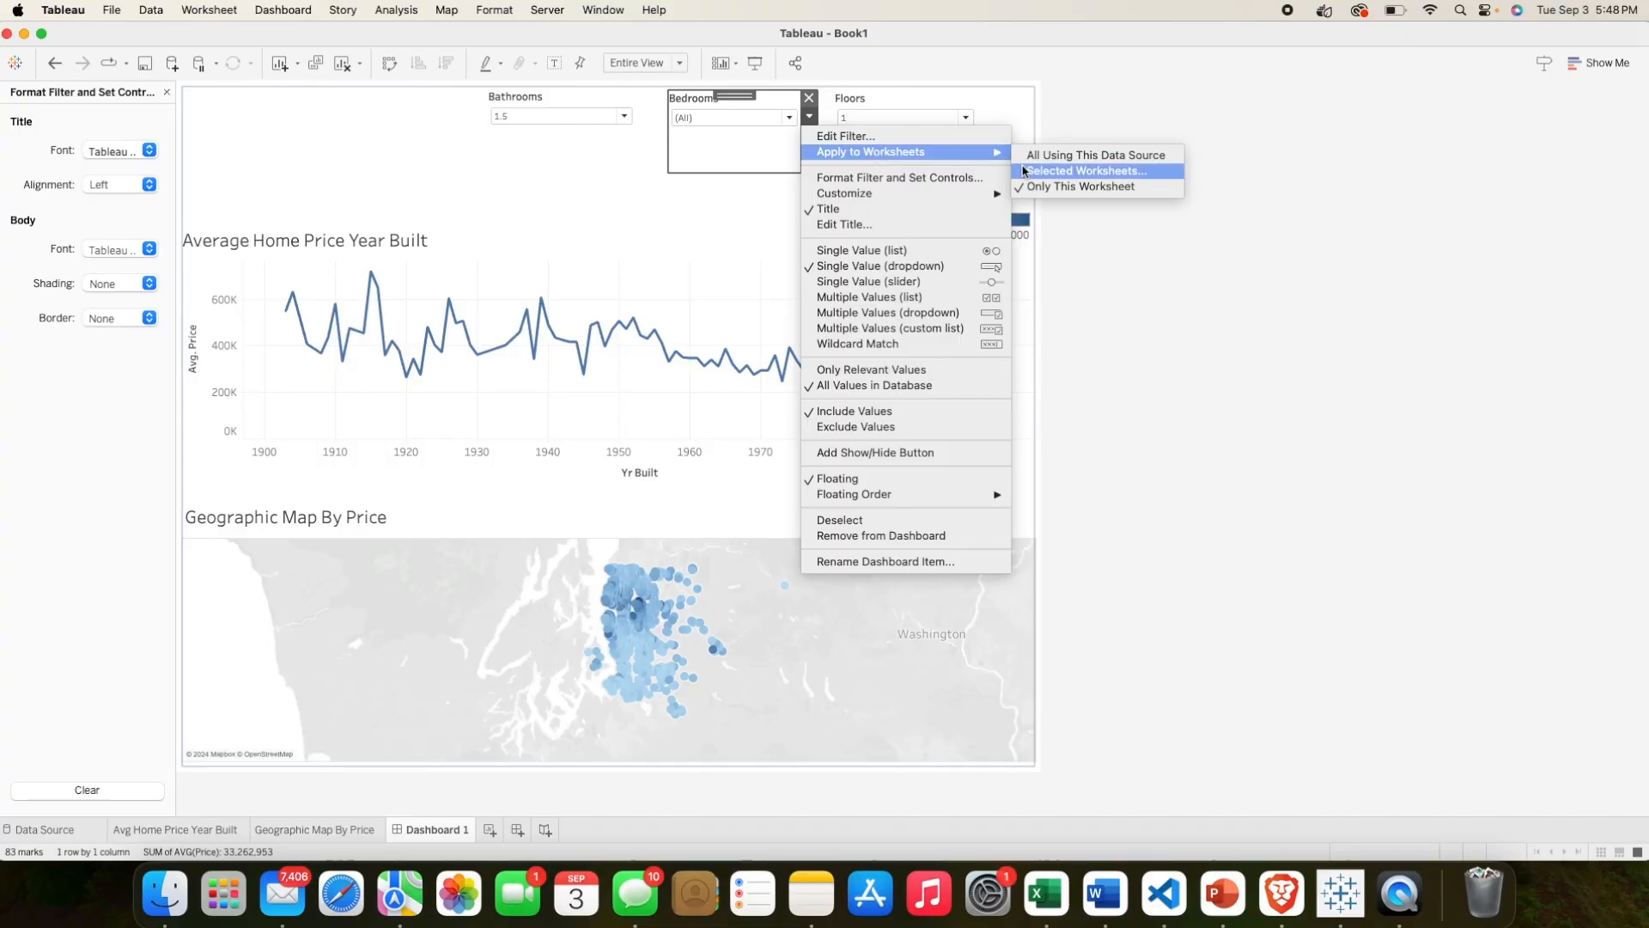
left_click(1023, 170)
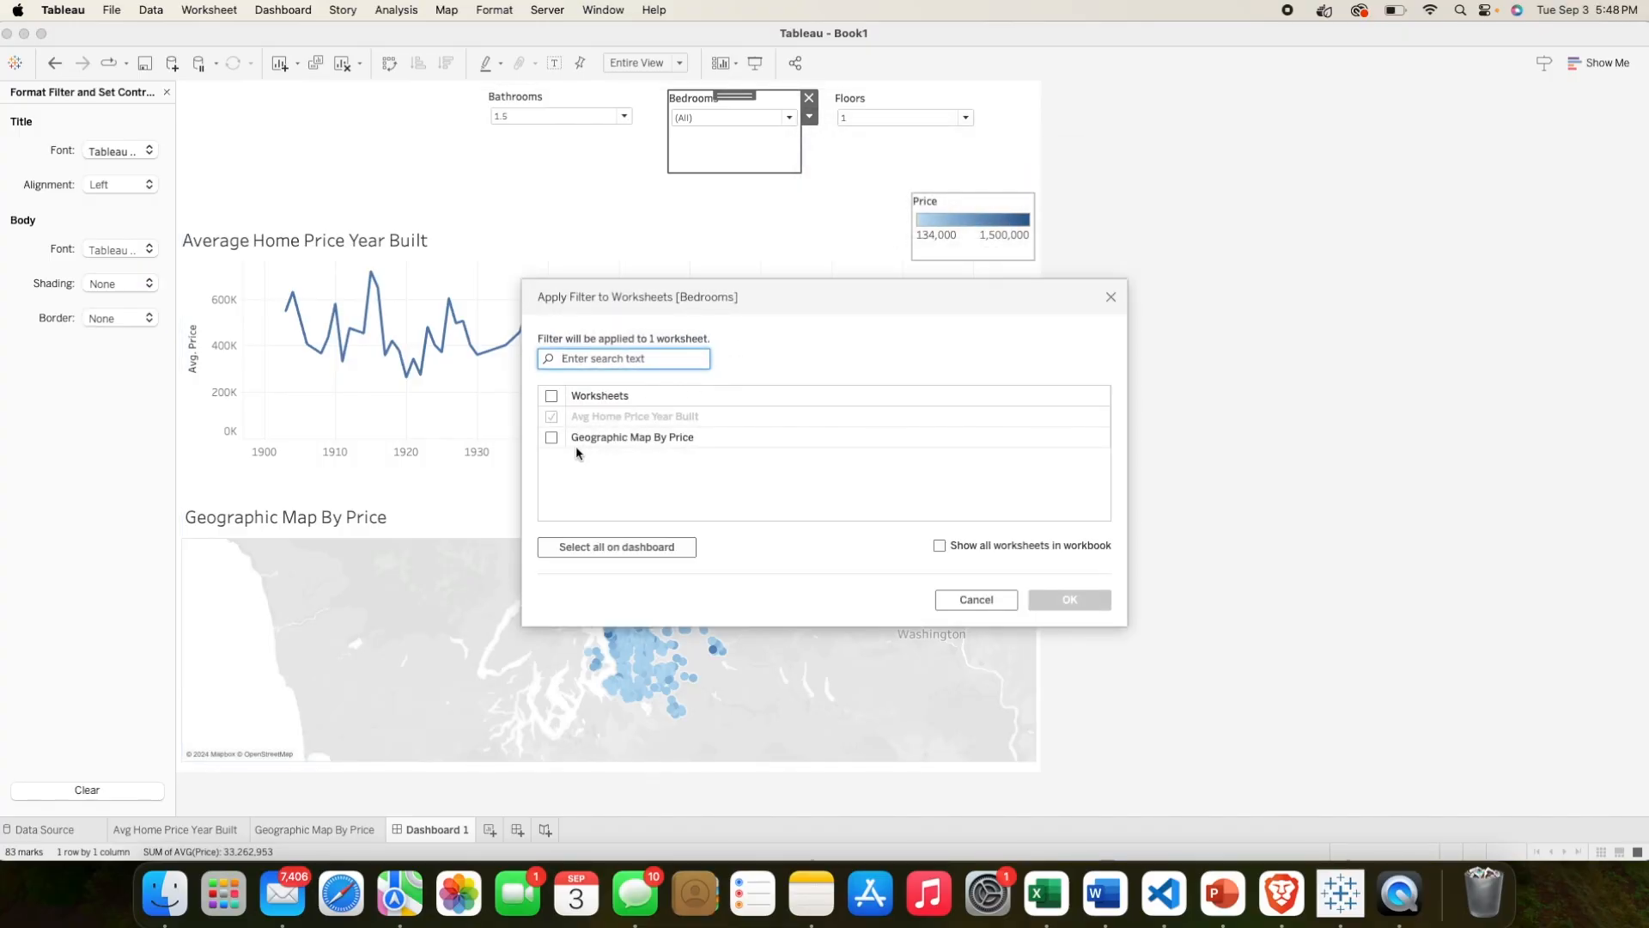
left_click(552, 438)
left_click(1069, 600)
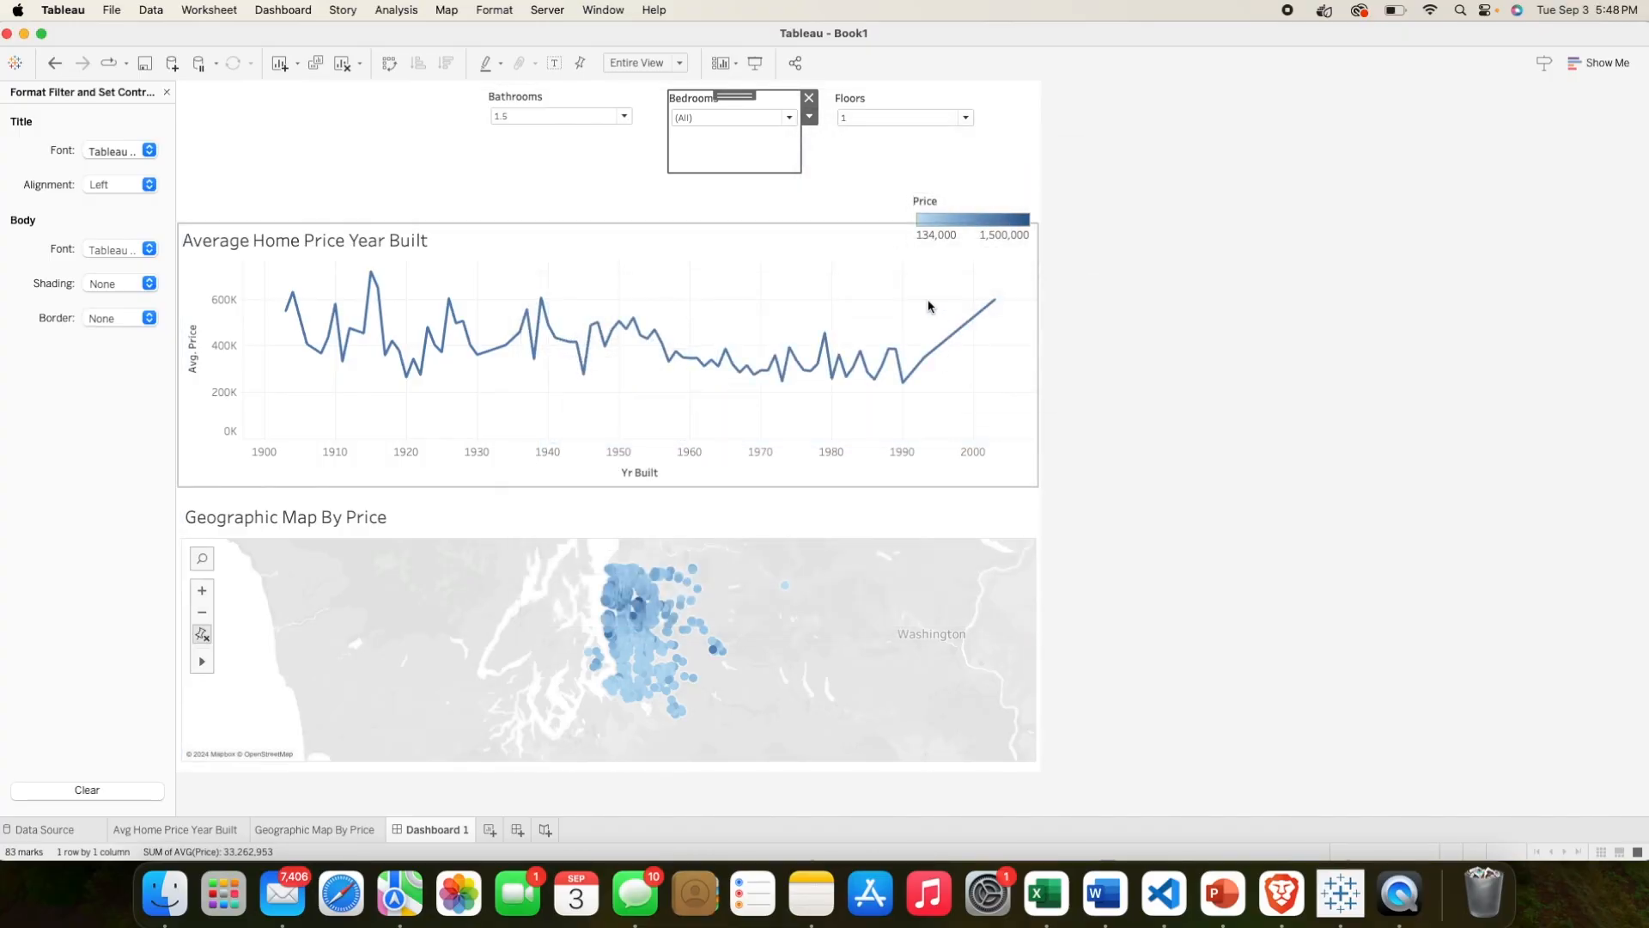
Step: Extend the Floors filter to the Geographic Map By Price worksheet too
left_click(886, 152)
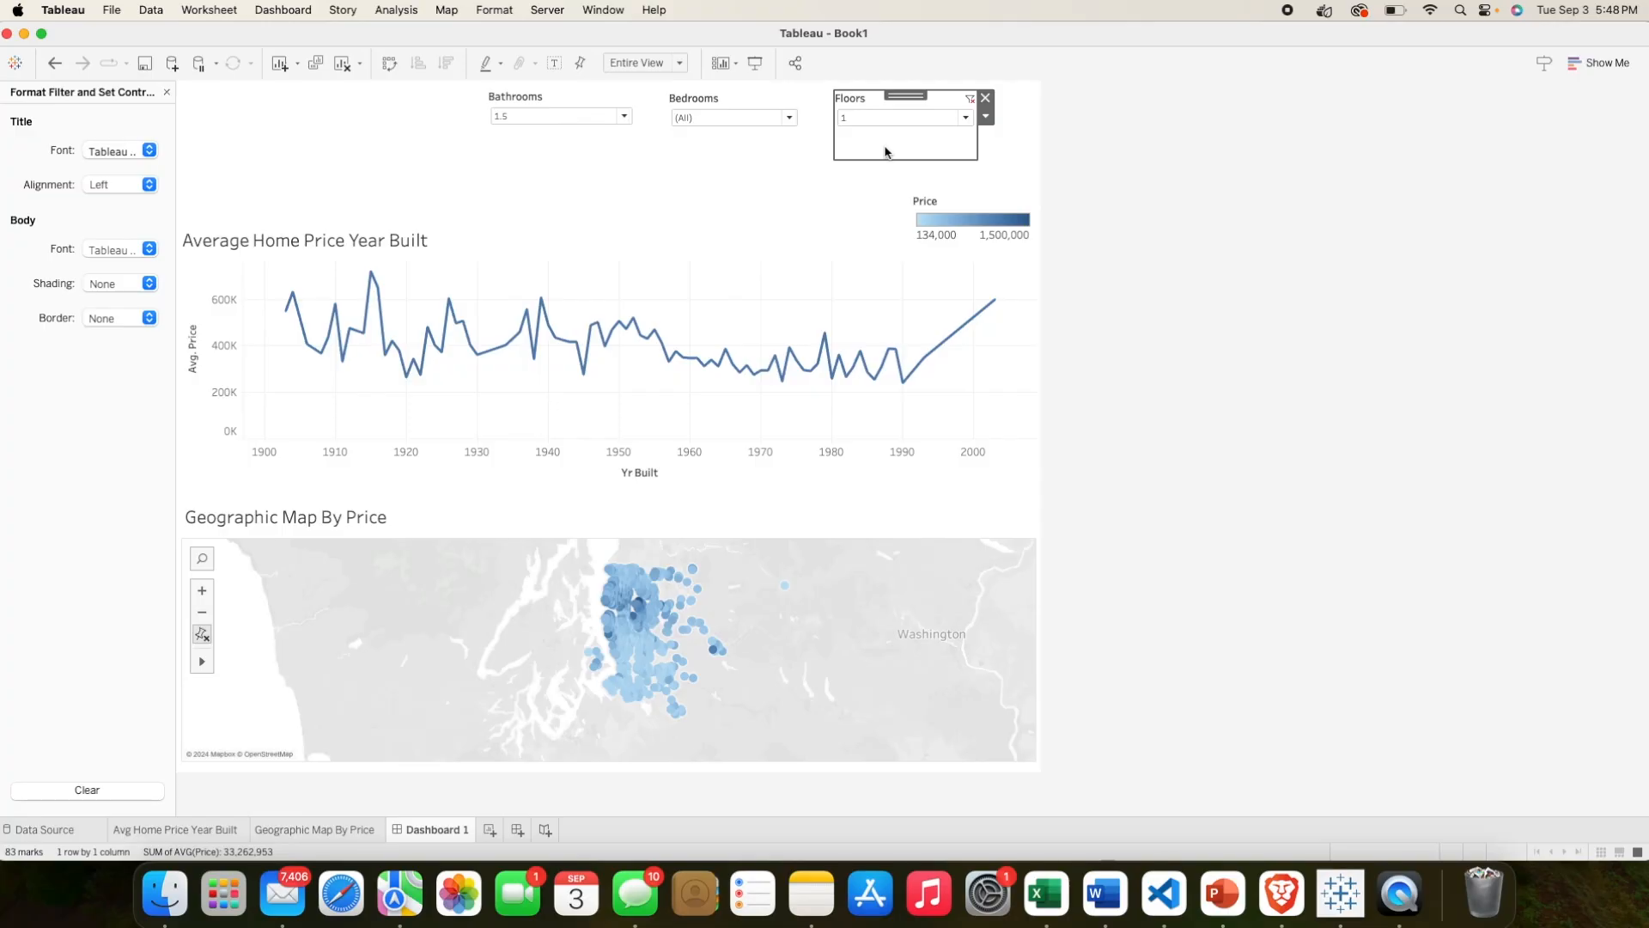
left_click(987, 118)
mouse_move(1000, 196)
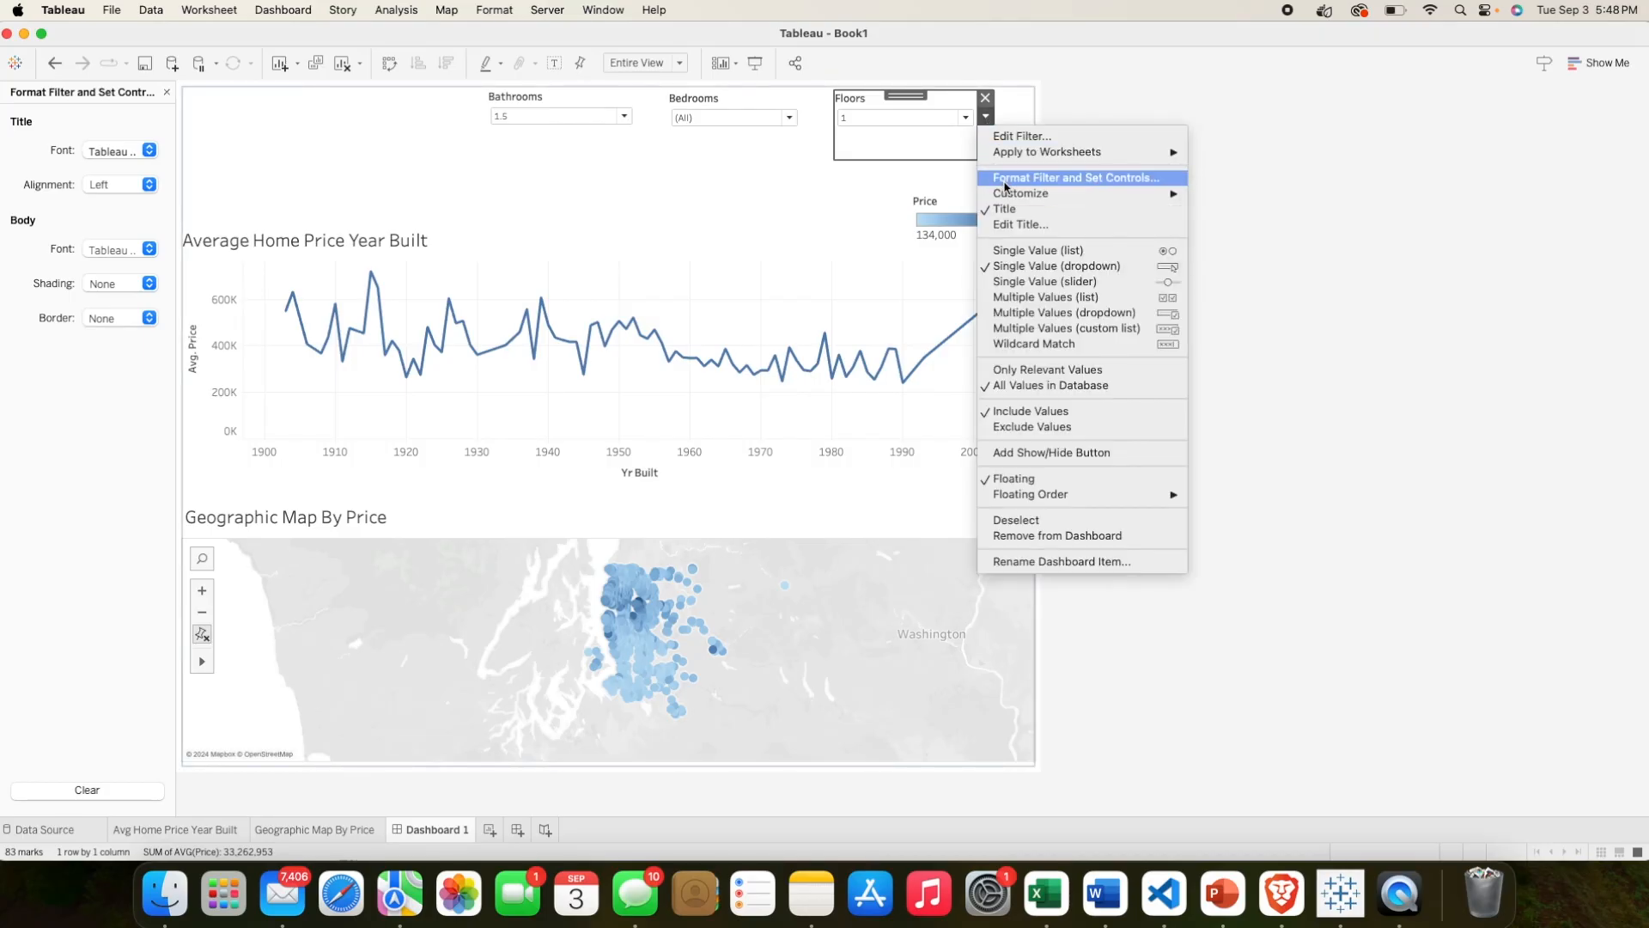
mouse_move(1022, 155)
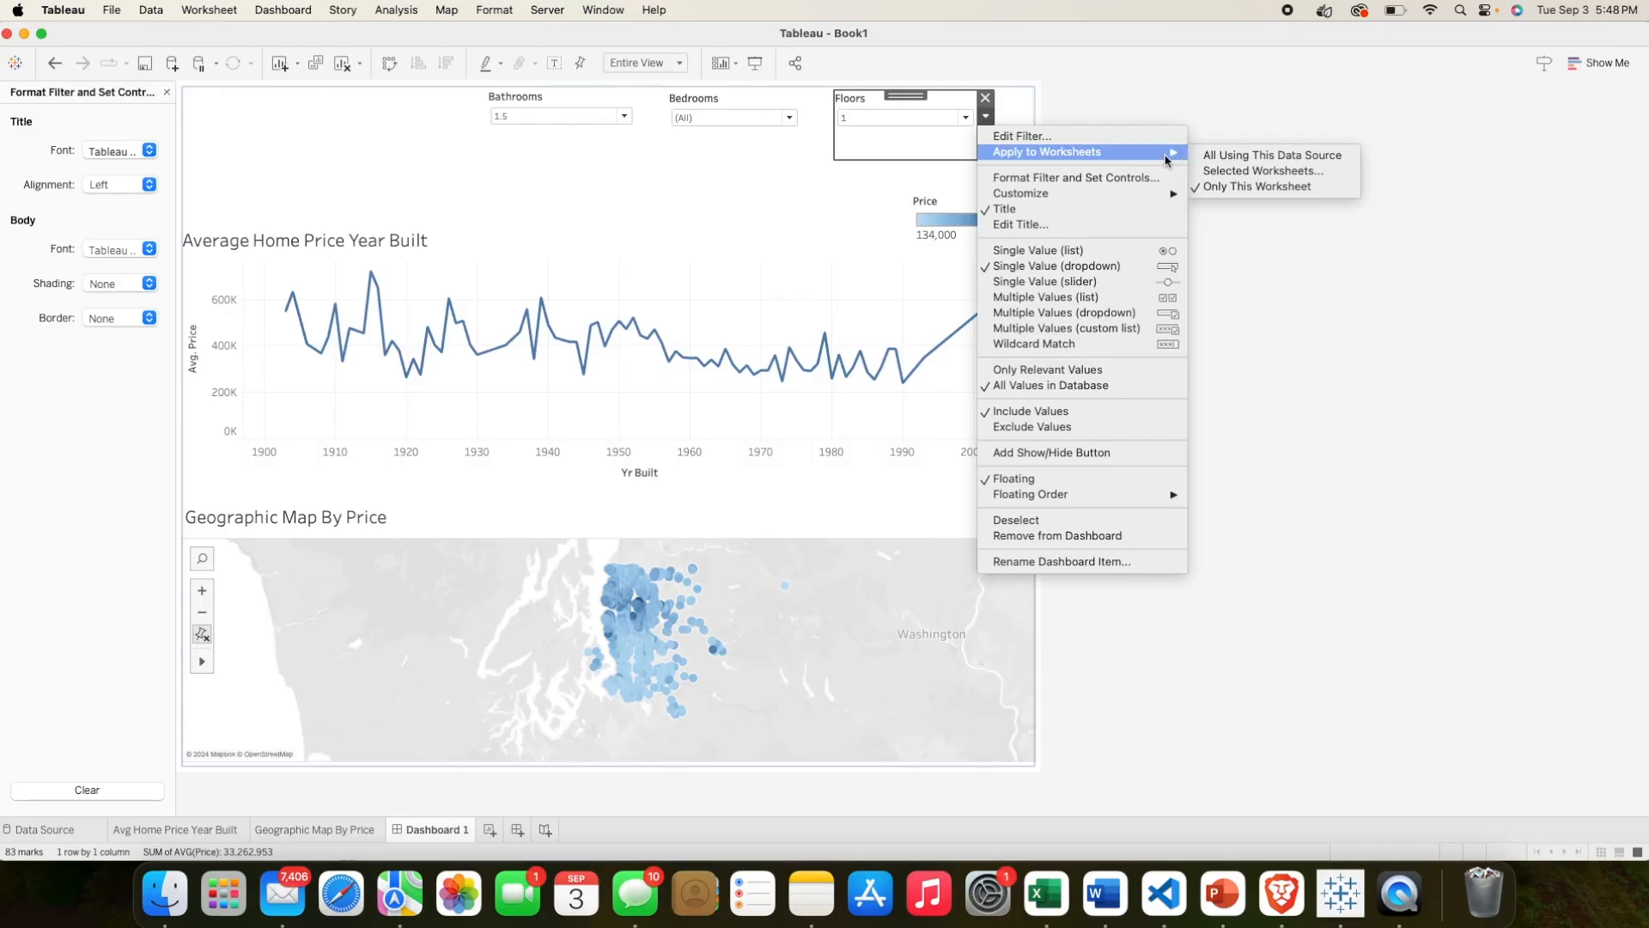
left_click(1229, 170)
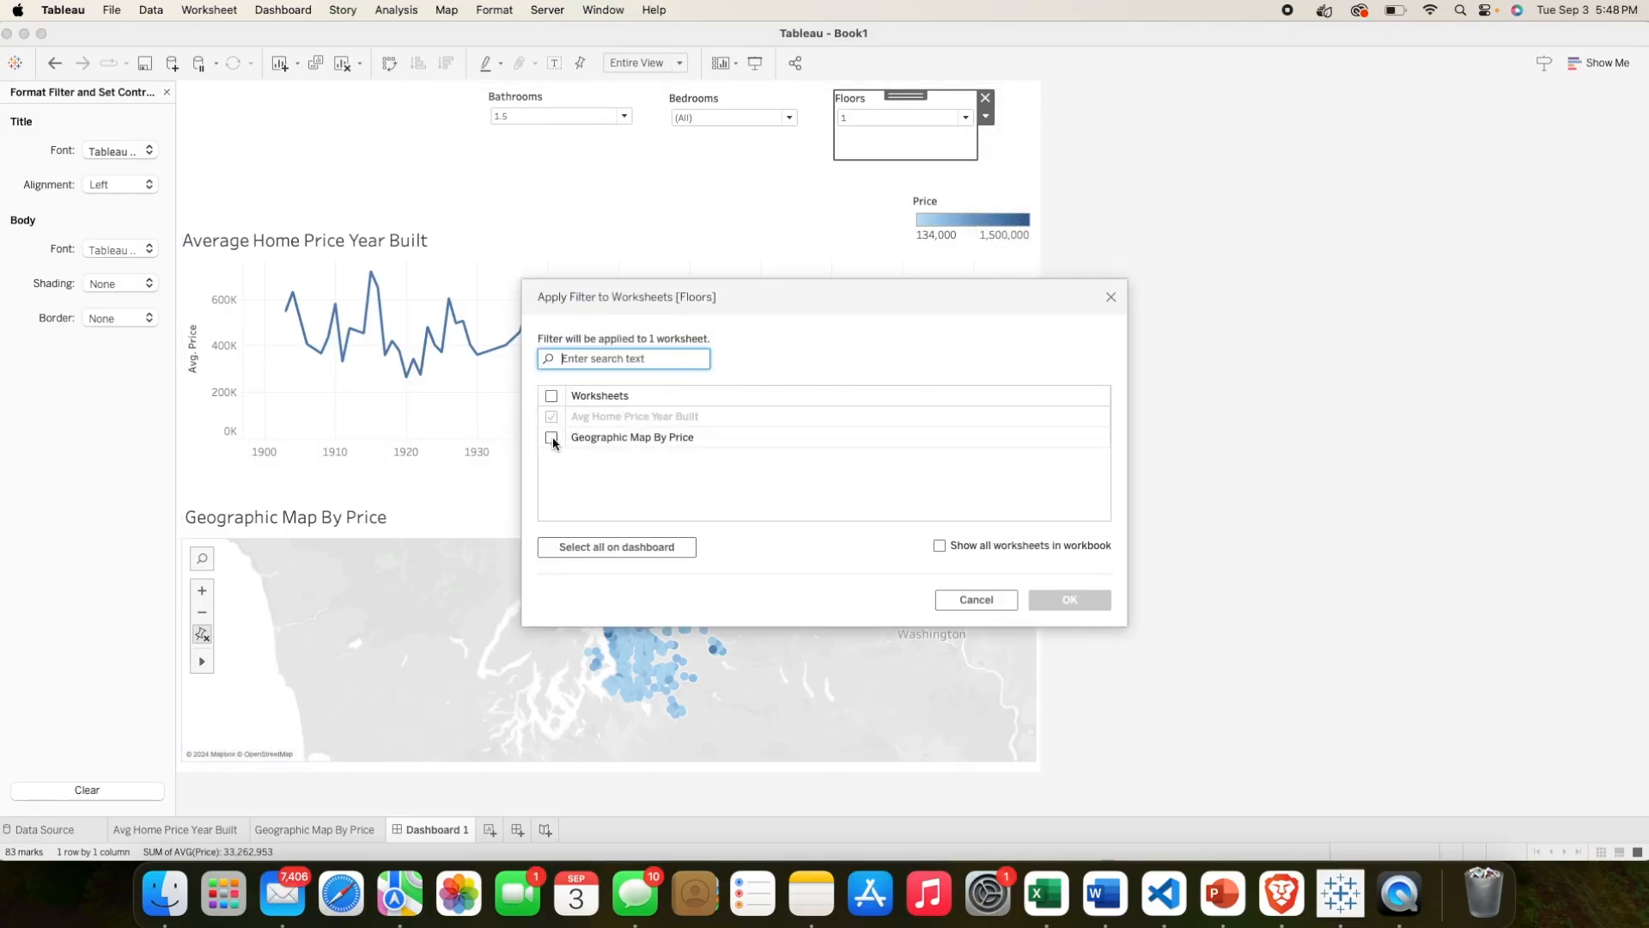
left_click(551, 437)
left_click(1070, 599)
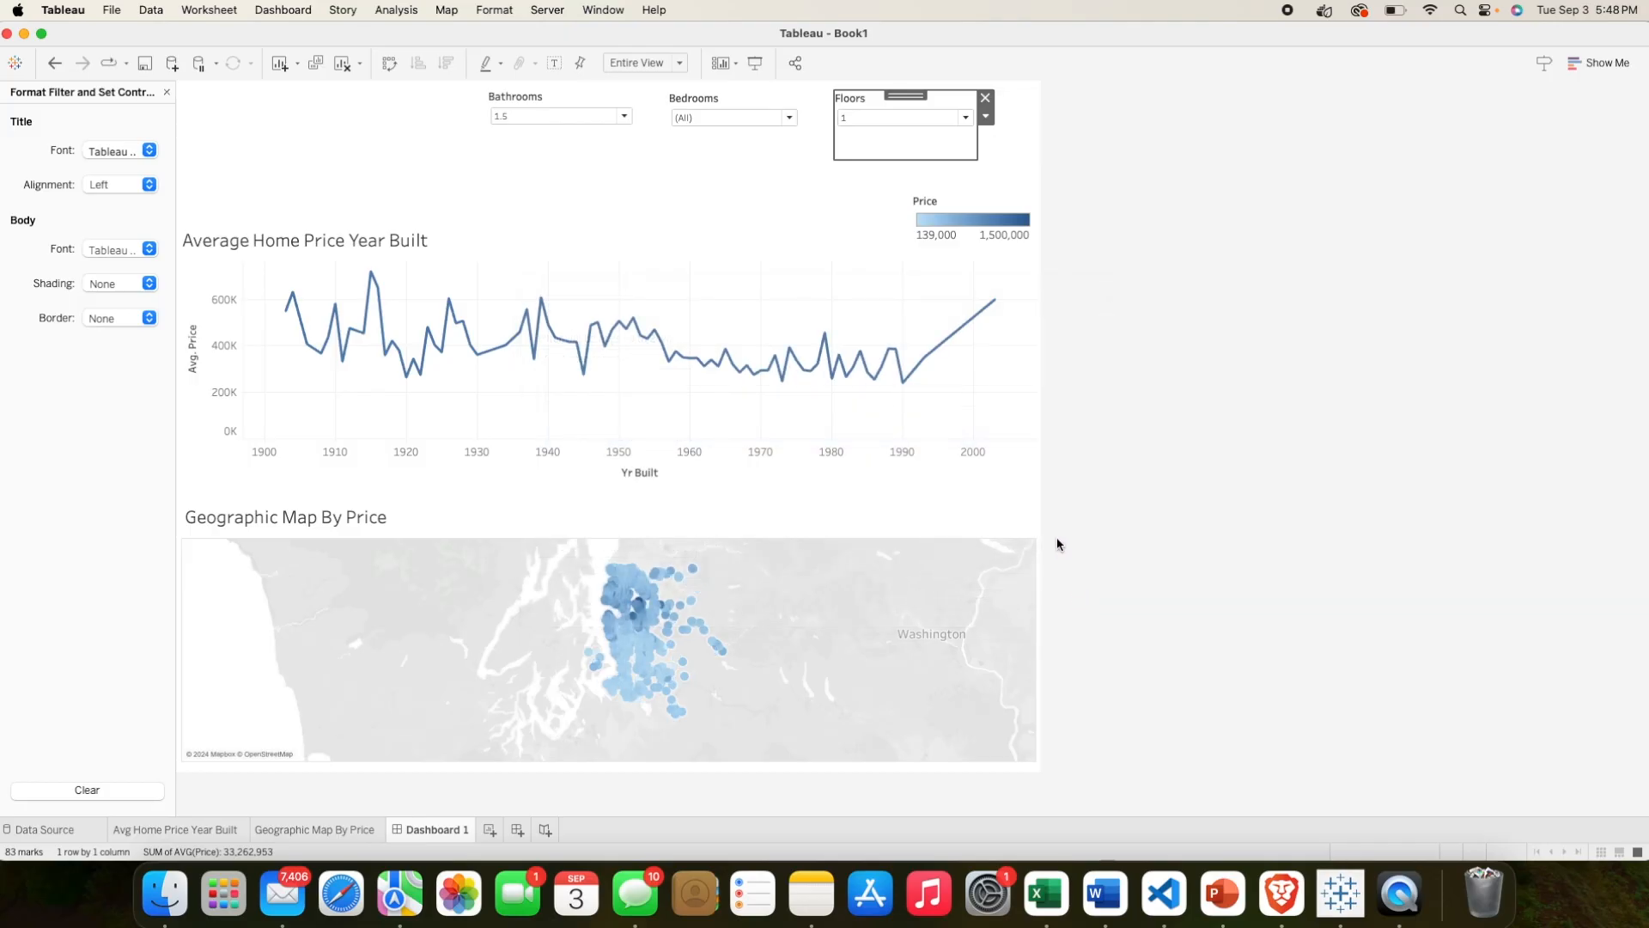
Step: Test the Bathrooms filter on the chart and map with the value 2 and with 0
left_click(624, 117)
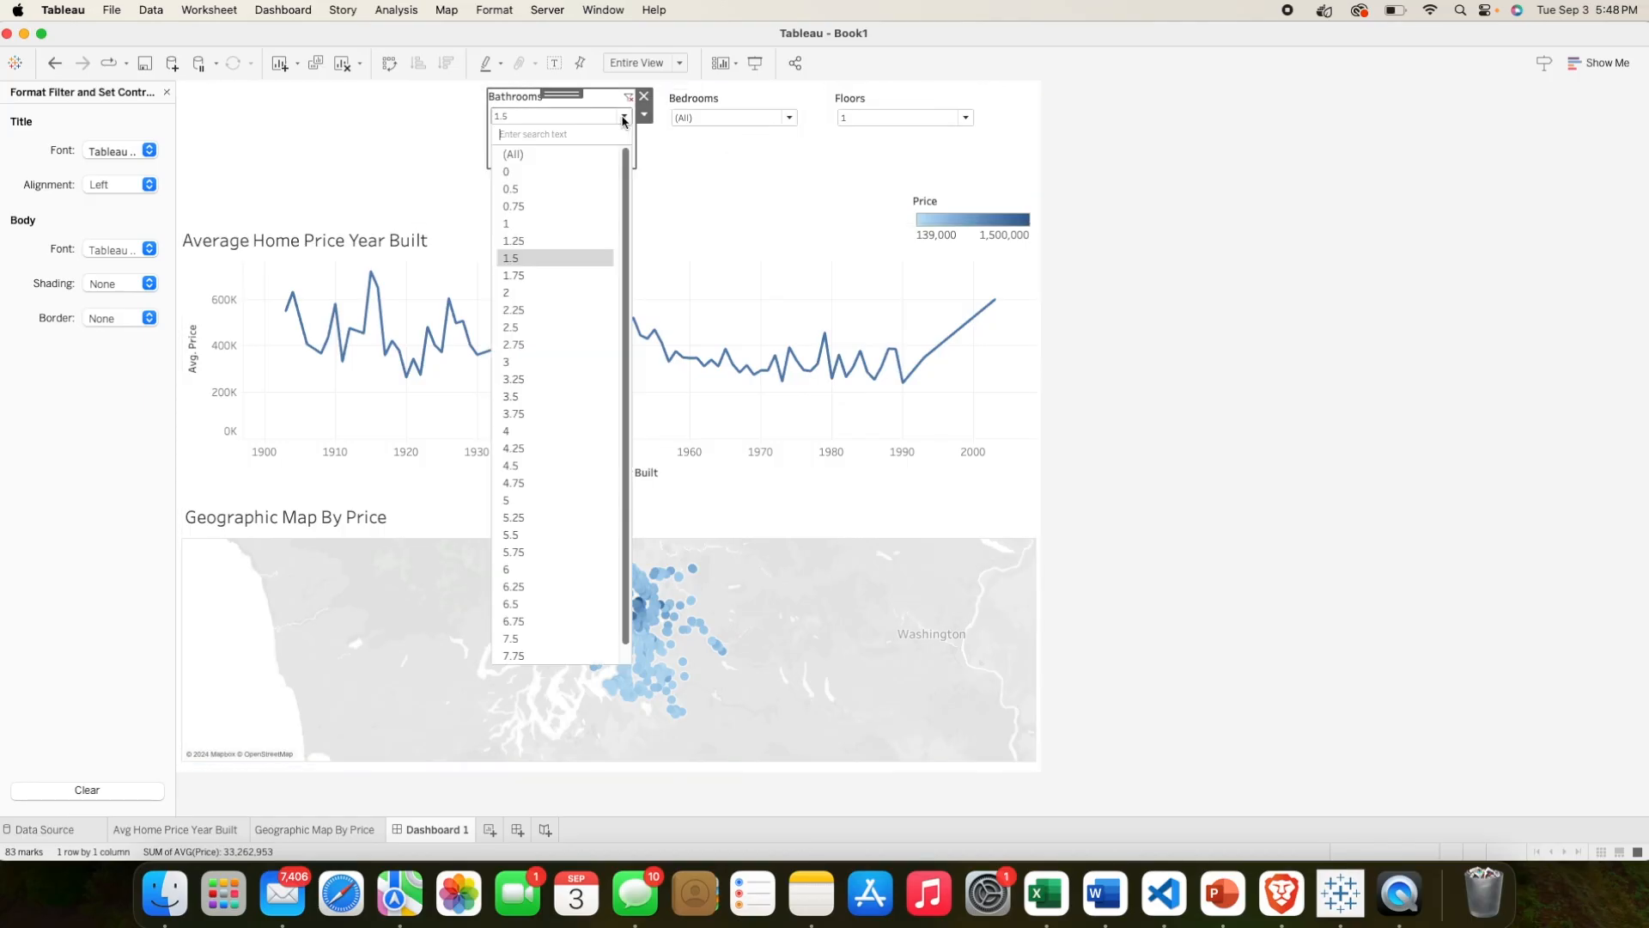
left_click(546, 295)
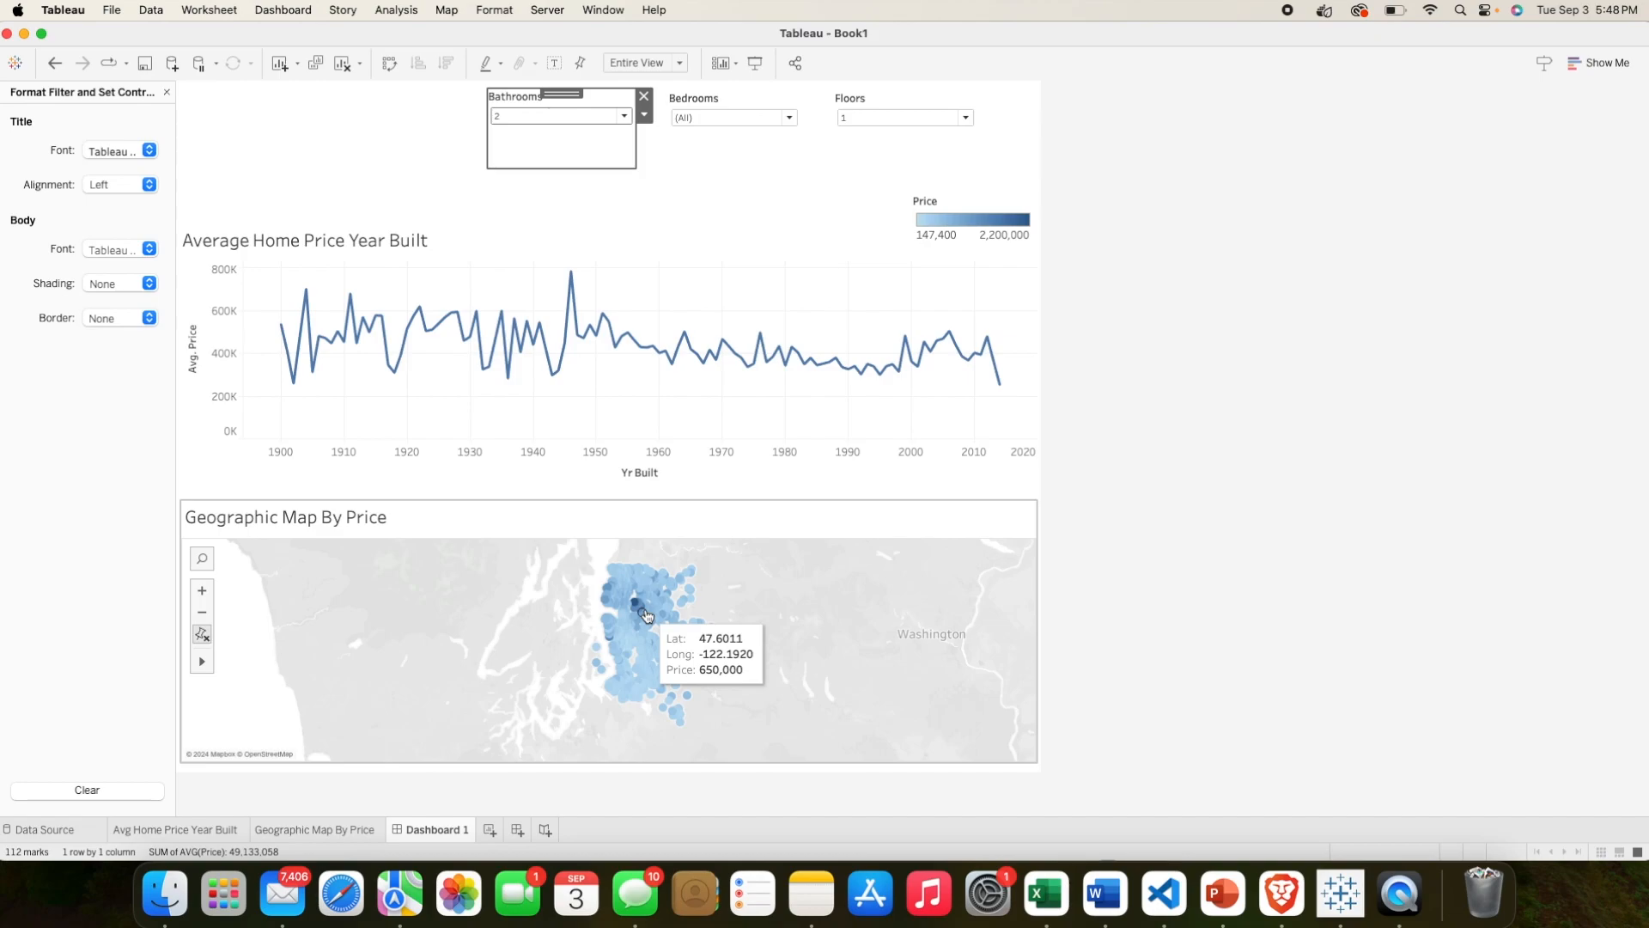
left_click(625, 116)
left_click(527, 172)
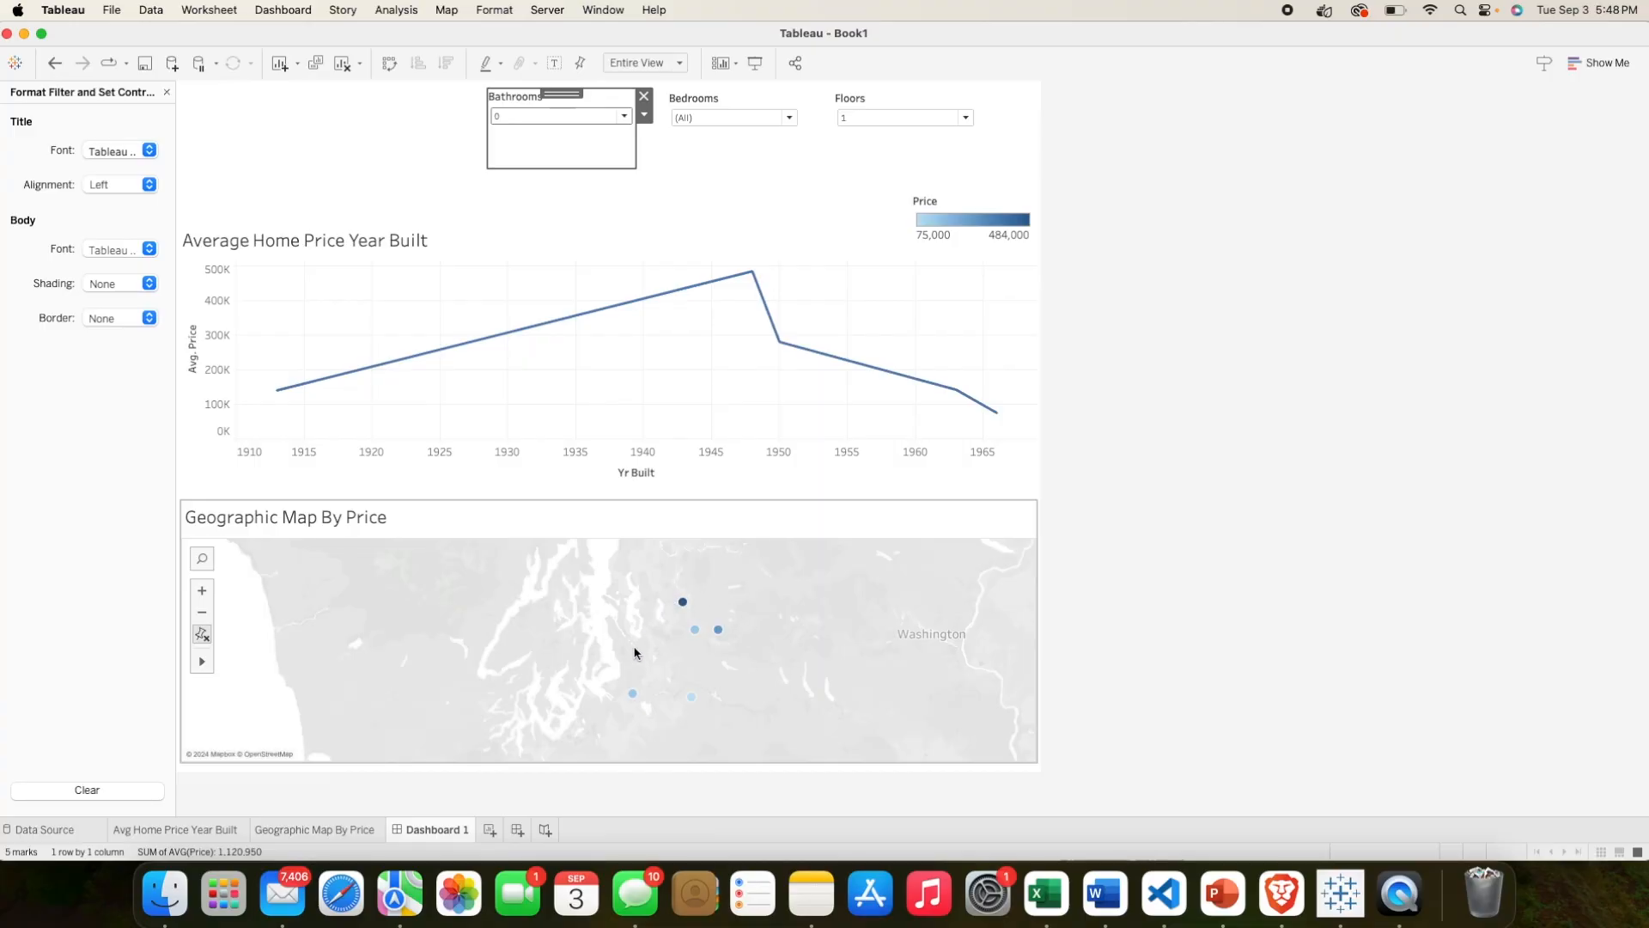
mouse_move(683, 606)
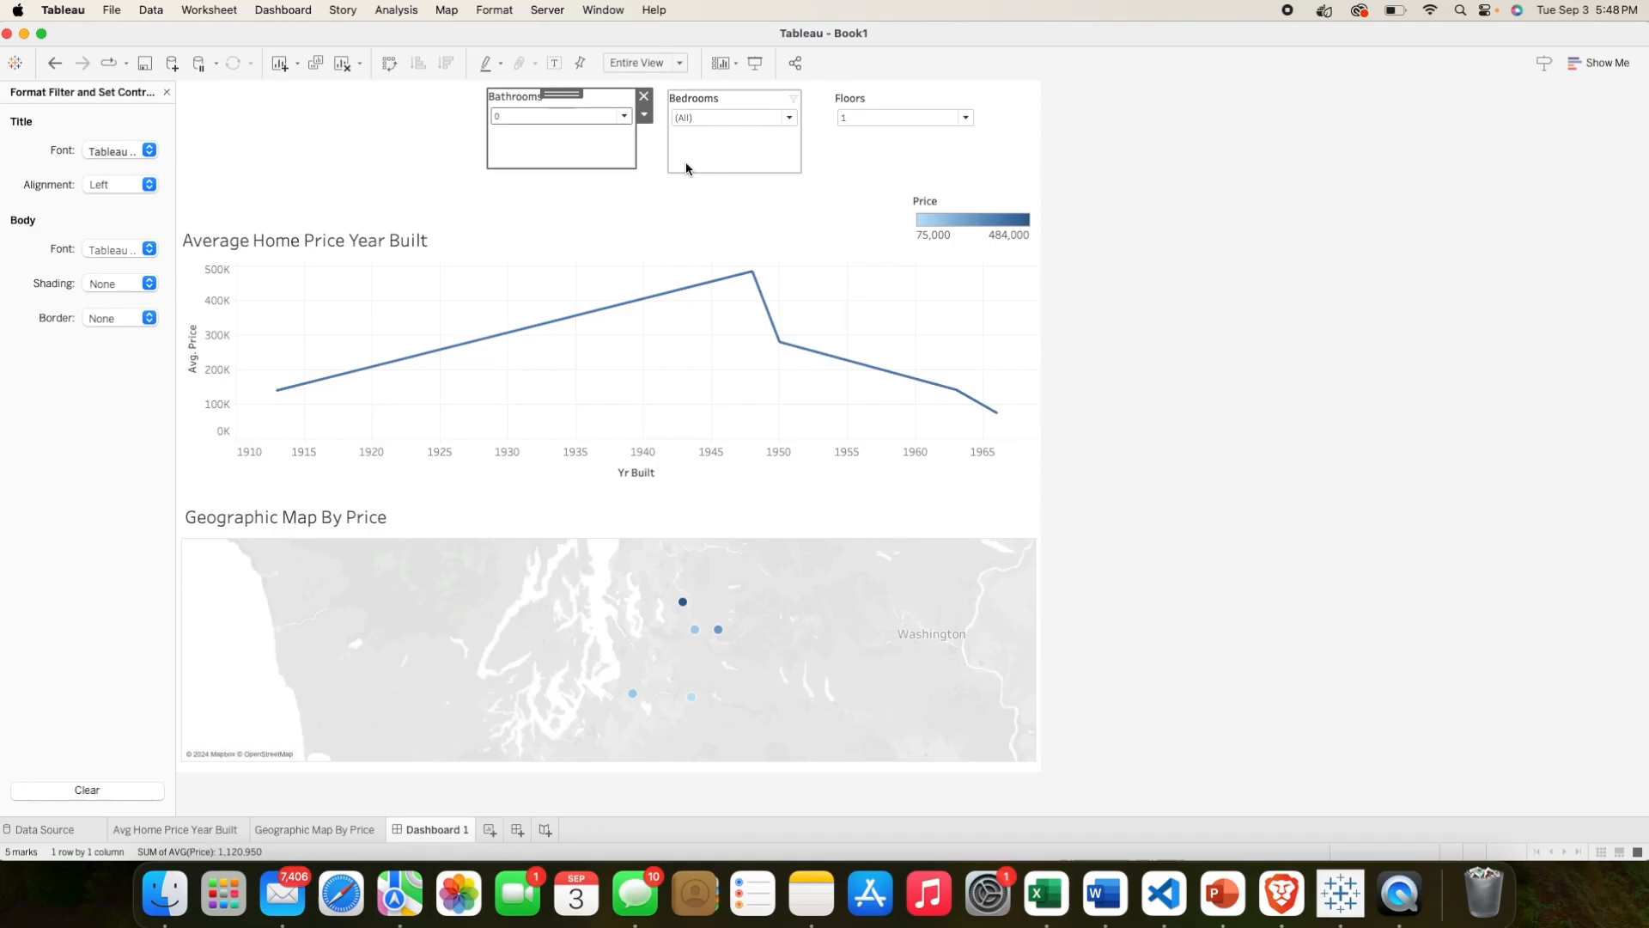
Step: Set the Bathrooms filter to (All)
left_click(624, 115)
left_click(553, 156)
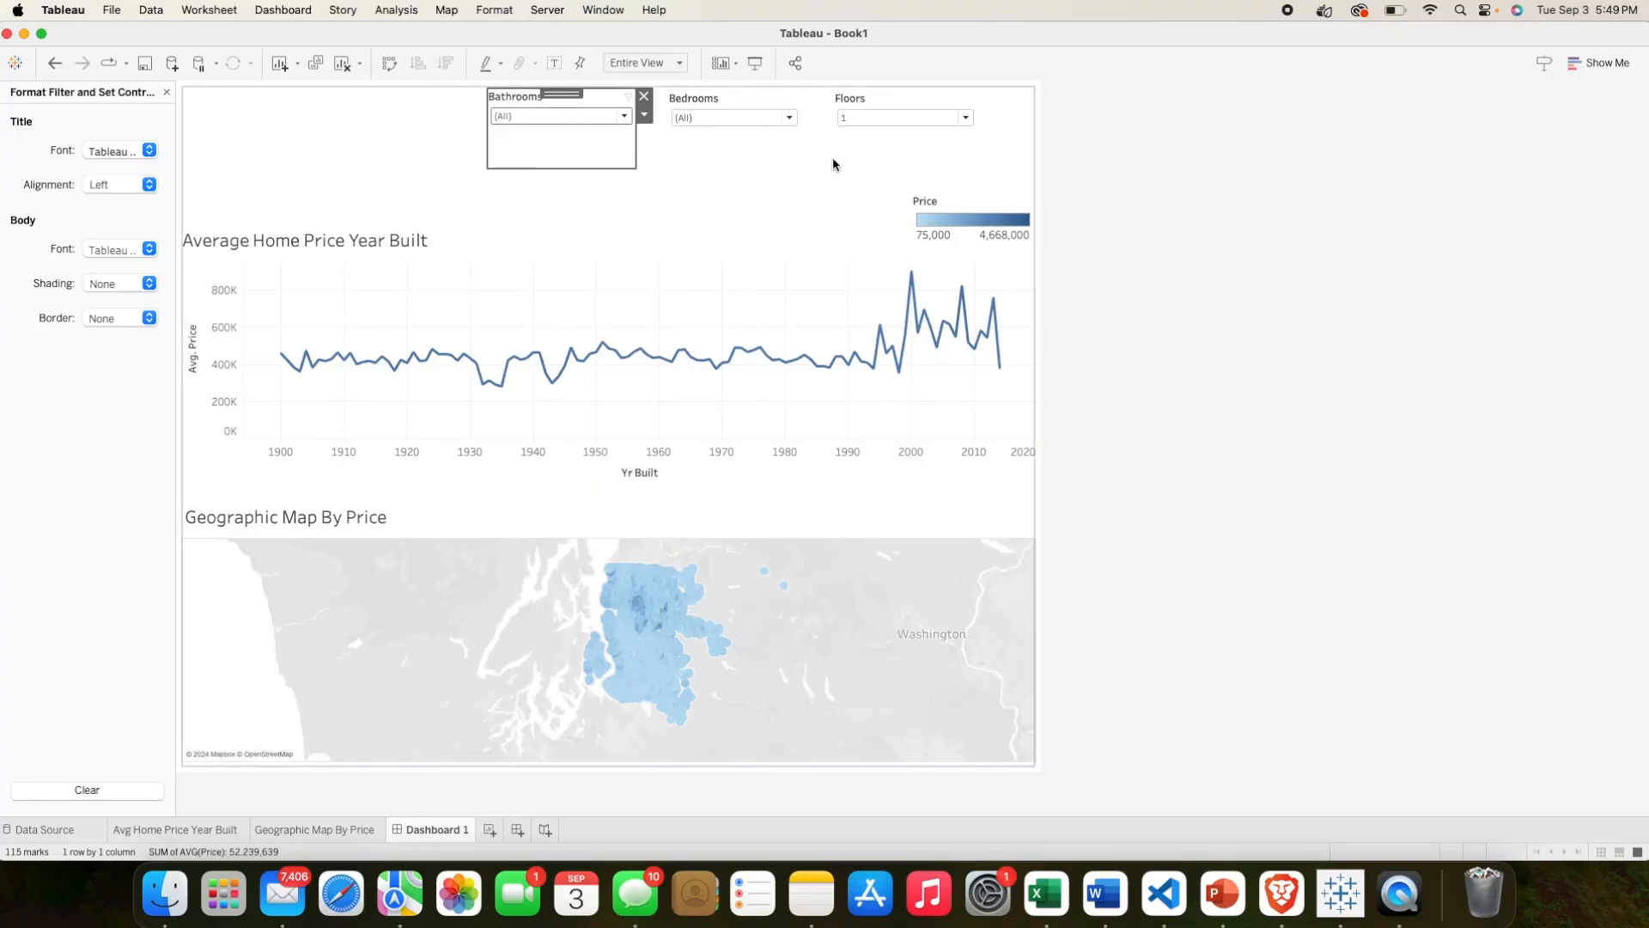
left_click(745, 141)
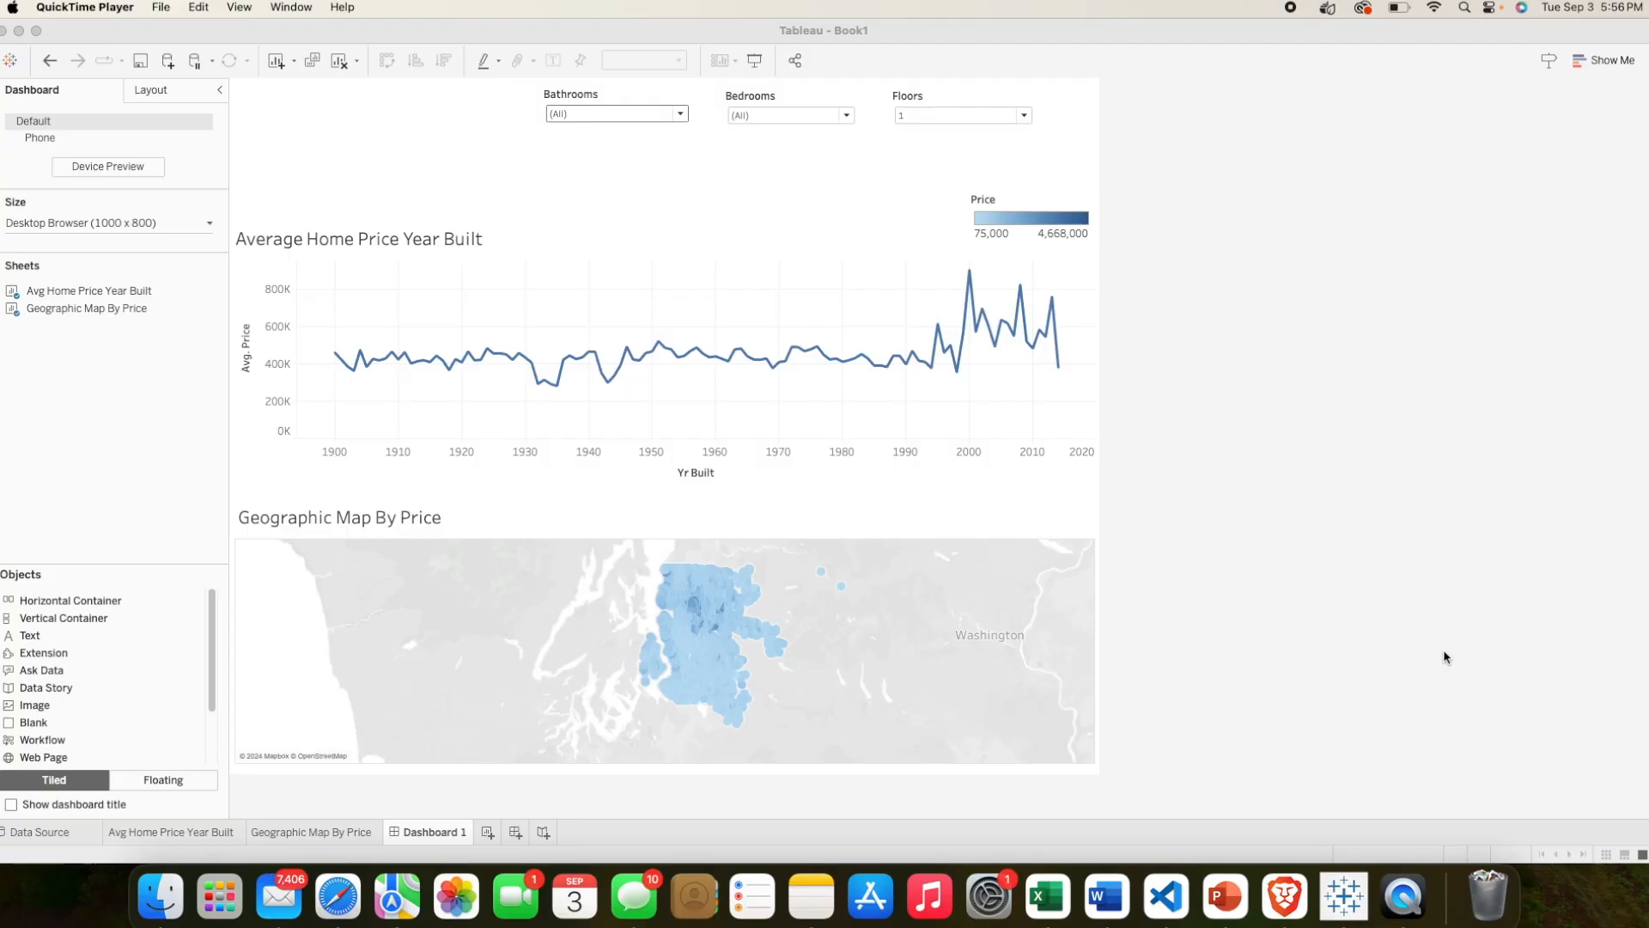
Step: Give the dashboard a very light gray default shading and deepen it to a slightly darker light gray
left_click(333, 159)
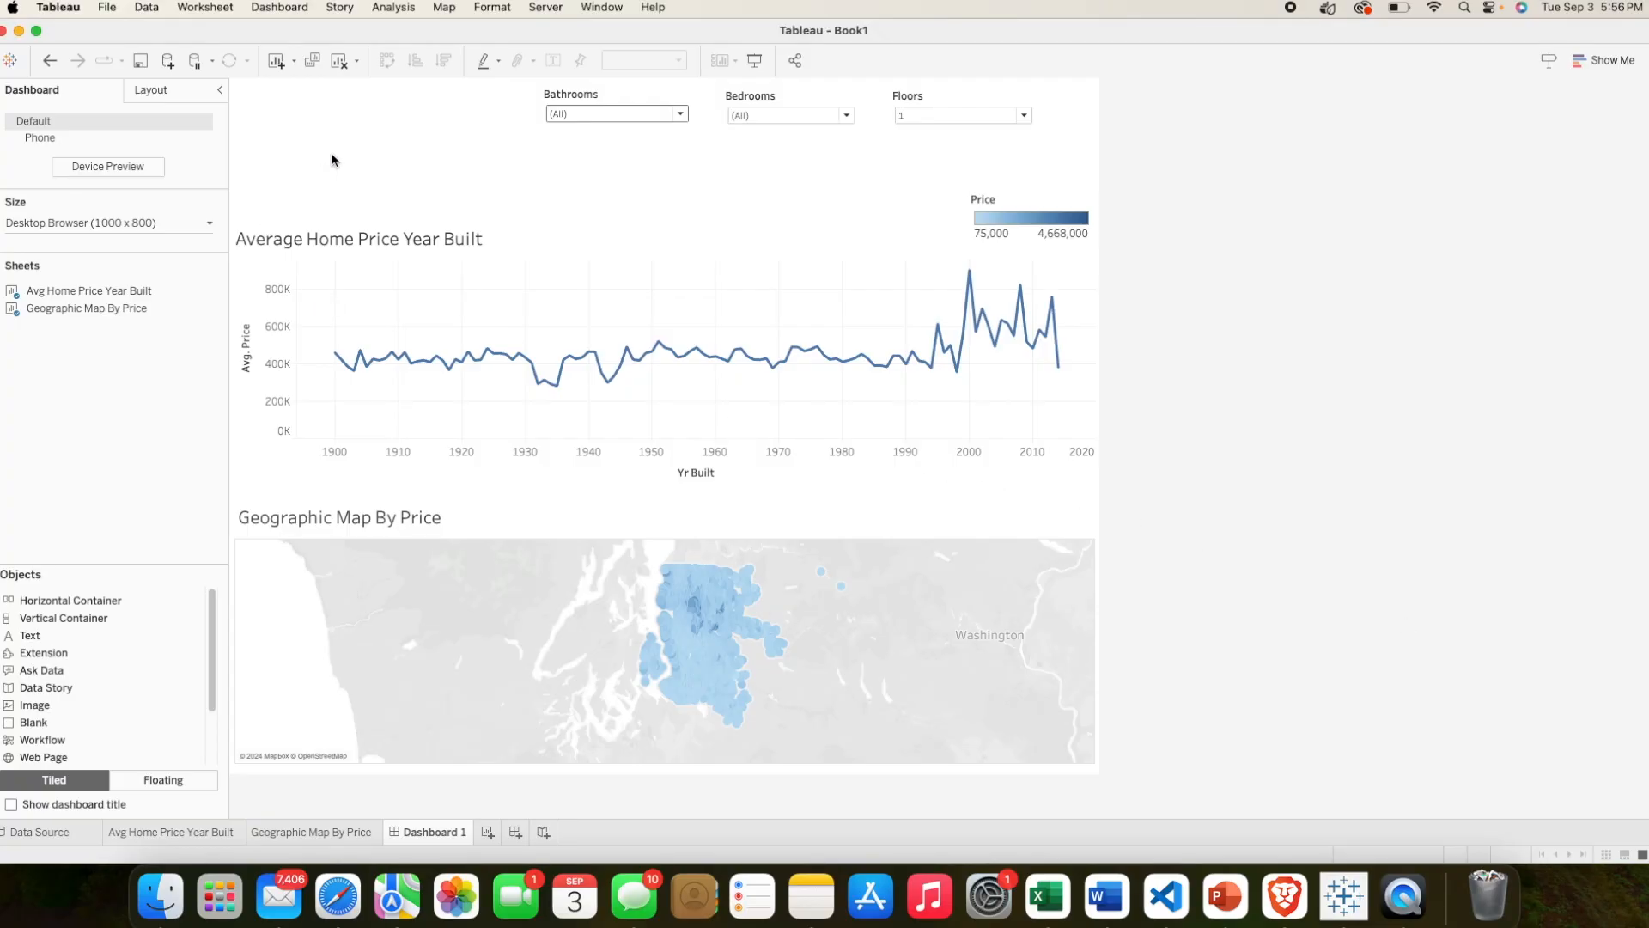
left_click(488, 7)
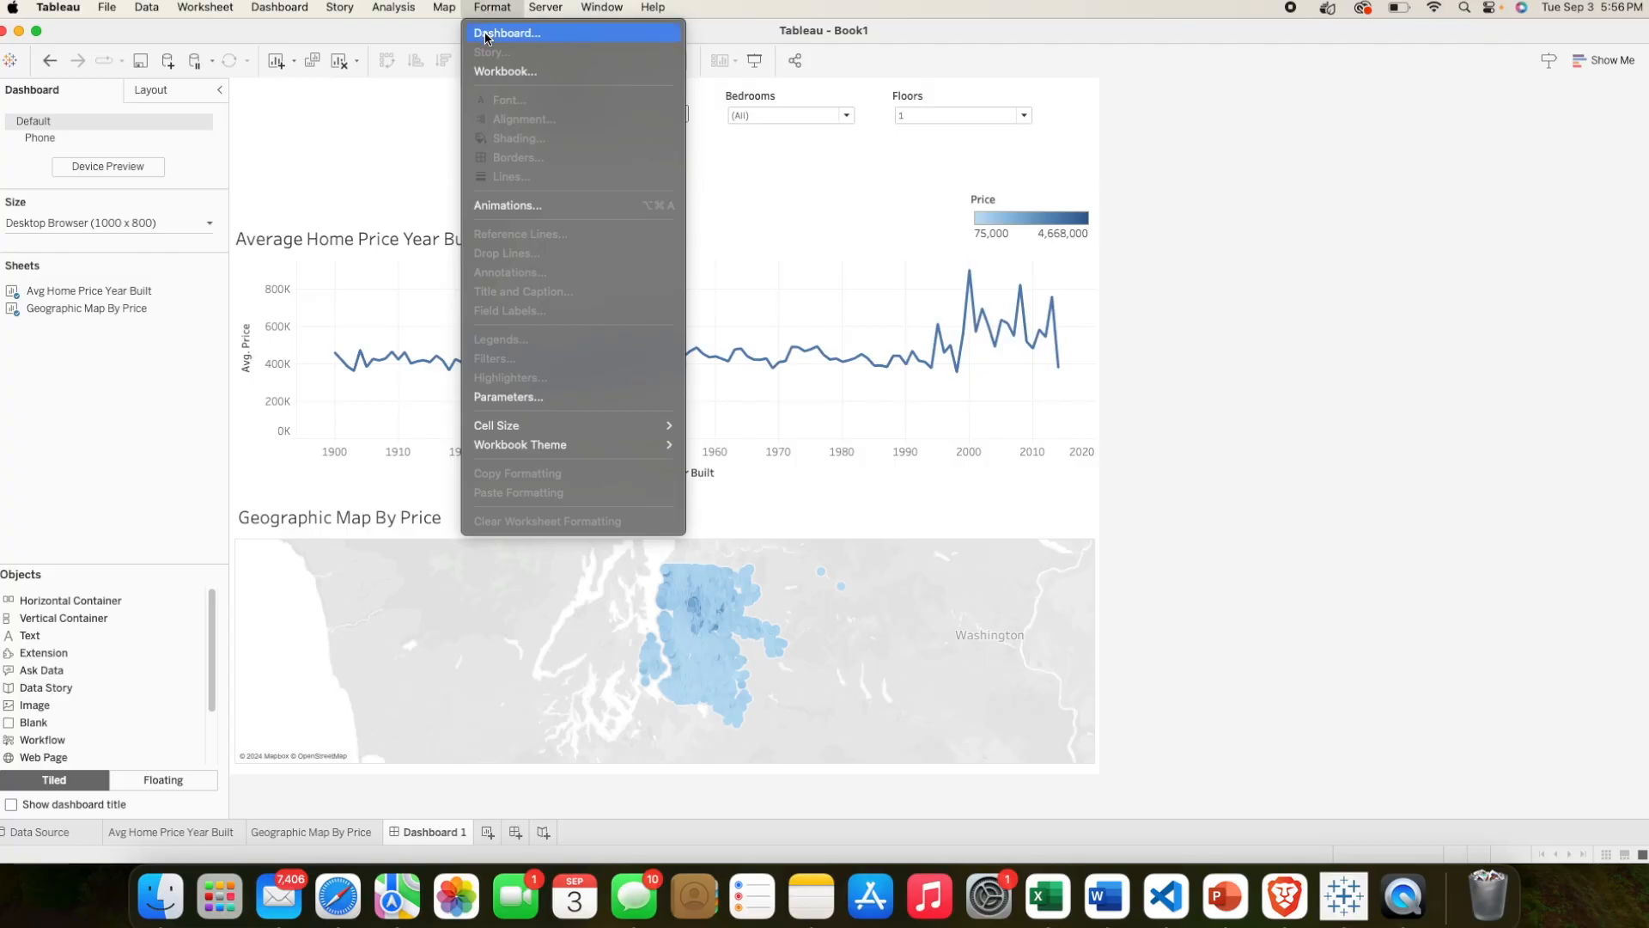
left_click(486, 34)
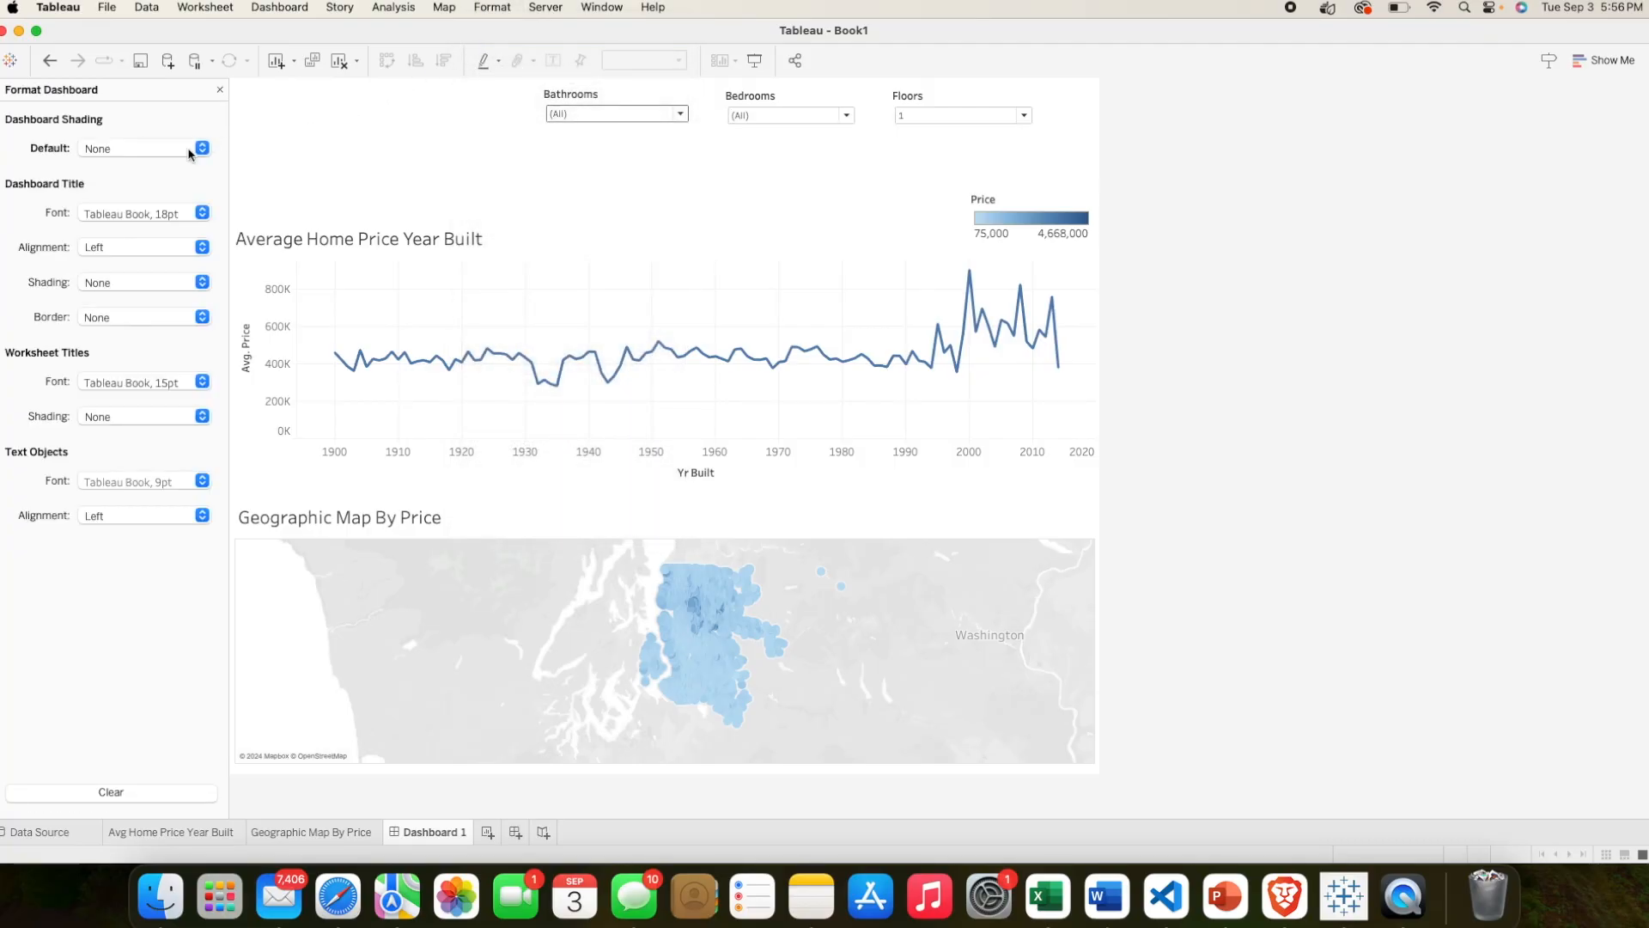
left_click(190, 150)
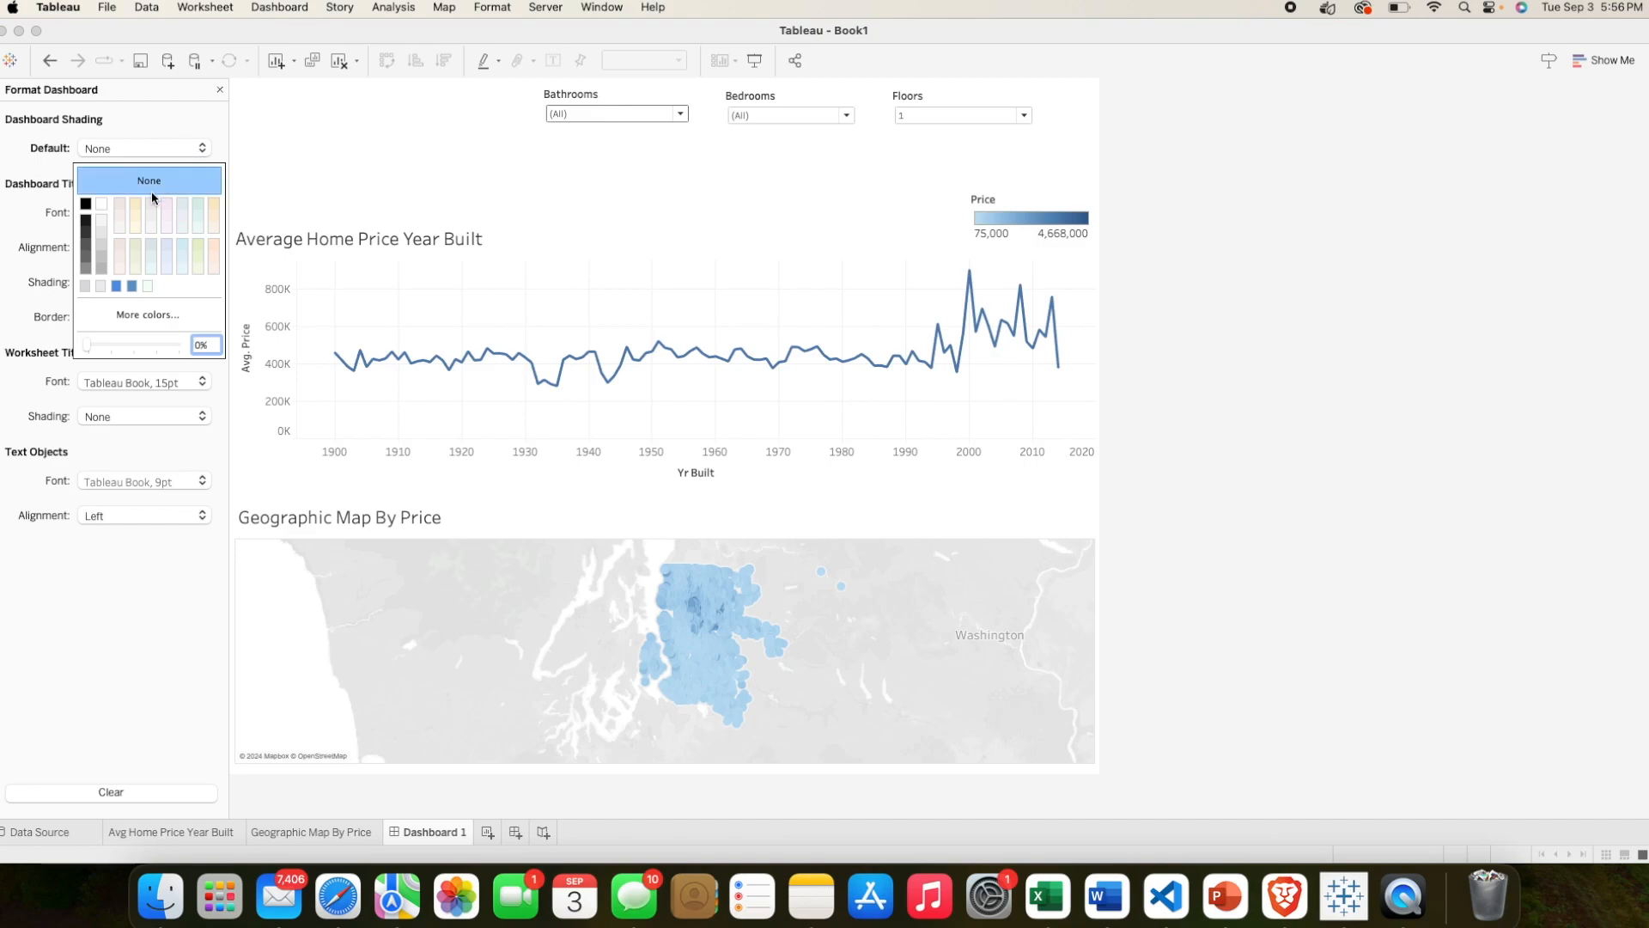
left_click(103, 222)
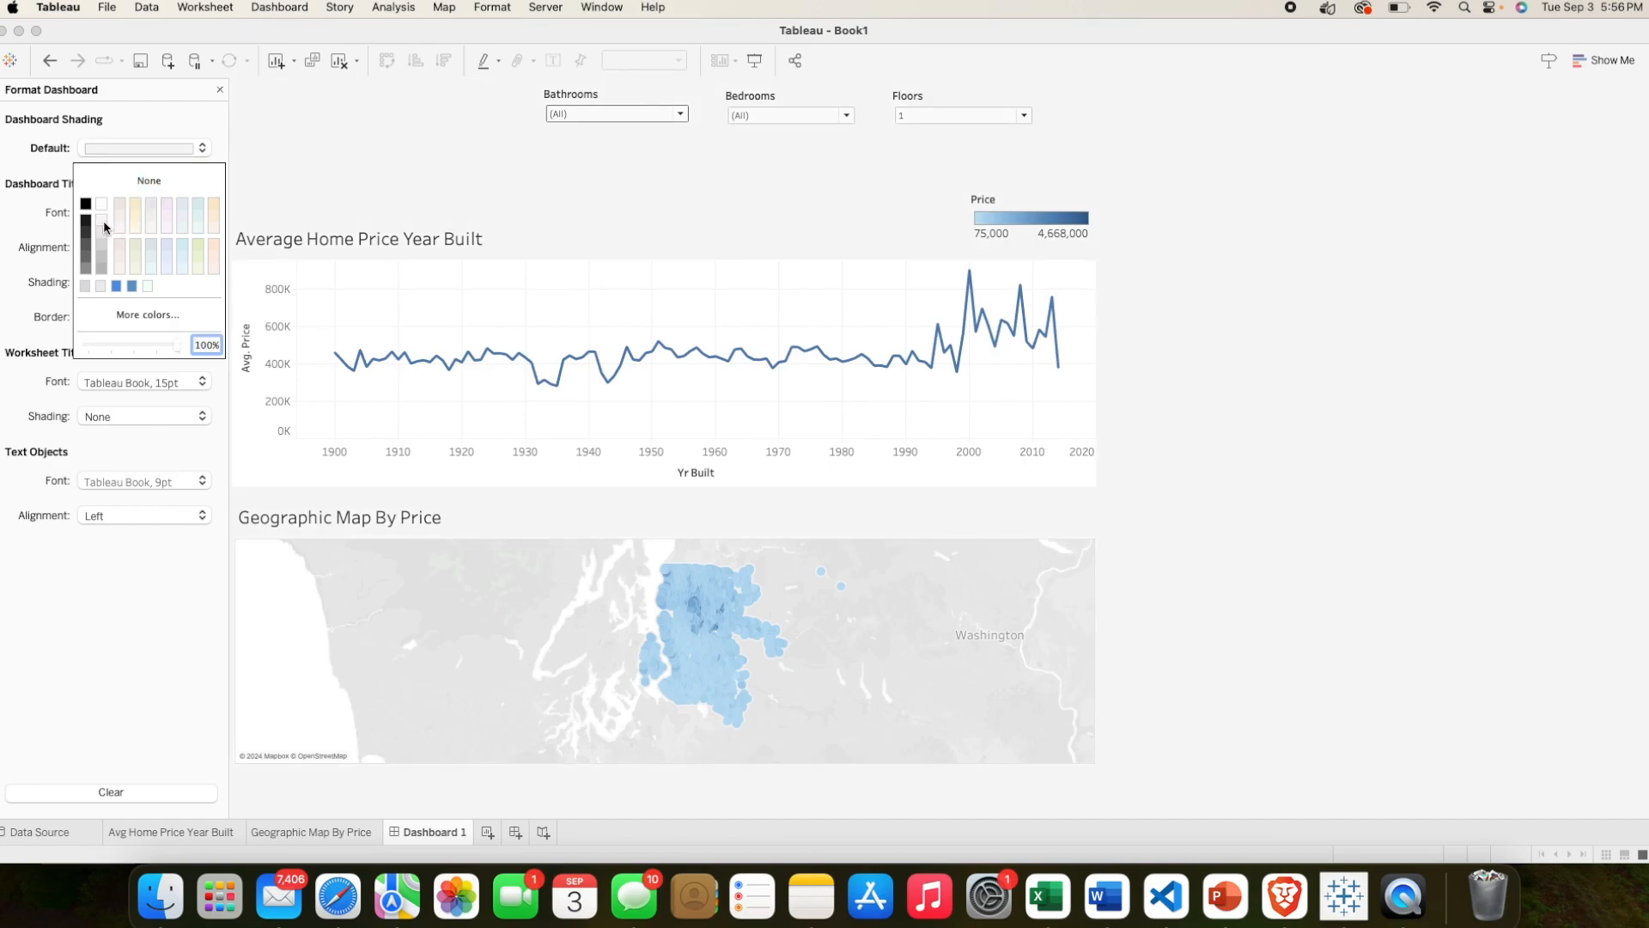
left_click(430, 184)
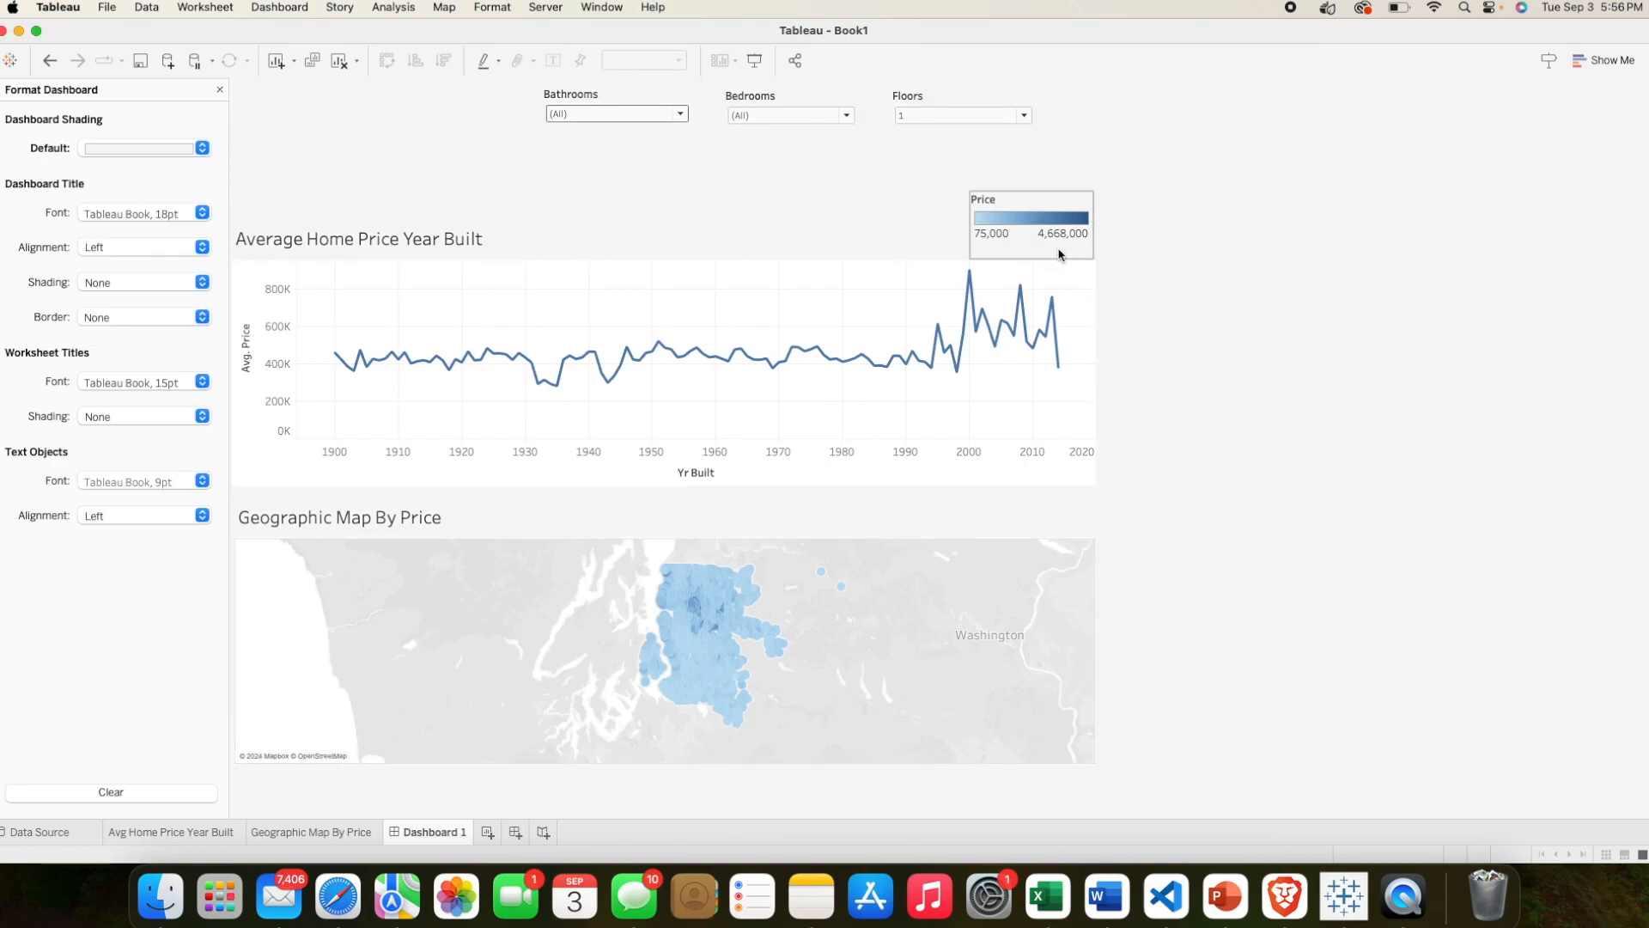
left_click(202, 147)
left_click(100, 232)
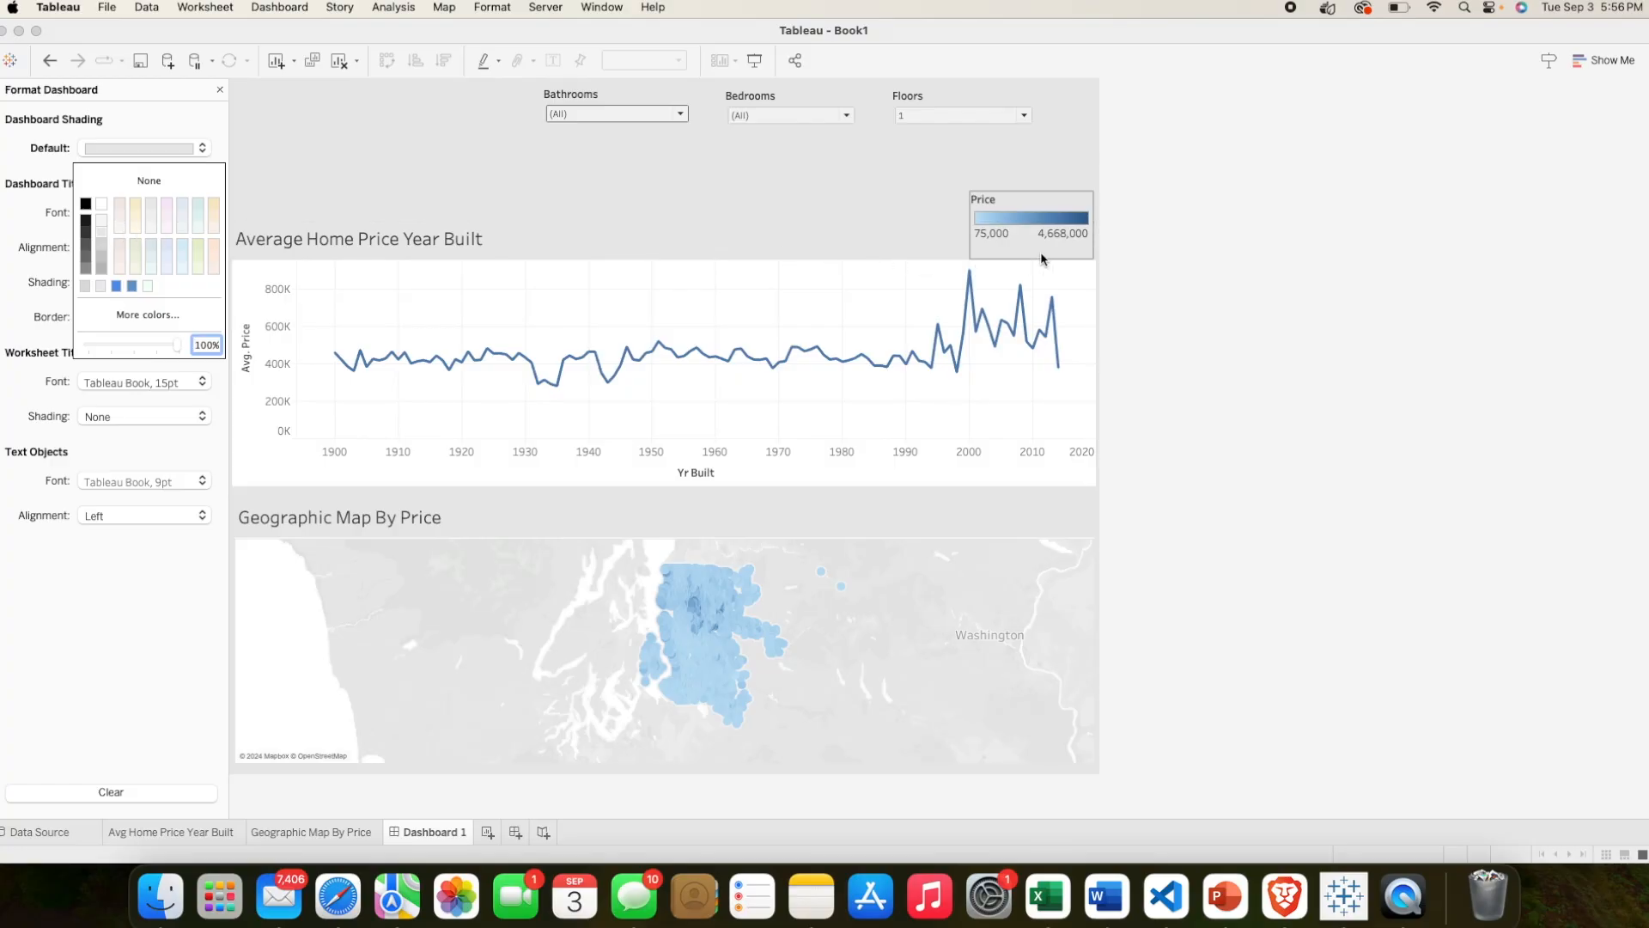
left_click(1122, 242)
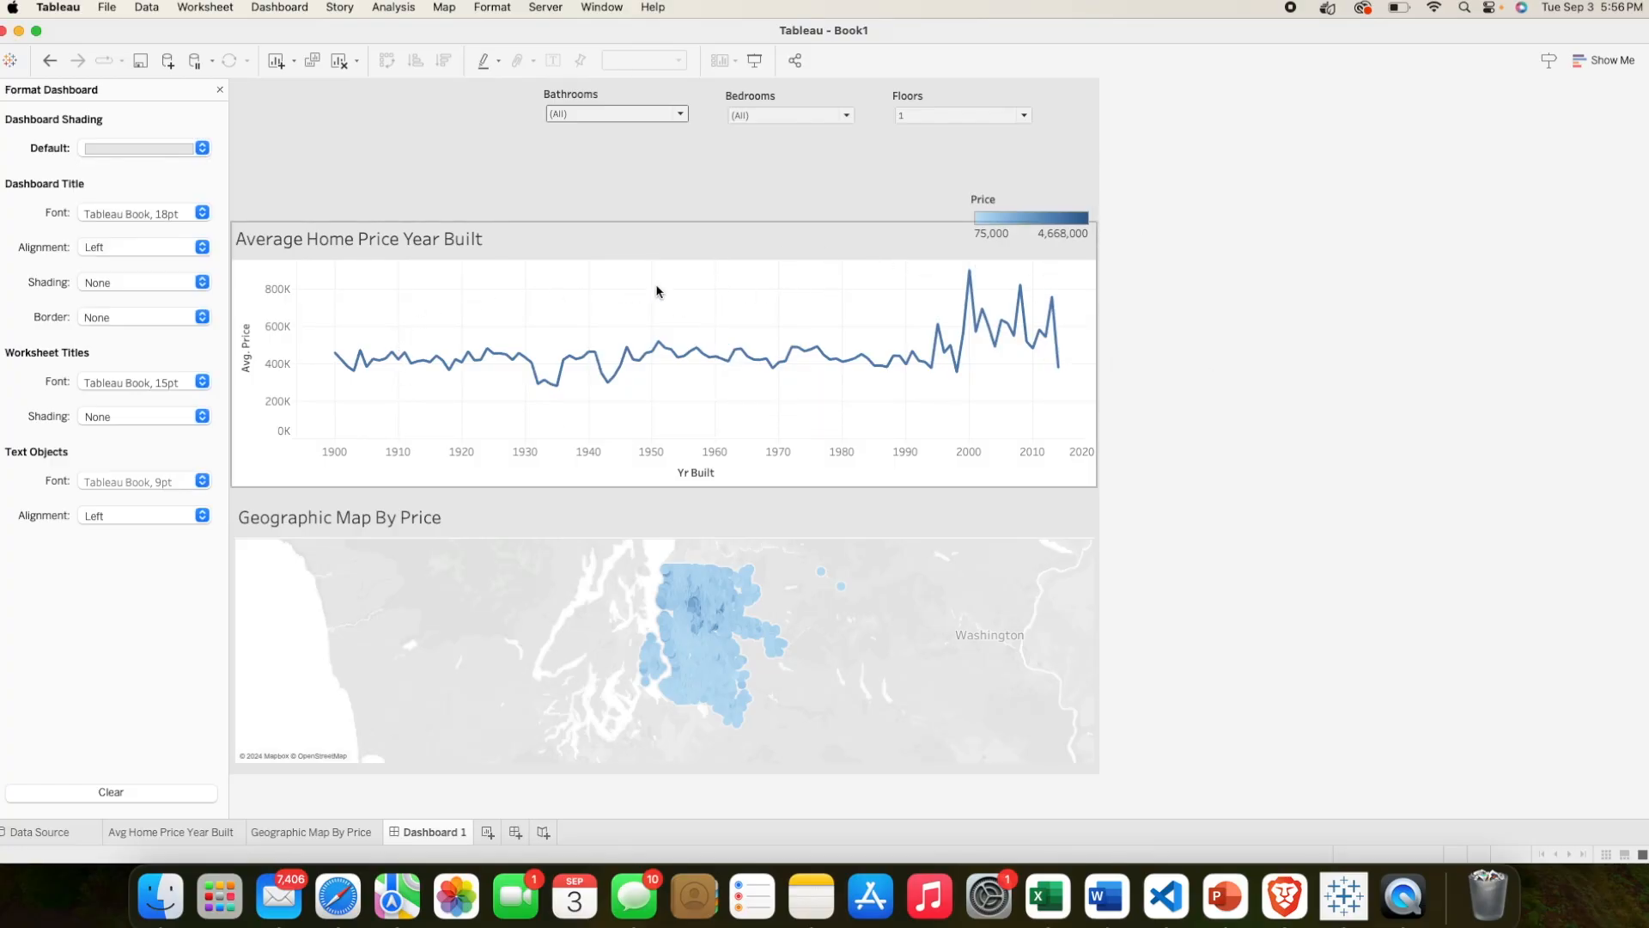
Step: Shade the Yr Built axis of the average home price chart light gray to match the dashboard background
left_click(936, 451)
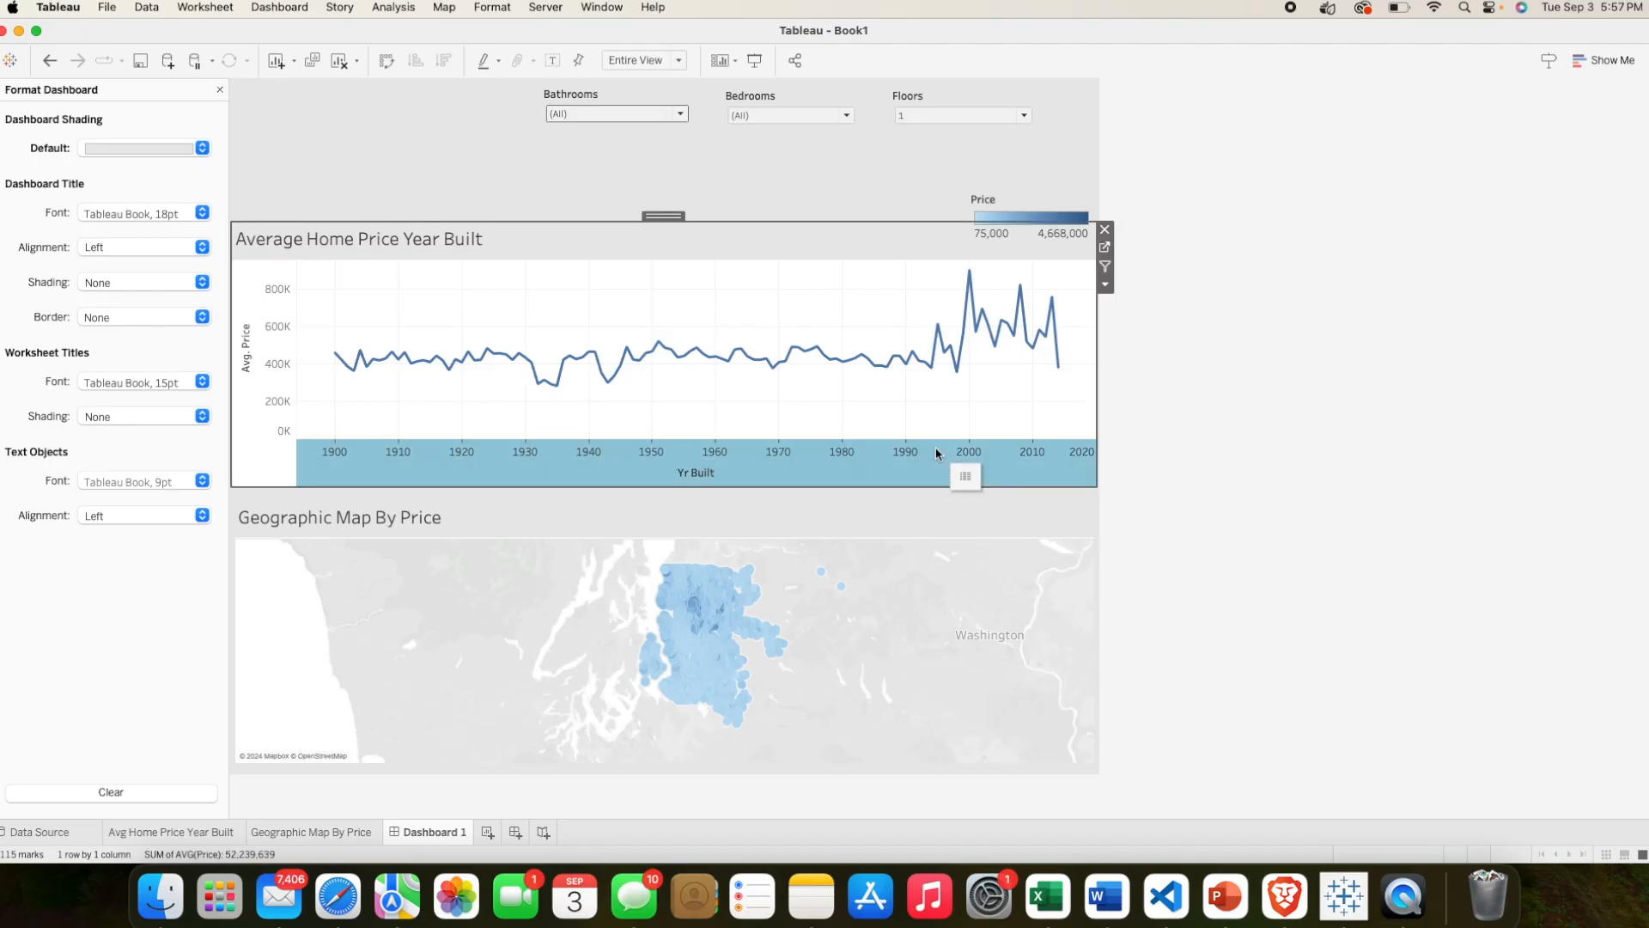
right_click(394, 462)
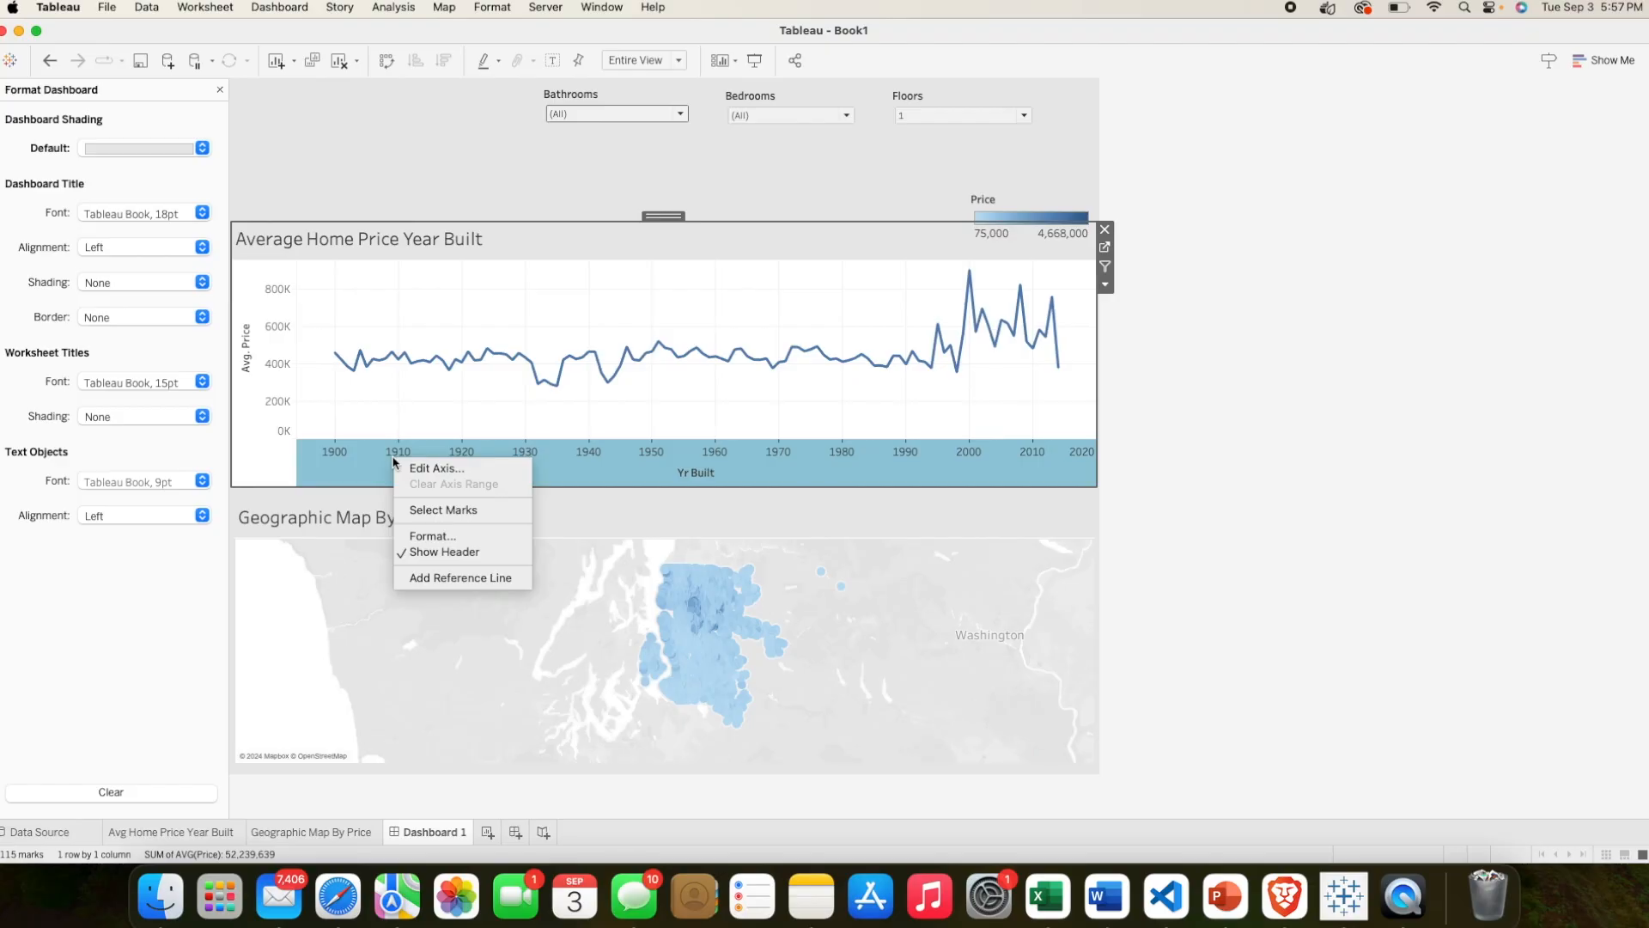
left_click(422, 536)
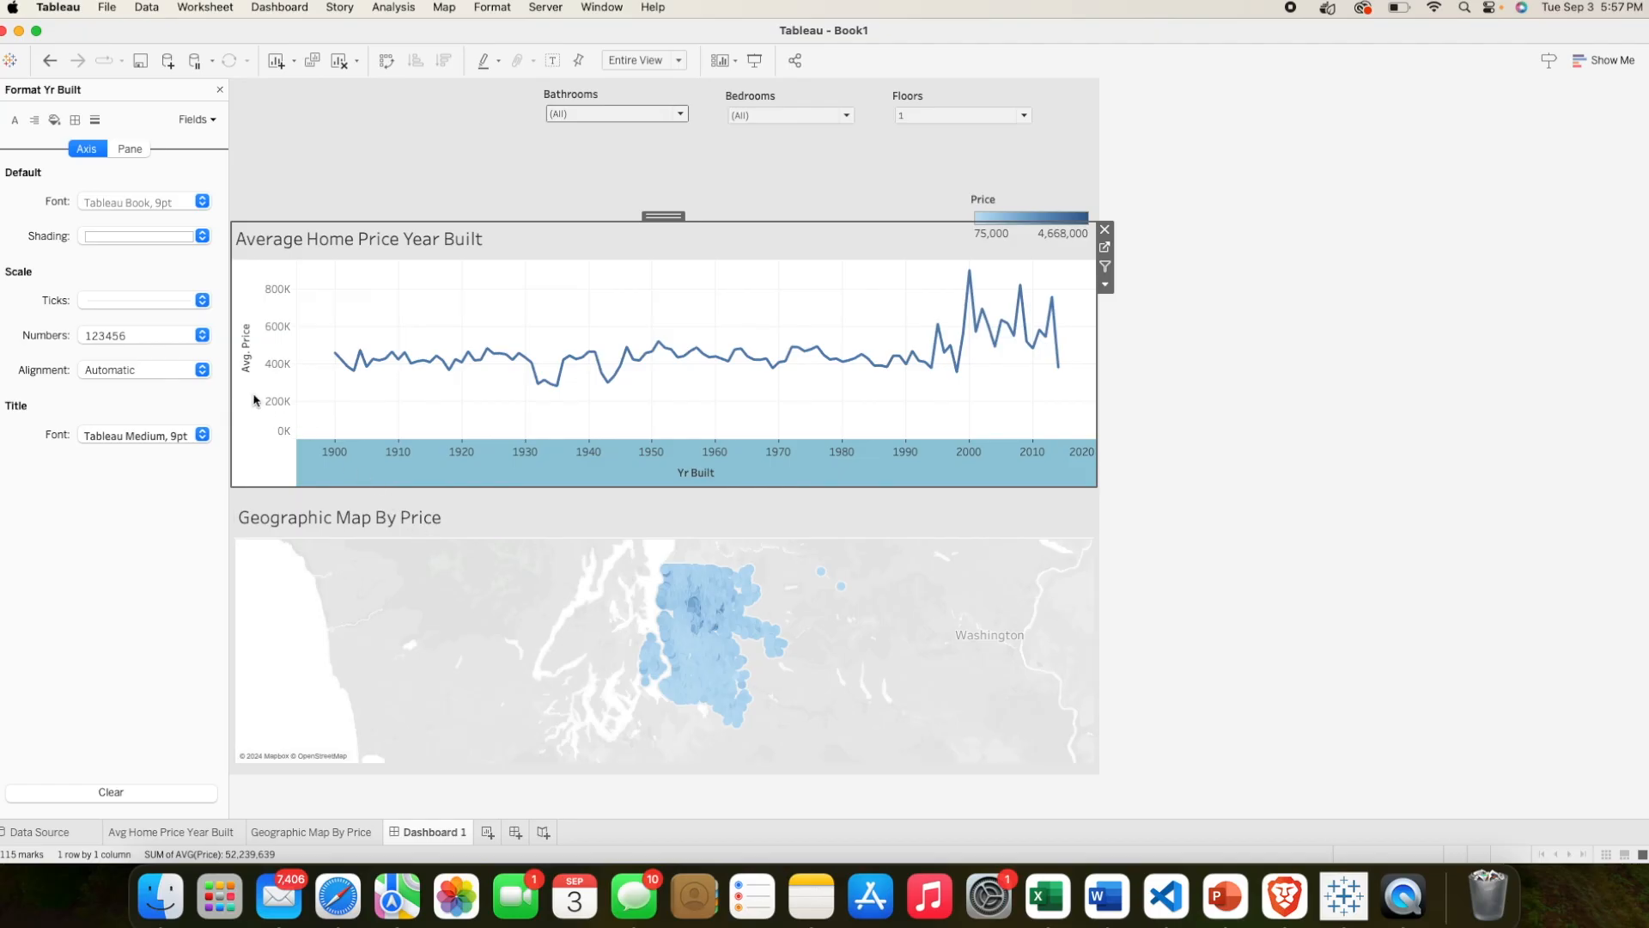
right_click(487, 465)
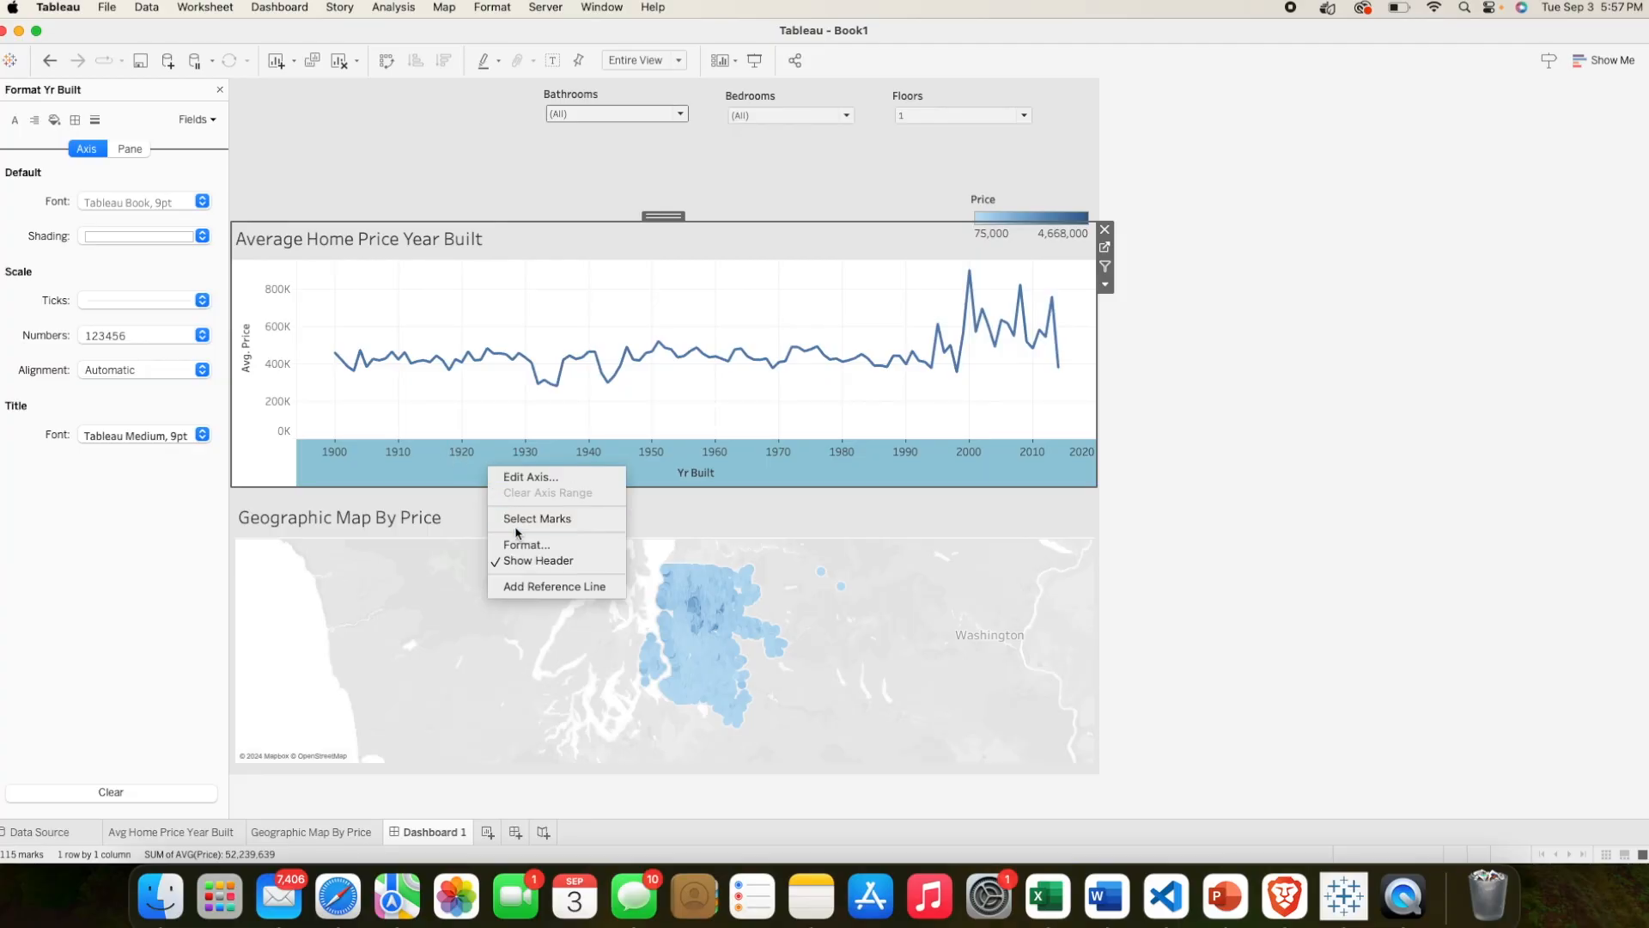
left_click(551, 548)
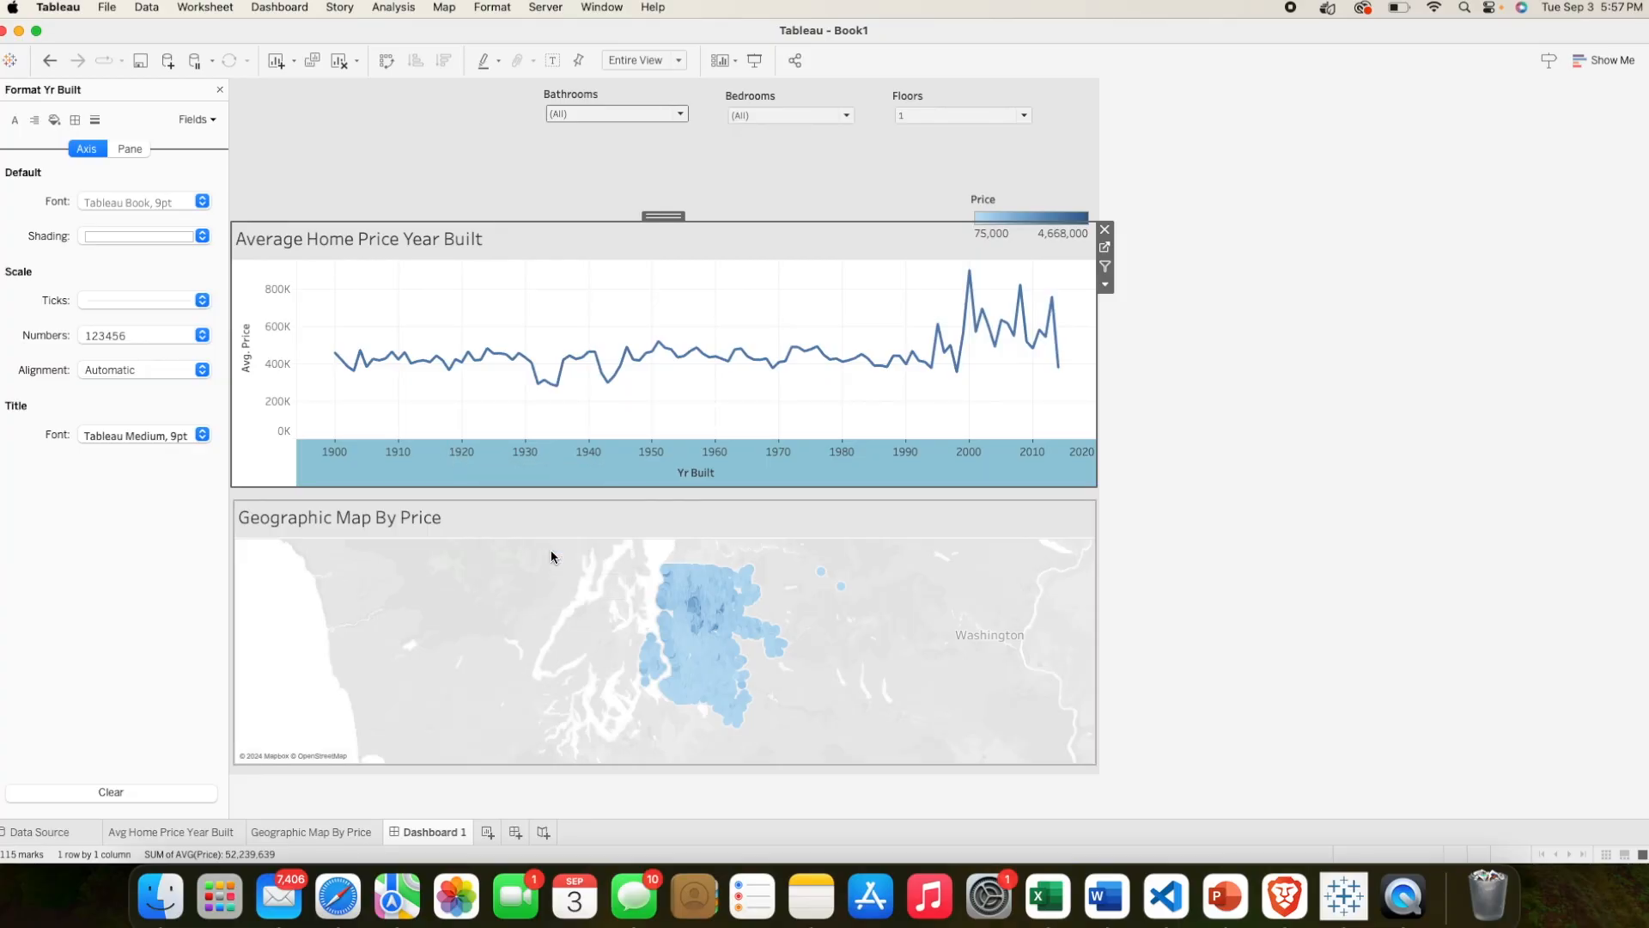
left_click(130, 238)
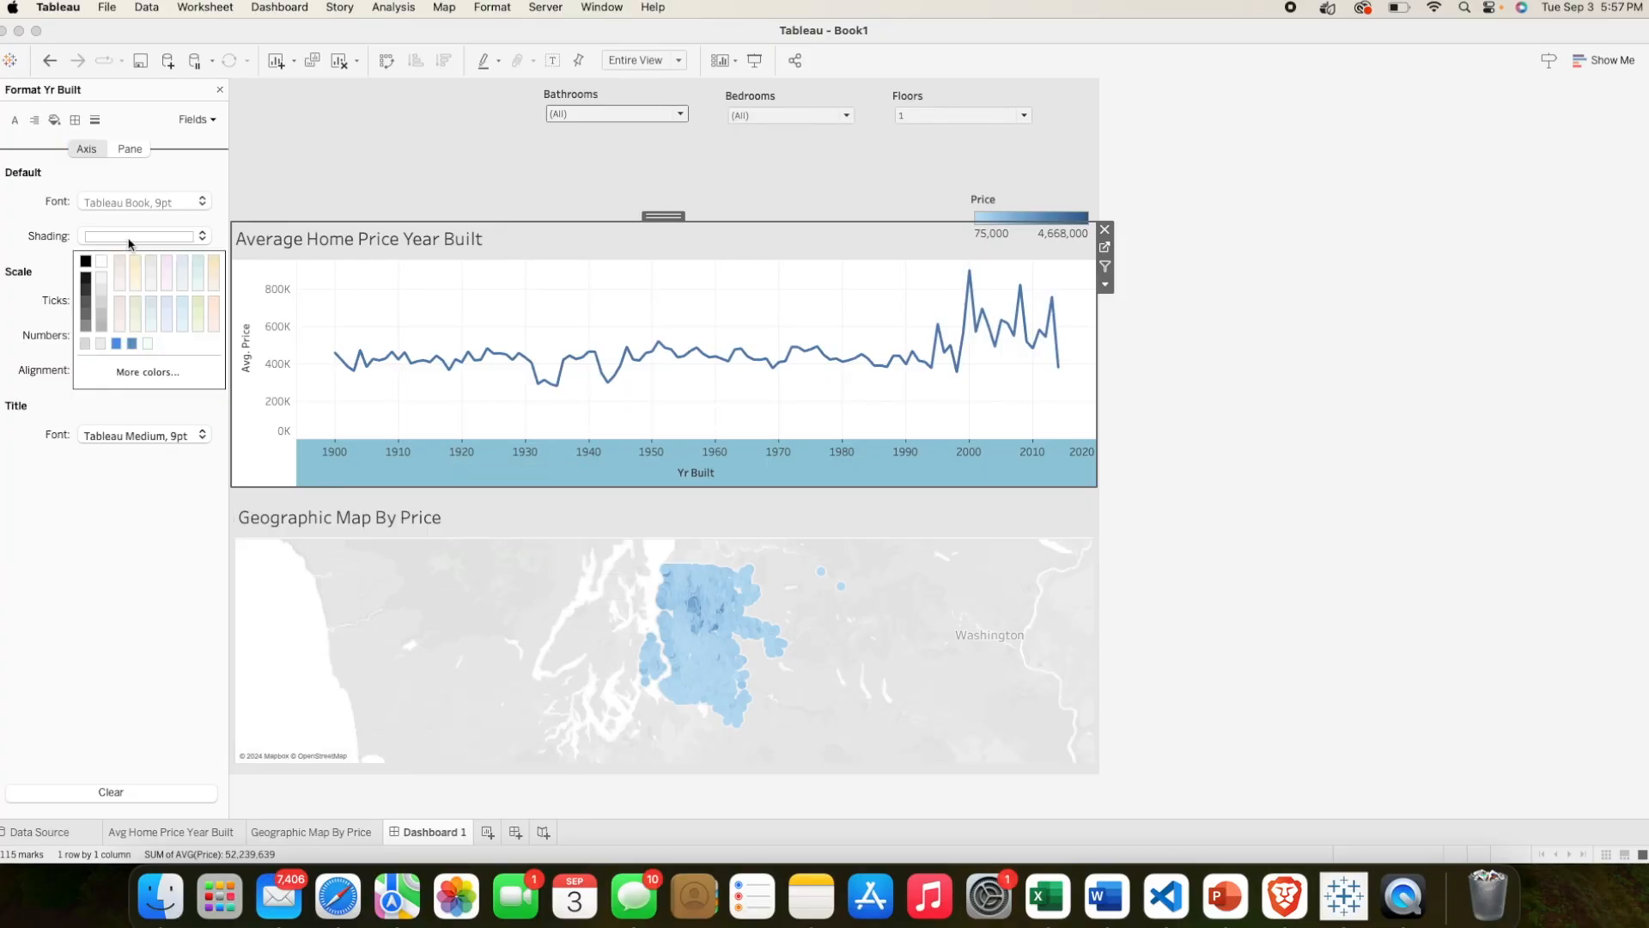
left_click(103, 285)
left_click(1140, 442)
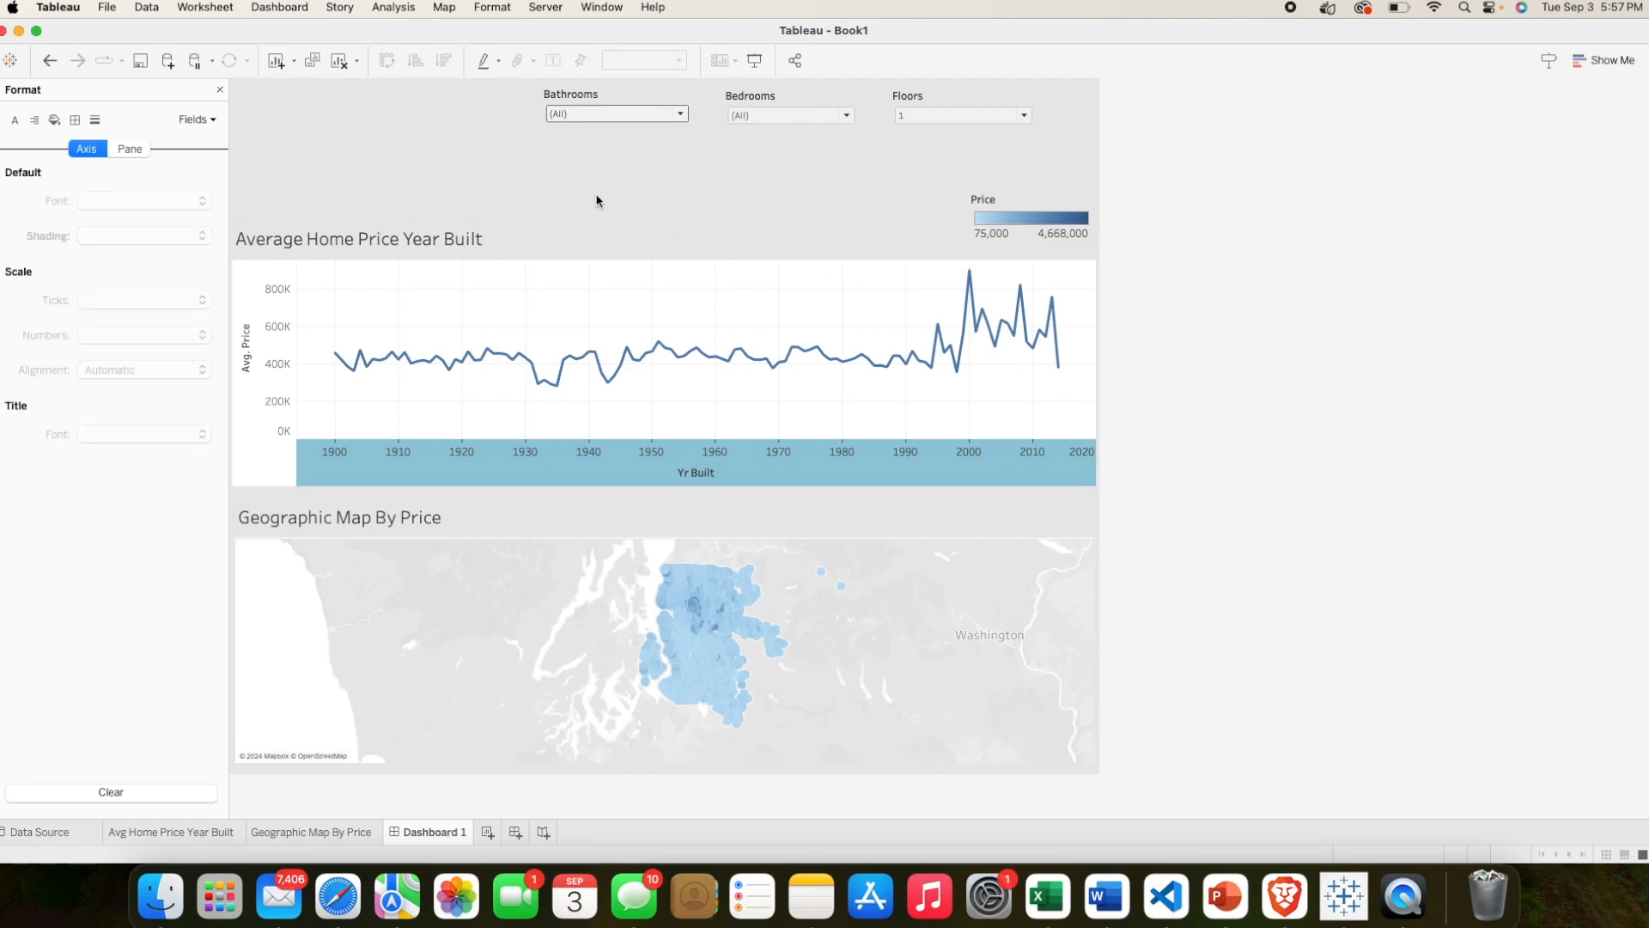
mouse_move(610, 389)
left_click(626, 464)
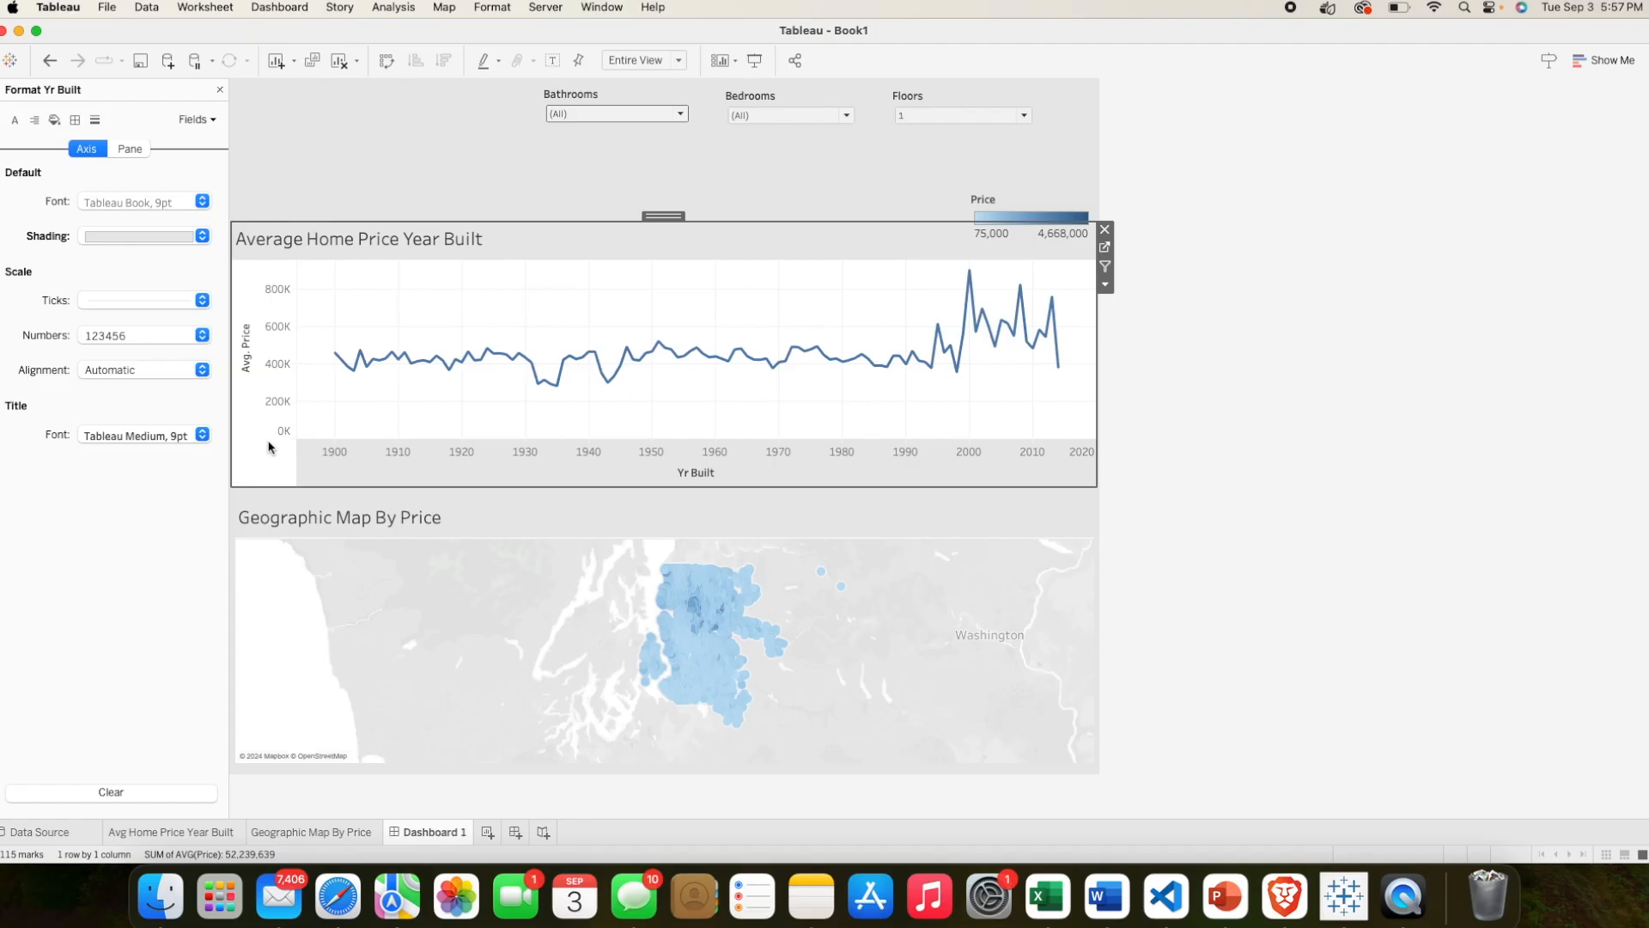
Step: Apply the same light gray shading to the Avg. Price axis of the home price chart
left_click(254, 401)
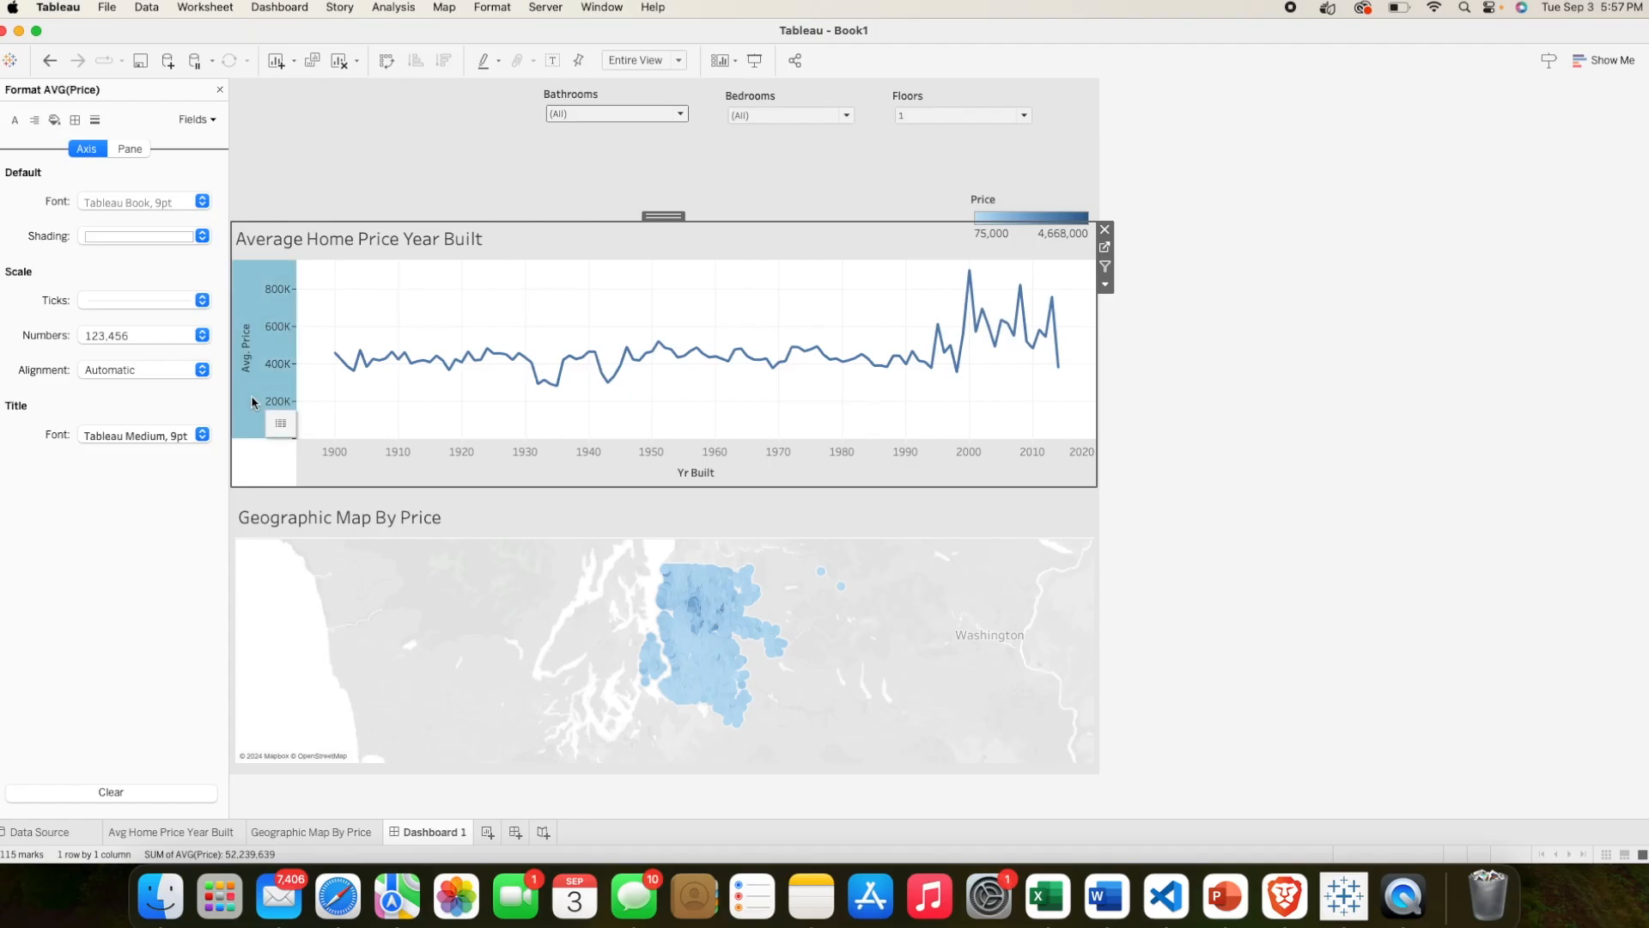
left_click(84, 235)
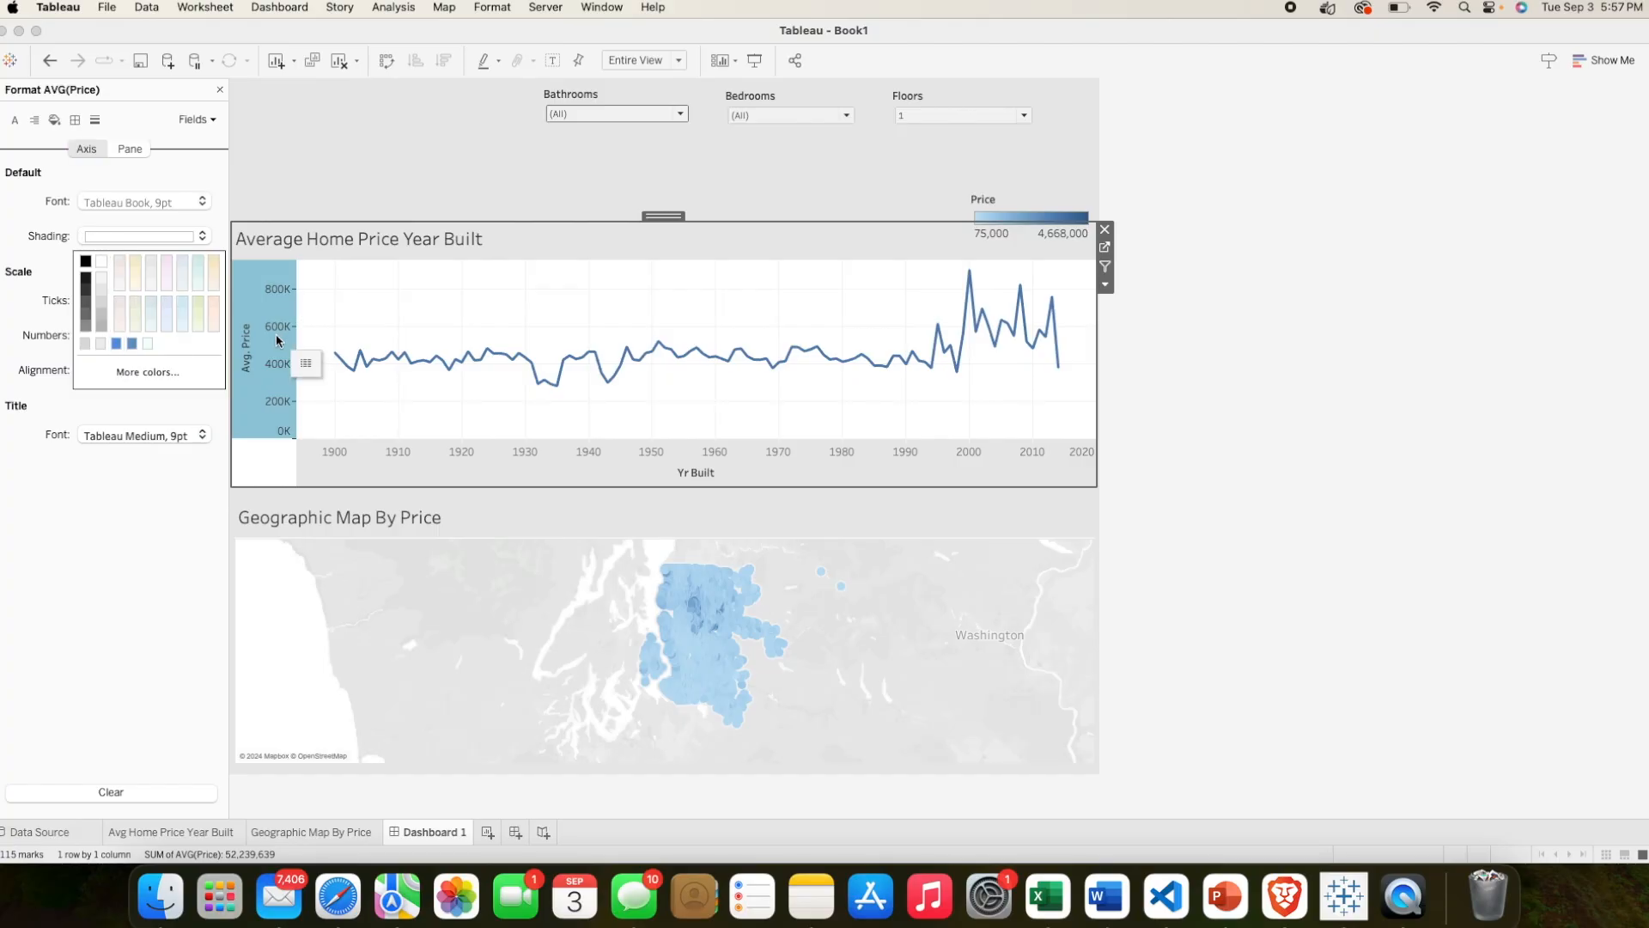
left_click(106, 292)
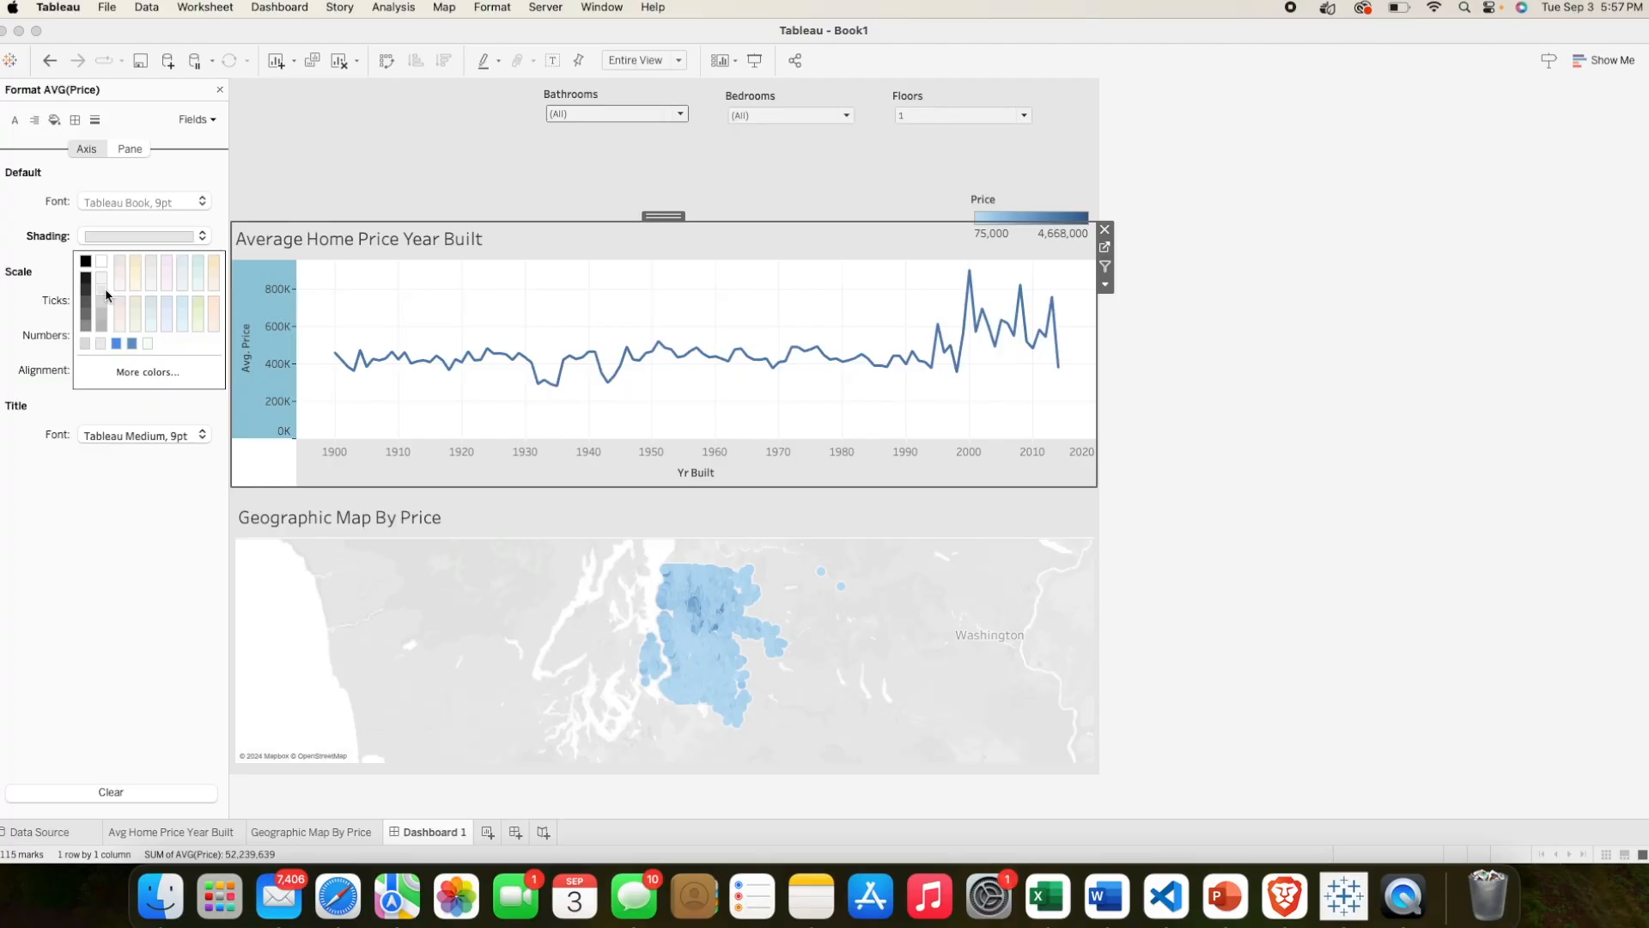
left_click(1158, 321)
left_click(266, 333)
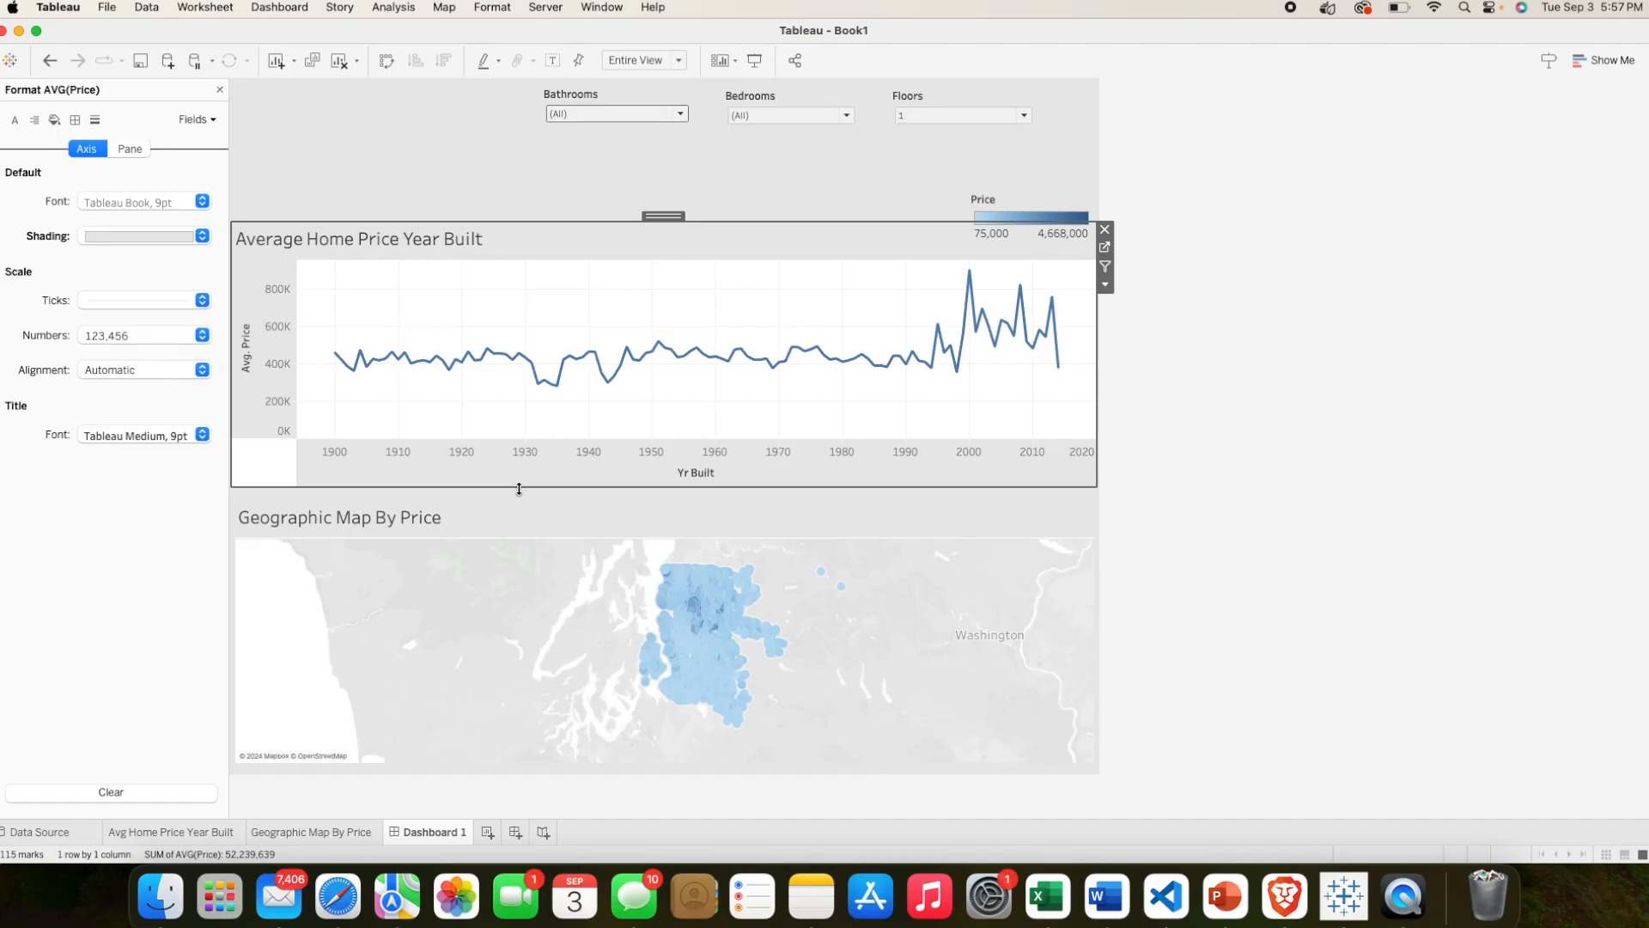
Step: Set the home price chart's default worksheet shading to the dashboard's light gray and deselect the chart
right_click(409, 316)
left_click(446, 397)
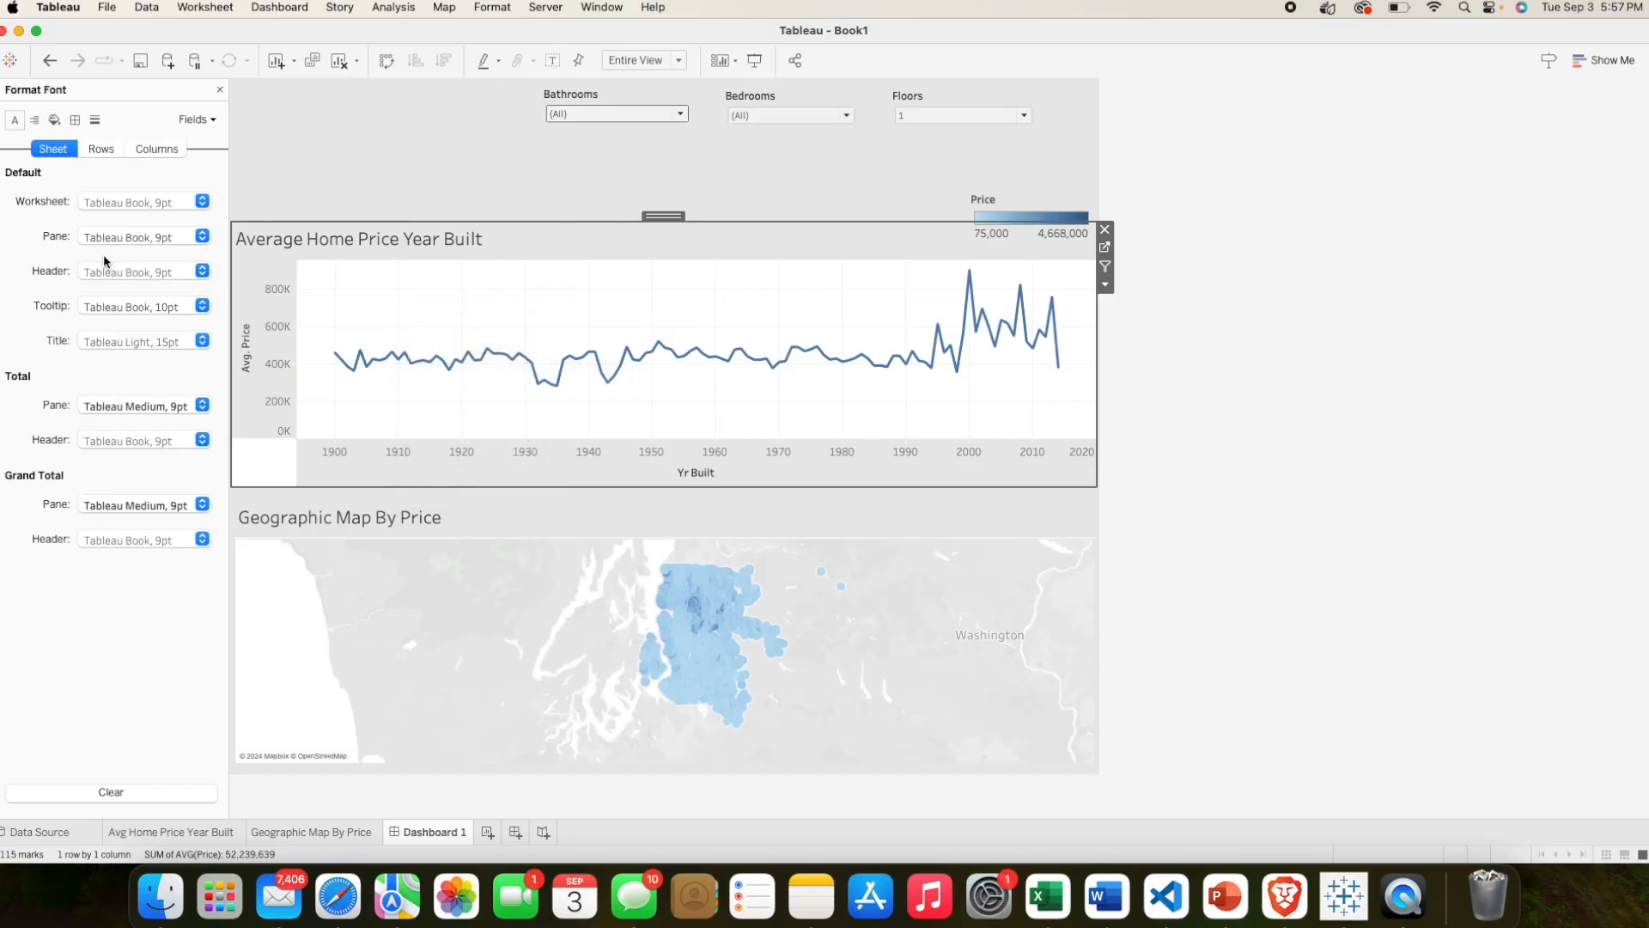
left_click(54, 120)
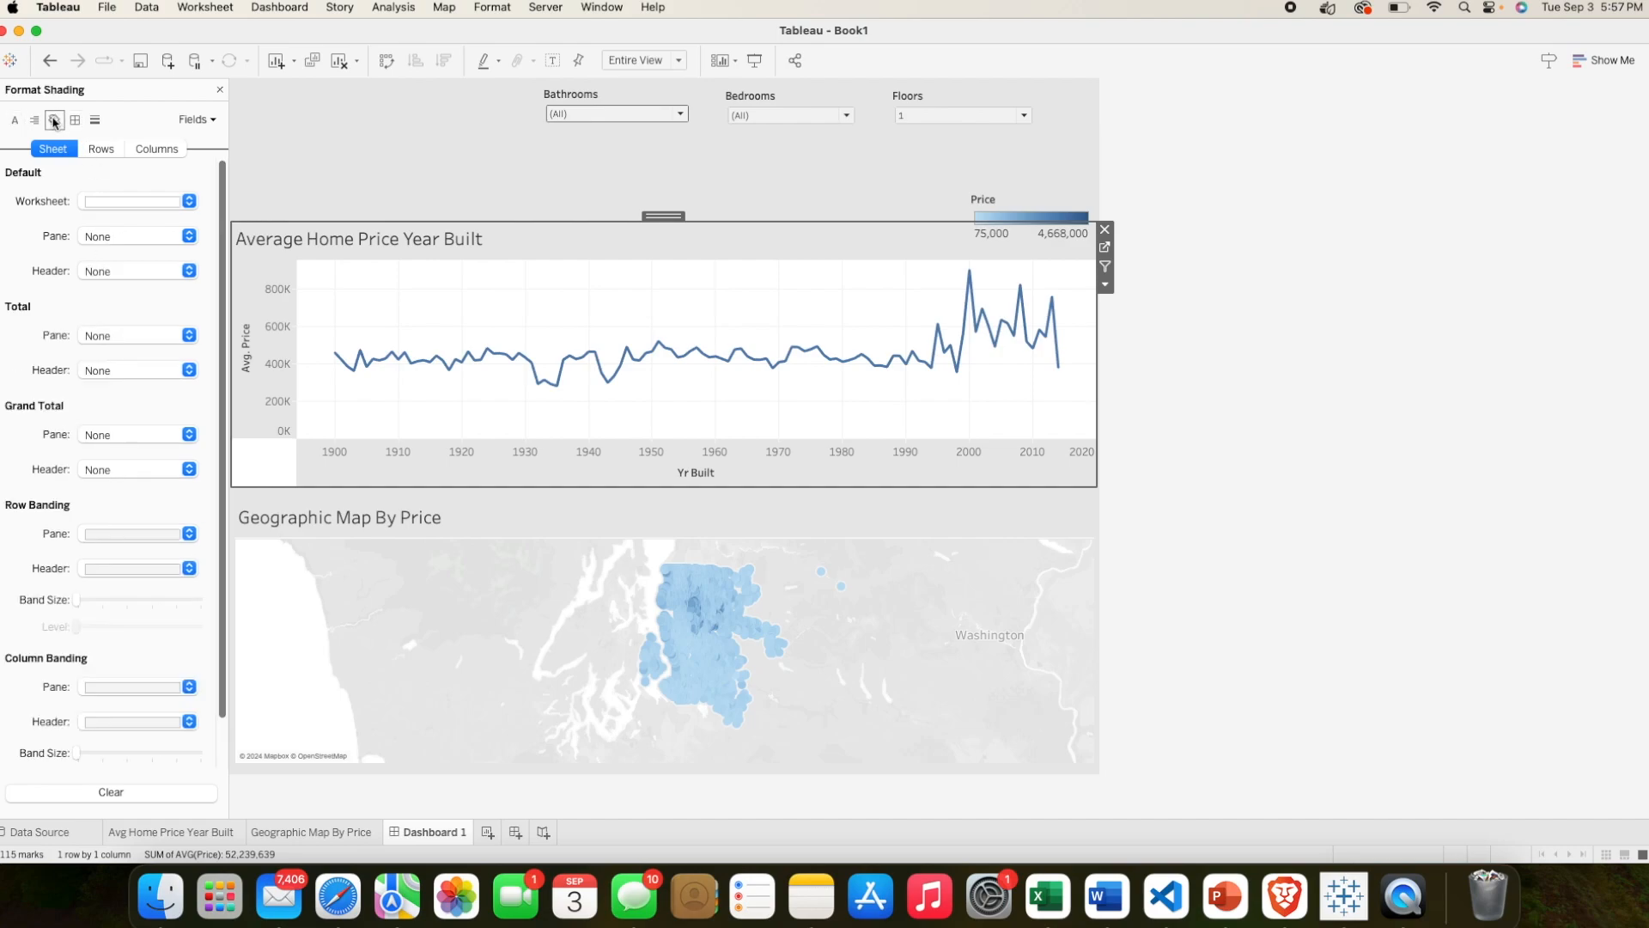
left_click(107, 200)
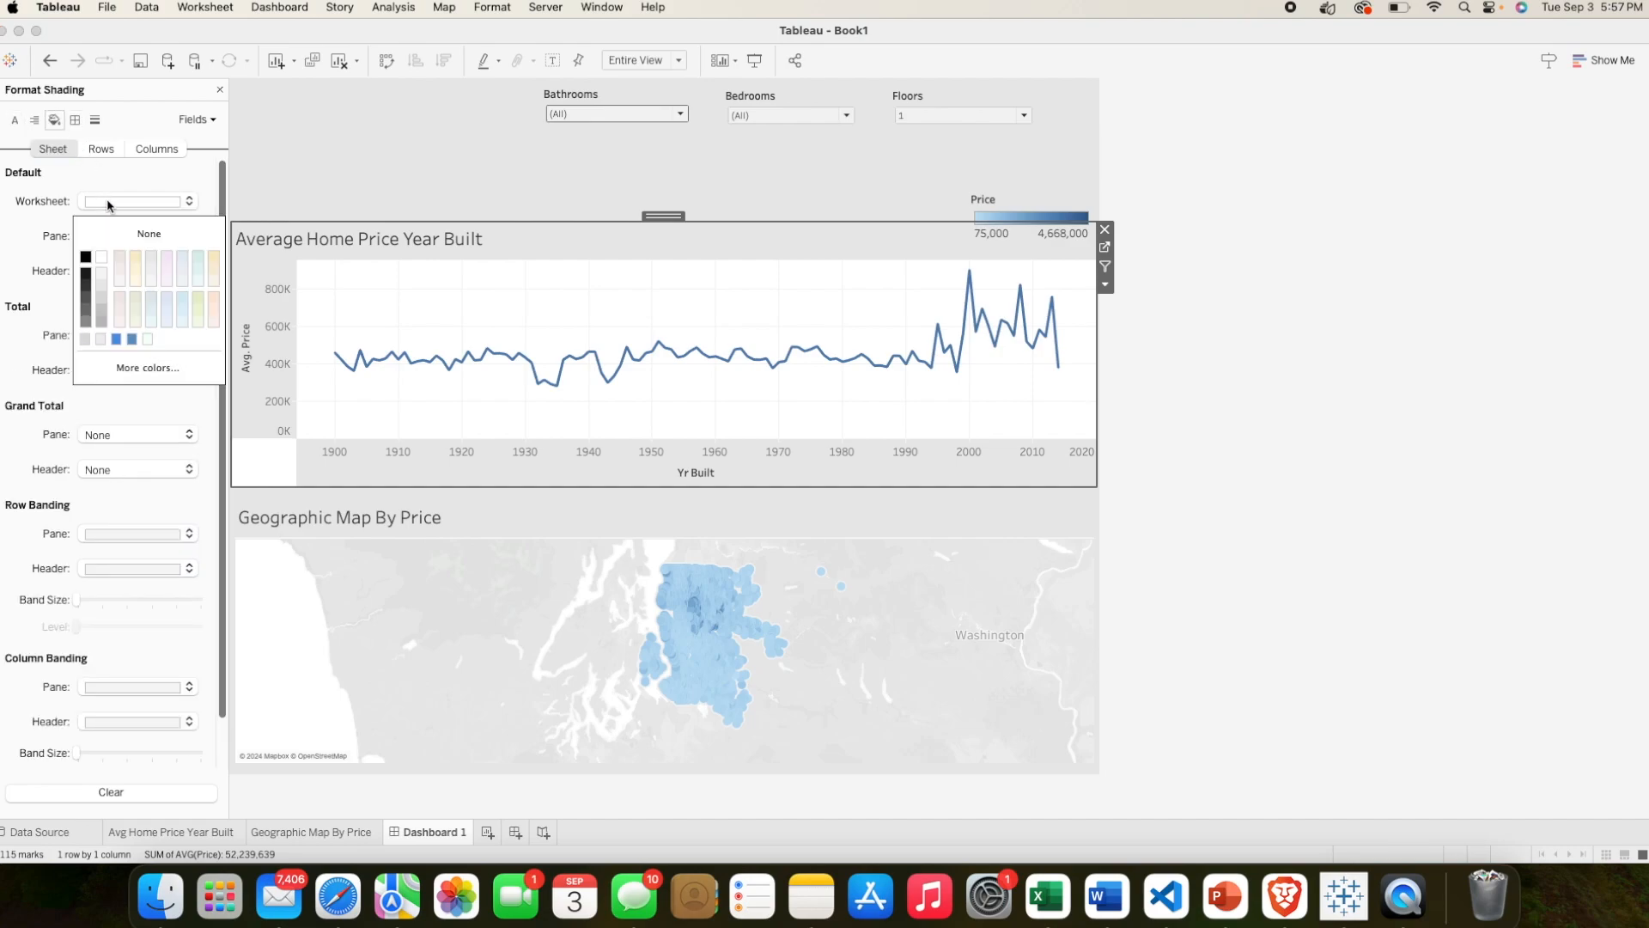
left_click(100, 283)
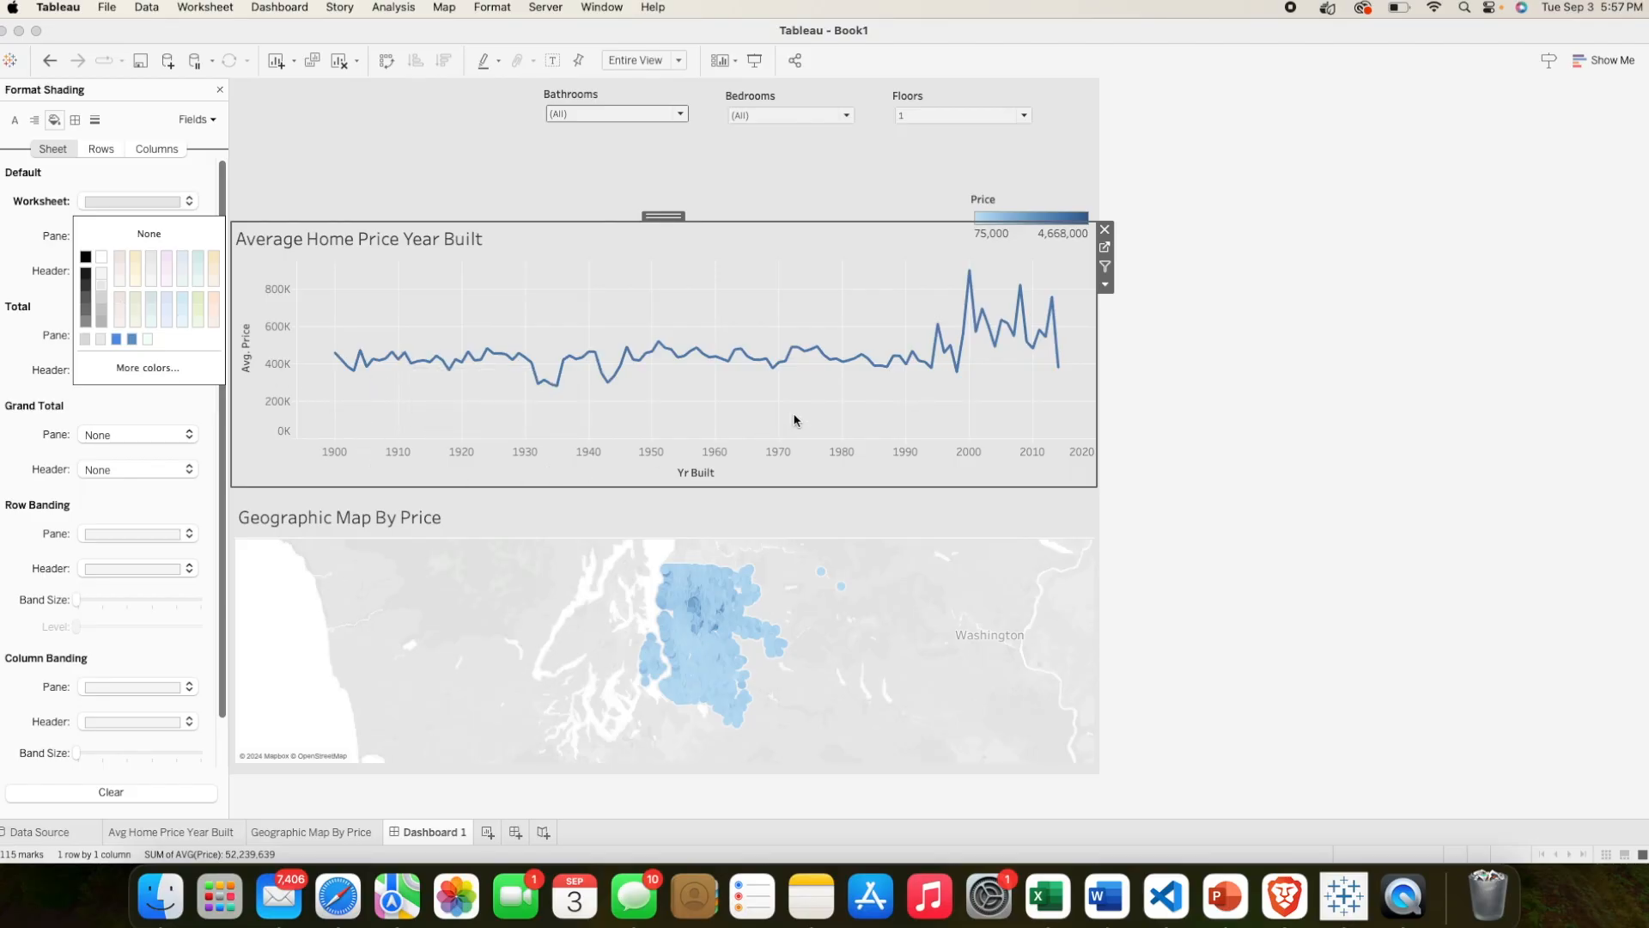
left_click(1238, 441)
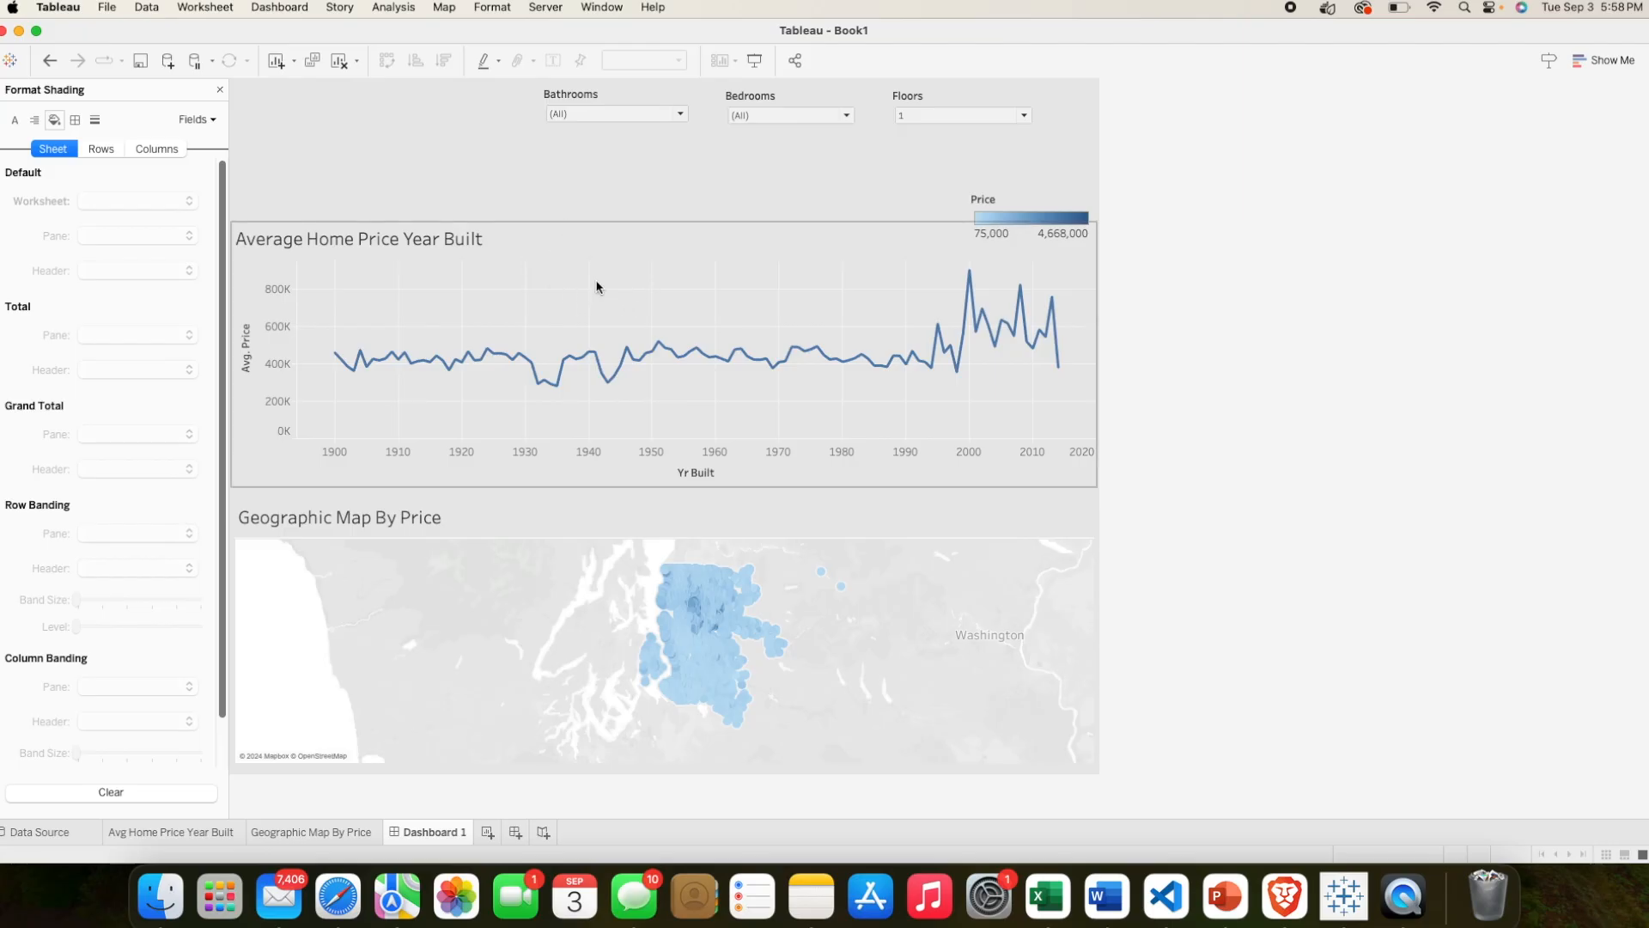
left_click(681, 160)
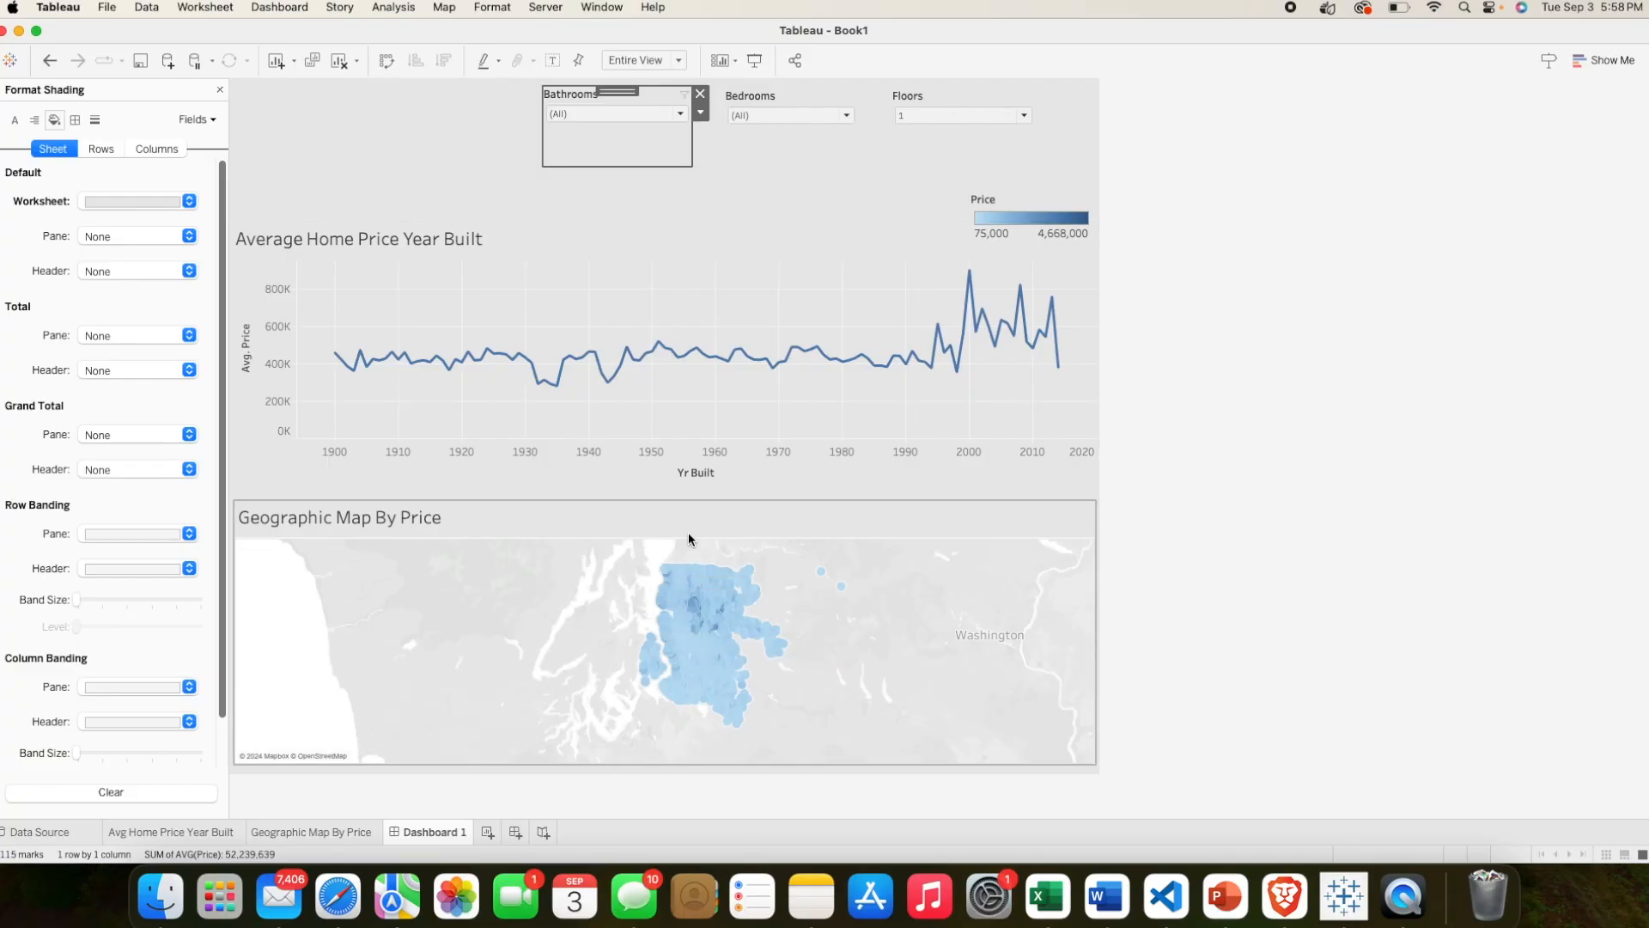
left_click(1151, 425)
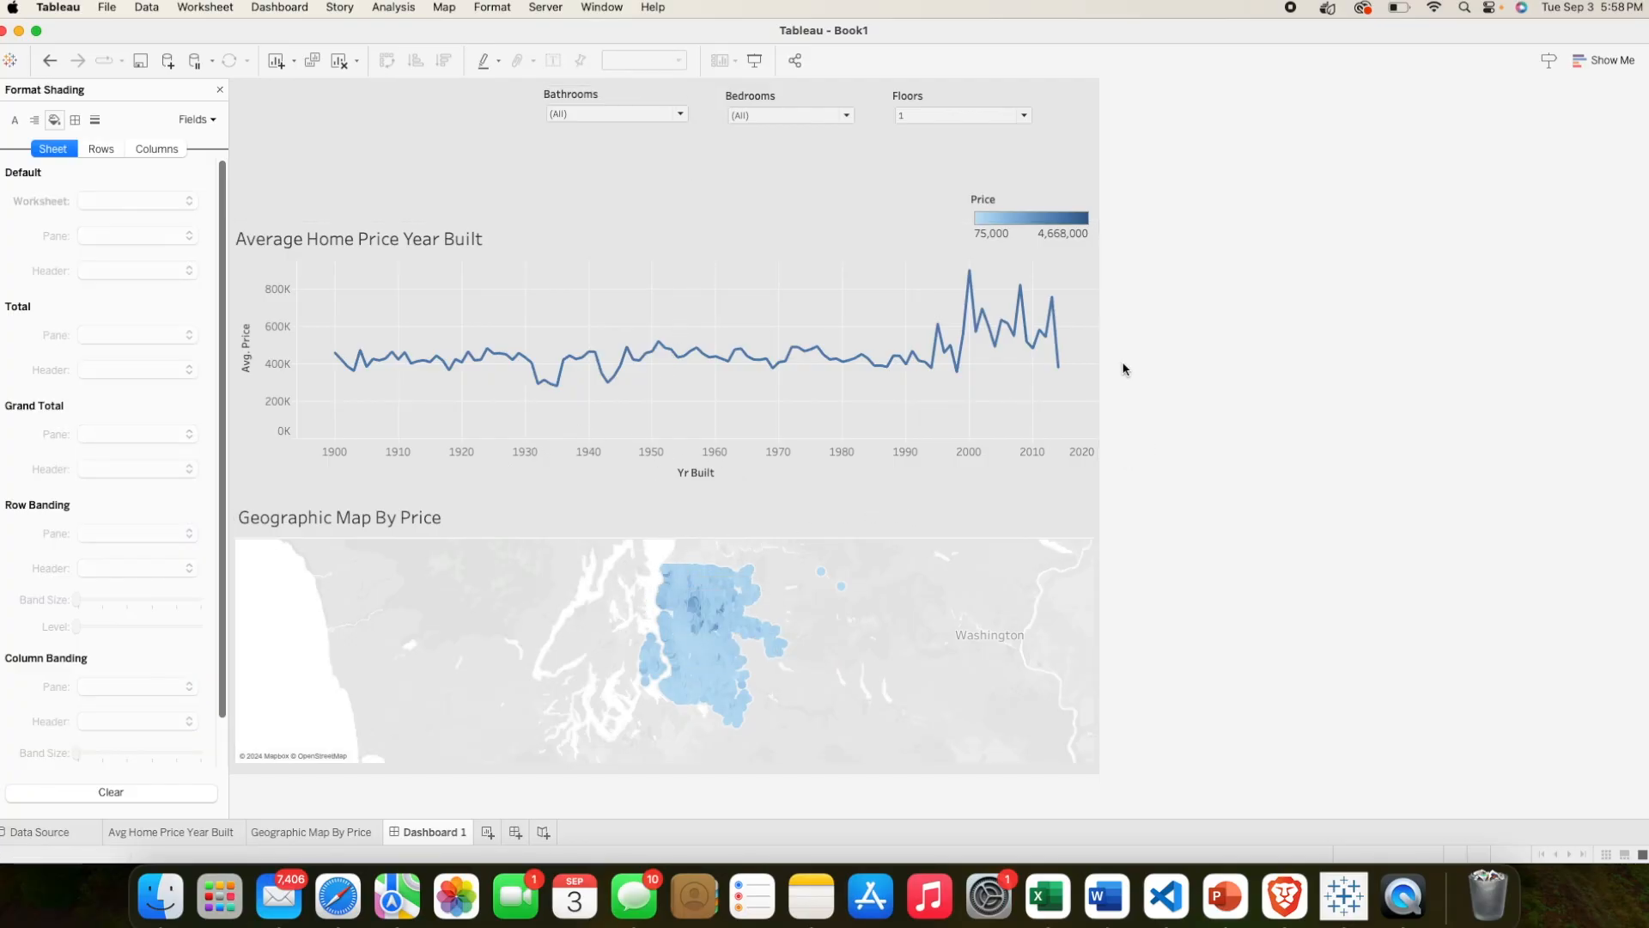